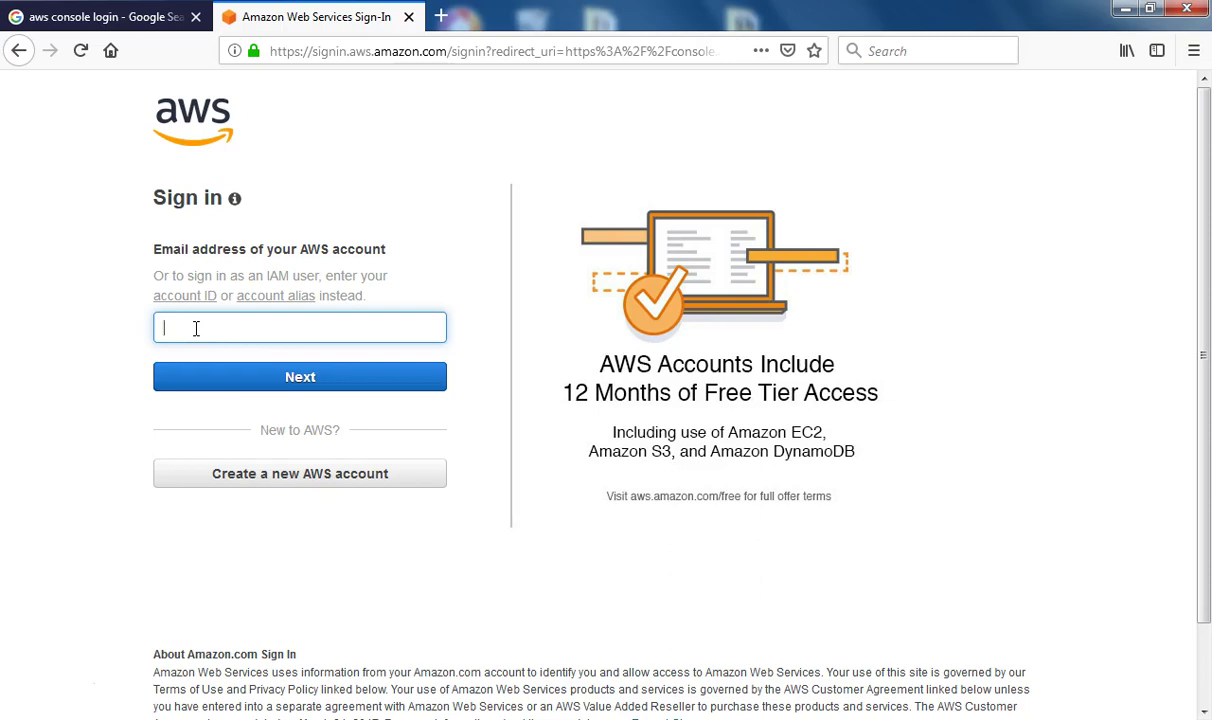
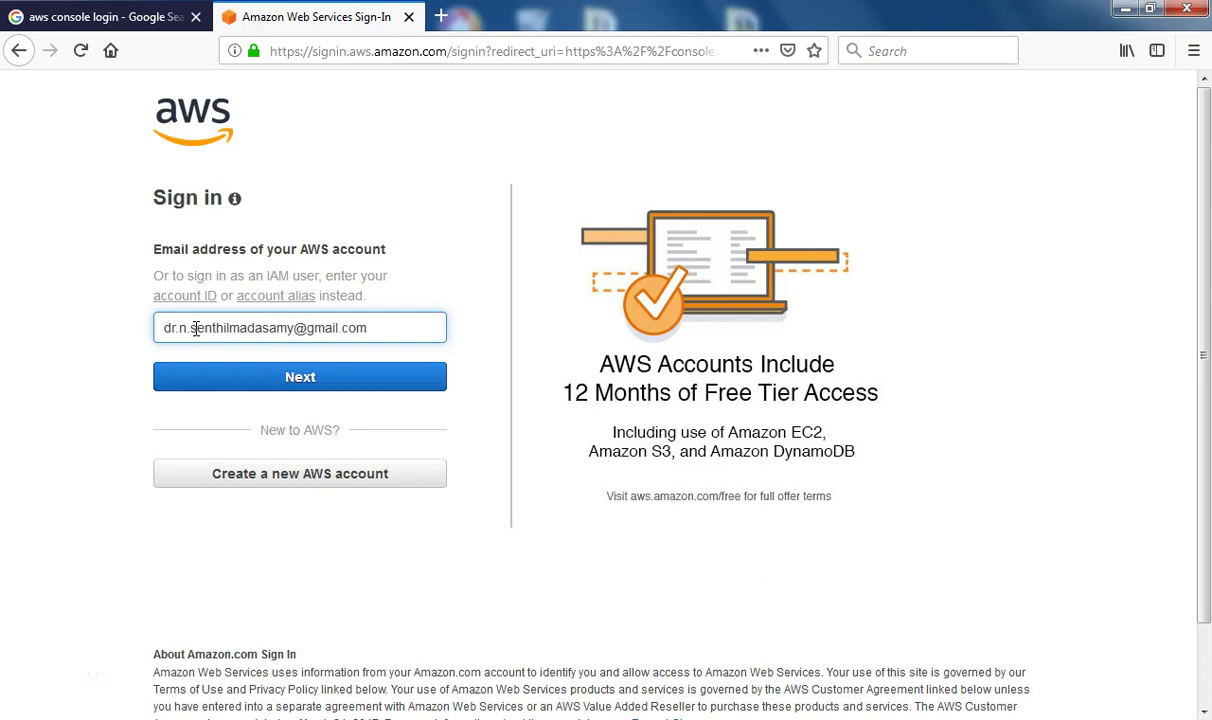
Sign in to the console as the root user with the account e-mail and password
{"action": "left_click", "coordinate": [304, 376]}
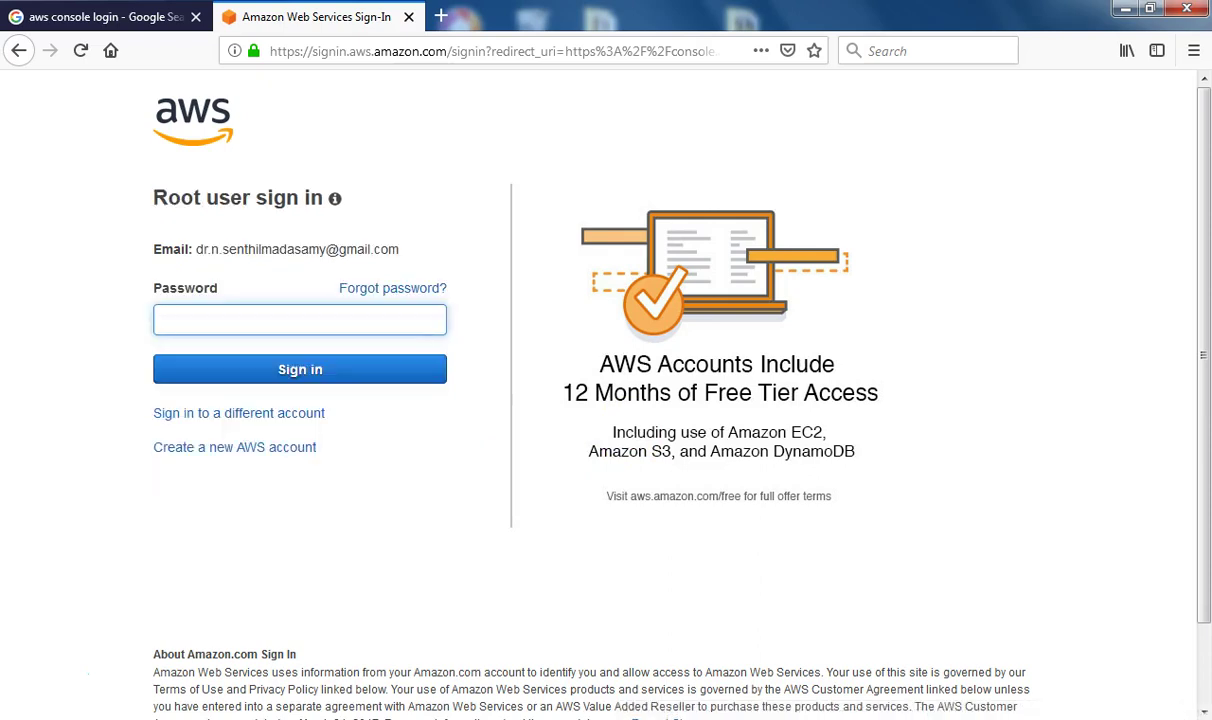
{"action": "type", "text": "••••••••••"}
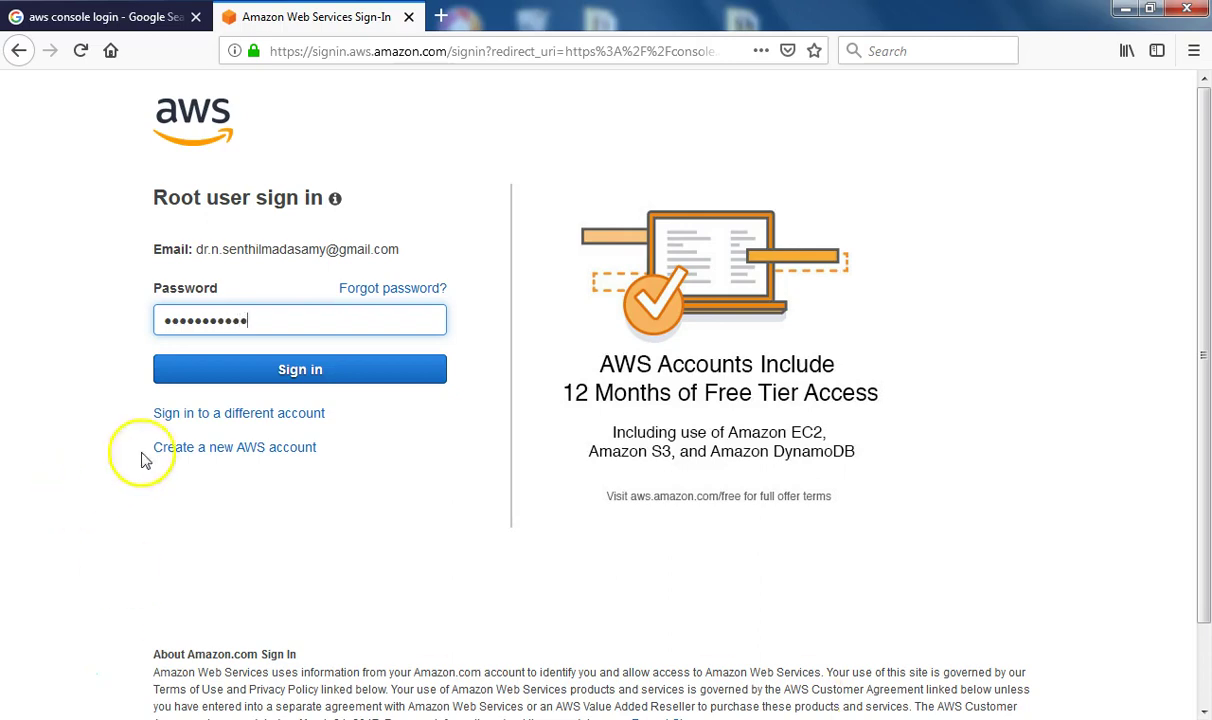
{"action": "left_click", "coordinate": [257, 372]}
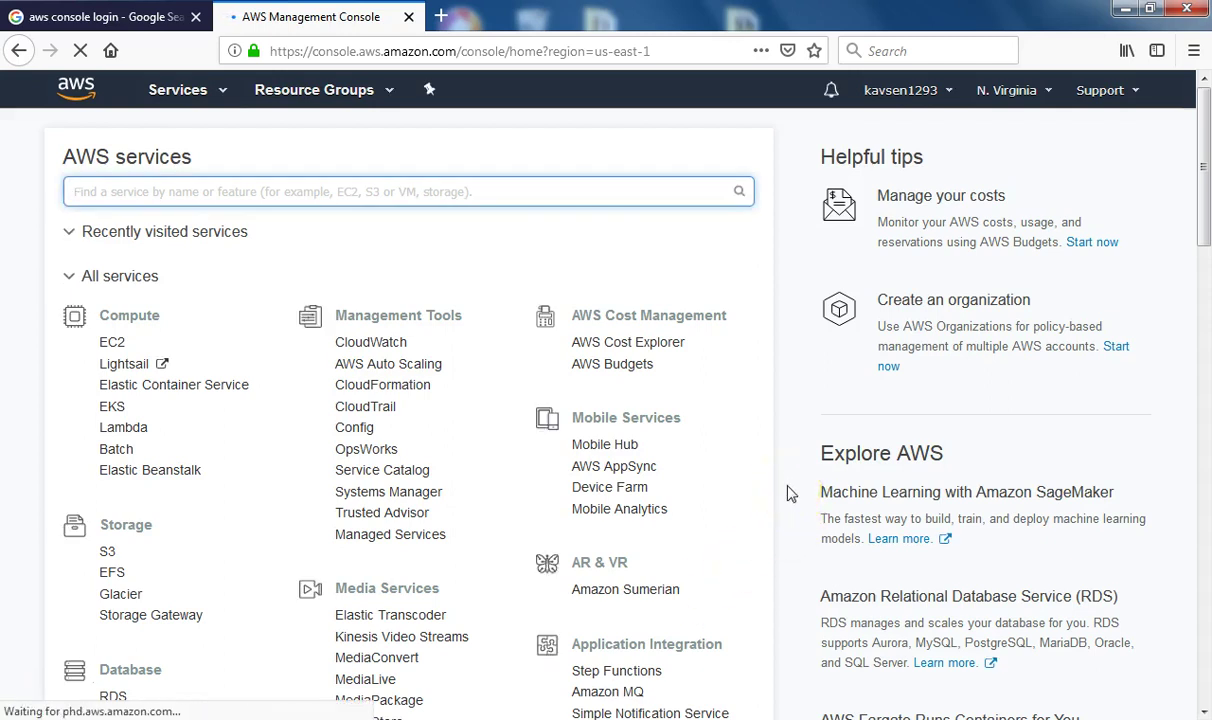
Switch the region to US West (Oregon) and open the EC2 dashboard
{"action": "left_click", "coordinate": [1045, 91]}
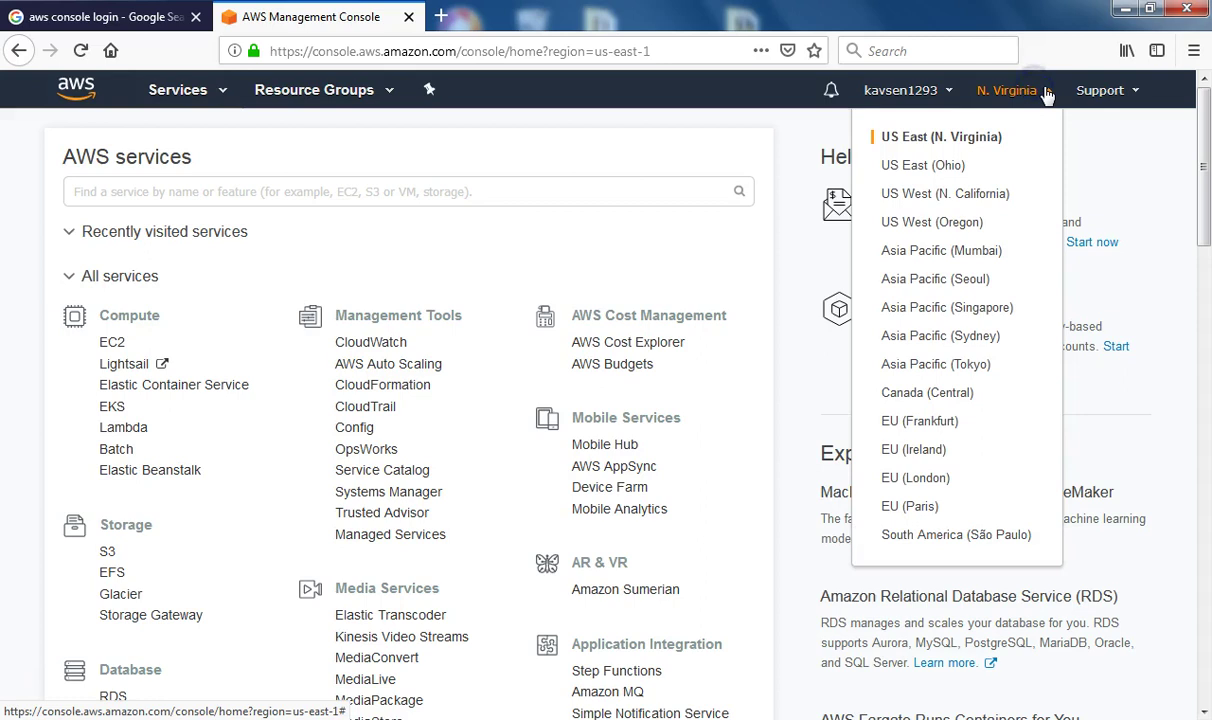
{"action": "left_click", "coordinate": [967, 223]}
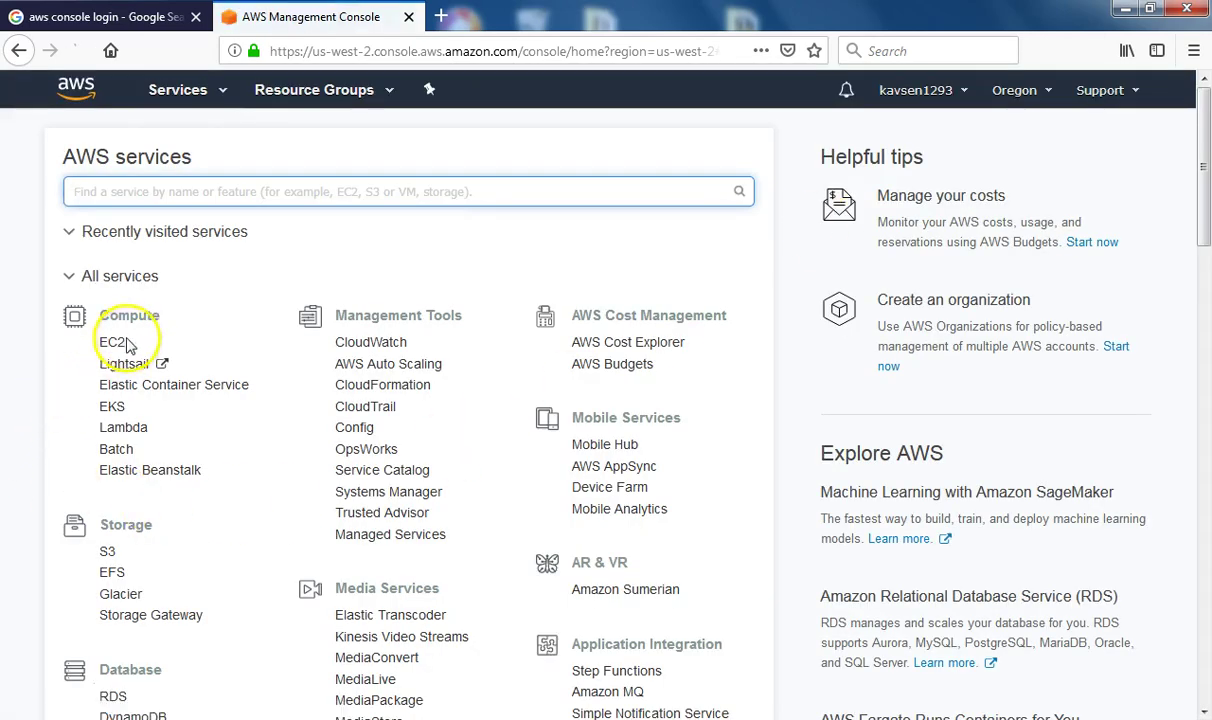
{"action": "left_click", "coordinate": [113, 345]}
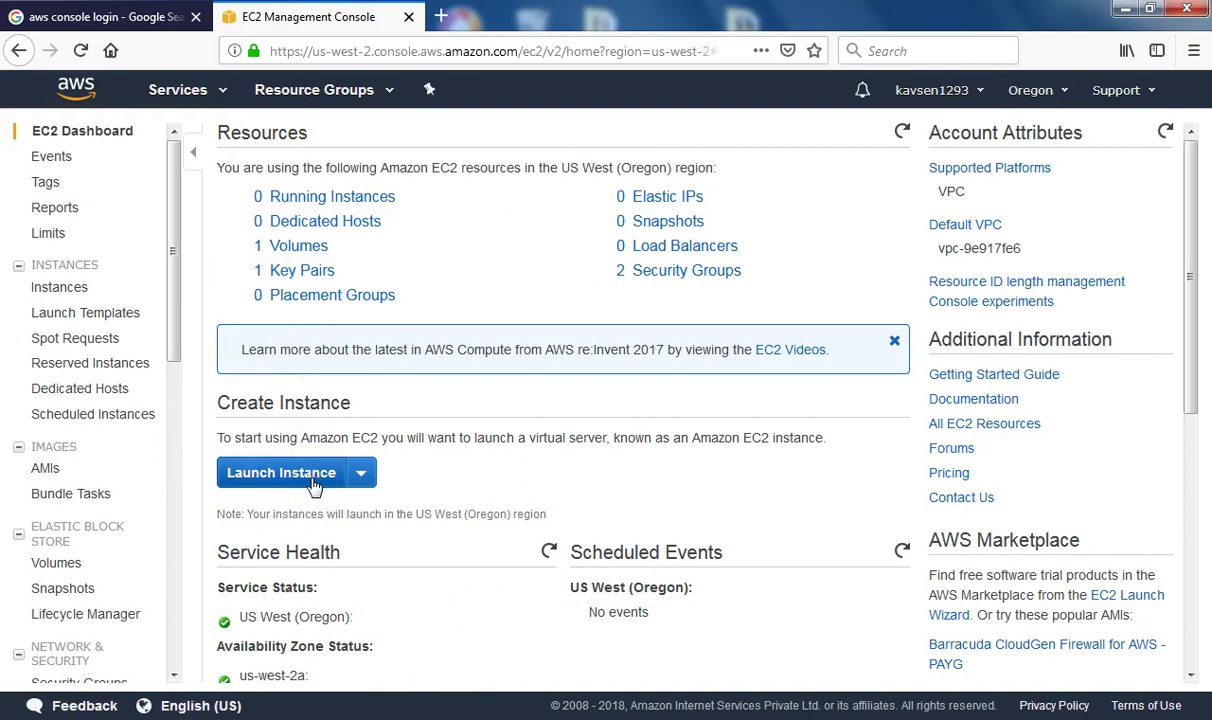
Start a new instance launch and pick the Amazon Linux 2 AMI from the Quick Start list
{"action": "left_click", "coordinate": [313, 480]}
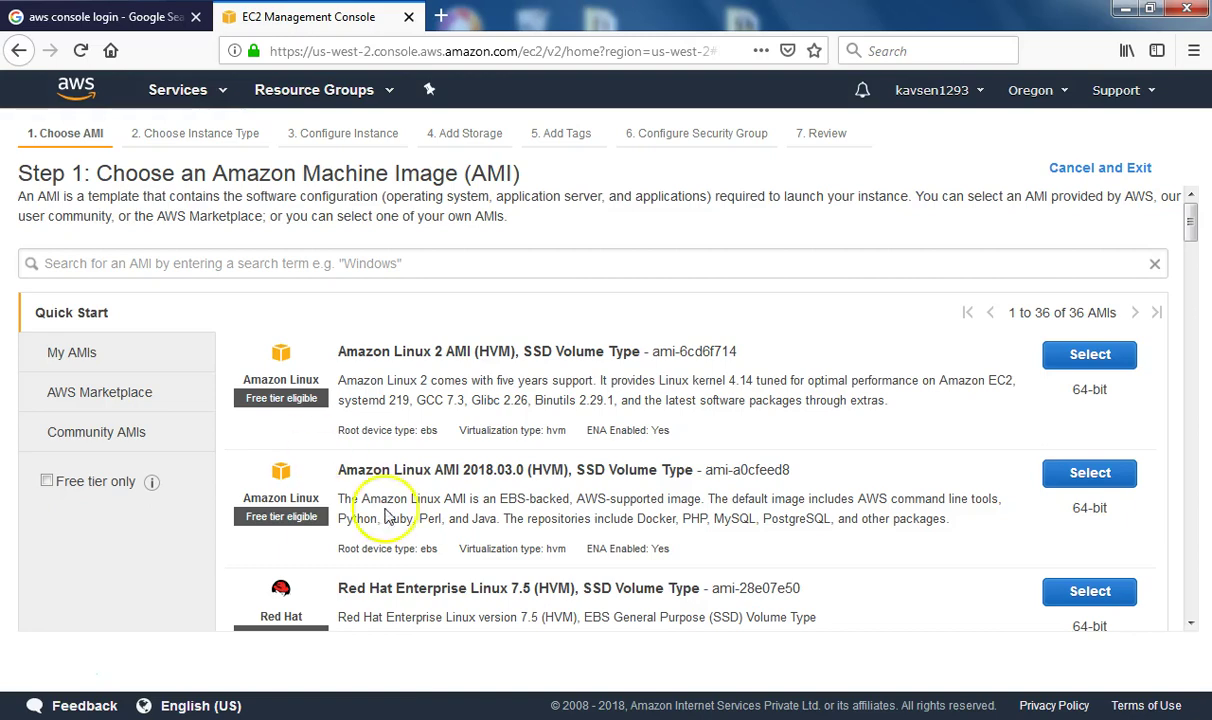
{"action": "scroll", "coordinate": [433, 525], "scroll_direction": "down", "scroll_amount": 5}
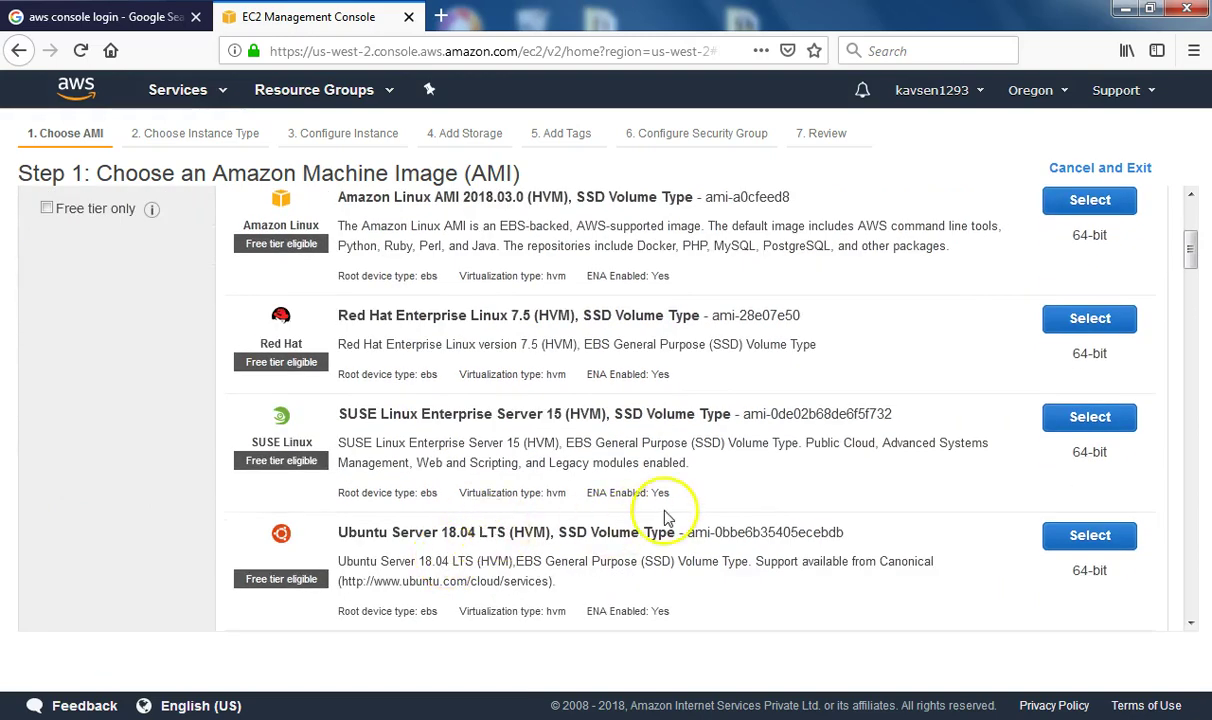
{"action": "scroll", "coordinate": [587, 514], "scroll_direction": "down", "scroll_amount": 5}
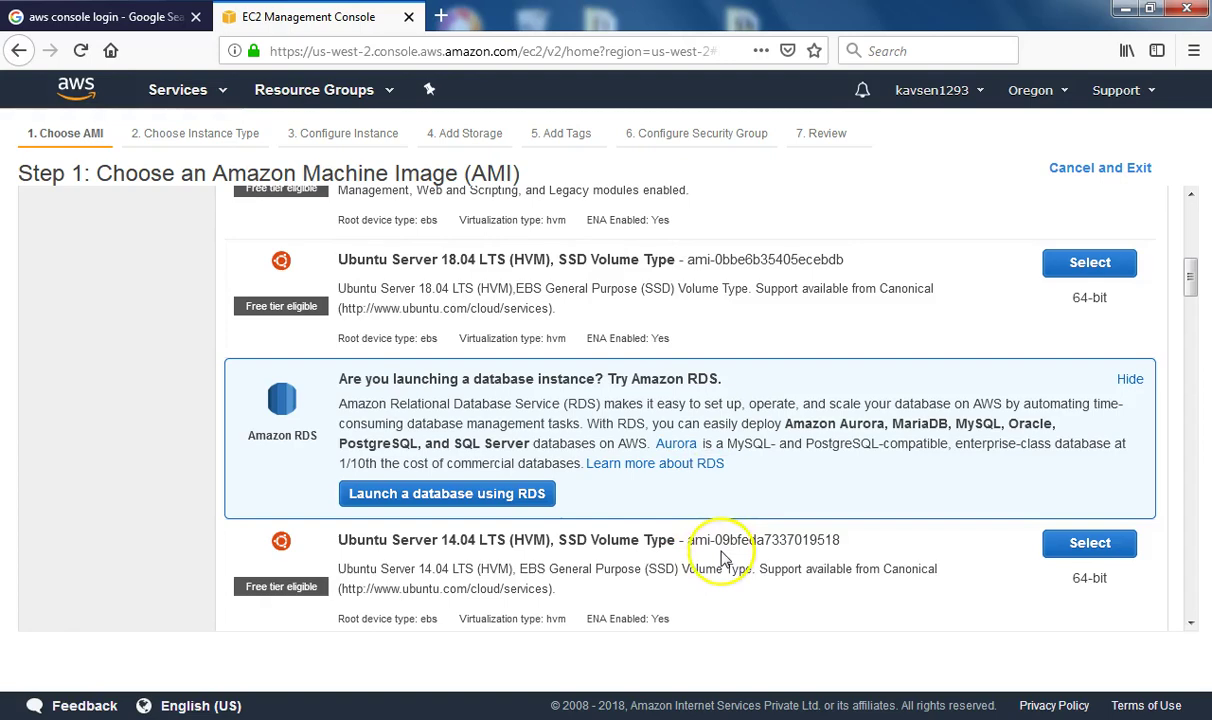
{"action": "scroll", "coordinate": [717, 555], "scroll_direction": "down", "scroll_amount": 8}
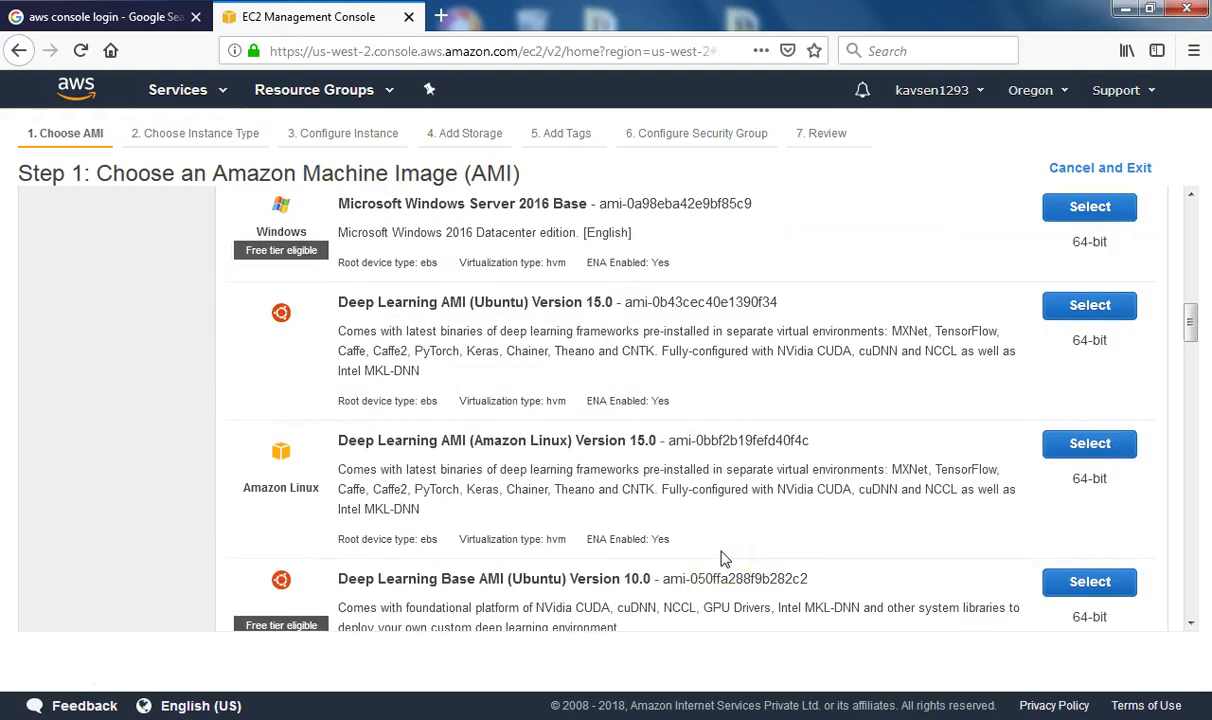
{"action": "scroll", "coordinate": [724, 559], "scroll_direction": "down", "scroll_amount": 8}
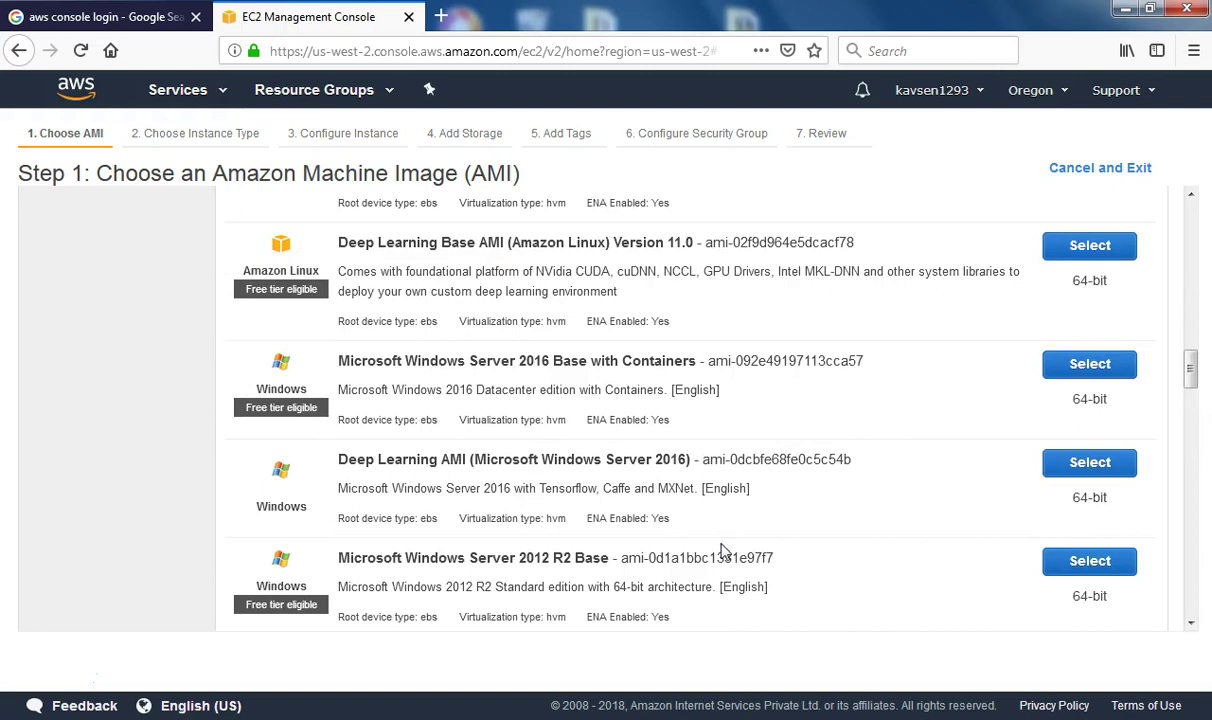
{"action": "scroll", "coordinate": [724, 545], "scroll_direction": "up", "scroll_amount": 3}
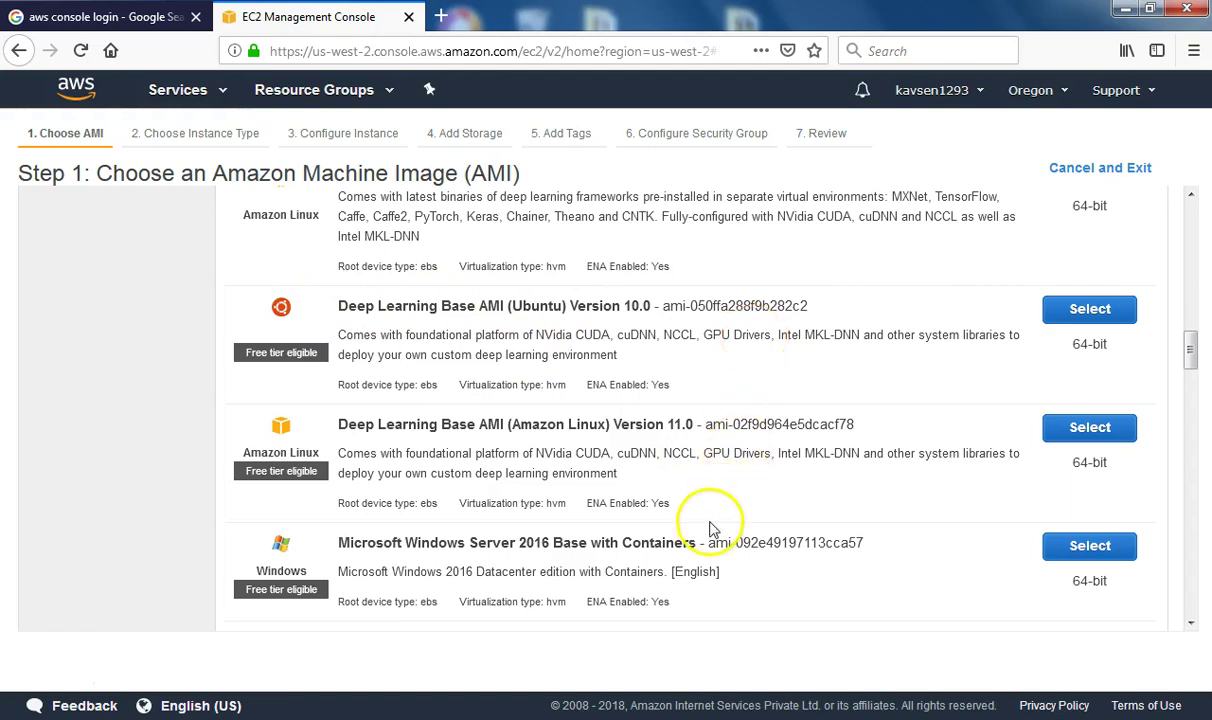
{"action": "scroll", "coordinate": [713, 529], "scroll_direction": "down", "scroll_amount": 4}
{"action": "scroll", "coordinate": [714, 515], "scroll_direction": "up", "scroll_amount": 15}
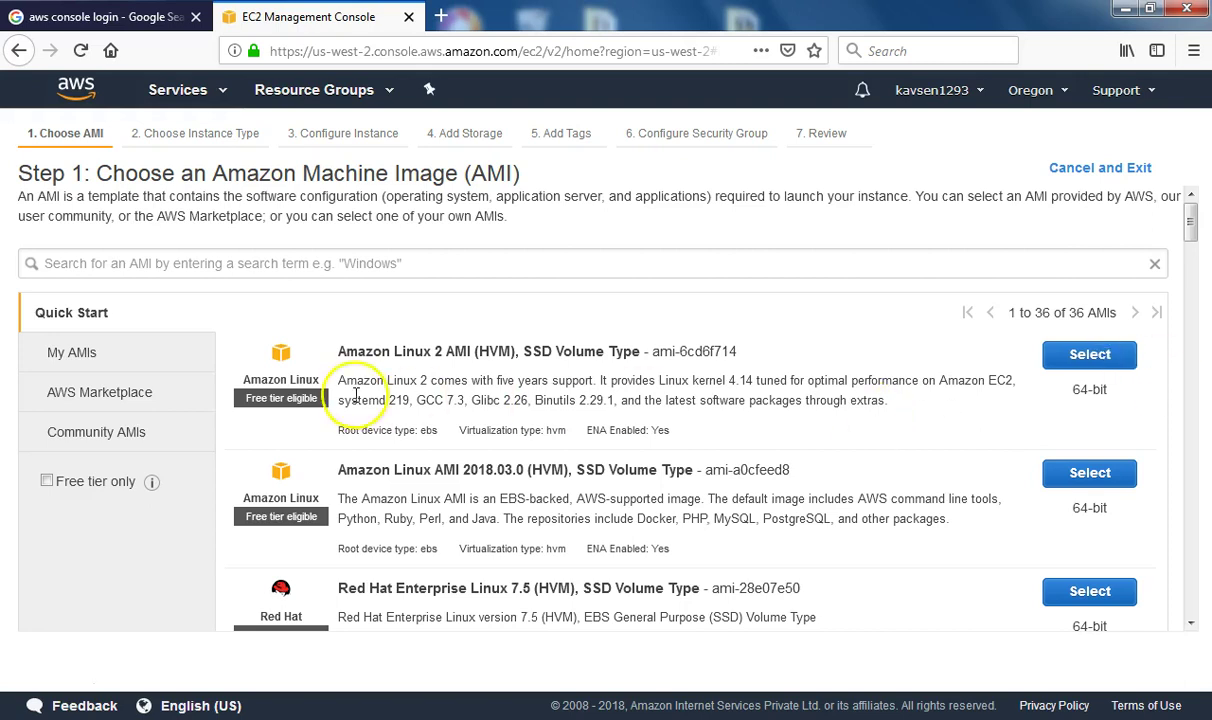
{"action": "left_click", "coordinate": [1085, 357]}
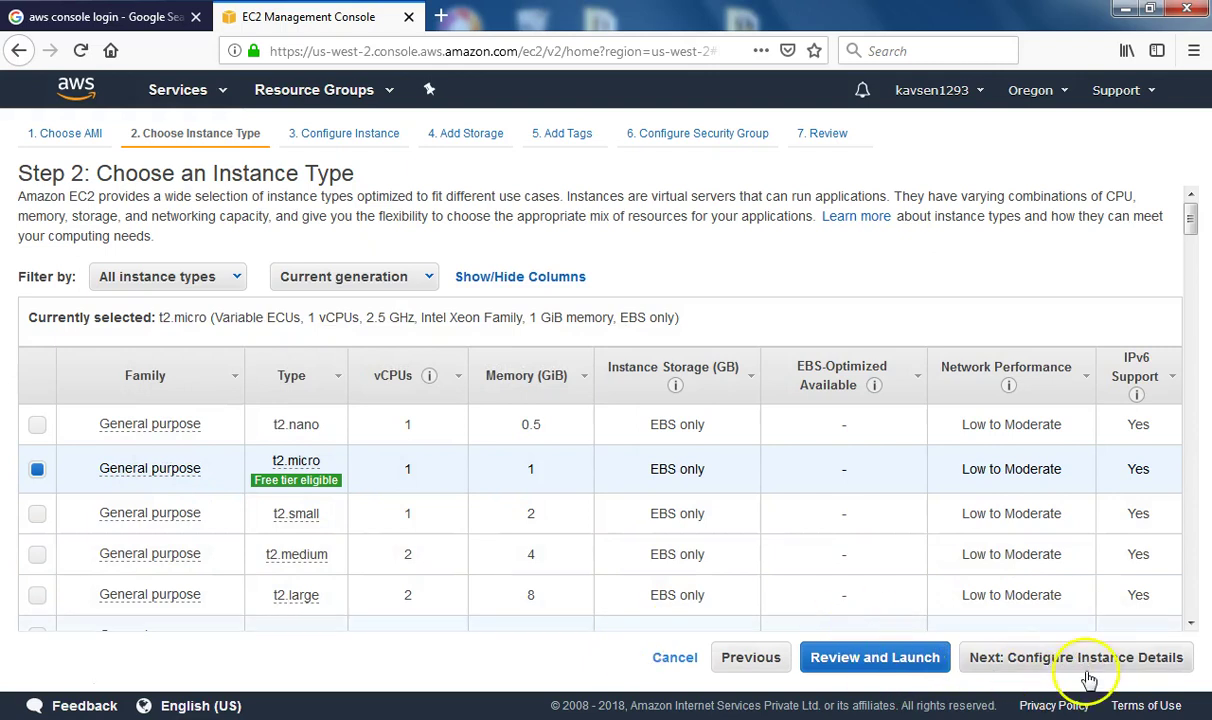
{"action": "left_click", "coordinate": [897, 665]}
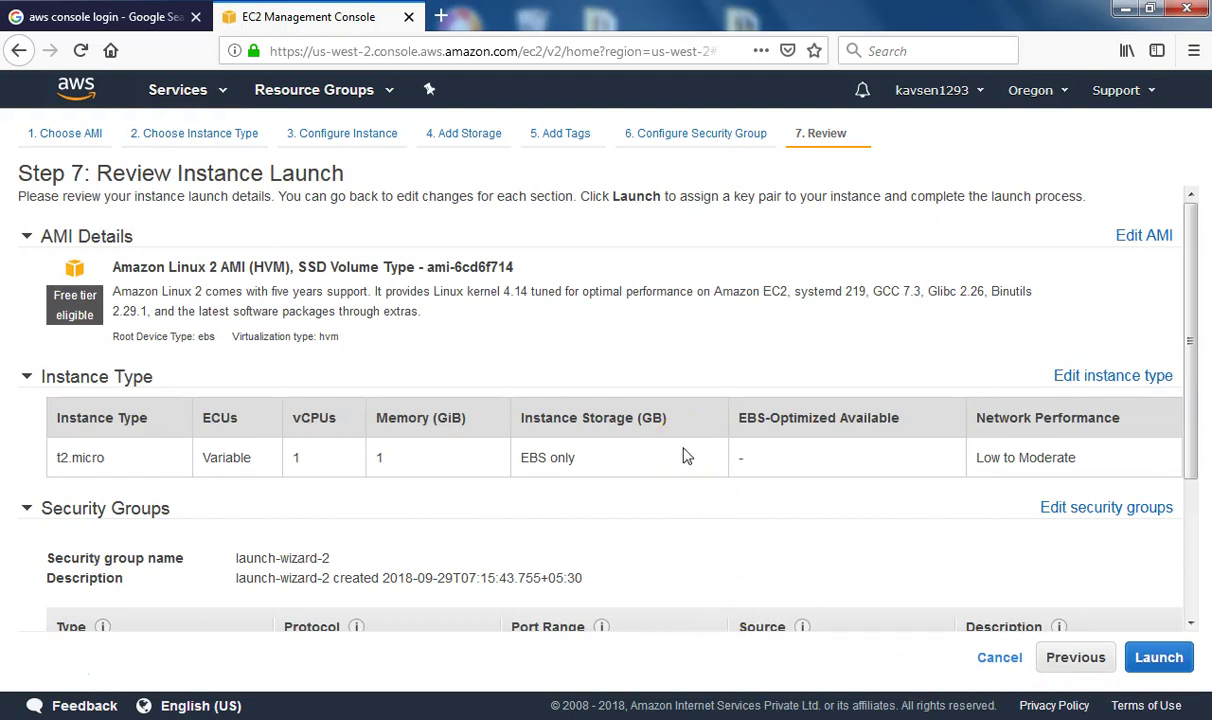
{"action": "scroll", "coordinate": [686, 456], "scroll_direction": "down", "scroll_amount": 2}
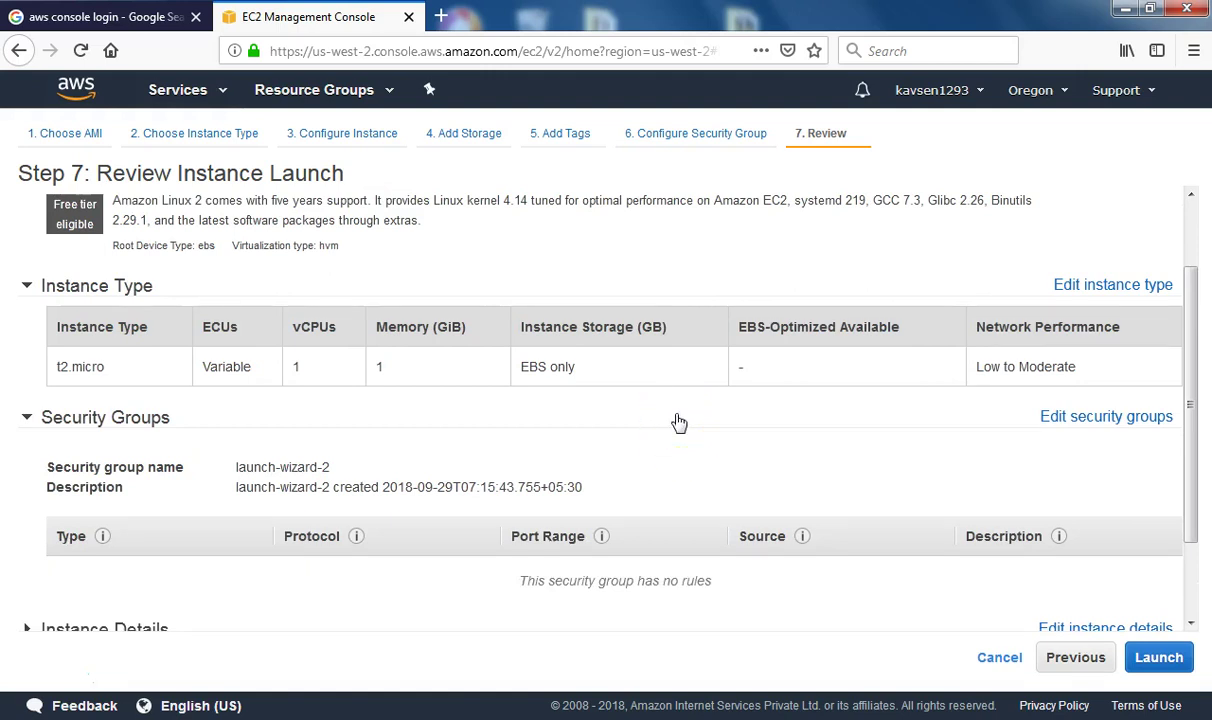
{"action": "scroll", "coordinate": [678, 422], "scroll_direction": "down", "scroll_amount": 2}
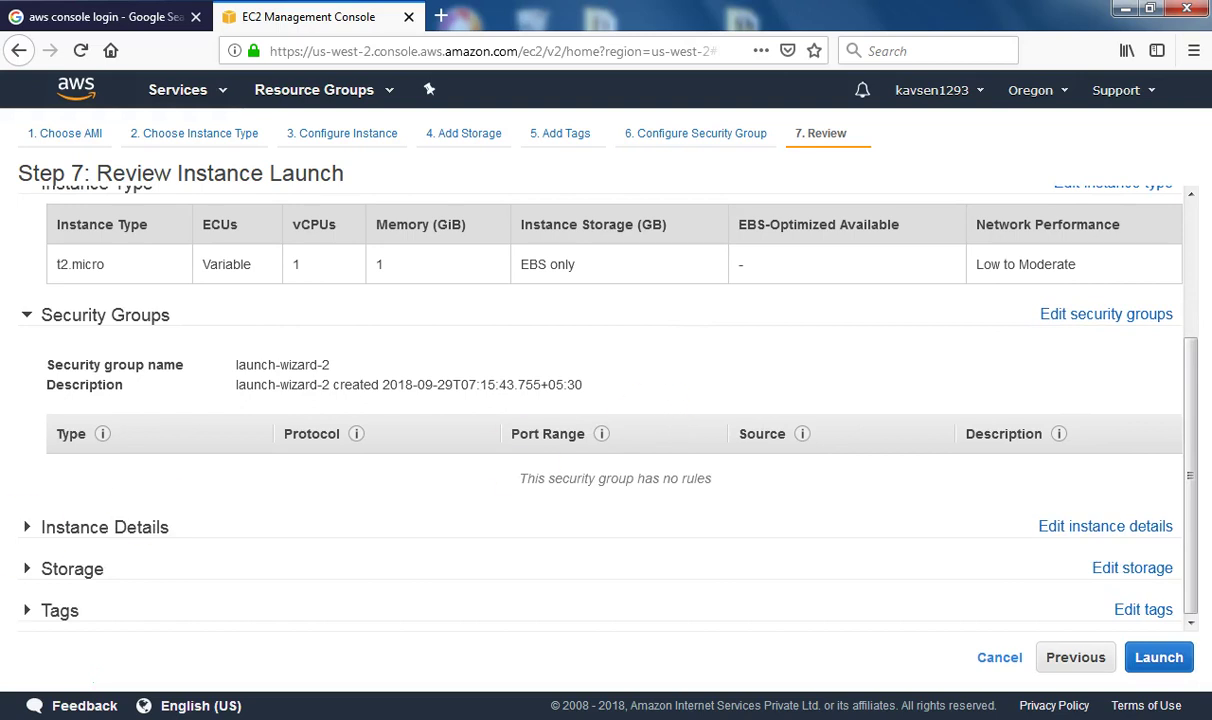
{"action": "left_click", "coordinate": [90, 540]}
{"action": "scroll", "coordinate": [352, 585], "scroll_direction": "down", "scroll_amount": 3}
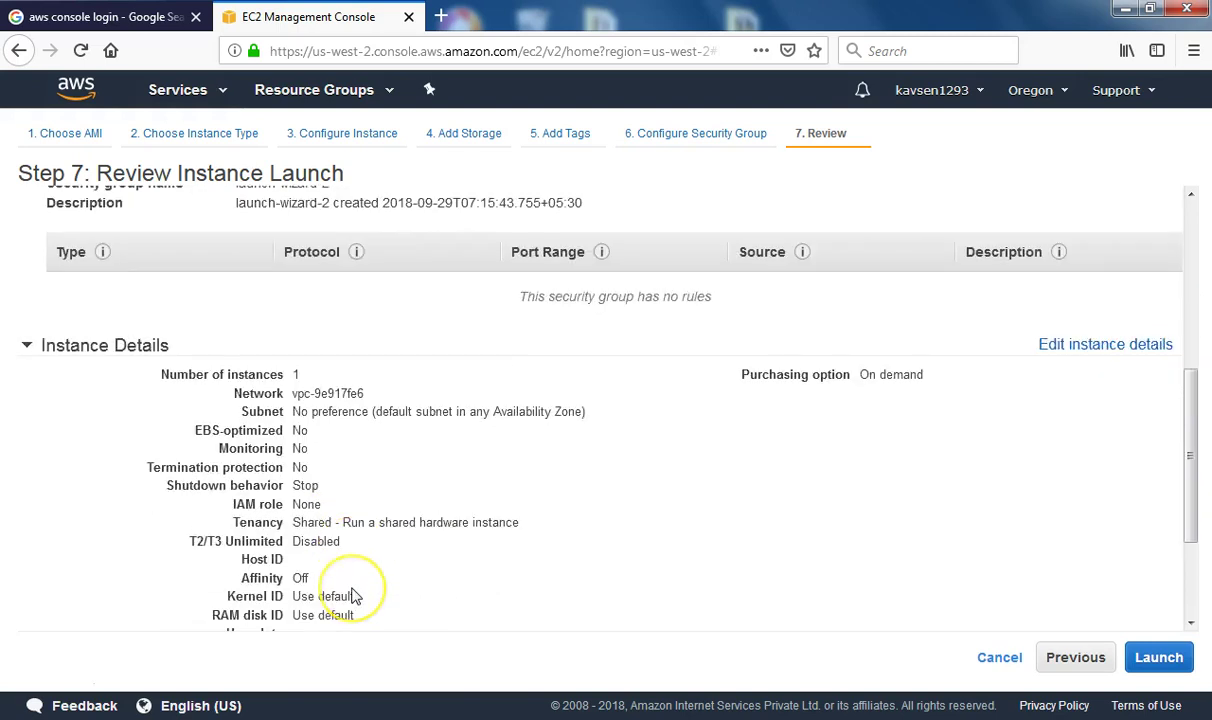
{"action": "scroll", "coordinate": [352, 596], "scroll_direction": "down", "scroll_amount": 3}
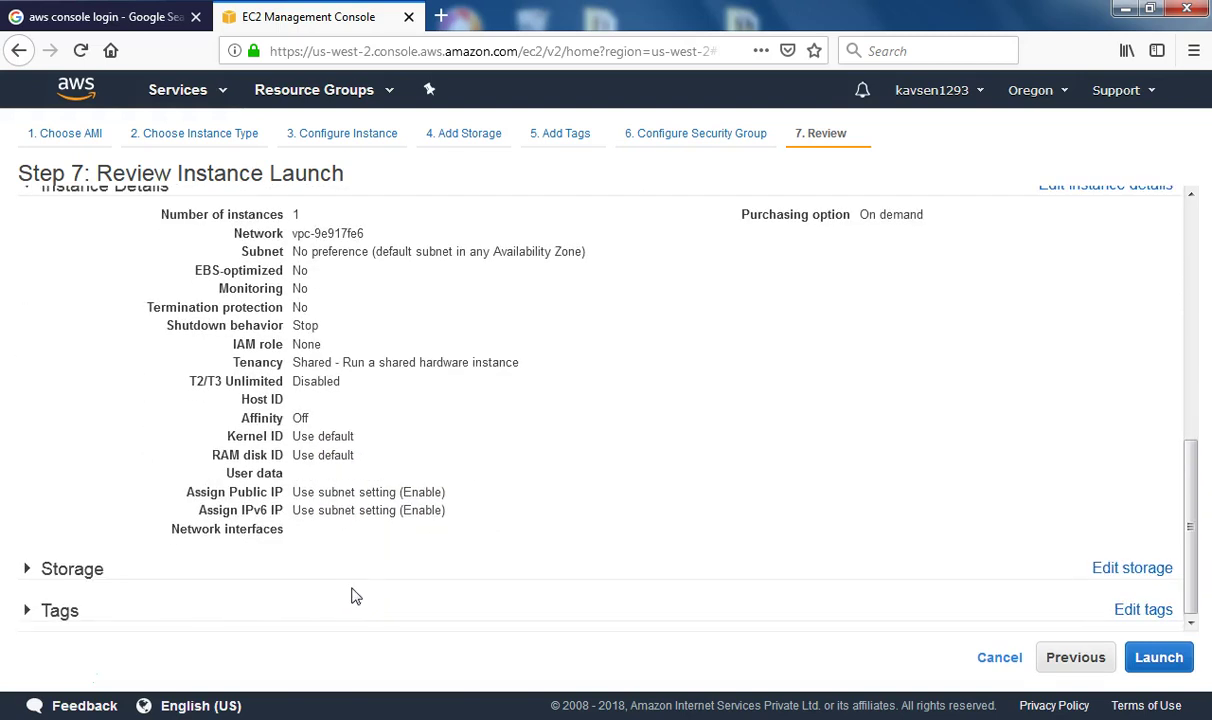
{"action": "left_click", "coordinate": [92, 574]}
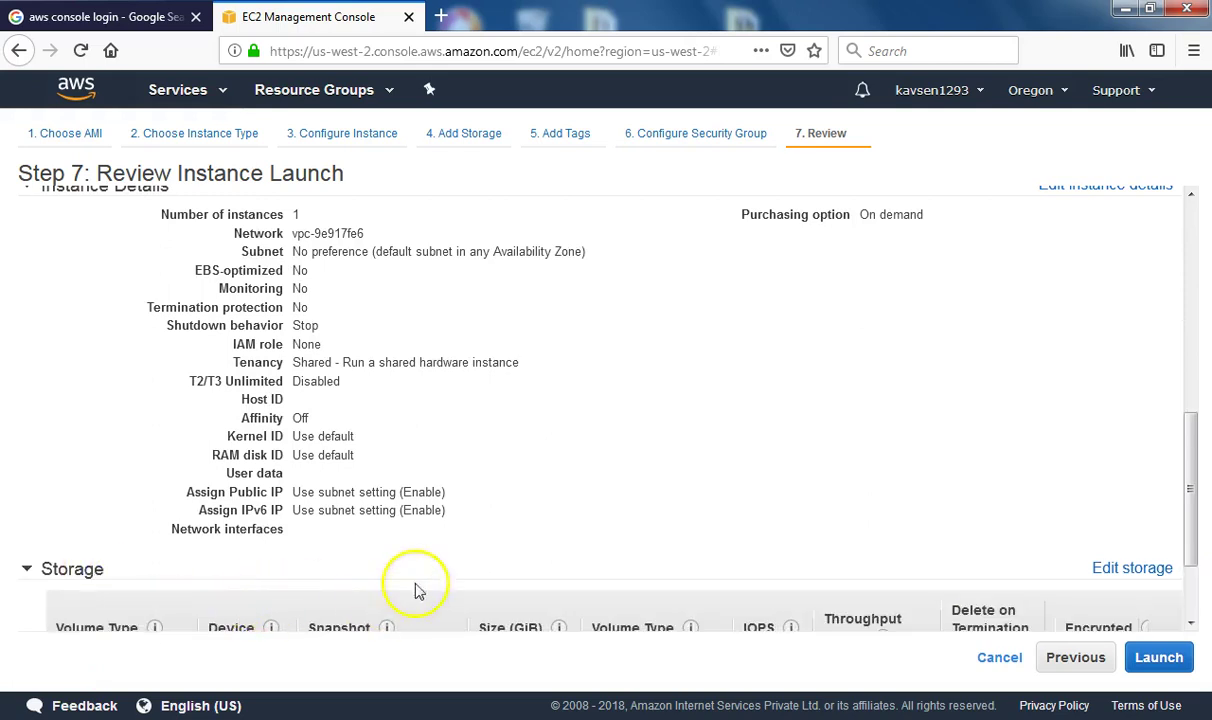
{"action": "scroll", "coordinate": [509, 568], "scroll_direction": "down", "scroll_amount": 2}
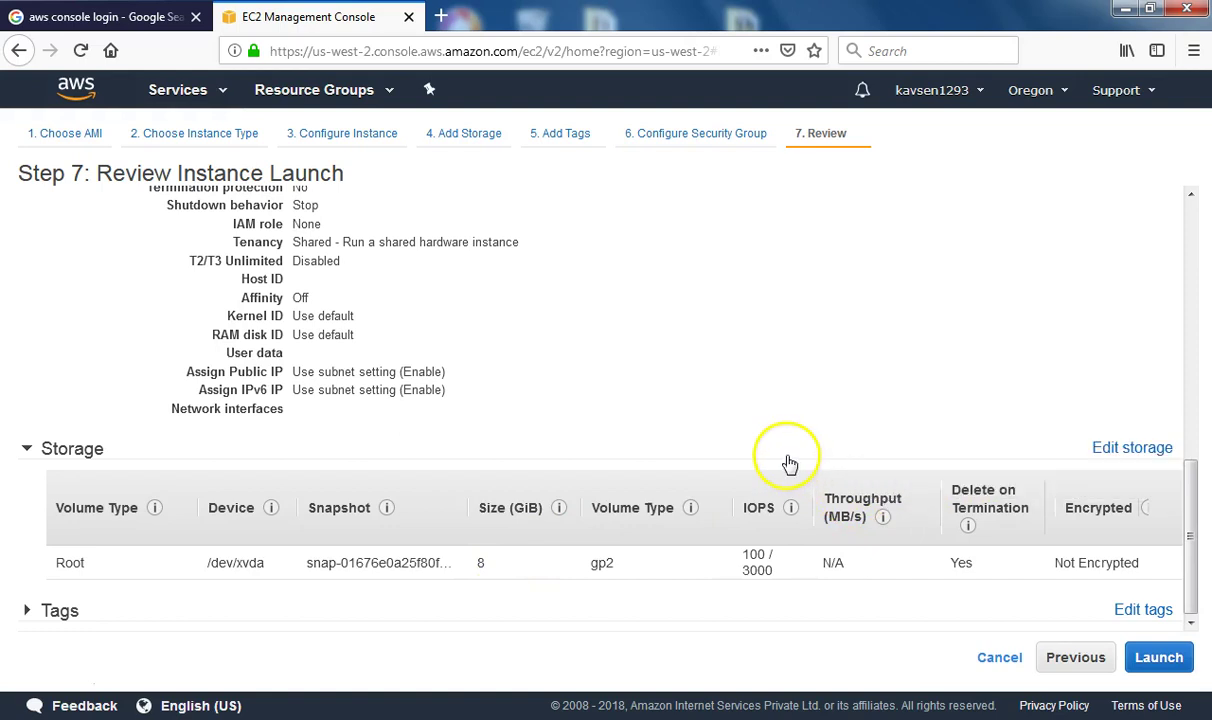
{"action": "scroll", "coordinate": [787, 463], "scroll_direction": "up", "scroll_amount": 5}
{"action": "scroll", "coordinate": [787, 463], "scroll_direction": "up", "scroll_amount": 3}
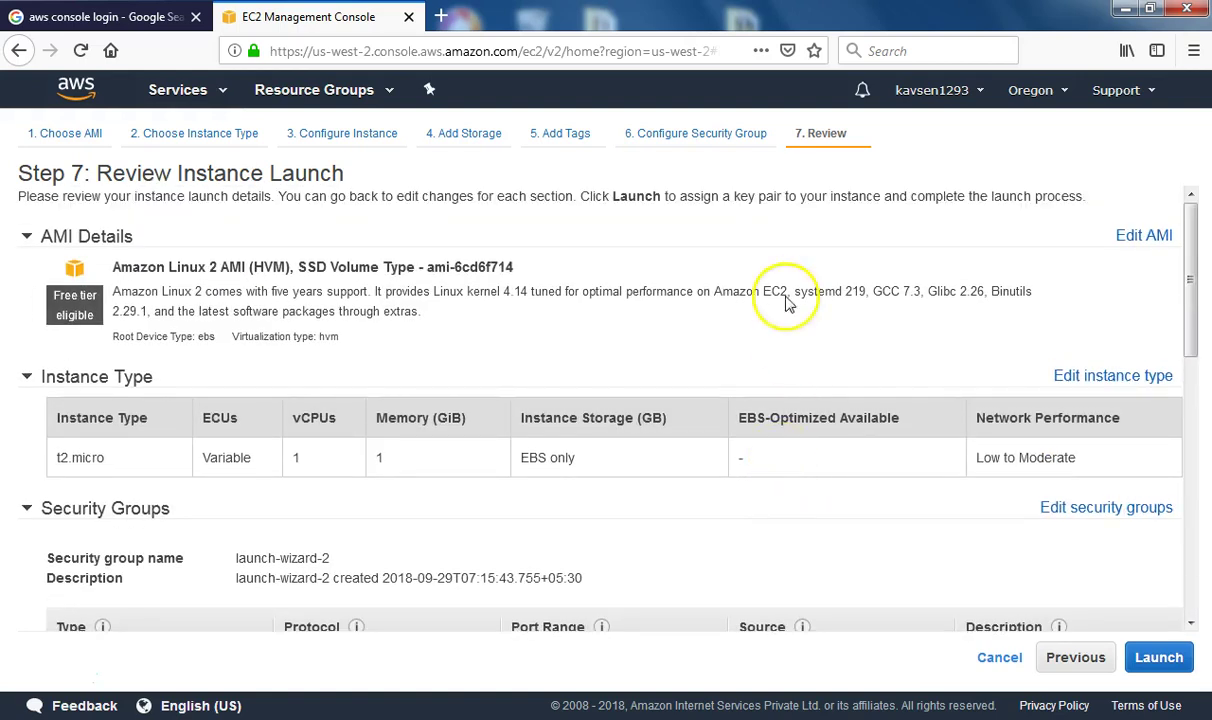
{"action": "left_click", "coordinate": [174, 140]}
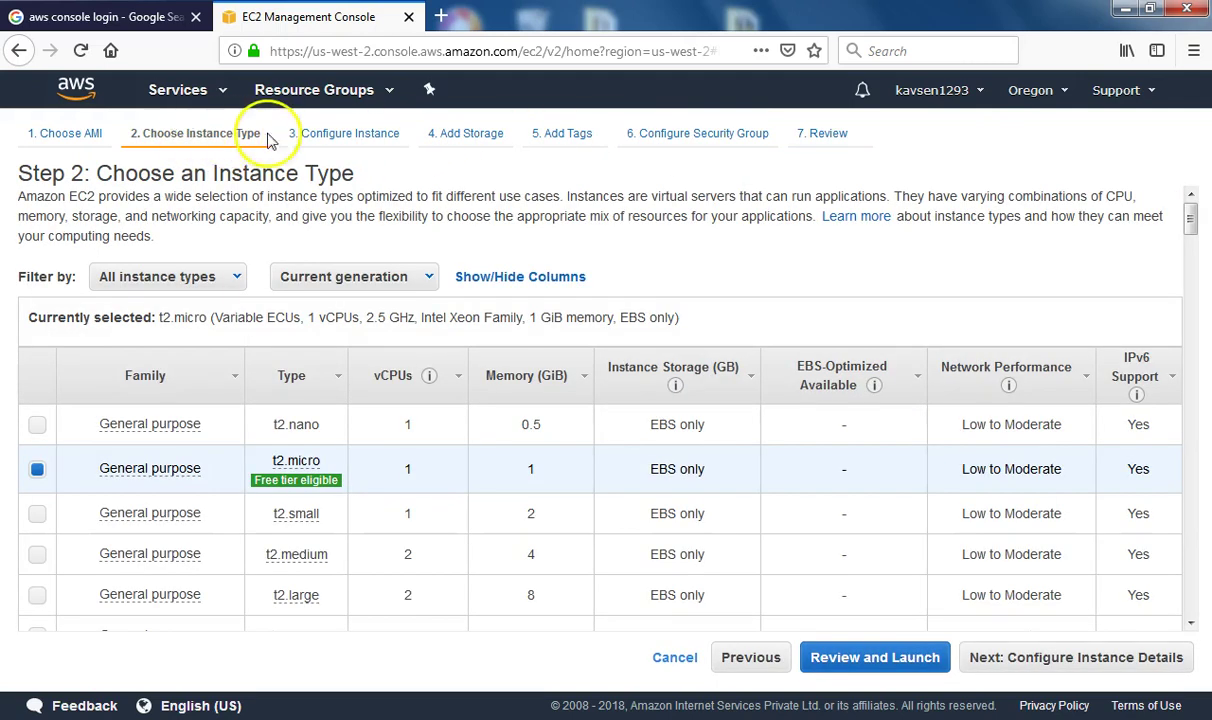
On Configure Instance Details, check the auto-assign public IP options and bring up the subnet list
{"action": "left_click", "coordinate": [369, 140]}
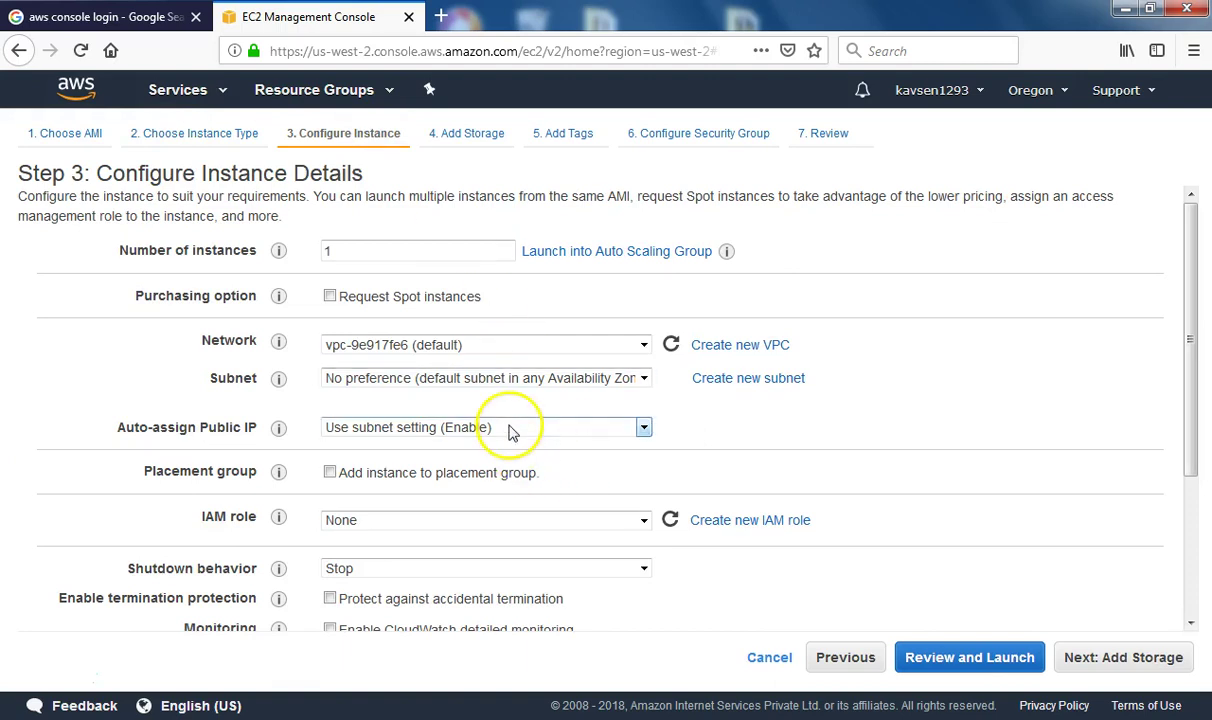
{"action": "left_click", "coordinate": [538, 429]}
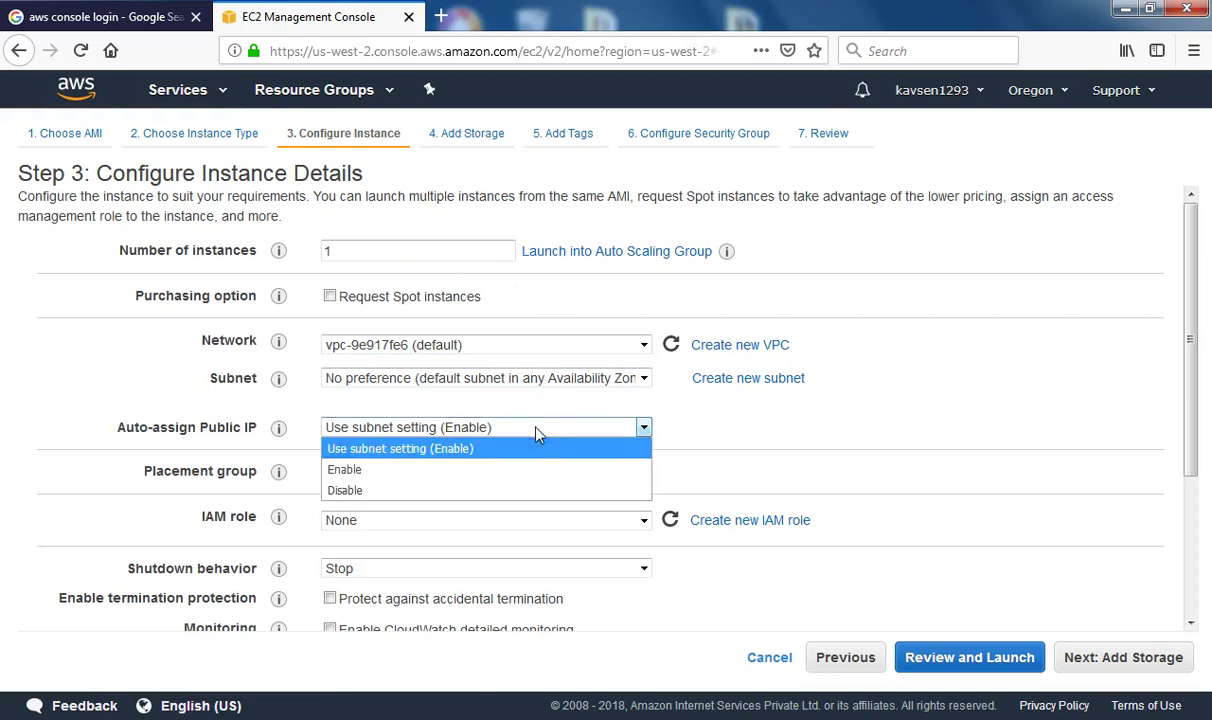
{"action": "left_click", "coordinate": [536, 429]}
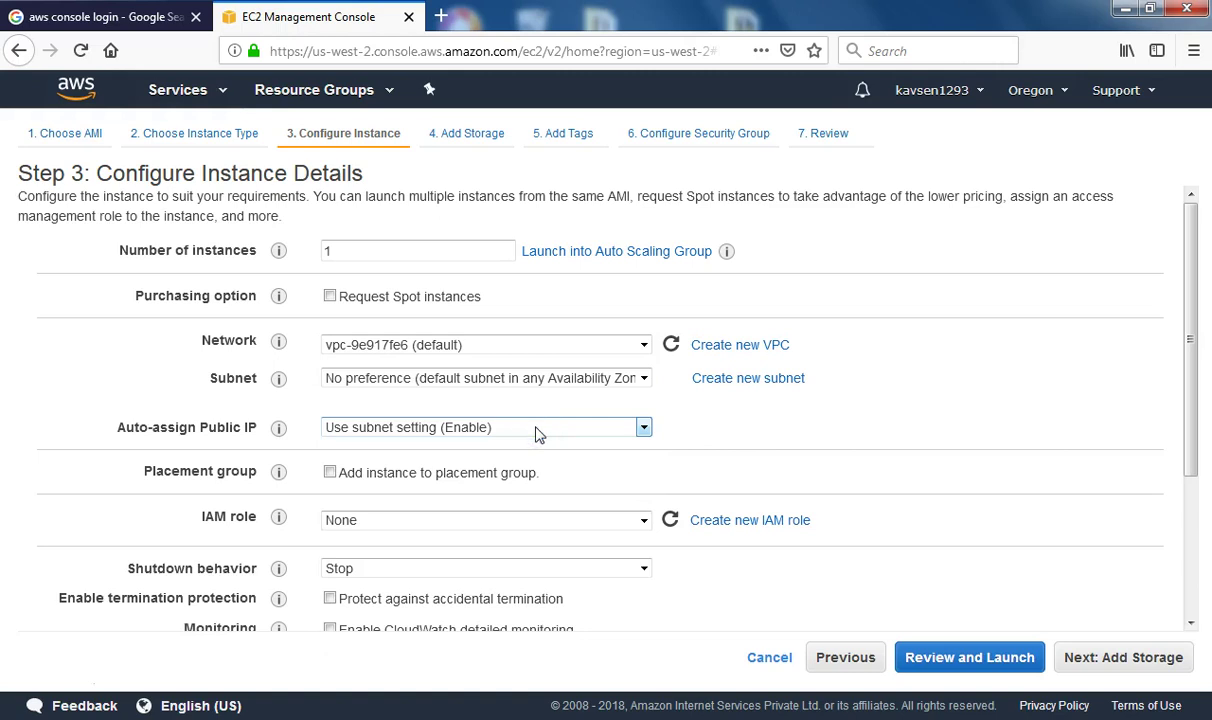
{"action": "left_click", "coordinate": [521, 332]}
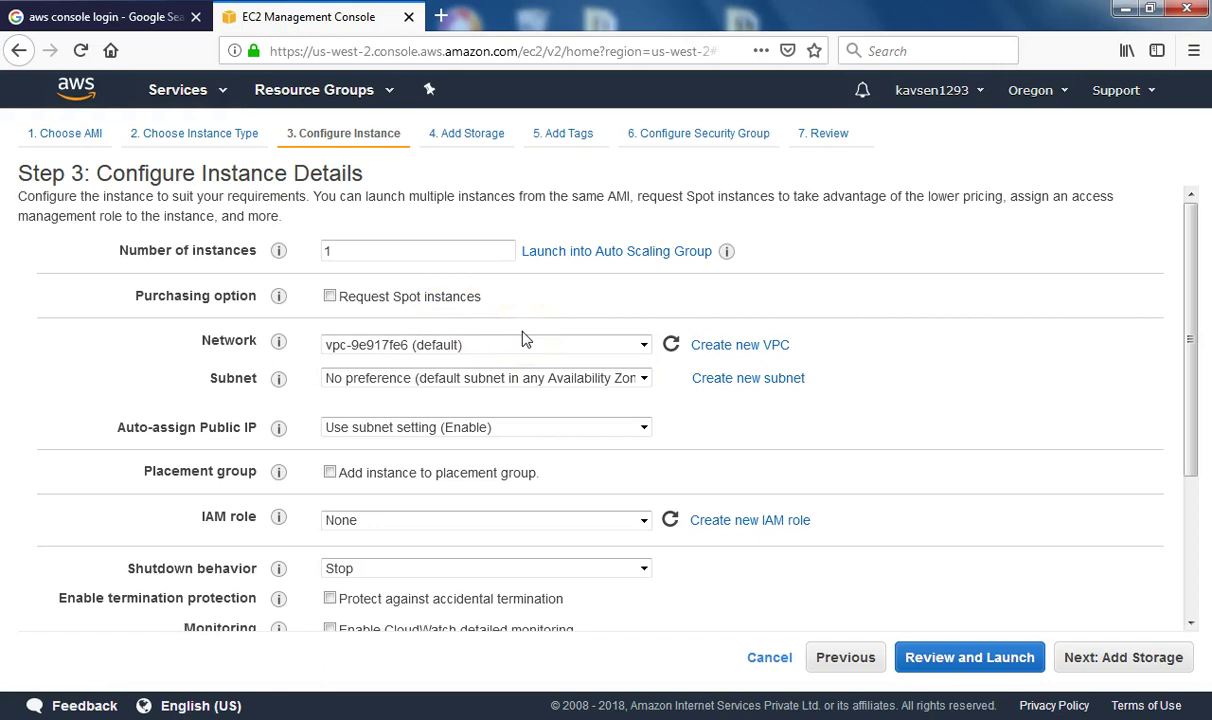
{"action": "left_click", "coordinate": [509, 379]}
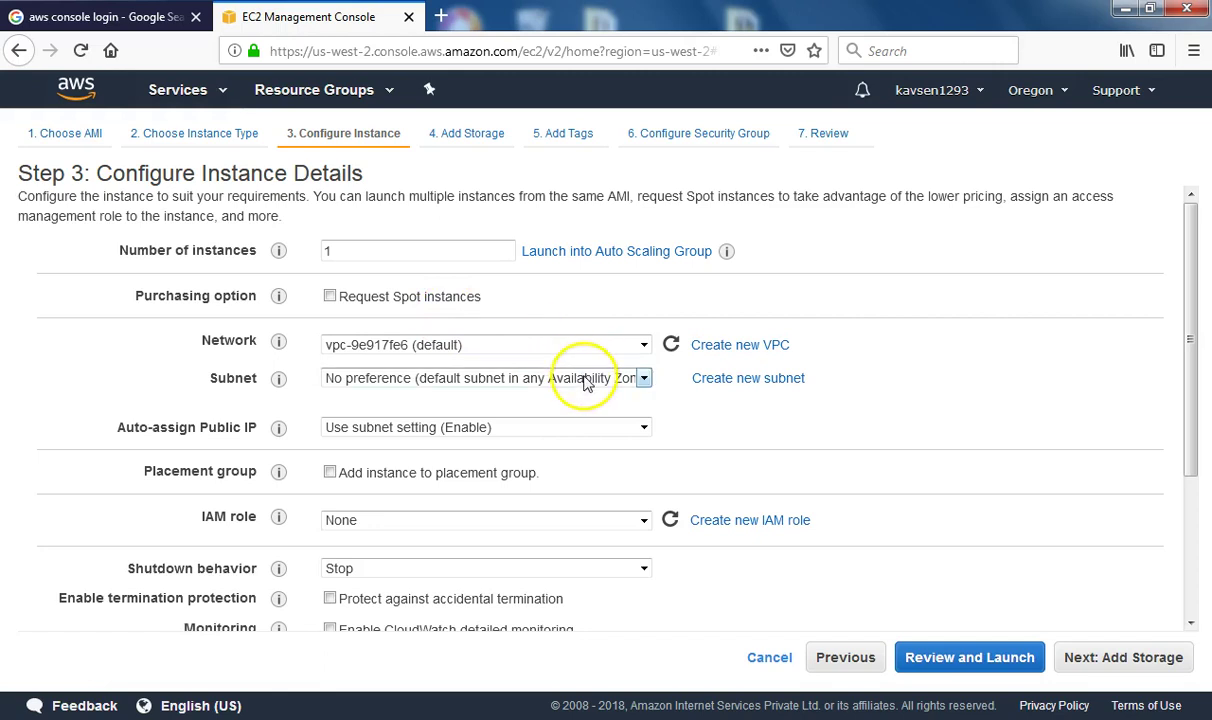
{"action": "left_click", "coordinate": [592, 380]}
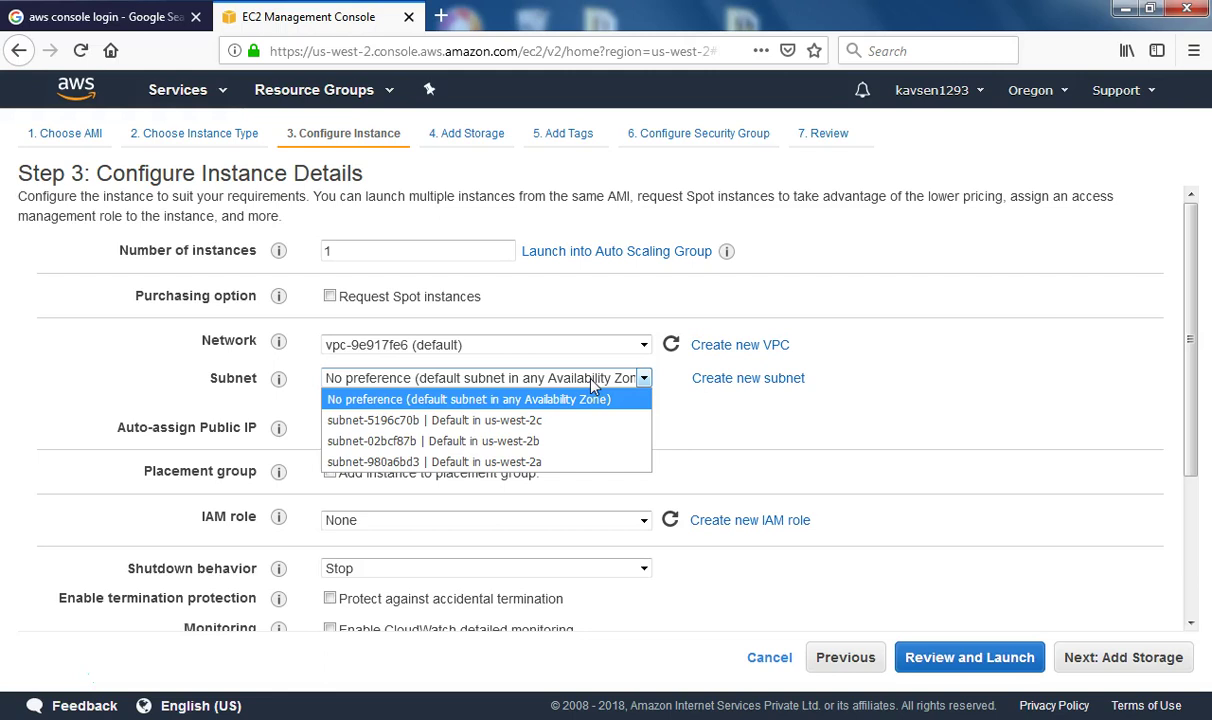
Try the us-west-2c and us-west-2b subnets, then settle on subnet-980a6bd3 in us-west-2a
{"action": "left_click_drag", "start_coordinate": [592, 386], "coordinate": [537, 432]}
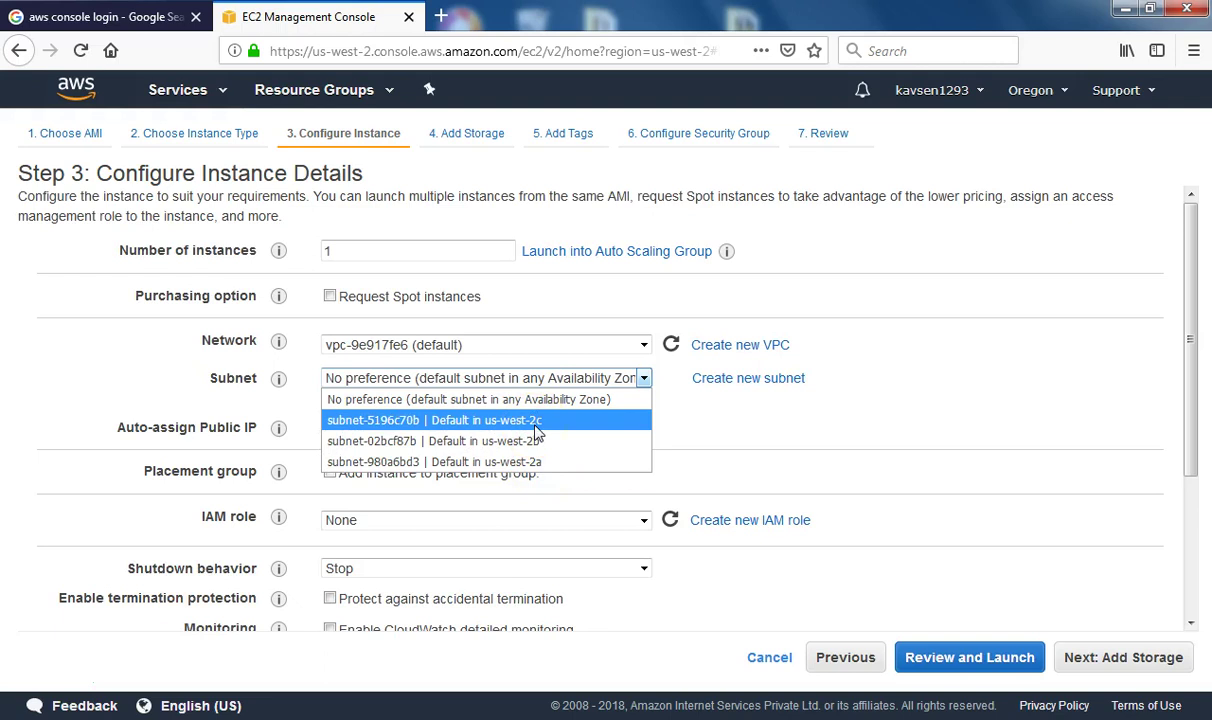
{"action": "left_click", "coordinate": [536, 426]}
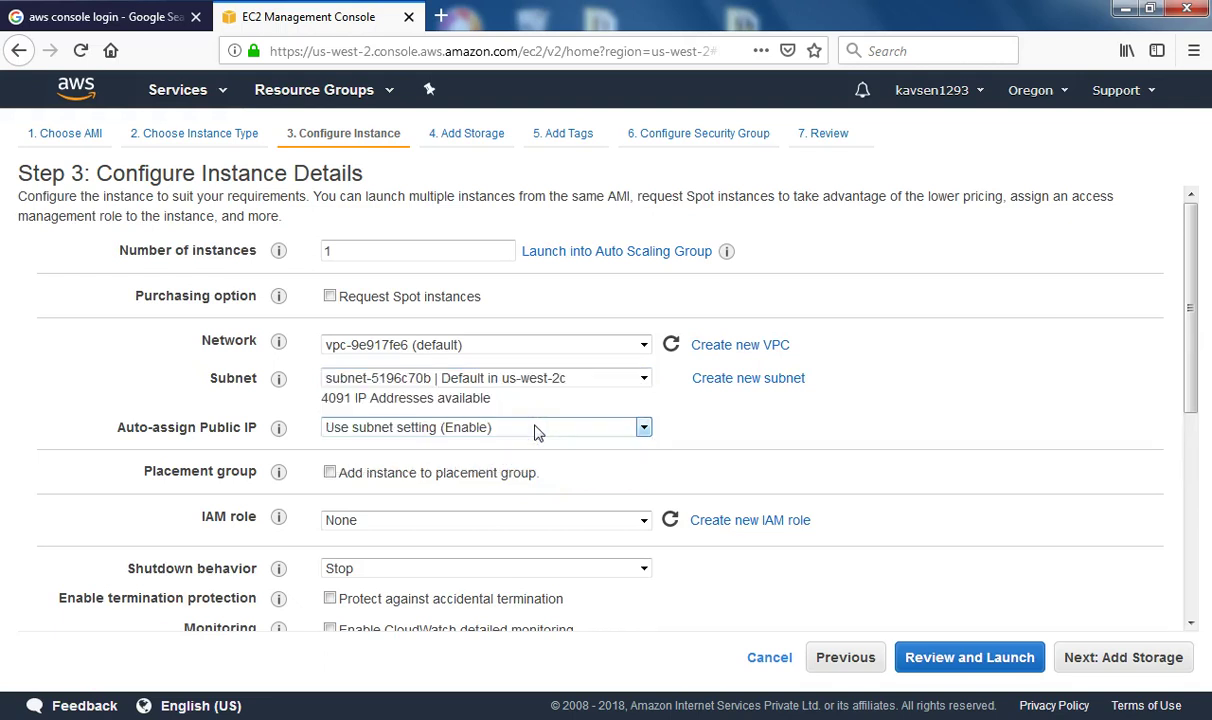
{"action": "left_click", "coordinate": [600, 380]}
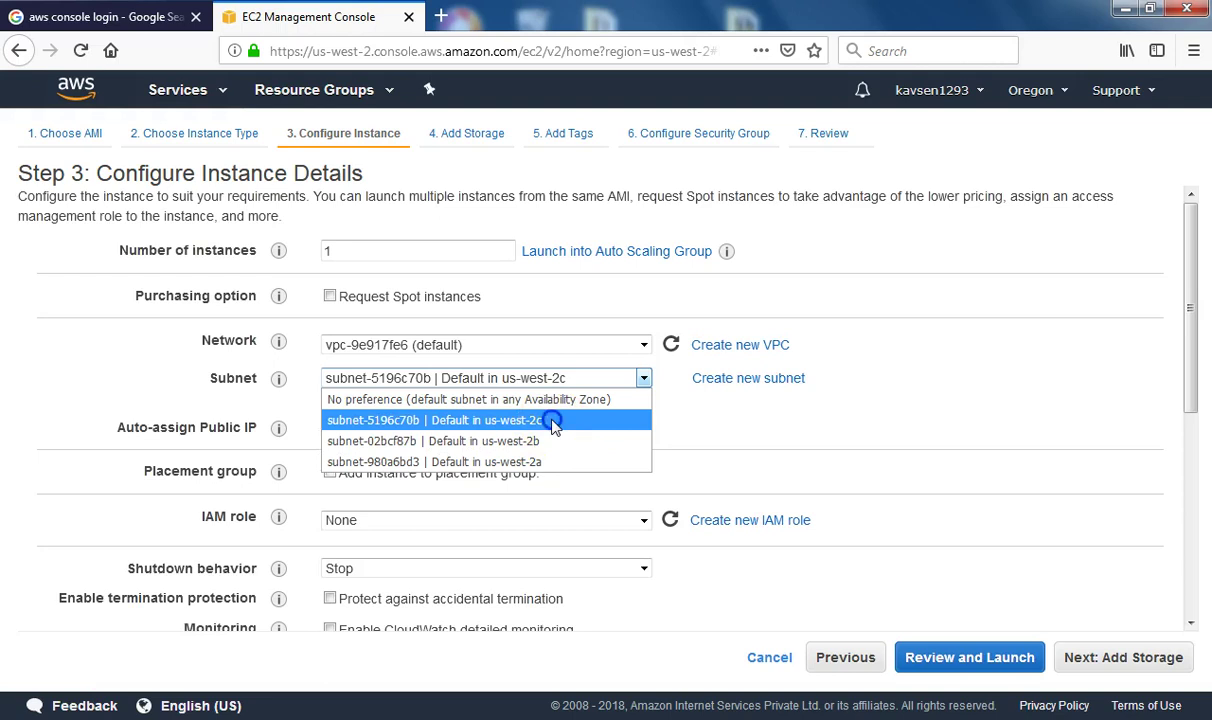
{"action": "left_click", "coordinate": [553, 422]}
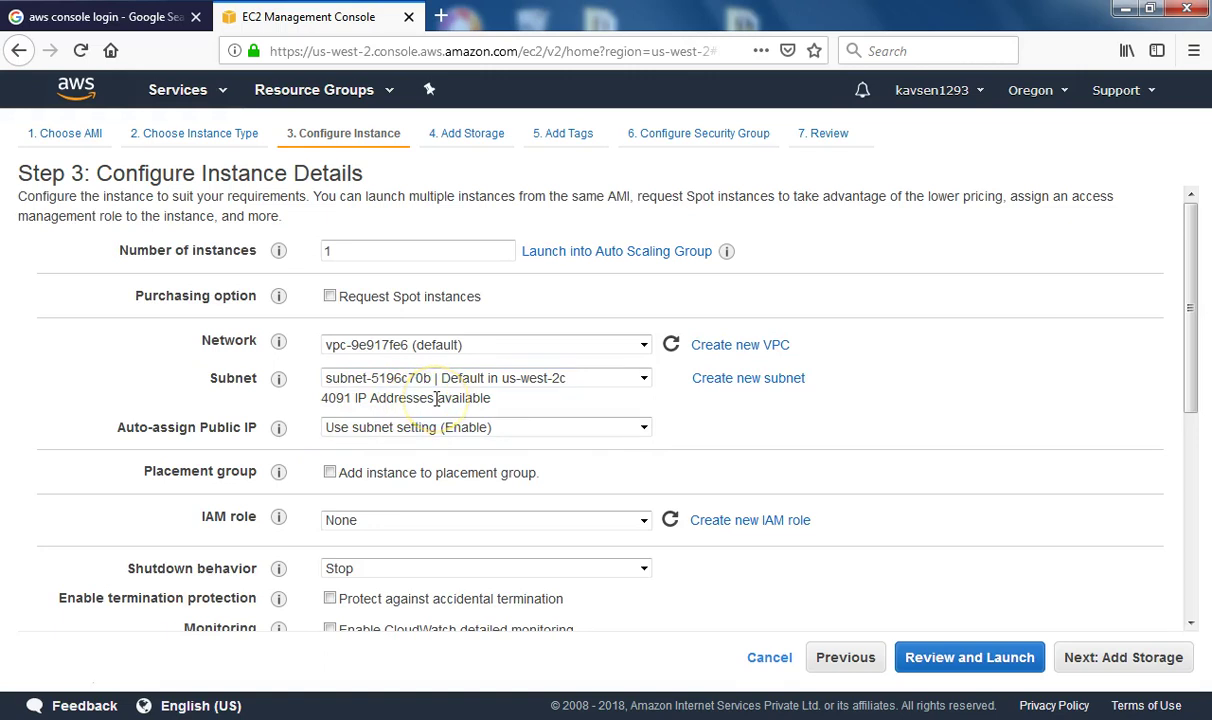
{"action": "left_click", "coordinate": [495, 379]}
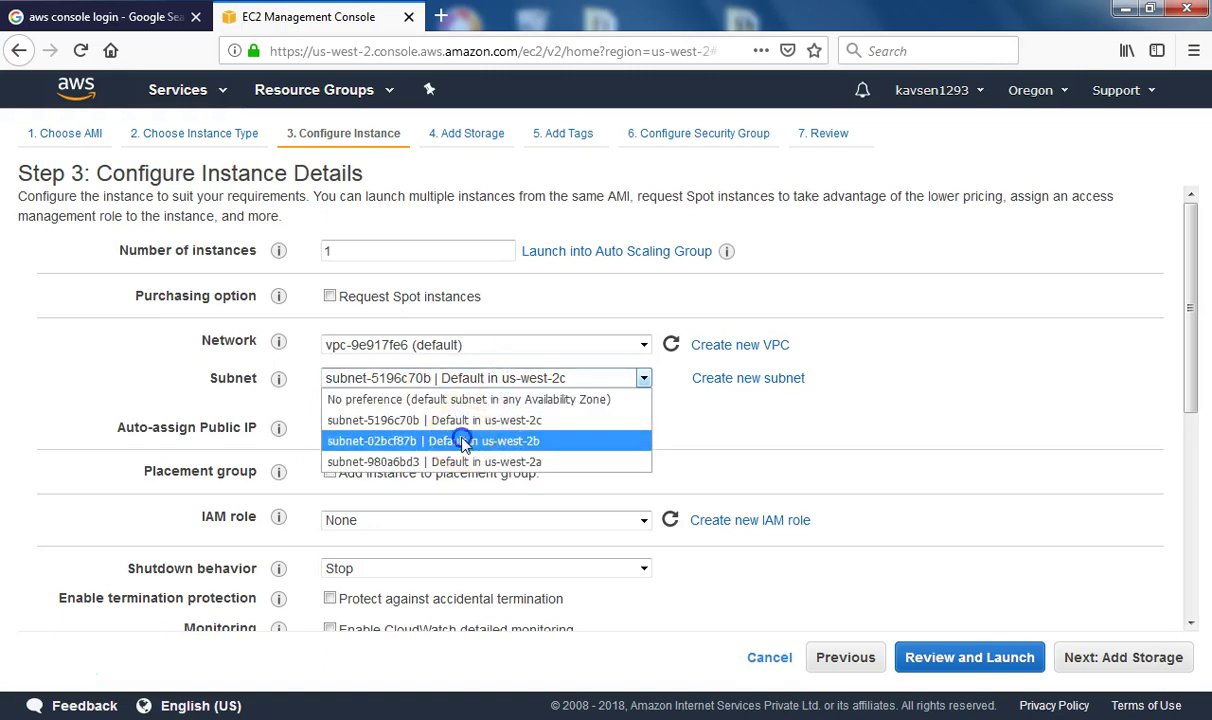
{"action": "left_click", "coordinate": [463, 441]}
{"action": "left_click", "coordinate": [502, 381]}
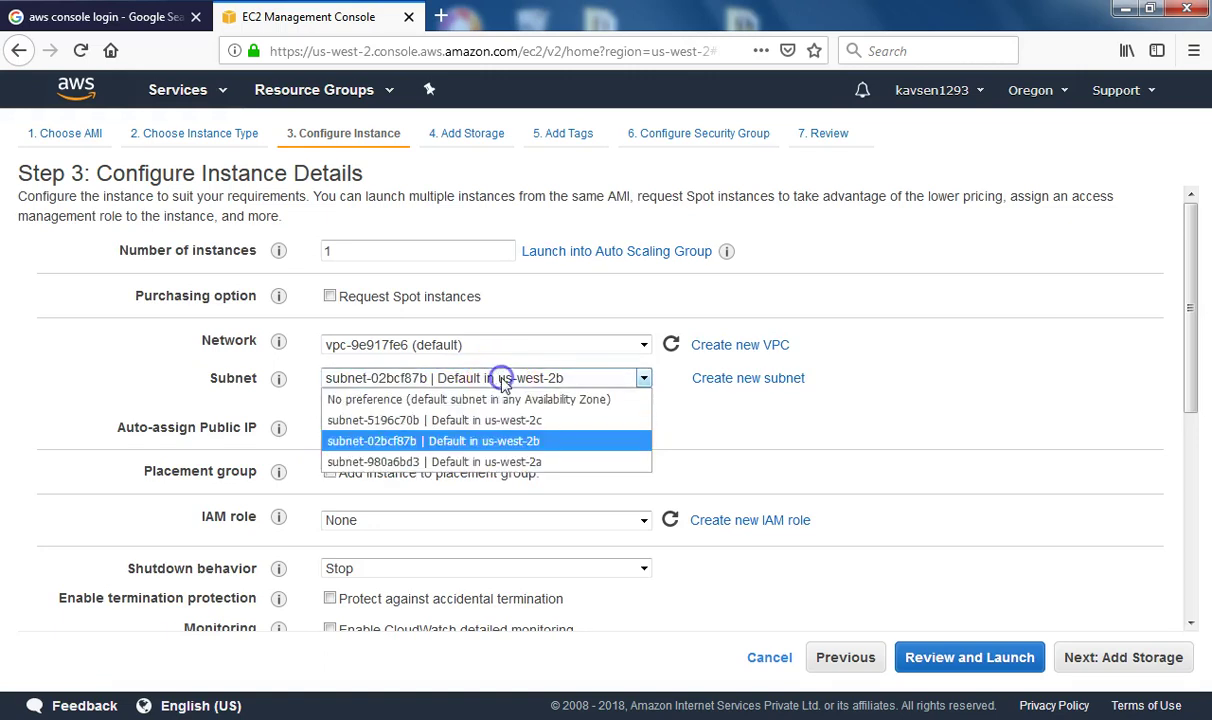
{"action": "left_click", "coordinate": [465, 462]}
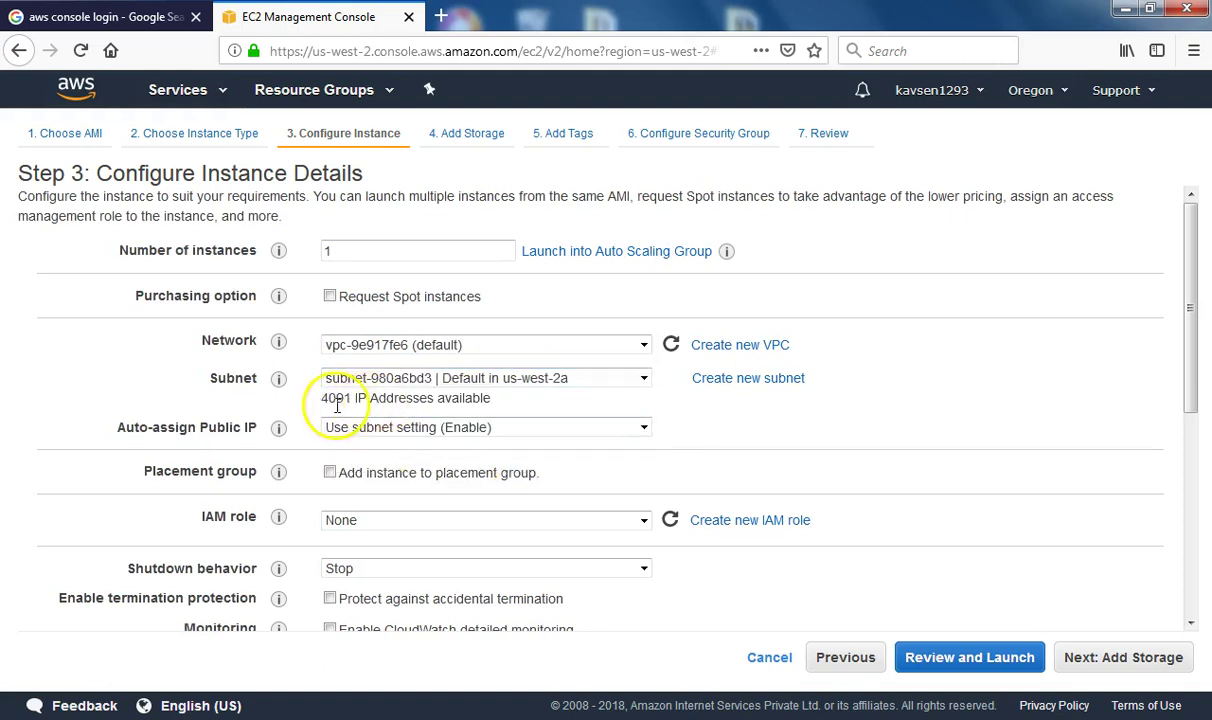
{"action": "left_click", "coordinate": [515, 380]}
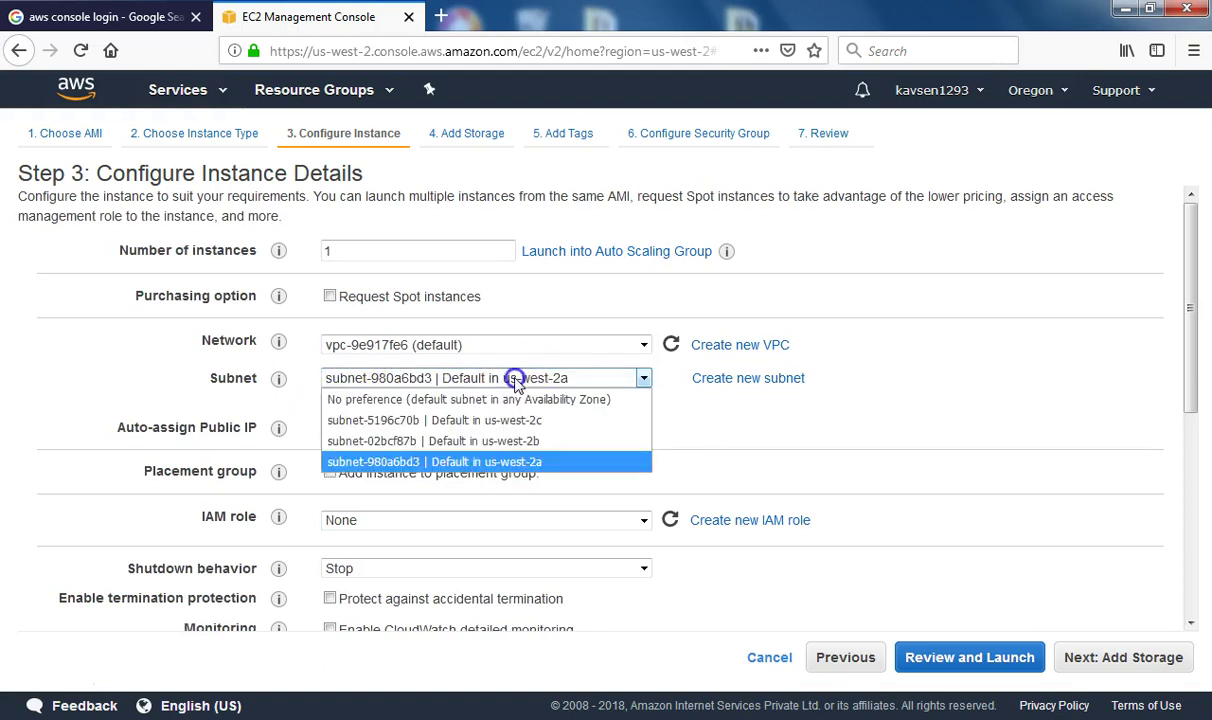
{"action": "left_click", "coordinate": [519, 461]}
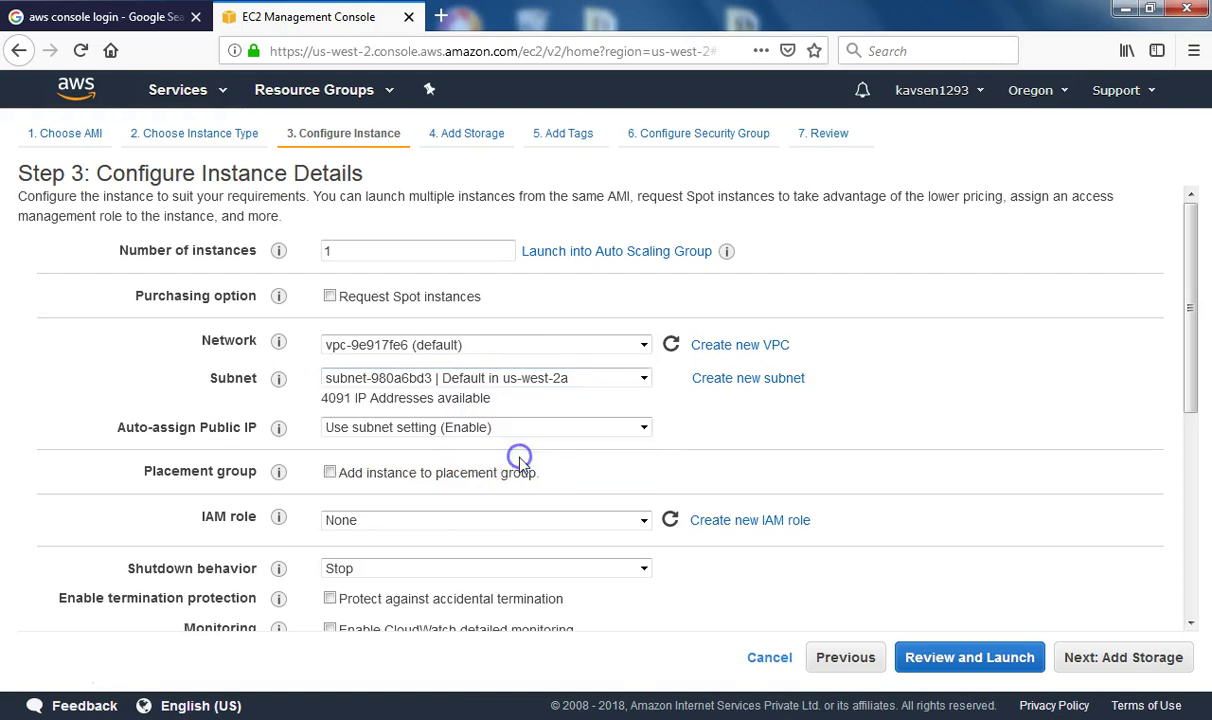
Check the IAM role help and review the remaining instance details before continuing to storage
{"action": "left_click", "coordinate": [280, 506]}
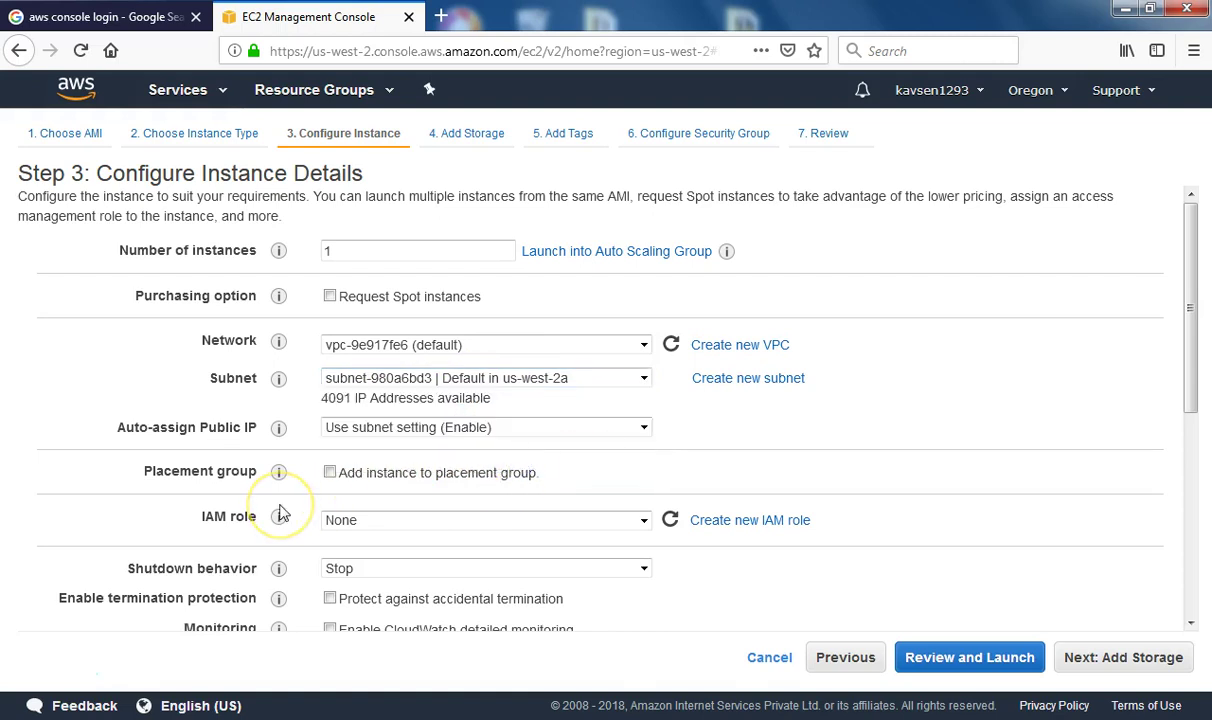
{"action": "left_click", "coordinate": [389, 534]}
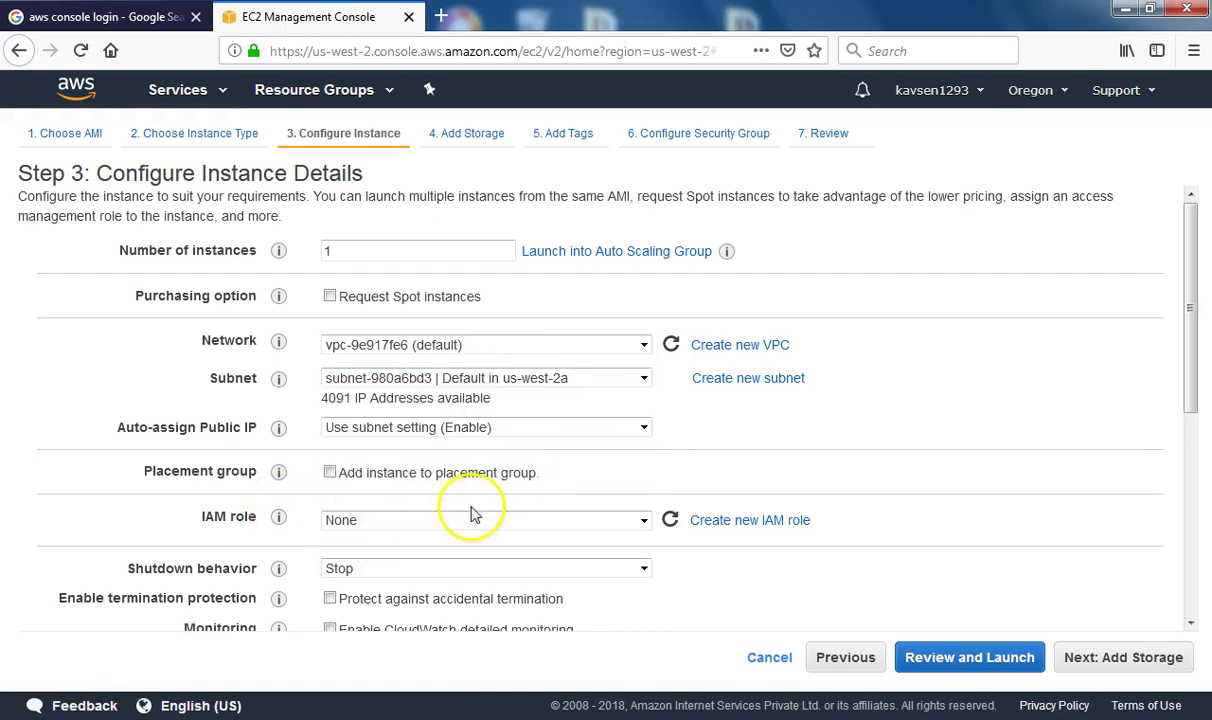
{"action": "scroll", "coordinate": [490, 506], "scroll_direction": "down", "scroll_amount": 3}
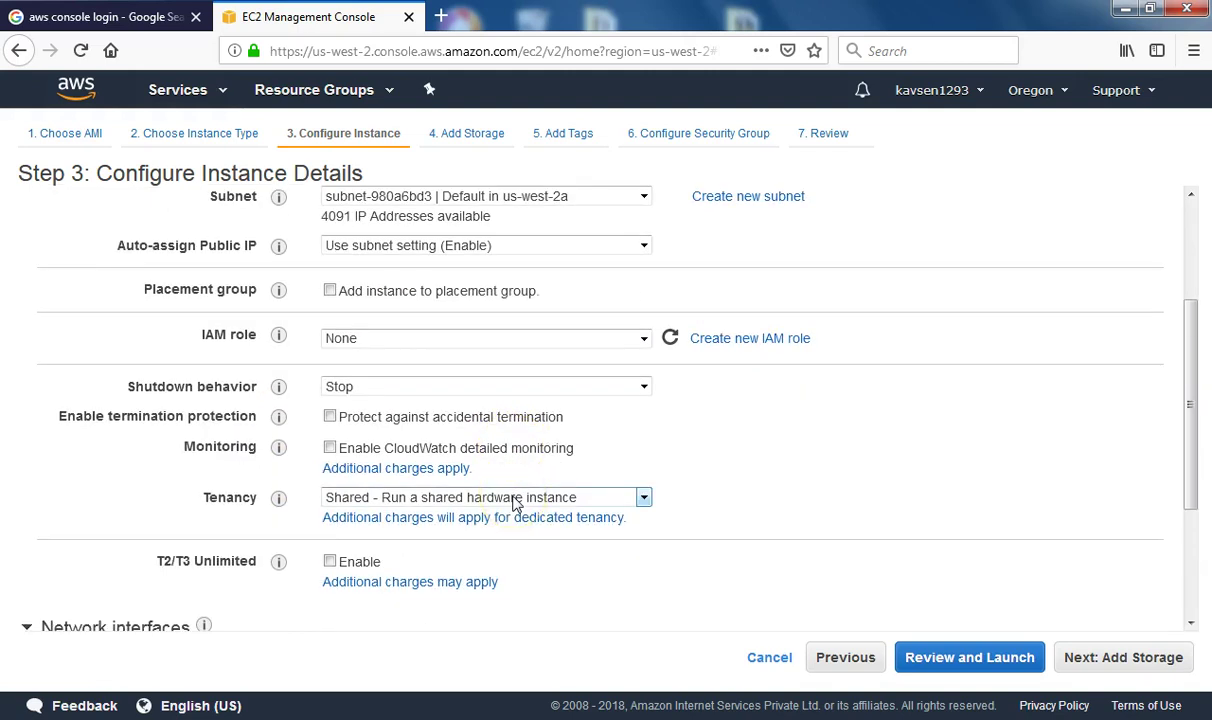
{"action": "scroll", "coordinate": [513, 504], "scroll_direction": "down", "scroll_amount": 3}
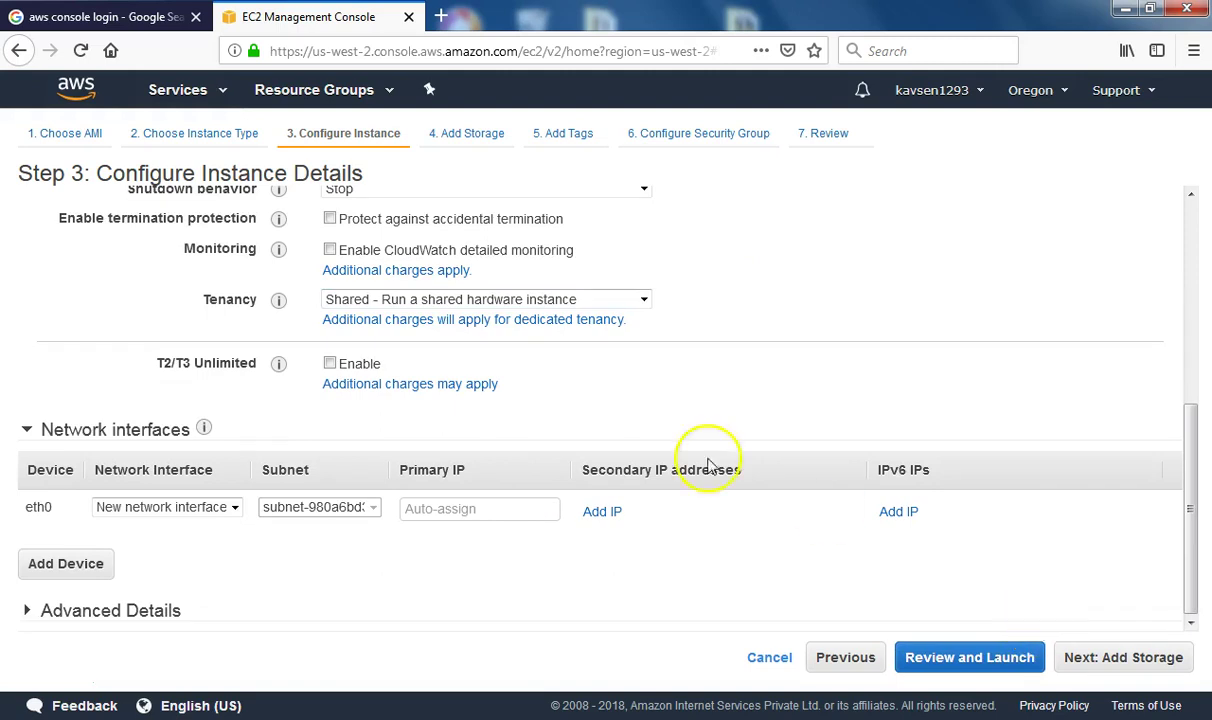
{"action": "scroll", "coordinate": [347, 192], "scroll_direction": "up", "scroll_amount": 6}
{"action": "left_click", "coordinate": [447, 133]}
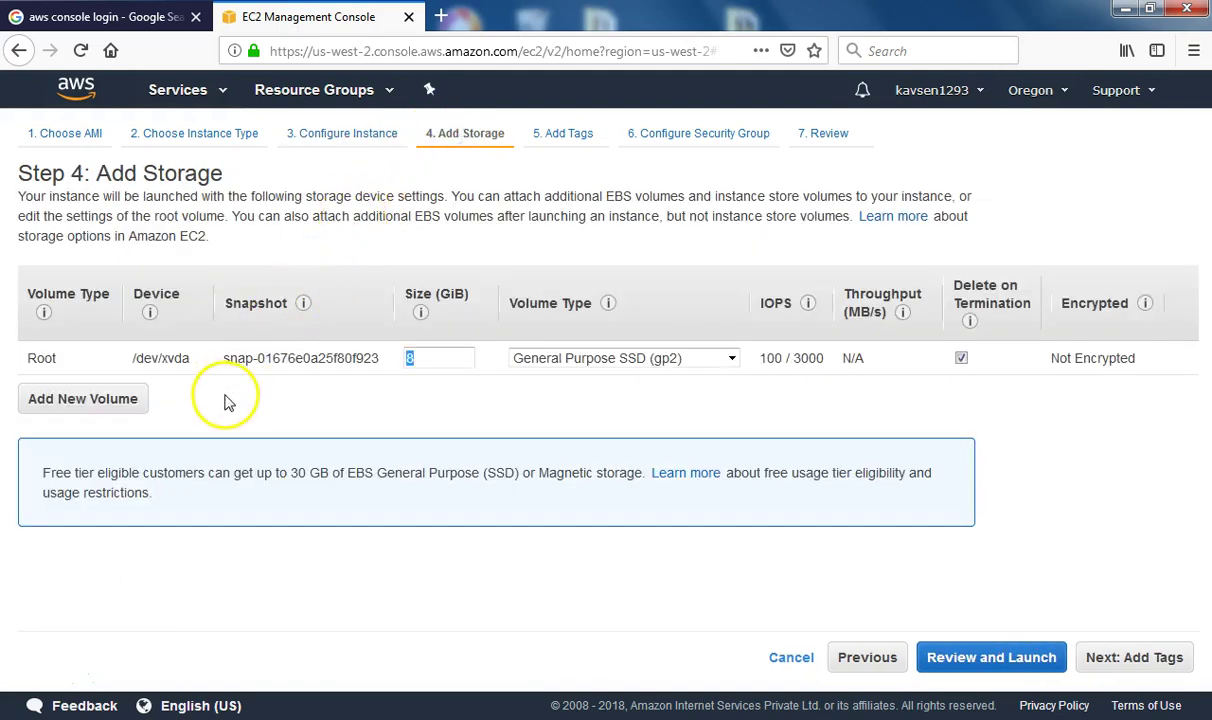
Keep the 8 GiB General Purpose SSD (gp2) root volume and skip past tags to security groups
{"action": "left_click", "coordinate": [447, 357]}
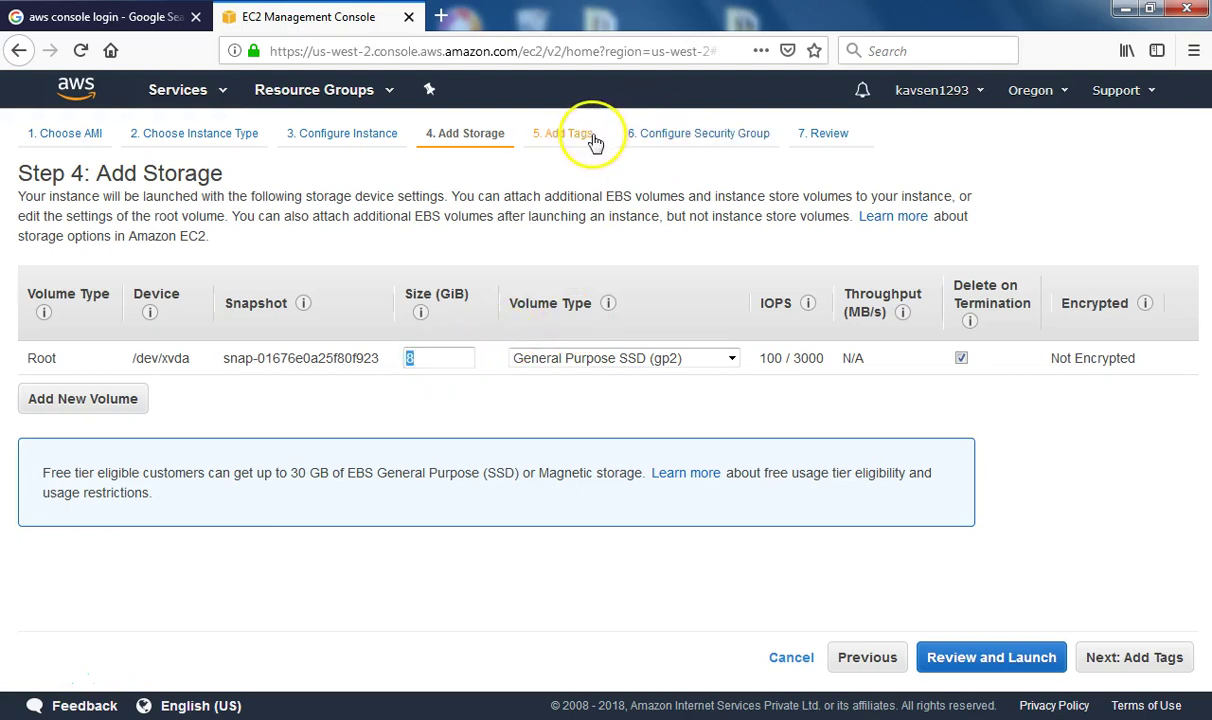
{"action": "left_click", "coordinate": [681, 360]}
{"action": "left_click", "coordinate": [680, 360]}
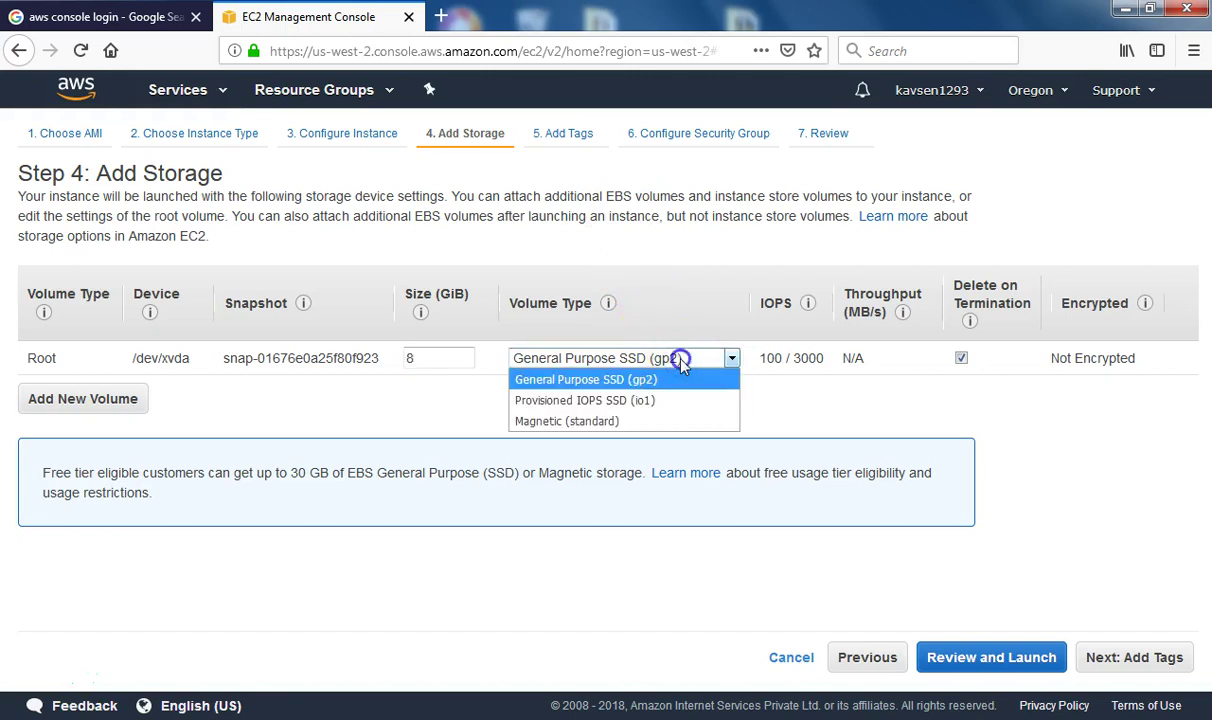
{"action": "left_click", "coordinate": [543, 146]}
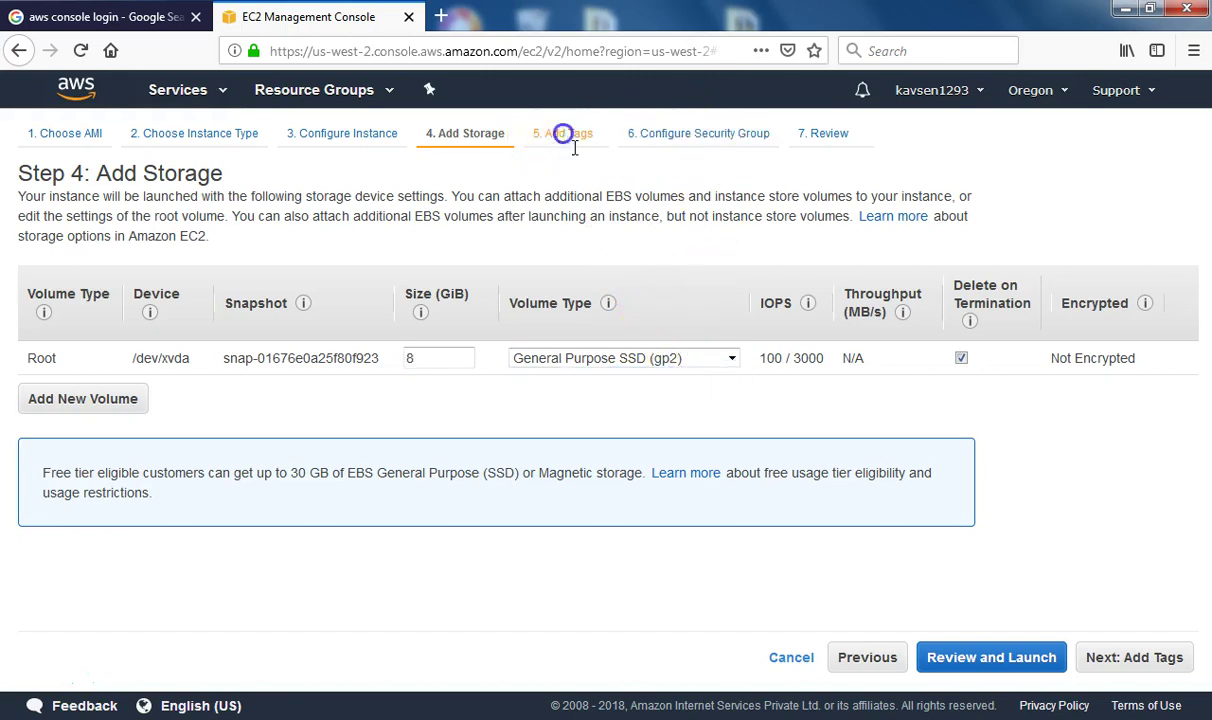
{"action": "left_click", "coordinate": [700, 133]}
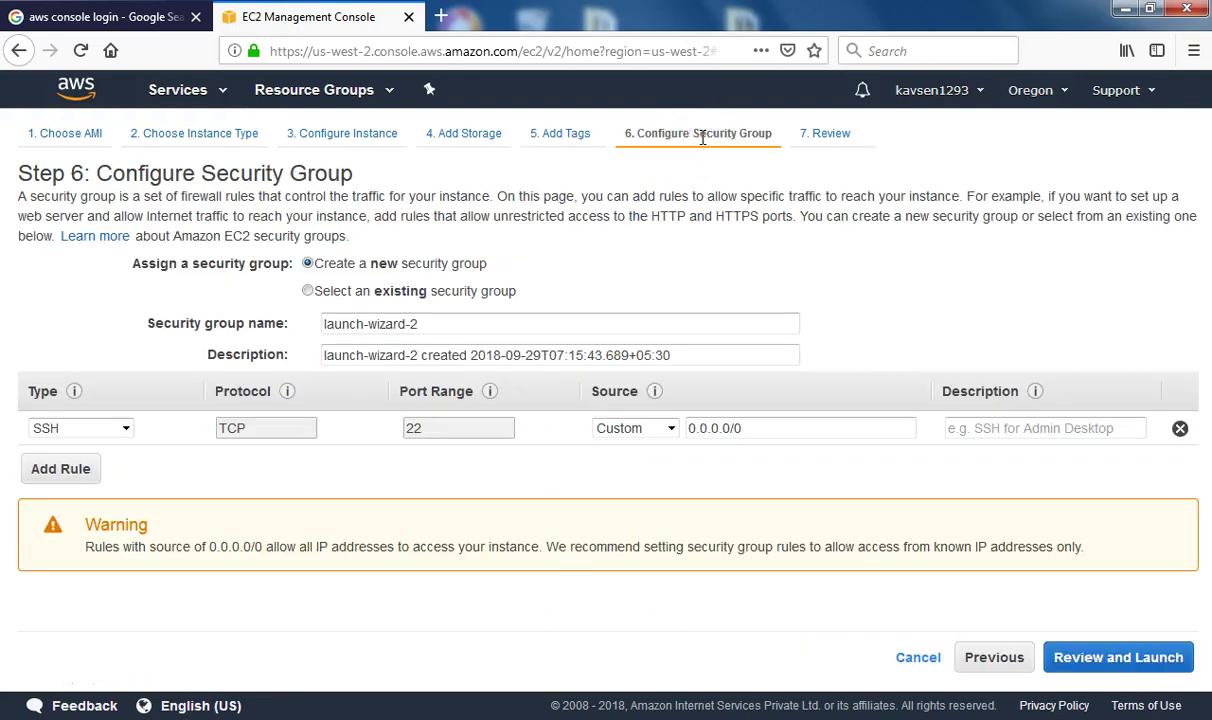
{"action": "left_click", "coordinate": [126, 430]}
Set the SSH rule's source to Anywhere (0.0.0.0/0, ::/0) and go to the Review step
{"action": "left_click", "coordinate": [121, 425]}
{"action": "left_click", "coordinate": [666, 428]}
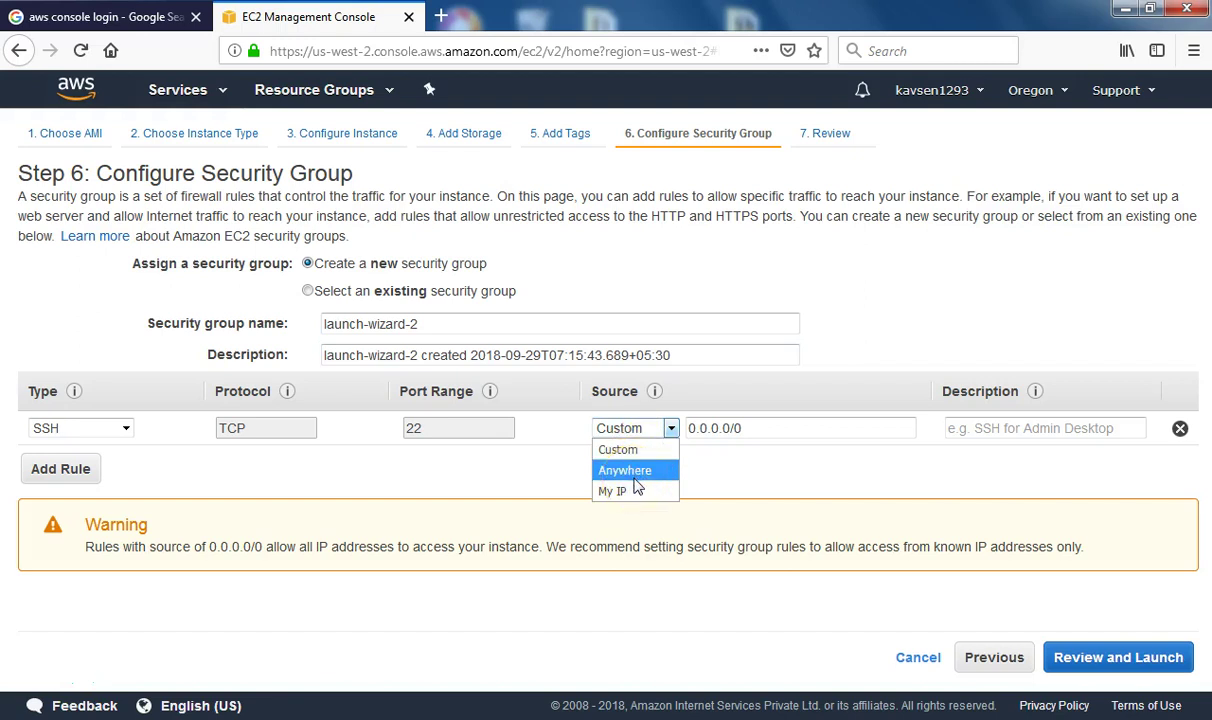
{"action": "left_click", "coordinate": [634, 472]}
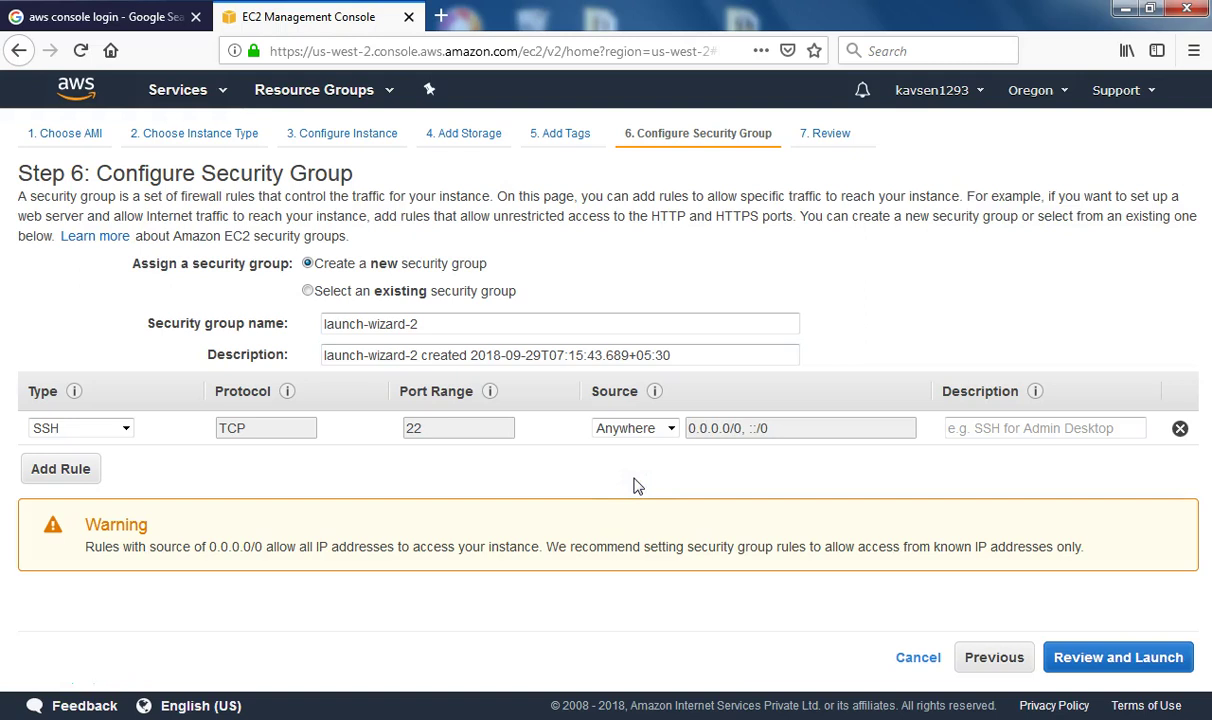
{"action": "left_click", "coordinate": [650, 428]}
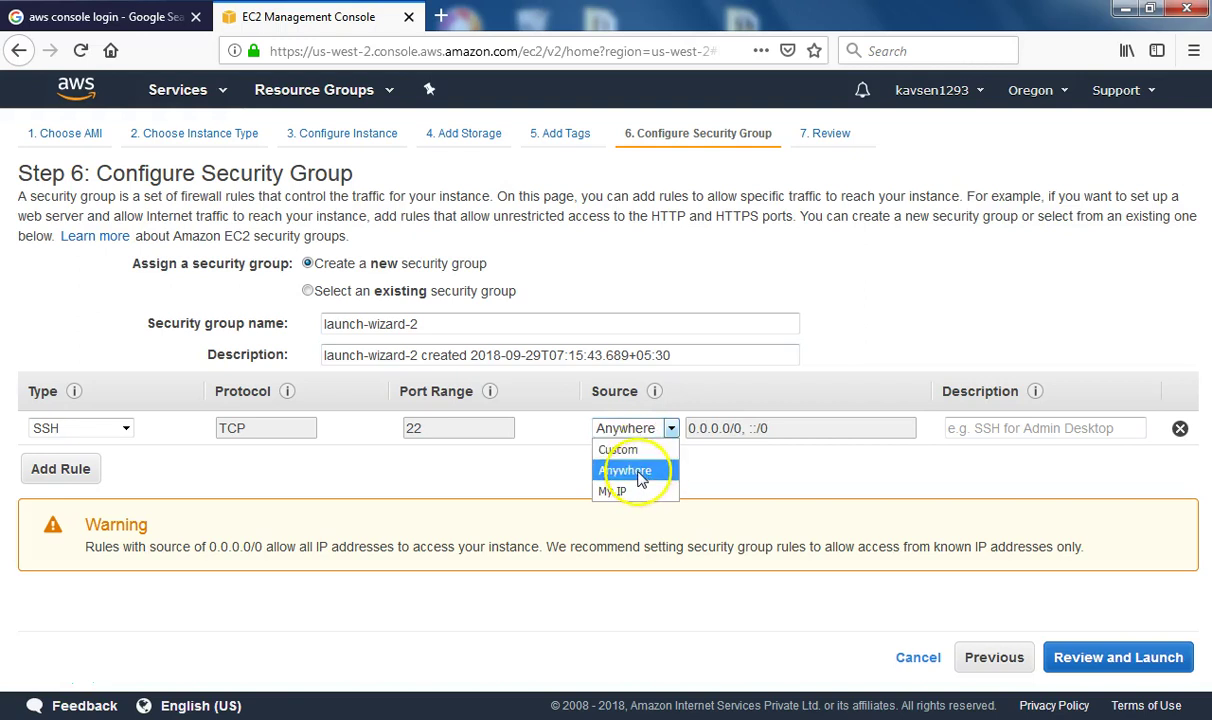
{"action": "left_click", "coordinate": [640, 477]}
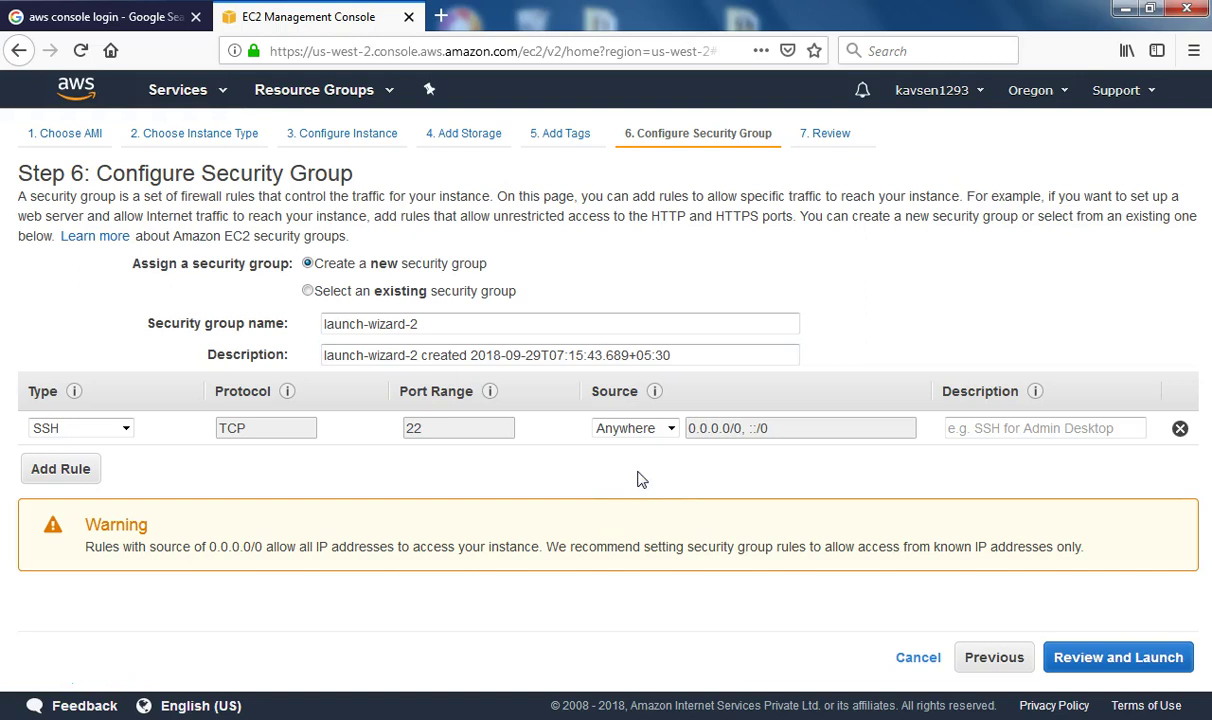
{"action": "left_click", "coordinate": [836, 134]}
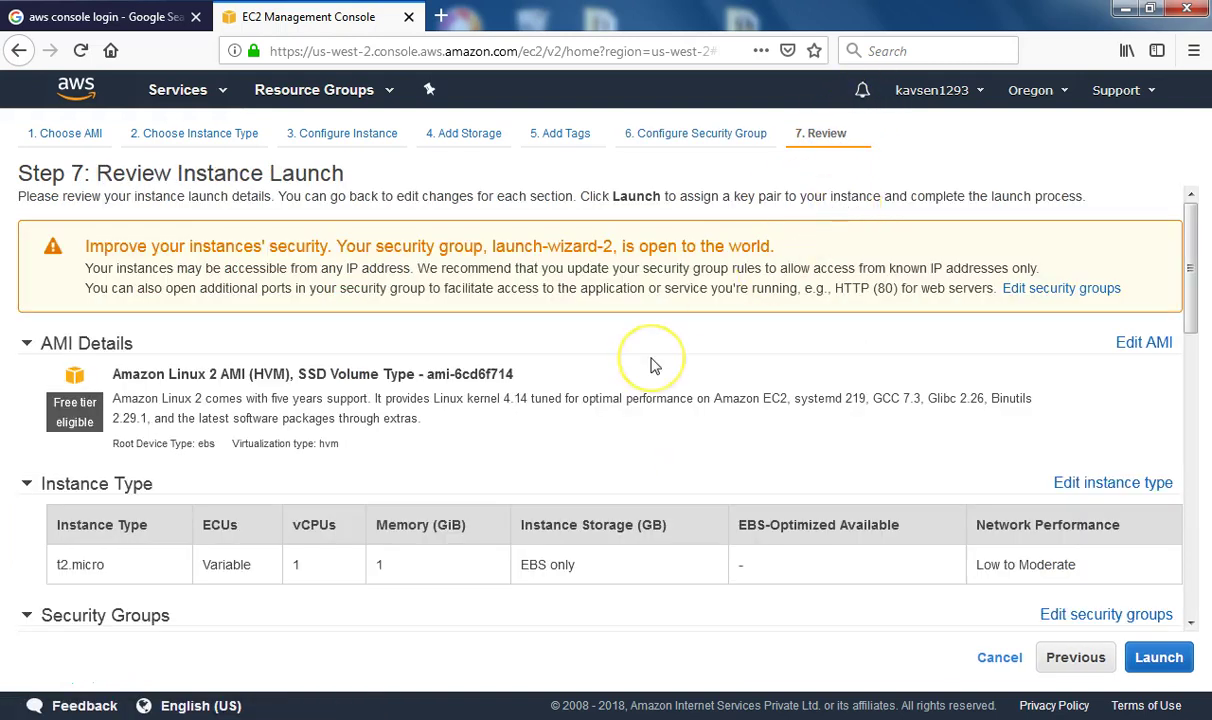
Launch from Review, create a new key pair named sen4, and download its private key
{"action": "left_click", "coordinate": [1157, 657]}
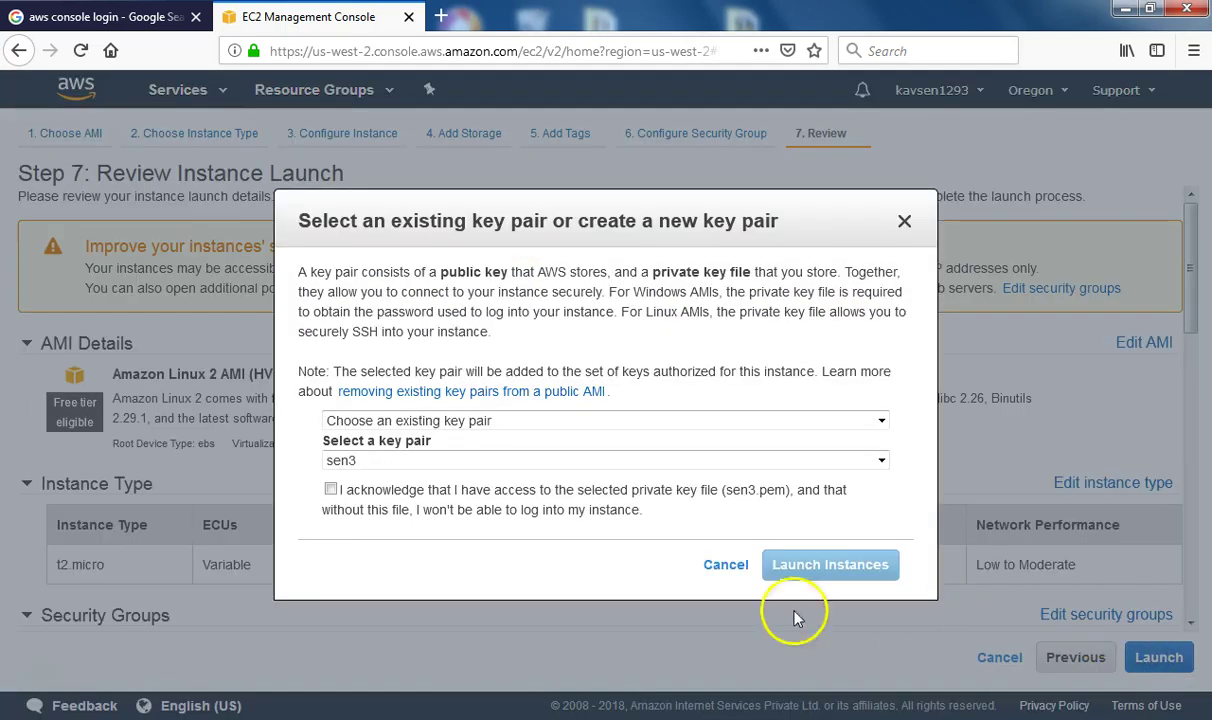
{"action": "left_click", "coordinate": [380, 461]}
{"action": "left_click", "coordinate": [380, 461]}
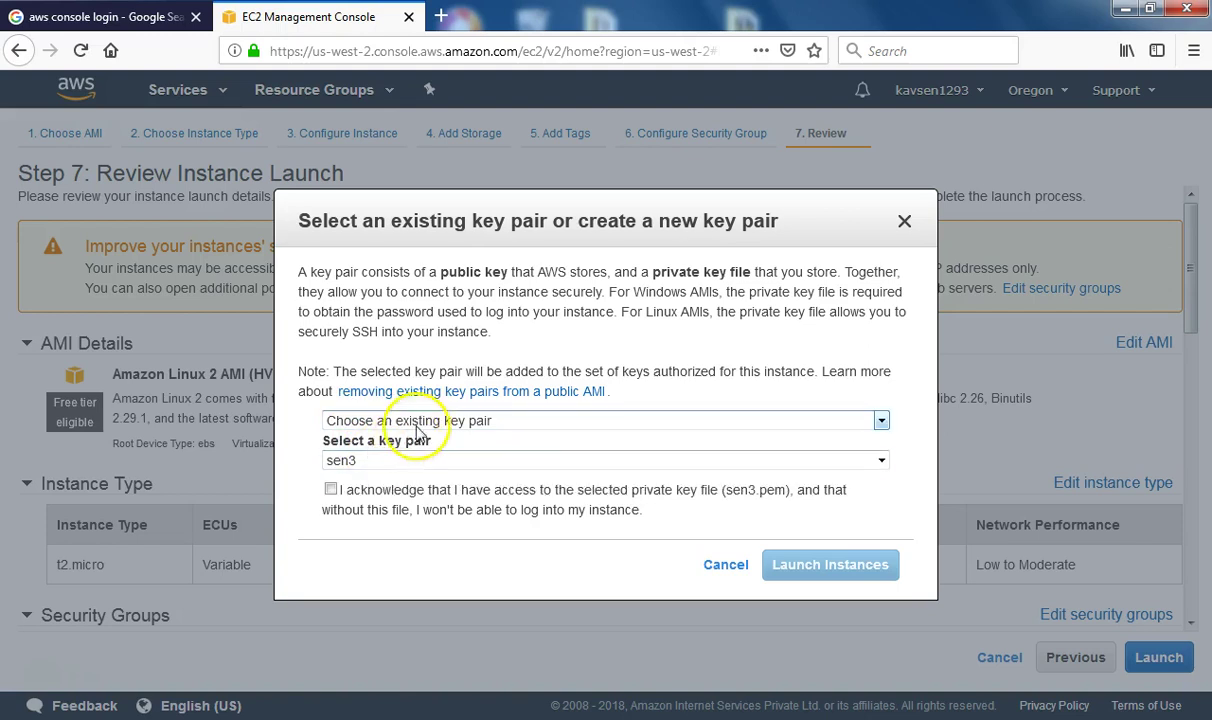
{"action": "left_click", "coordinate": [418, 421]}
{"action": "left_click", "coordinate": [402, 462]}
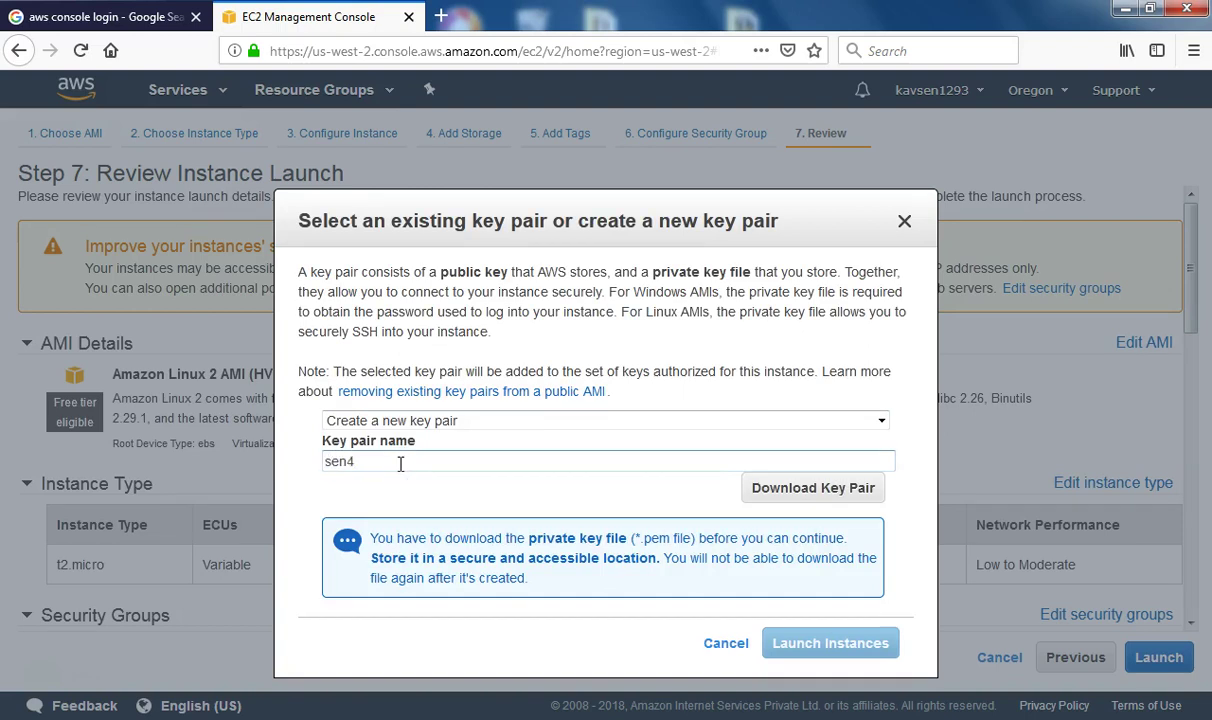
{"action": "left_click", "coordinate": [829, 497]}
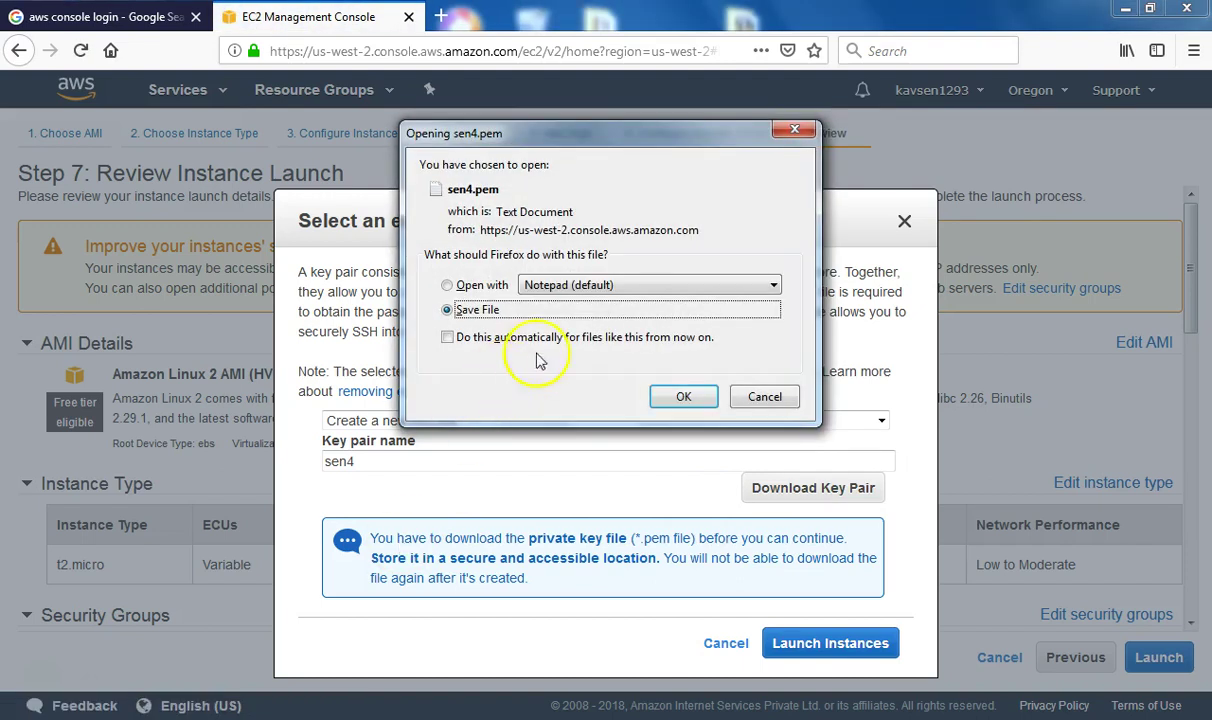
Save sen4.pem and open its AWS INNOVATE download folder from the Downloads list
{"action": "left_click", "coordinate": [672, 398]}
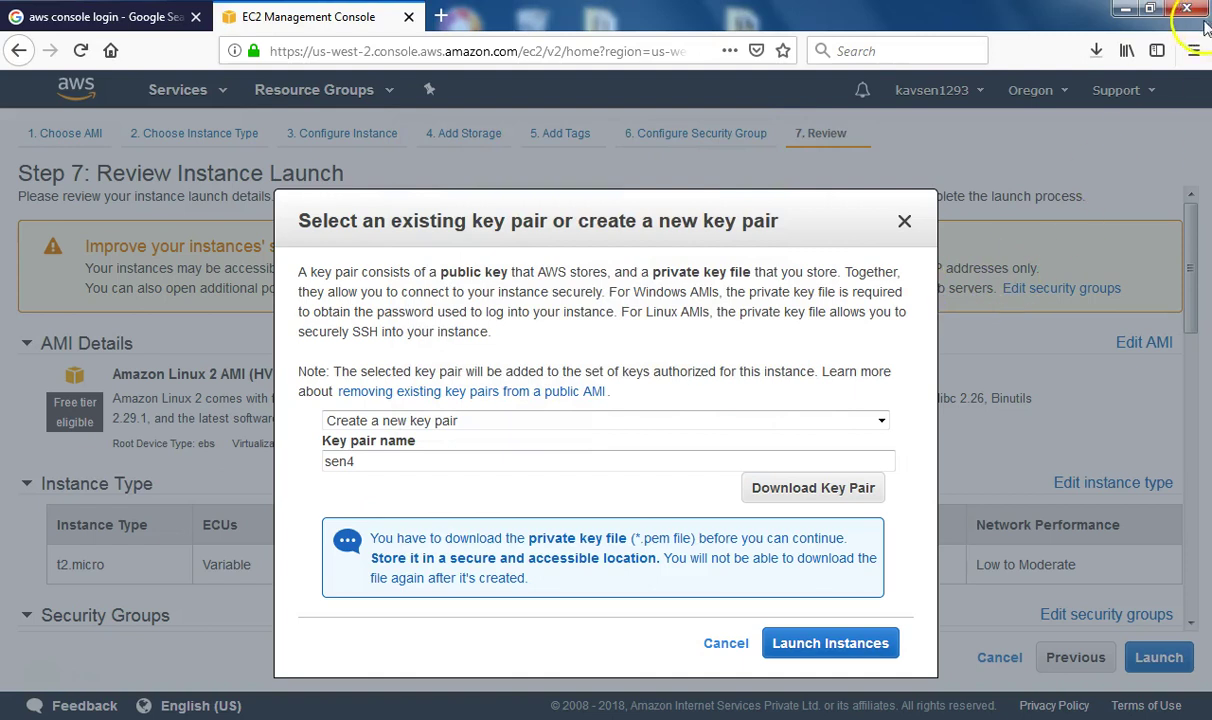
{"action": "left_click", "coordinate": [1097, 52]}
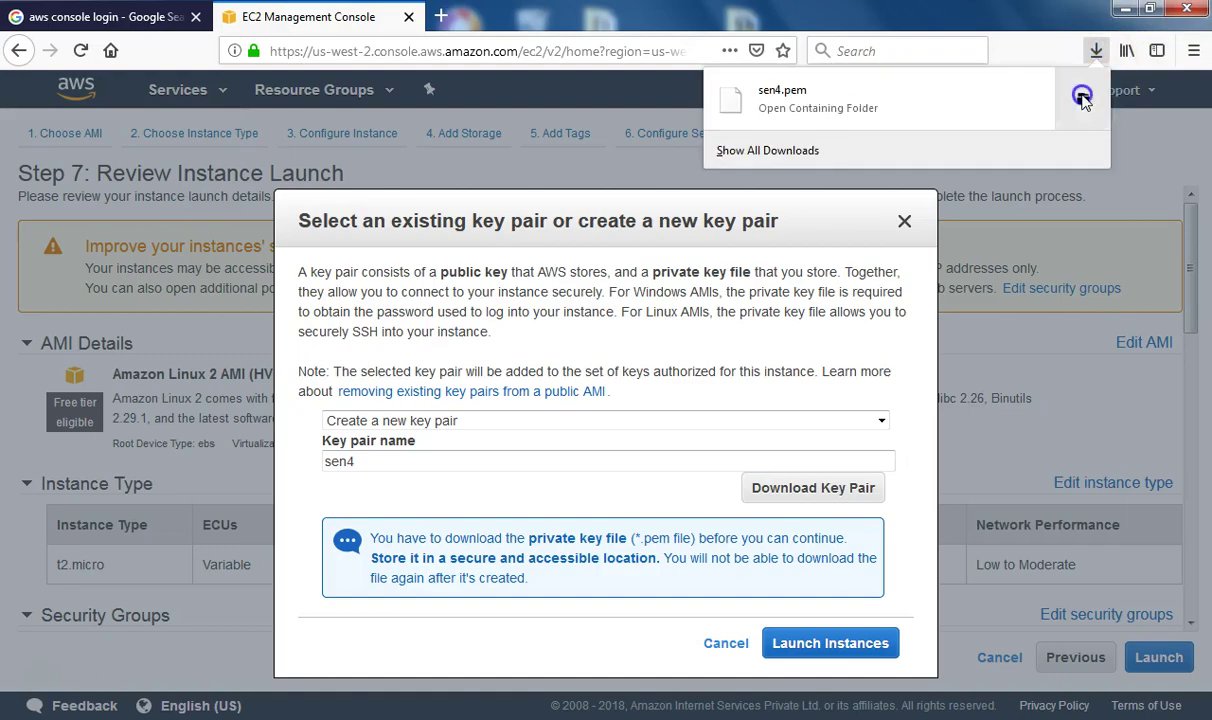
{"action": "left_click", "coordinate": [1082, 97]}
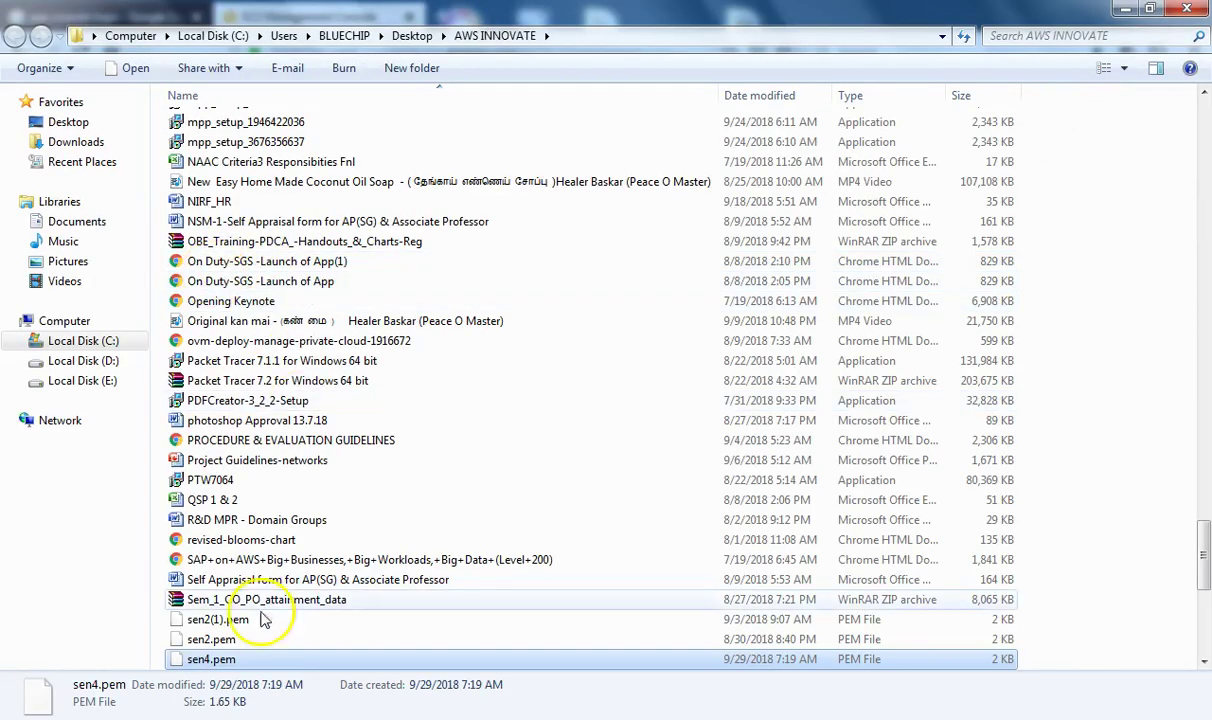
Copy sen4.pem from the AWS INNOVATE folder and navigate to the Desktop
{"action": "right_click", "coordinate": [240, 657]}
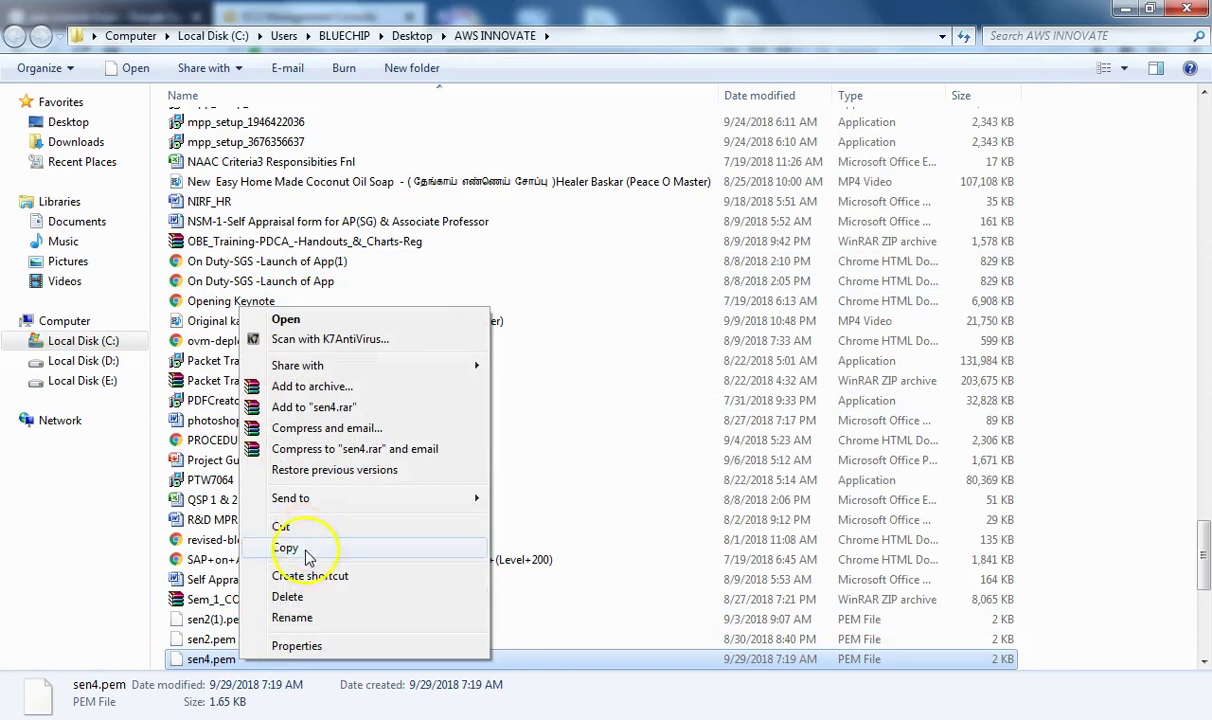
{"action": "left_click", "coordinate": [286, 548]}
{"action": "left_click", "coordinate": [1125, 9]}
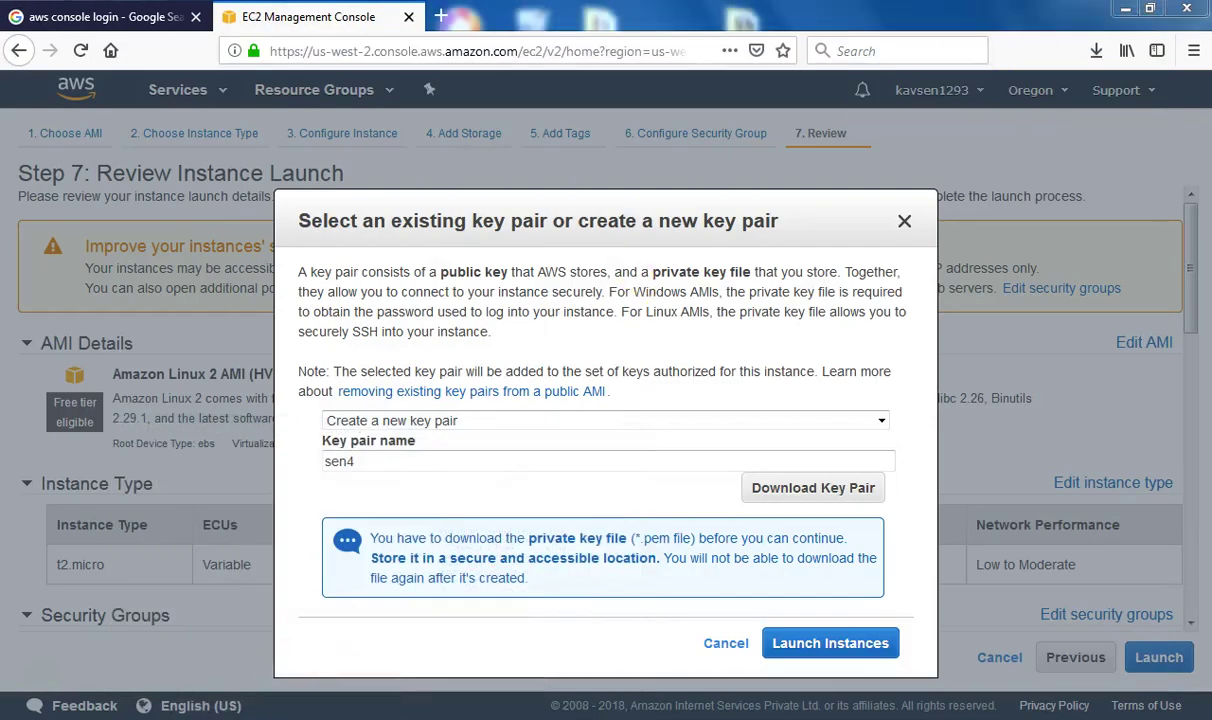
{"action": "mouse_move", "coordinate": [225, 706]}
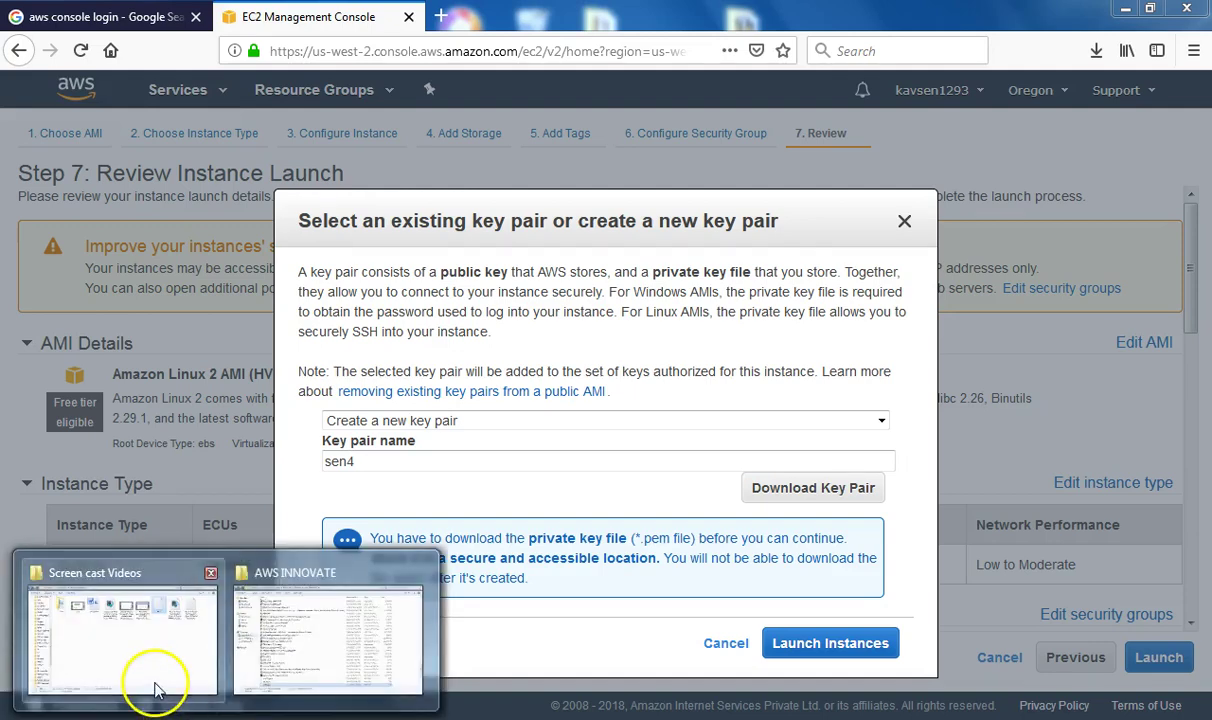
{"action": "left_click", "coordinate": [295, 655]}
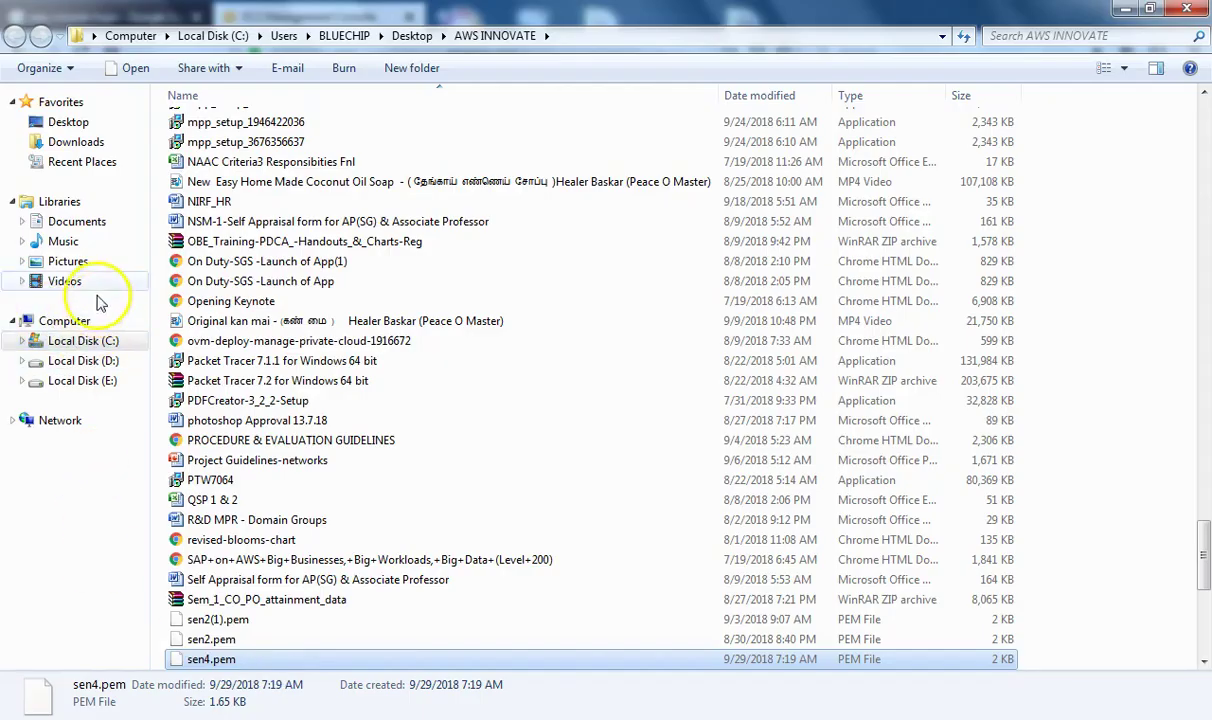
{"action": "left_click", "coordinate": [97, 363]}
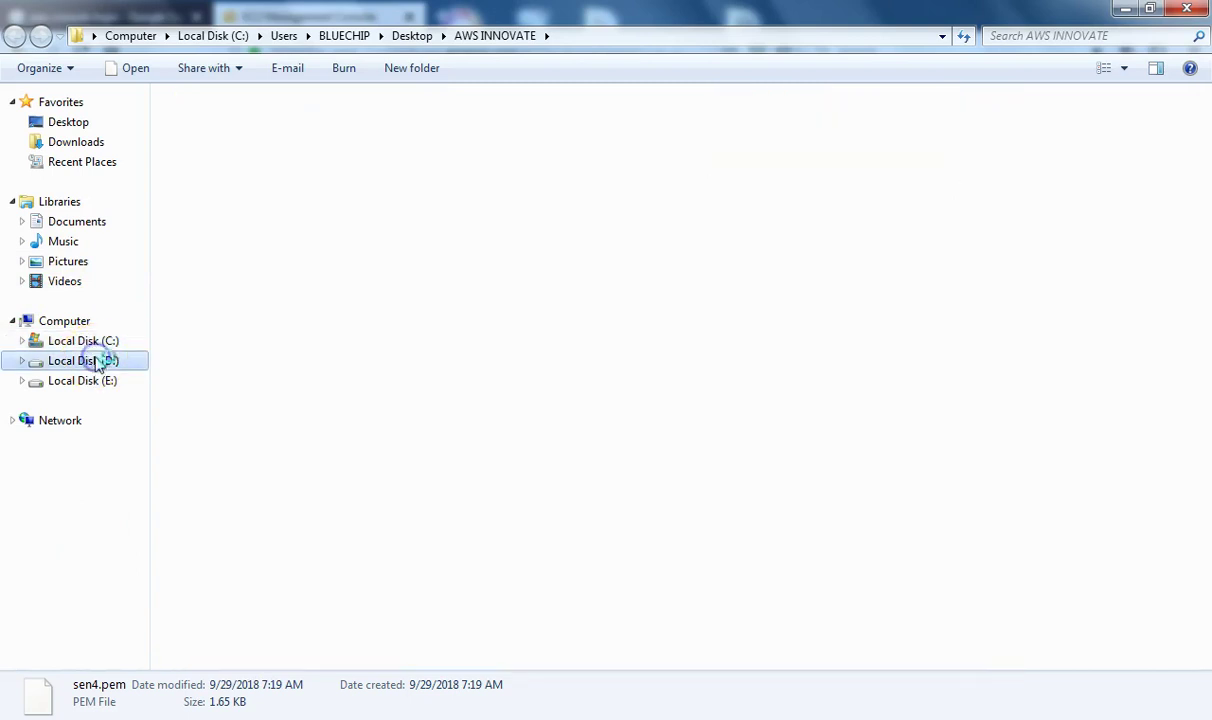
{"action": "right_click", "coordinate": [842, 404]}
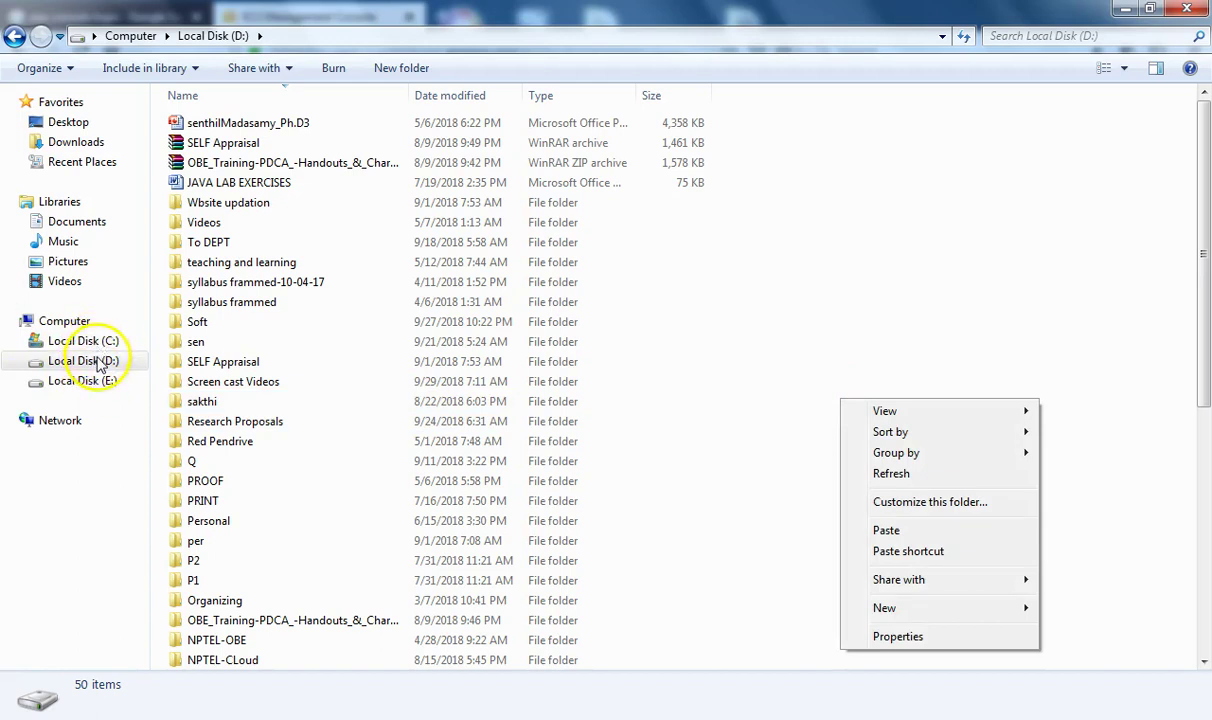
{"action": "left_click", "coordinate": [60, 122]}
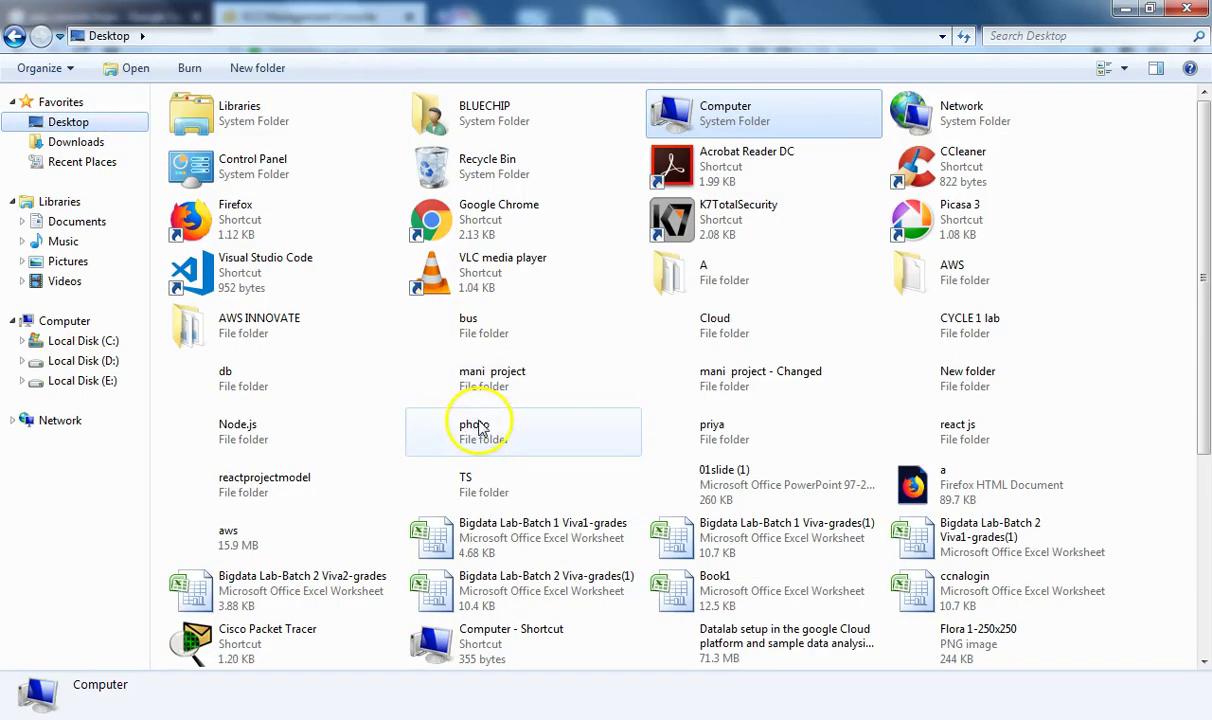
Create a Desktop folder named key, paste sen4.pem into it, and shrink the window
{"action": "right_click", "coordinate": [1104, 220]}
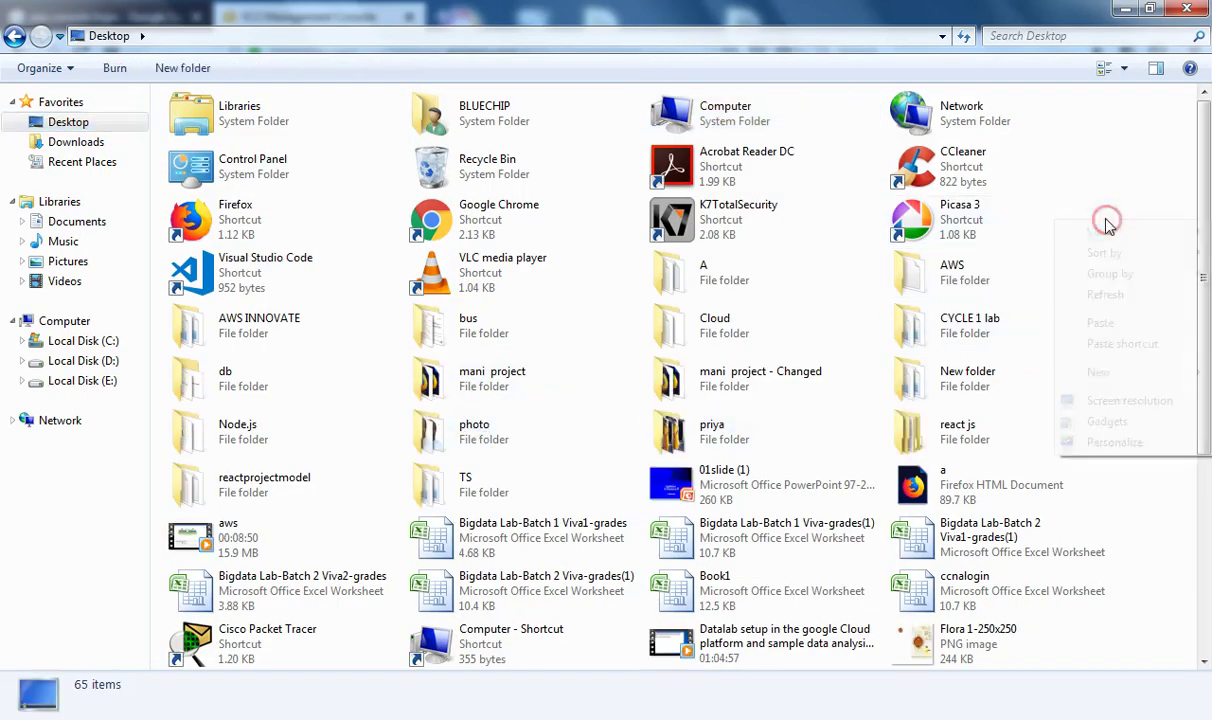
{"action": "left_click", "coordinate": [1120, 376]}
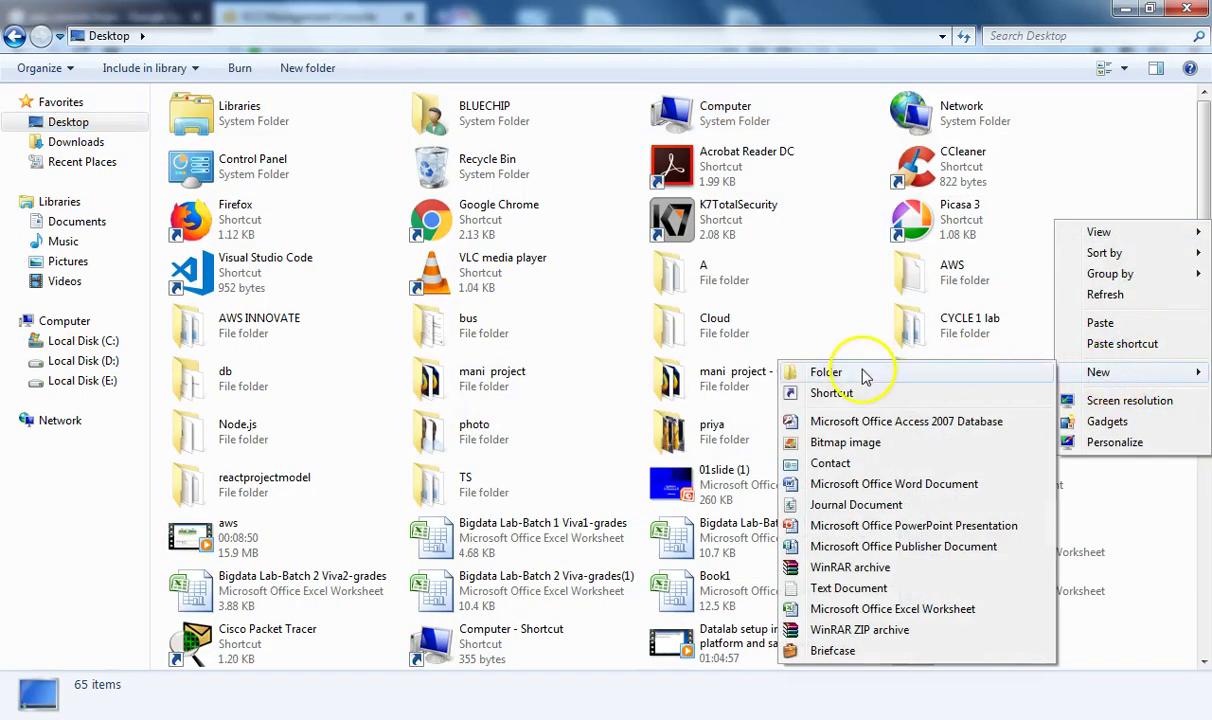
{"action": "left_click", "coordinate": [826, 372]}
{"action": "key", "text": "Return"}
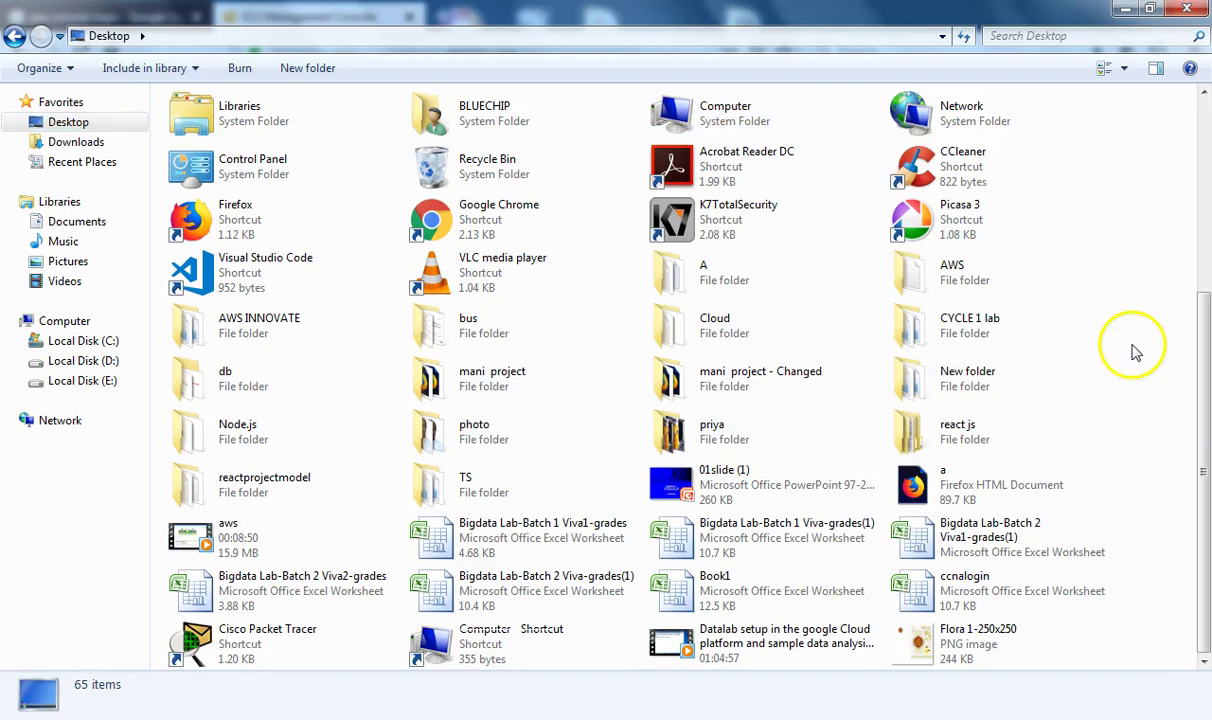
{"action": "key", "text": "ctrl+shift+n"}
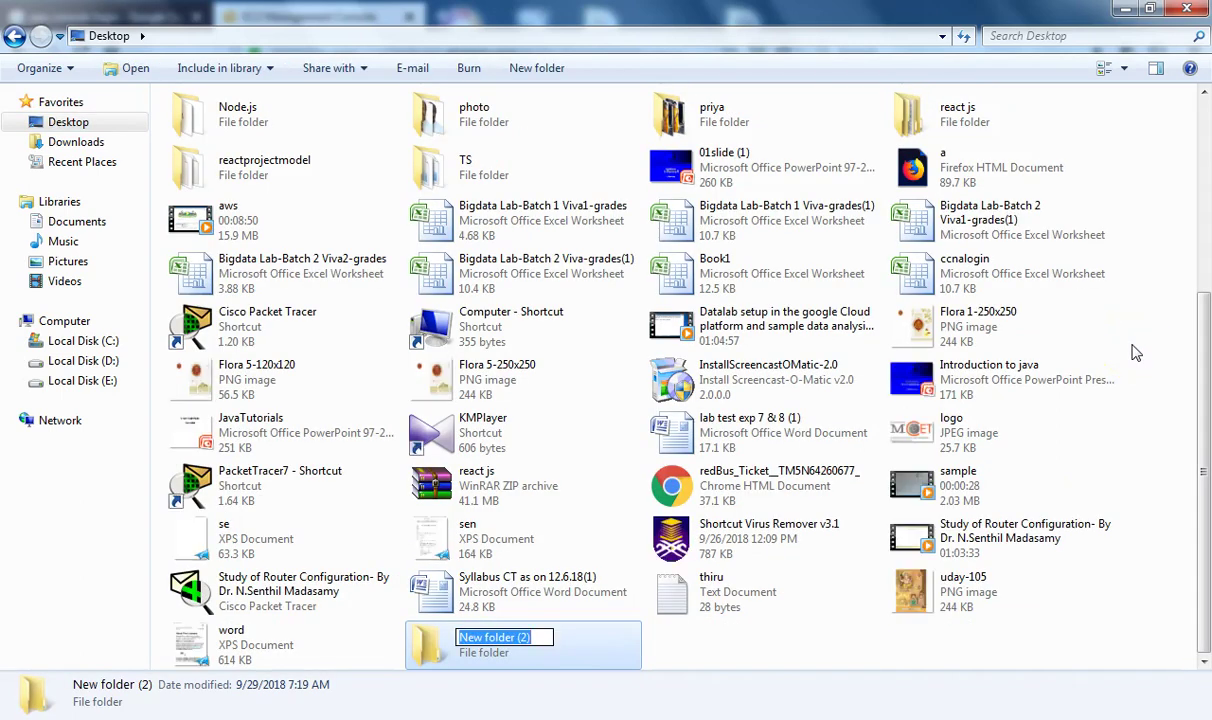
{"action": "type", "text": "key"}
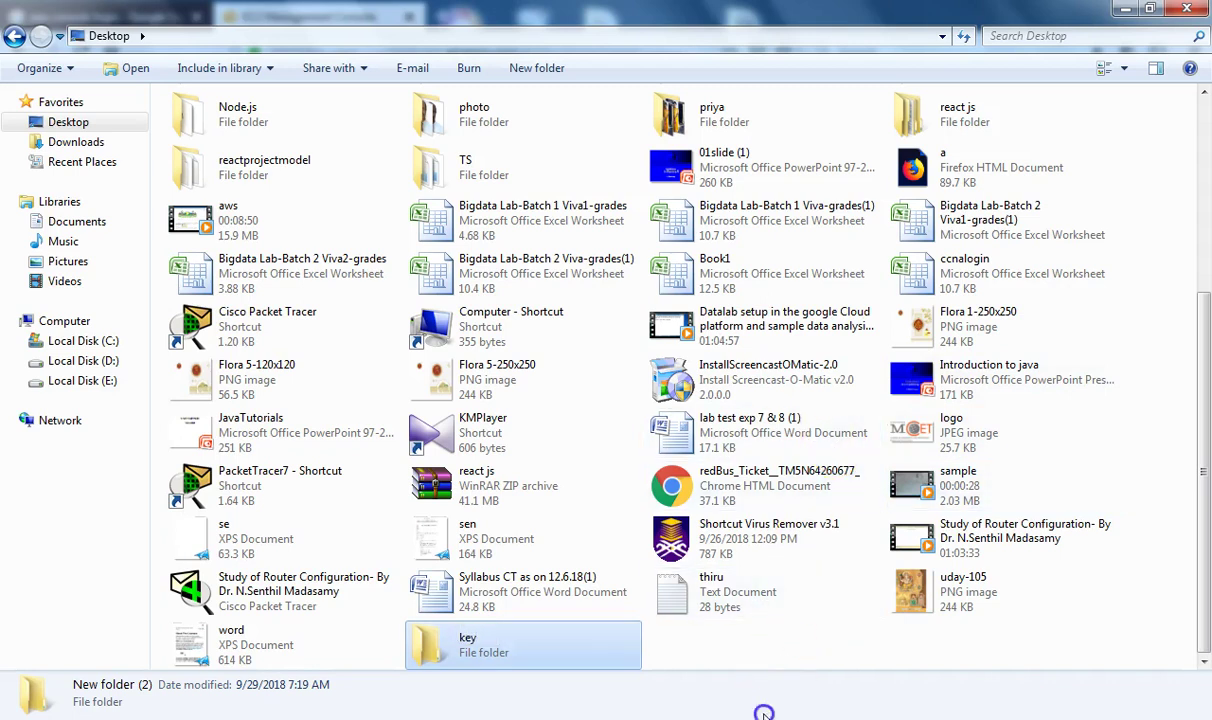
{"action": "key", "text": "Return"}
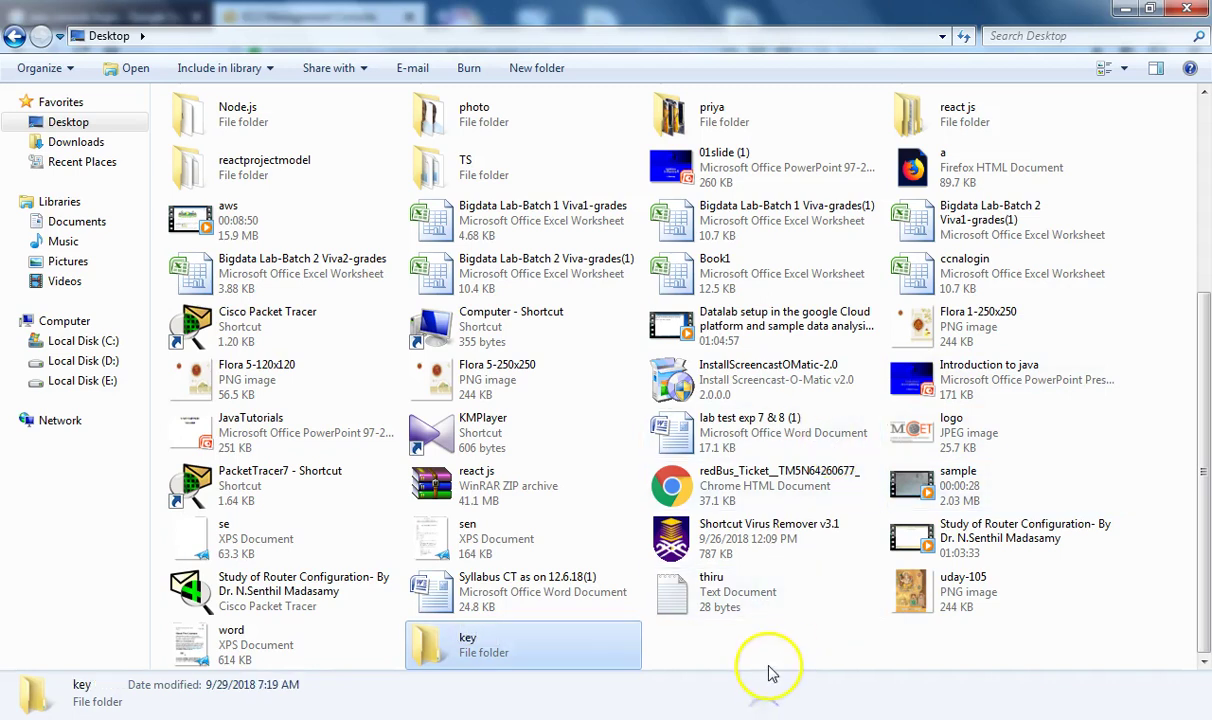
{"action": "double_click", "coordinate": [515, 635]}
{"action": "right_click", "coordinate": [484, 426]}
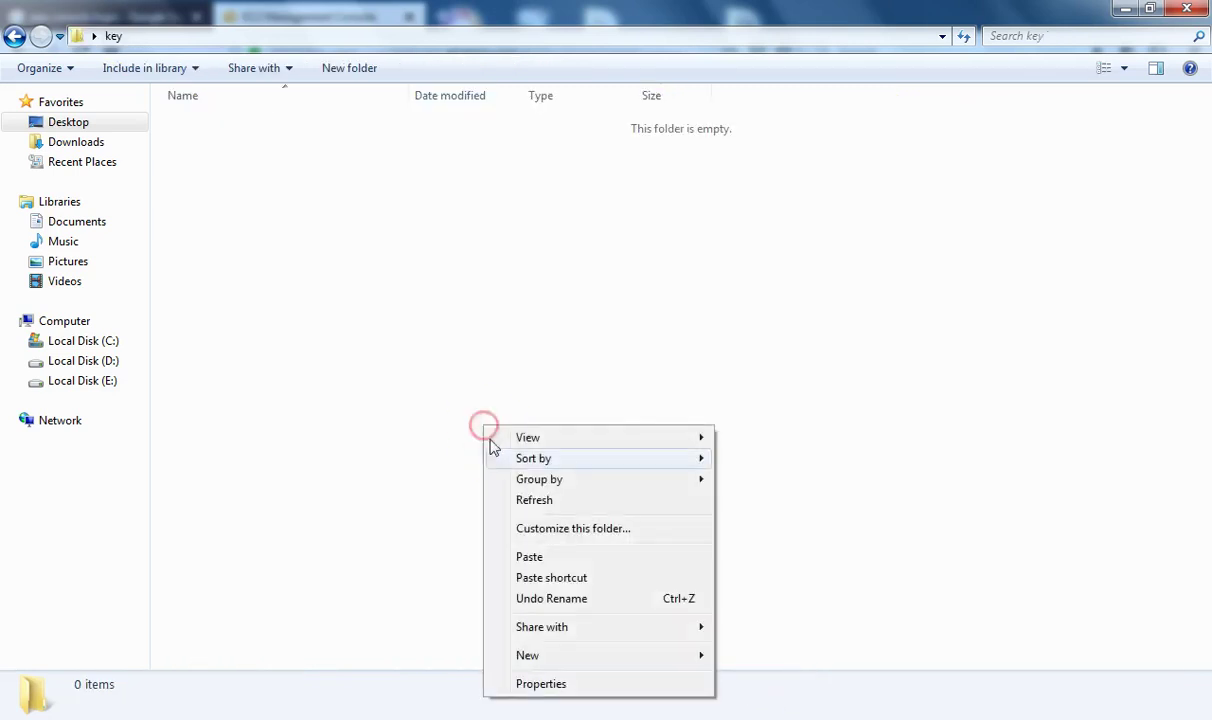
{"action": "left_click", "coordinate": [530, 556]}
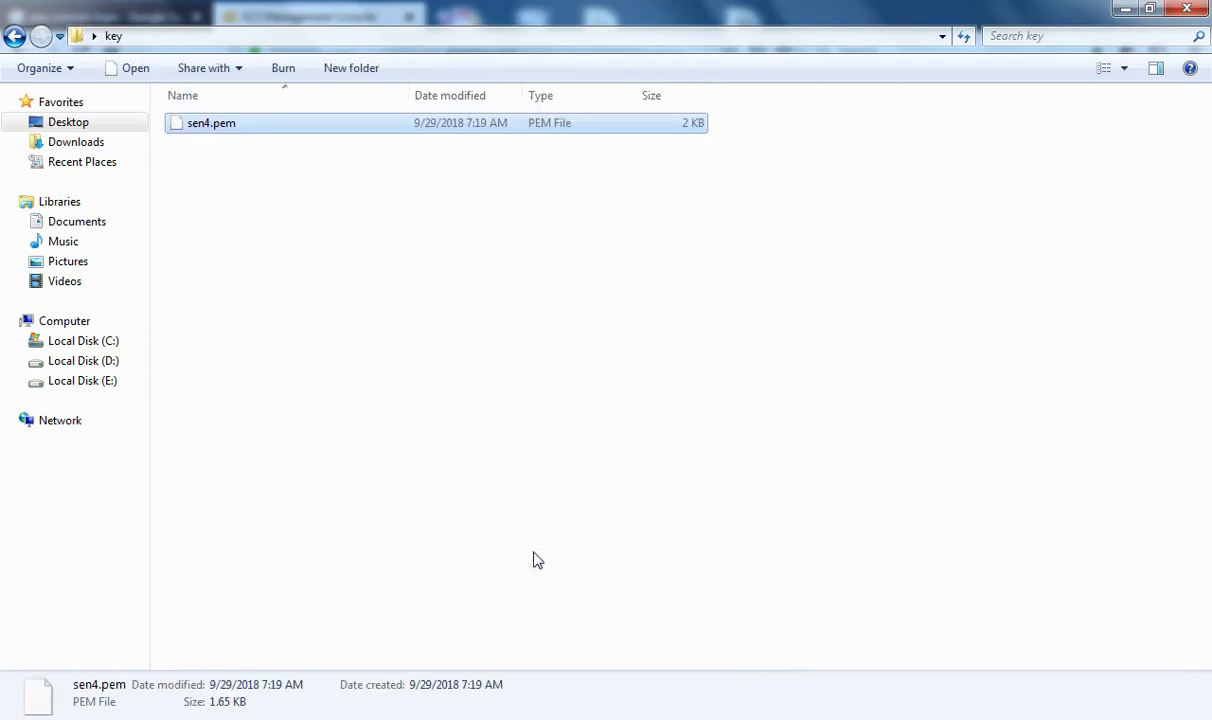
{"action": "left_click", "coordinate": [1155, 10]}
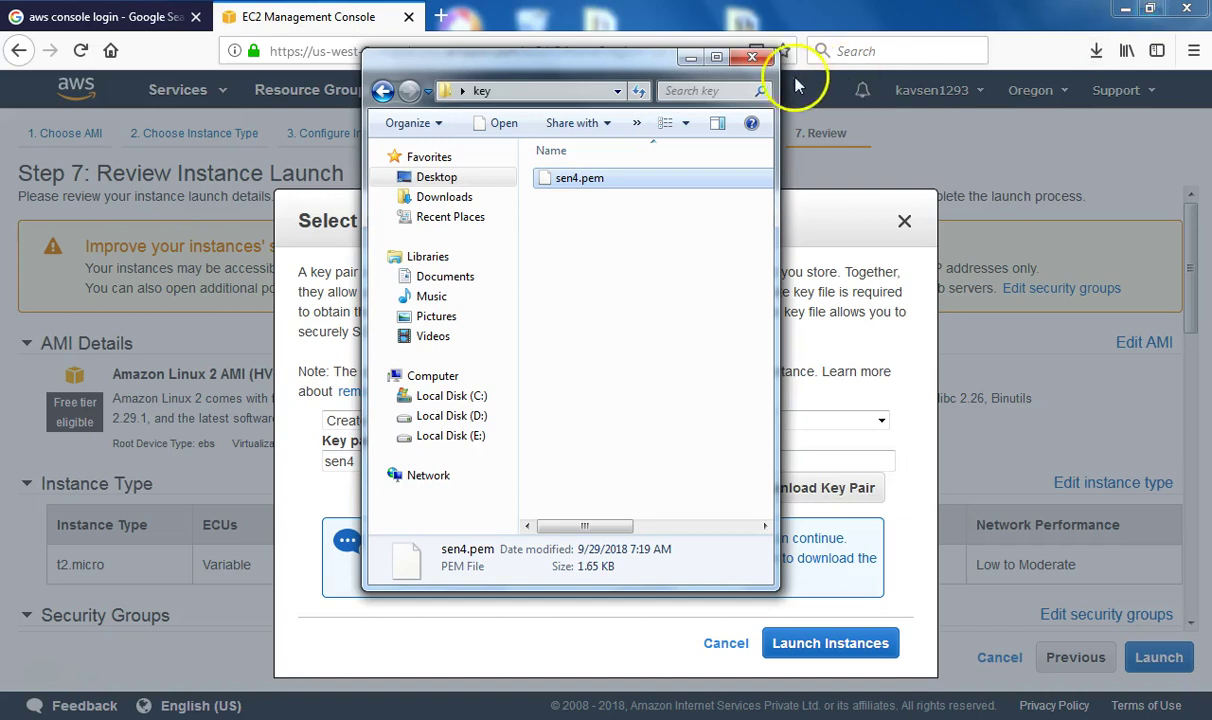
Back in AWS, launch the instance with the new key pair and reach the Launch Status page
{"action": "left_click", "coordinate": [690, 56]}
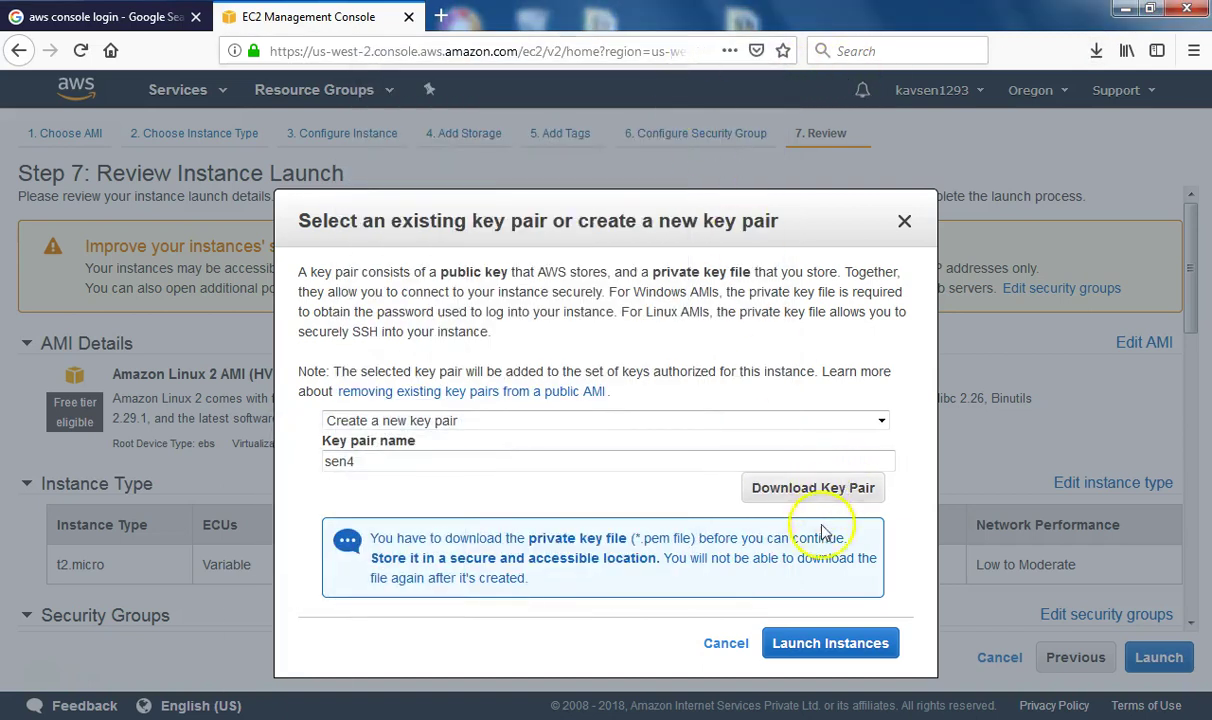
{"action": "left_click", "coordinate": [840, 645]}
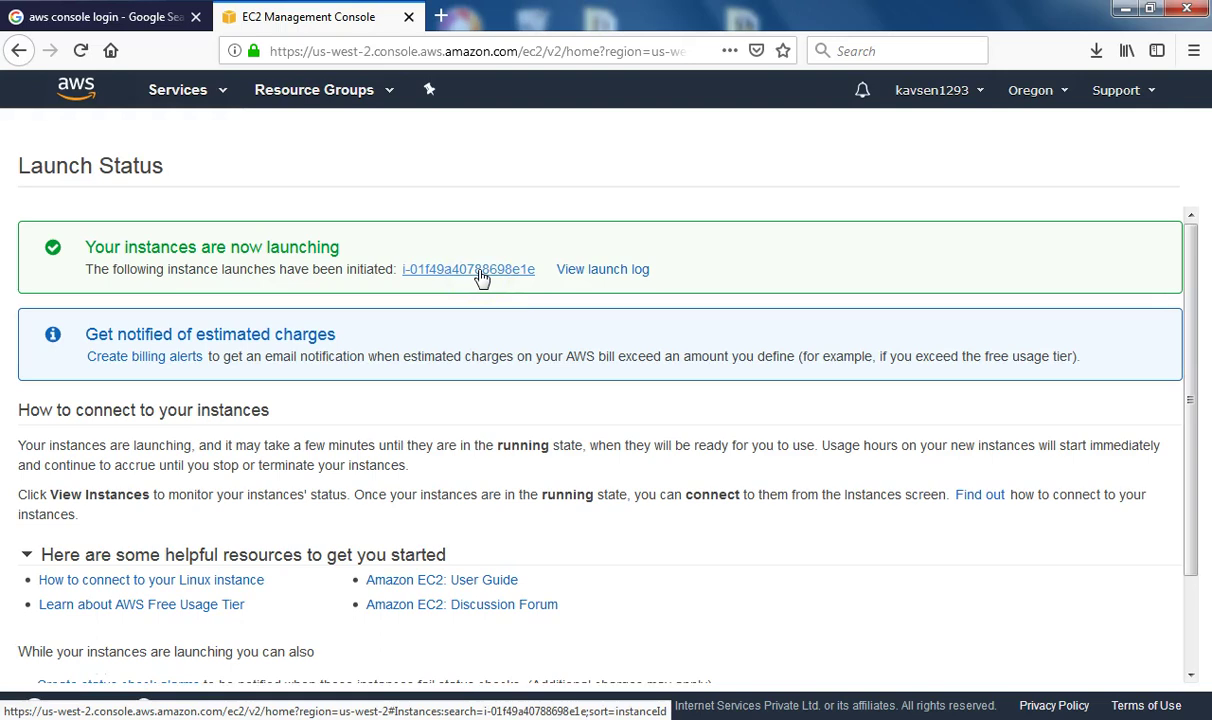
Name the newly launched instance sen4 in the instance list
{"action": "left_click", "coordinate": [481, 270]}
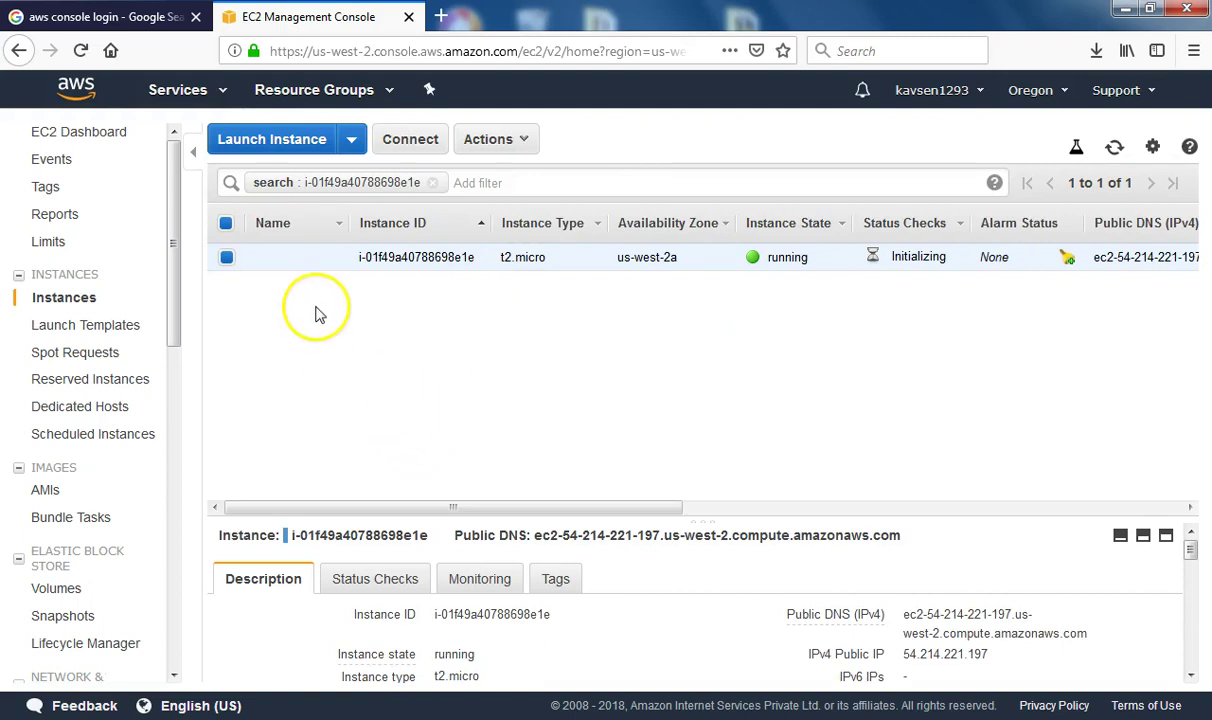
{"action": "left_click", "coordinate": [330, 258]}
{"action": "type", "text": "sen4"}
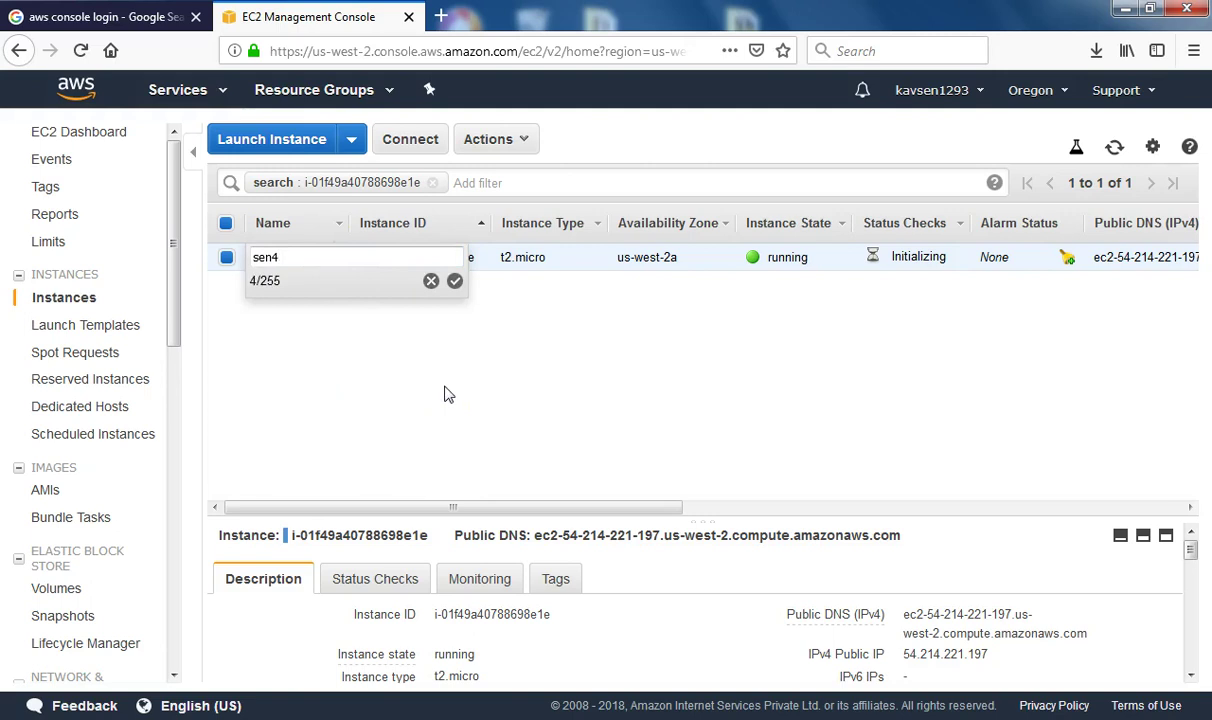
{"action": "left_click", "coordinate": [455, 283]}
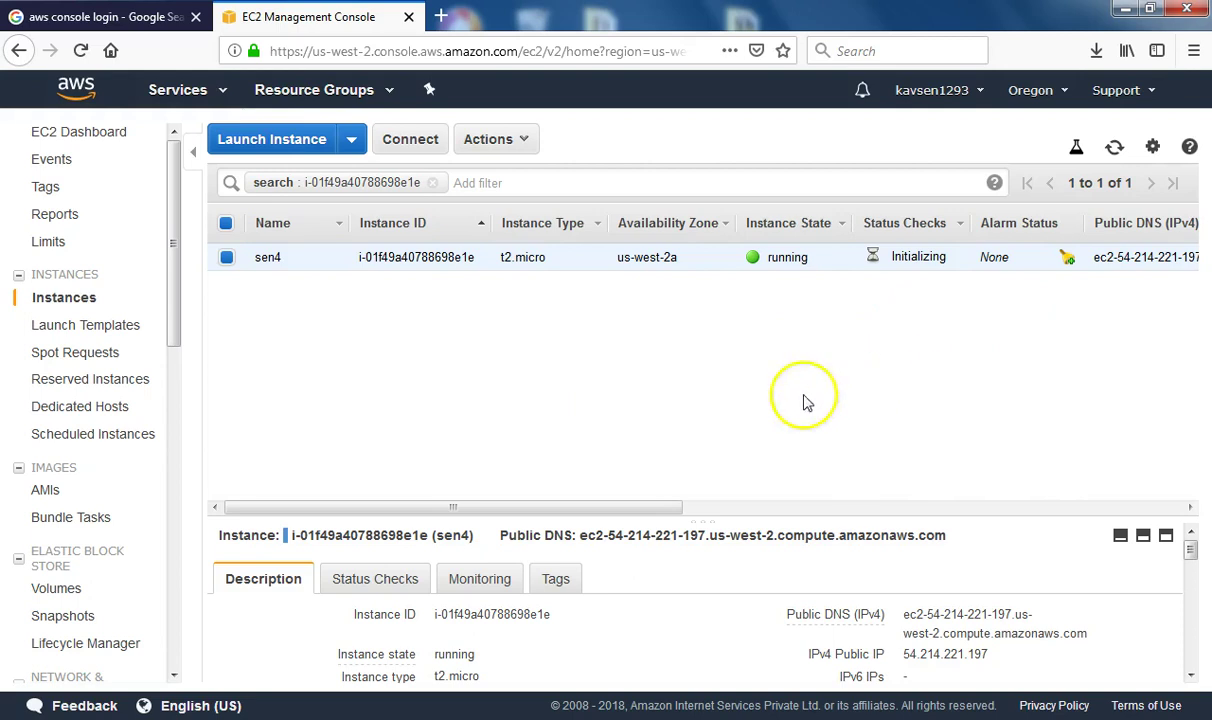
Search Windows for 'putt' to find the PuTTY programs
{"action": "left_click_drag", "start_coordinate": [533, 506], "coordinate": [410, 540]}
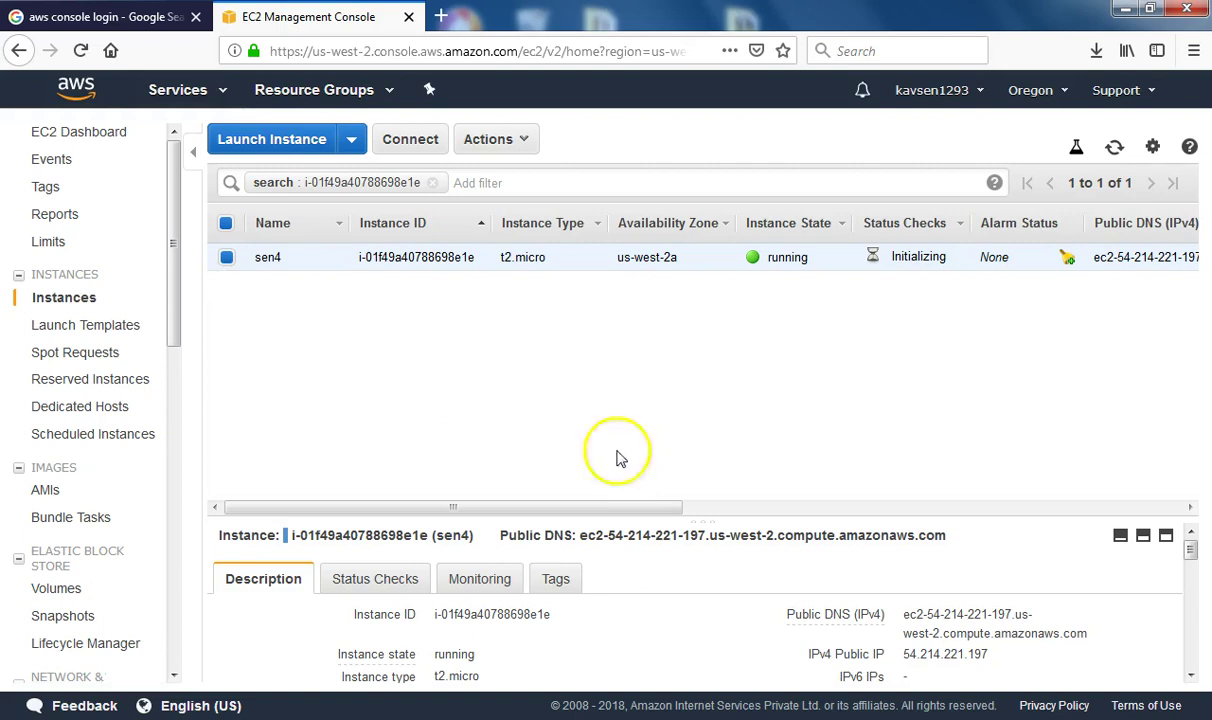
{"action": "key", "text": "super"}
{"action": "type", "text": "putt"}
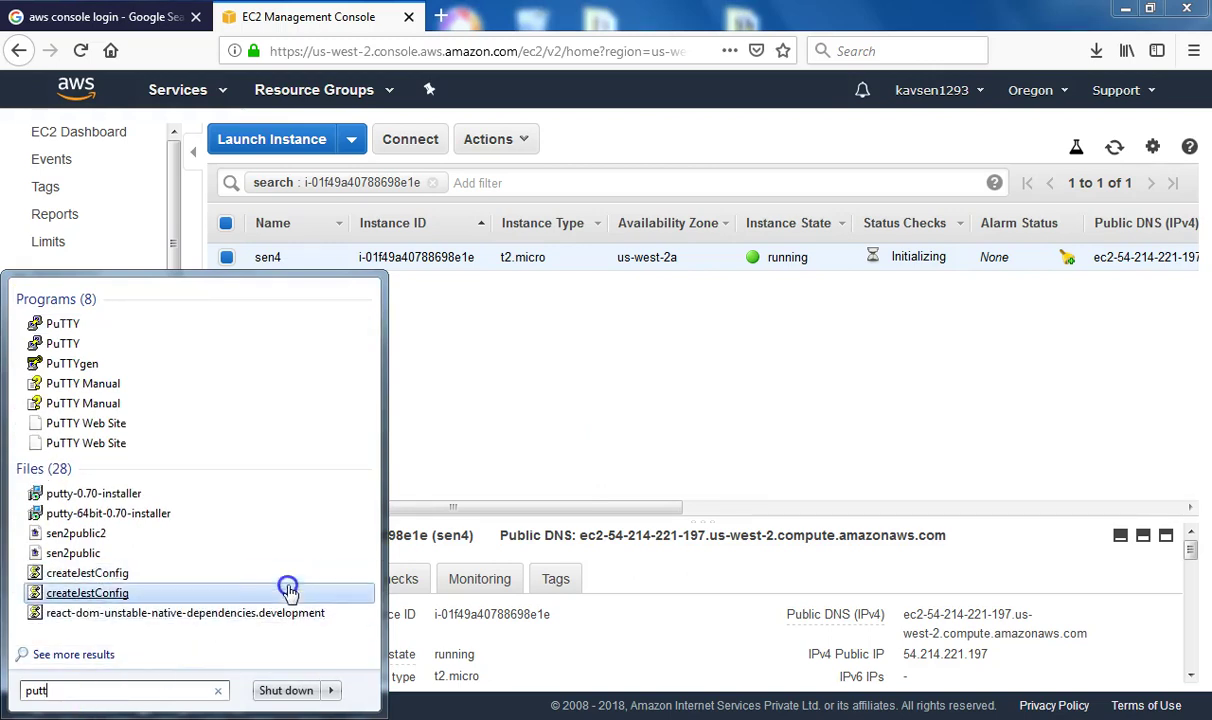
Start PuTTYgen from the search results and open its Load private key dialog
{"action": "left_click", "coordinate": [100, 345]}
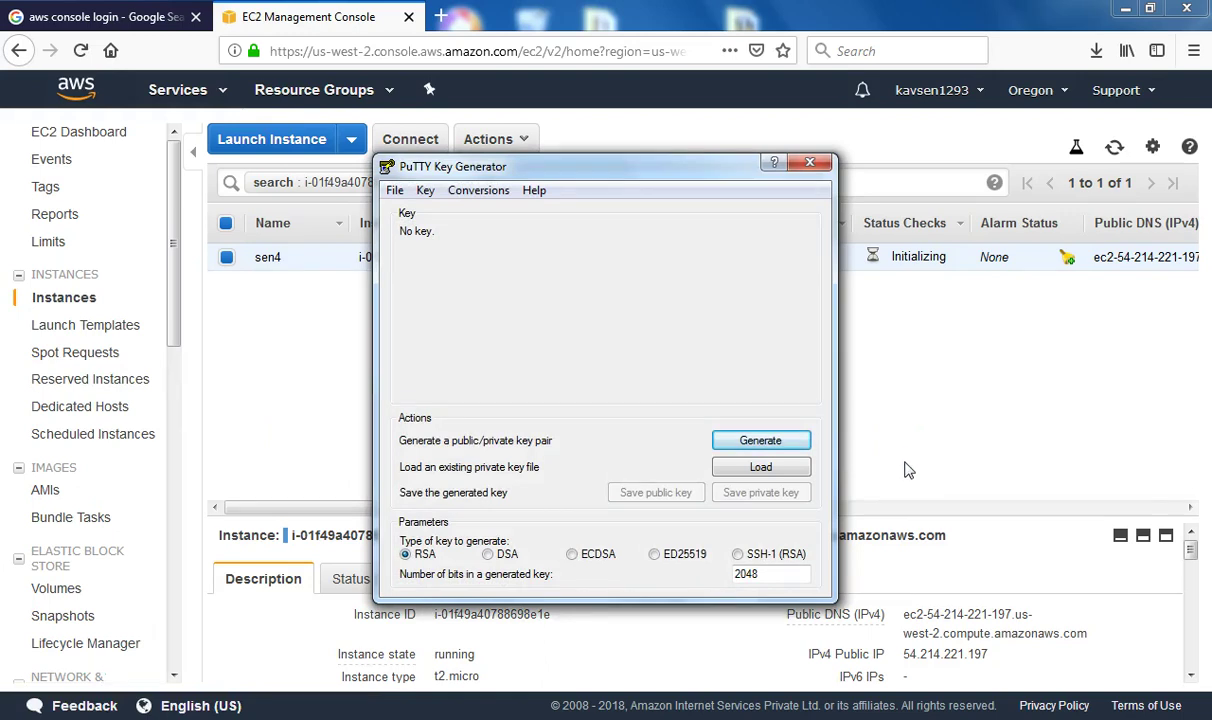
{"action": "left_click", "coordinate": [777, 476]}
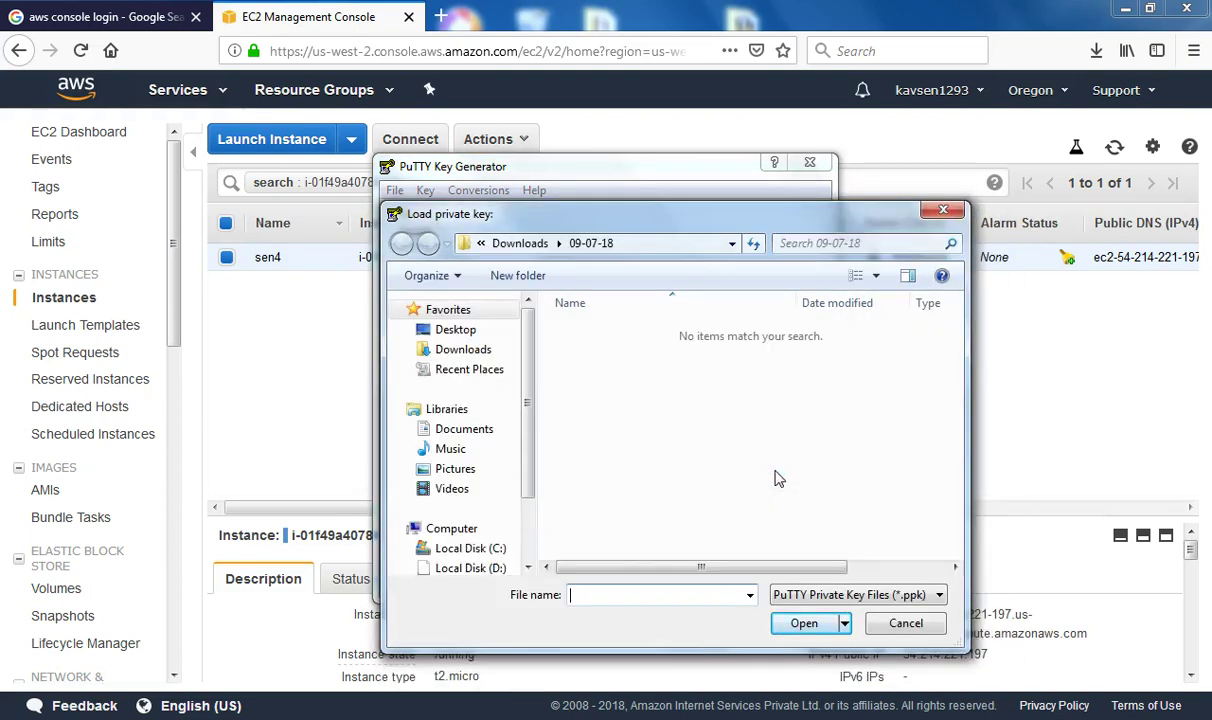
Look for the key file in drive D: folders Blue Pendrive, collection and gas
{"action": "left_click", "coordinate": [478, 566]}
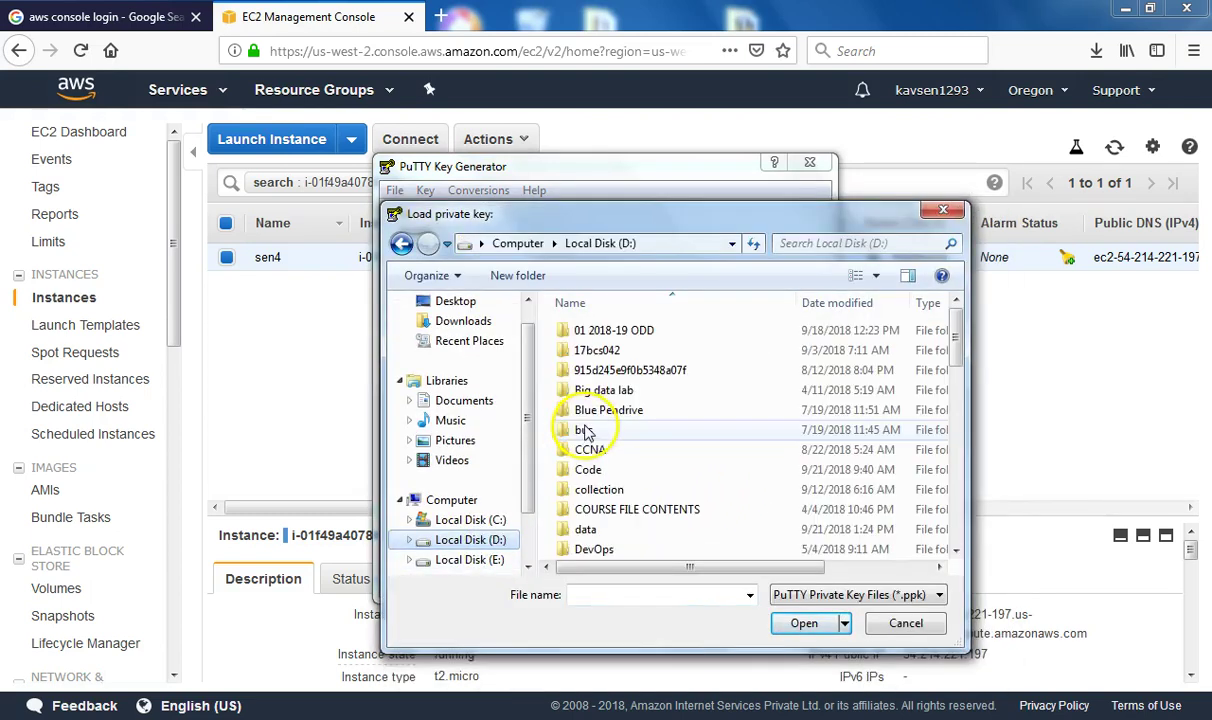
{"action": "left_click", "coordinate": [592, 411]}
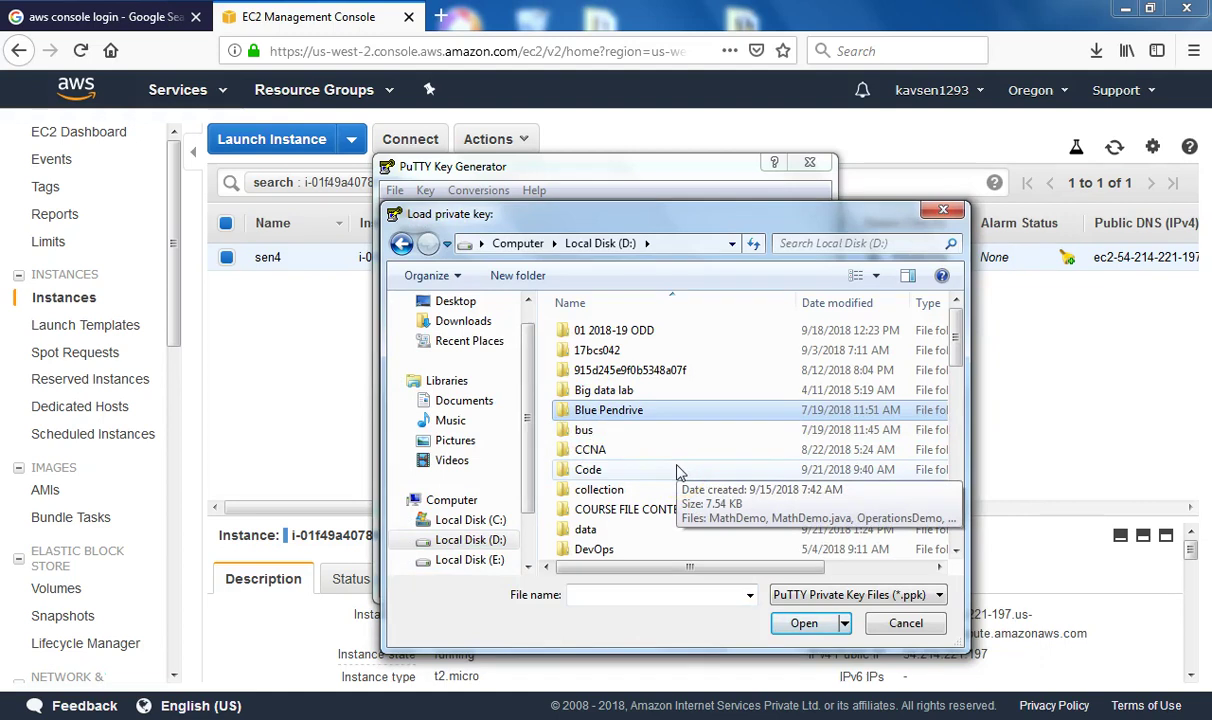
{"action": "left_click", "coordinate": [598, 491]}
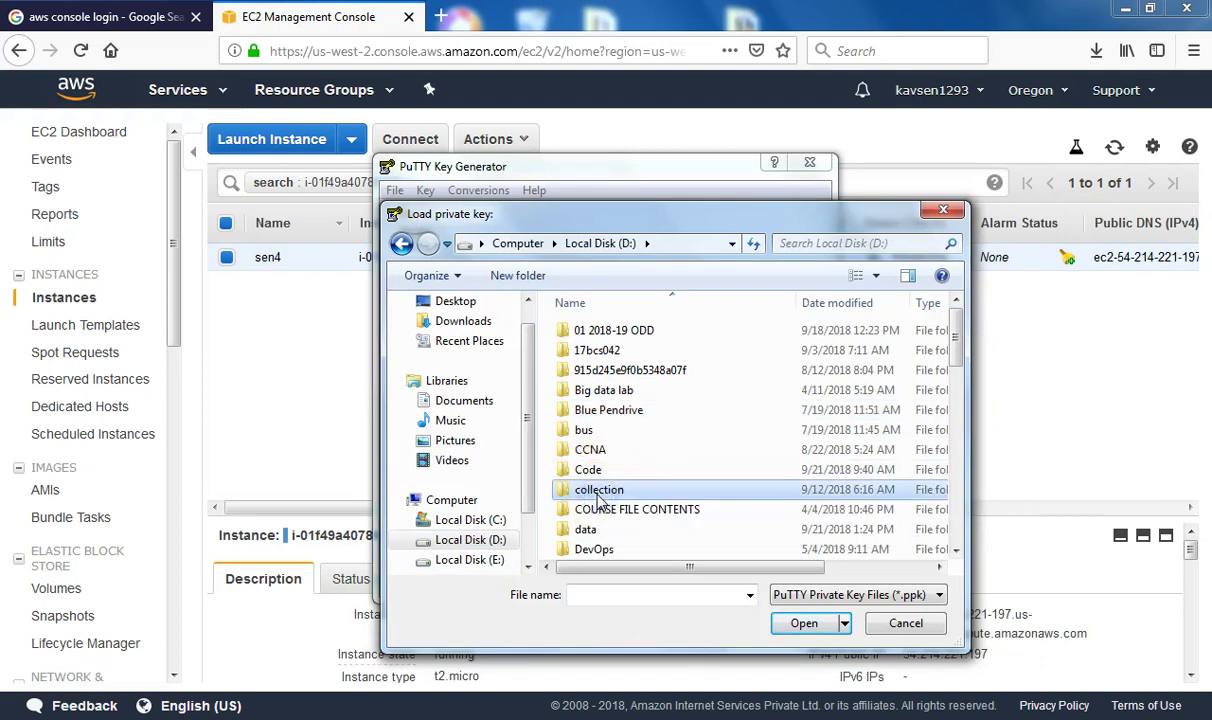
{"action": "scroll", "coordinate": [600, 498], "scroll_direction": "down", "scroll_amount": 4}
{"action": "left_click", "coordinate": [600, 429]}
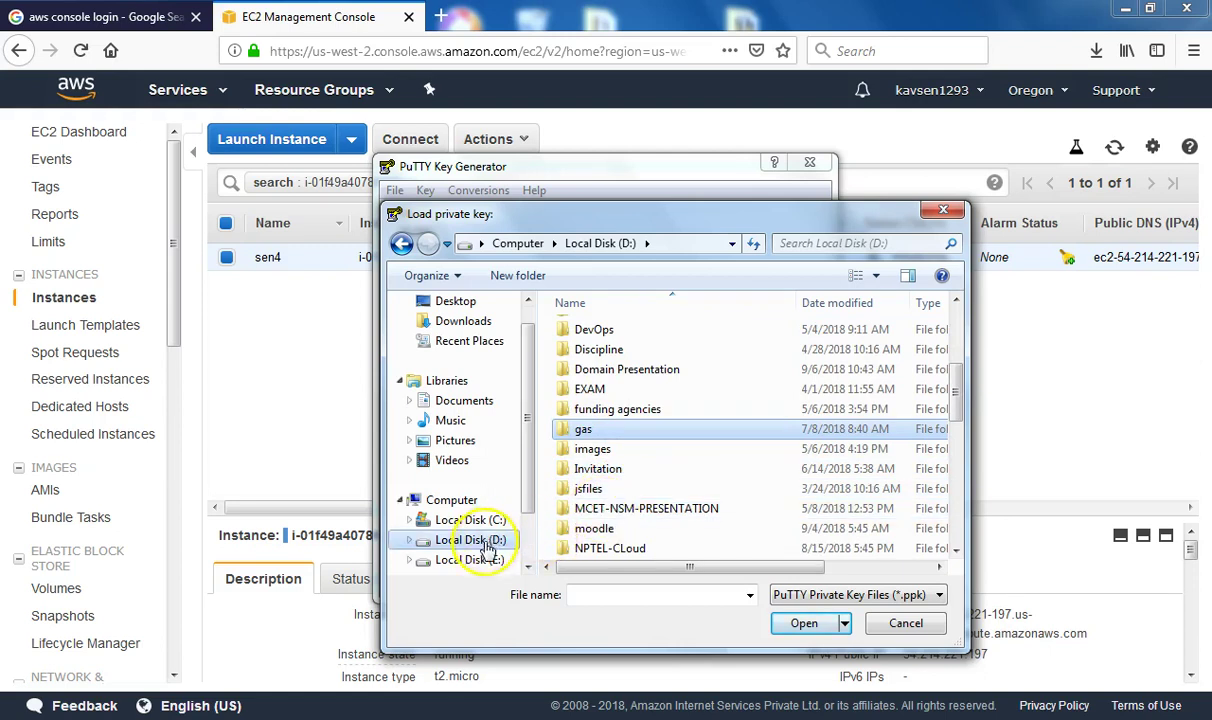
Import sen4.pem from the Desktop key folder using the All Files filter and dismiss the notice
{"action": "left_click", "coordinate": [455, 301]}
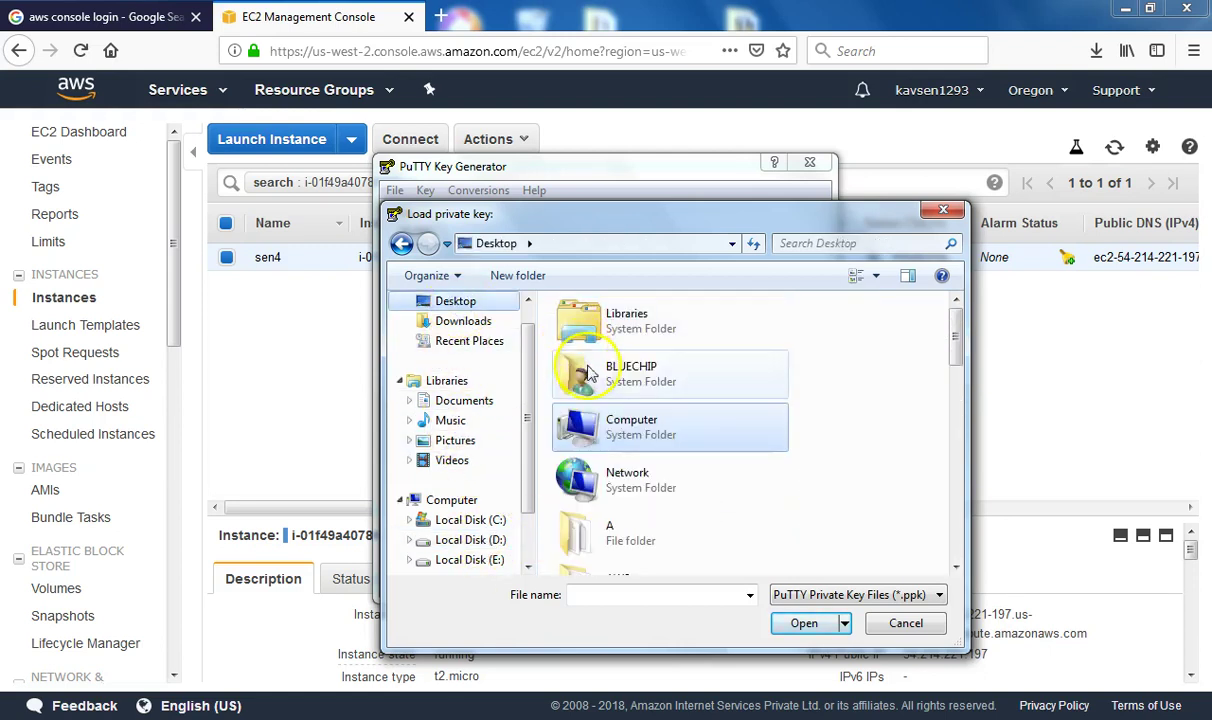
{"action": "key", "text": "k"}
{"action": "double_click", "coordinate": [585, 312]}
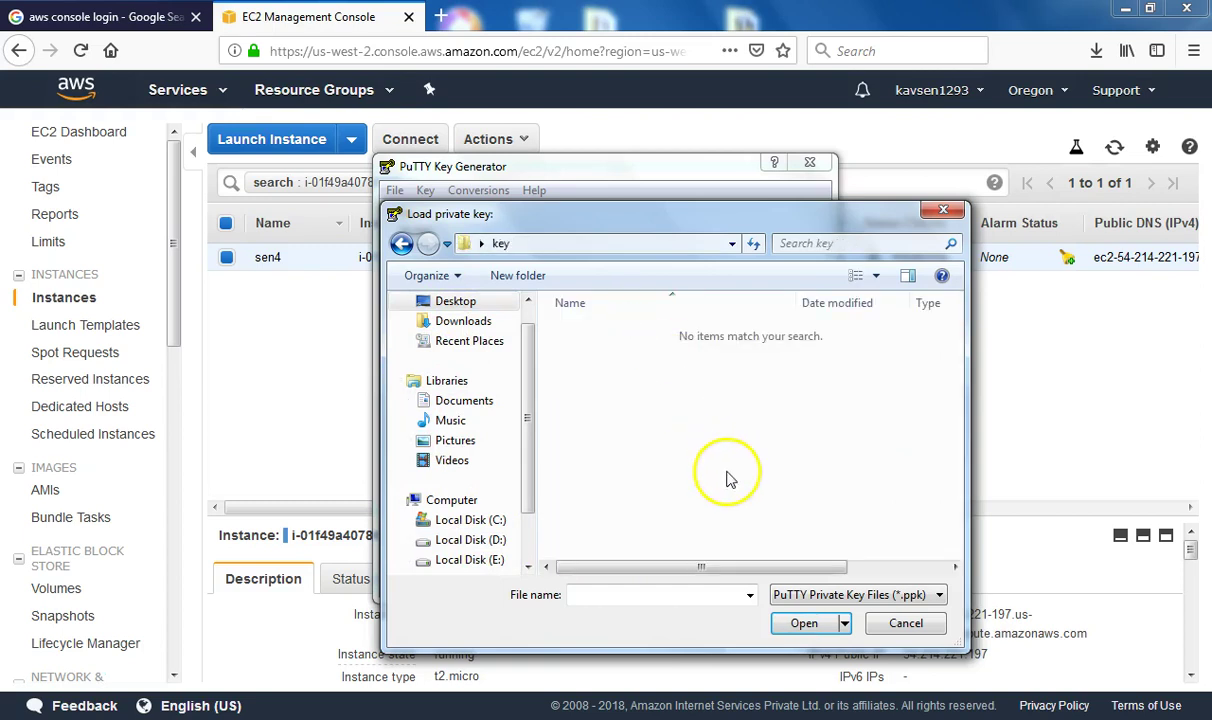
{"action": "left_click", "coordinate": [841, 594]}
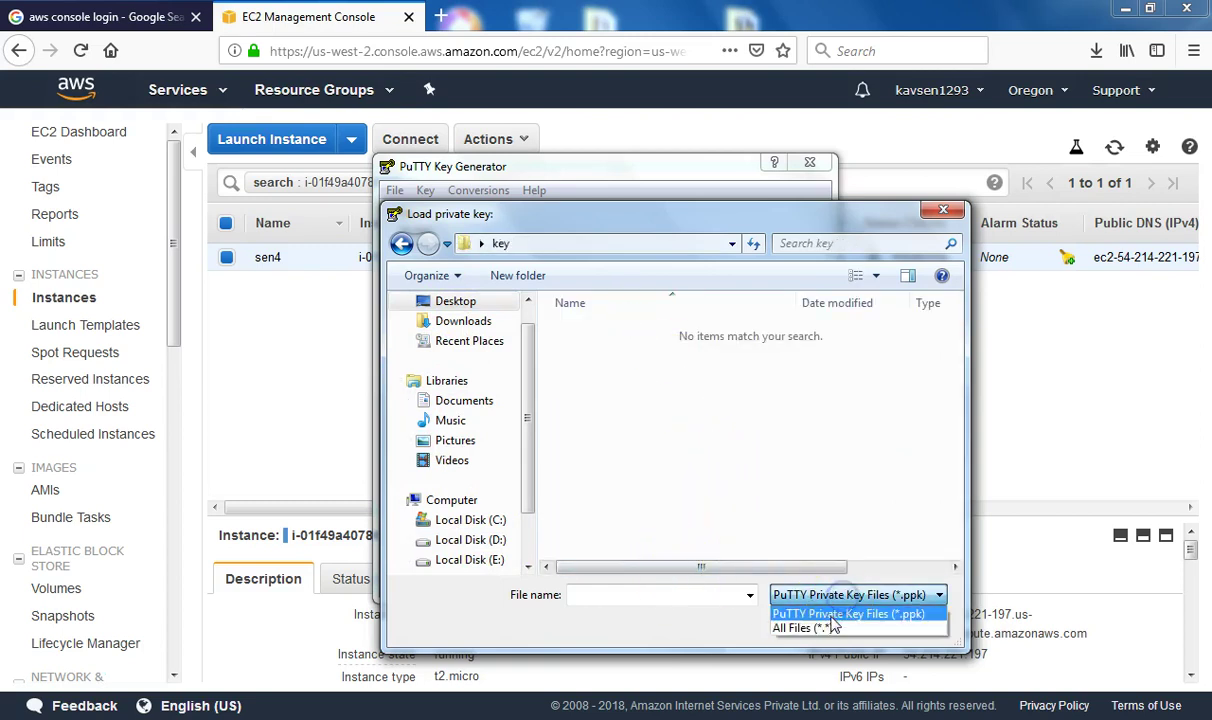
{"action": "left_click", "coordinate": [830, 627]}
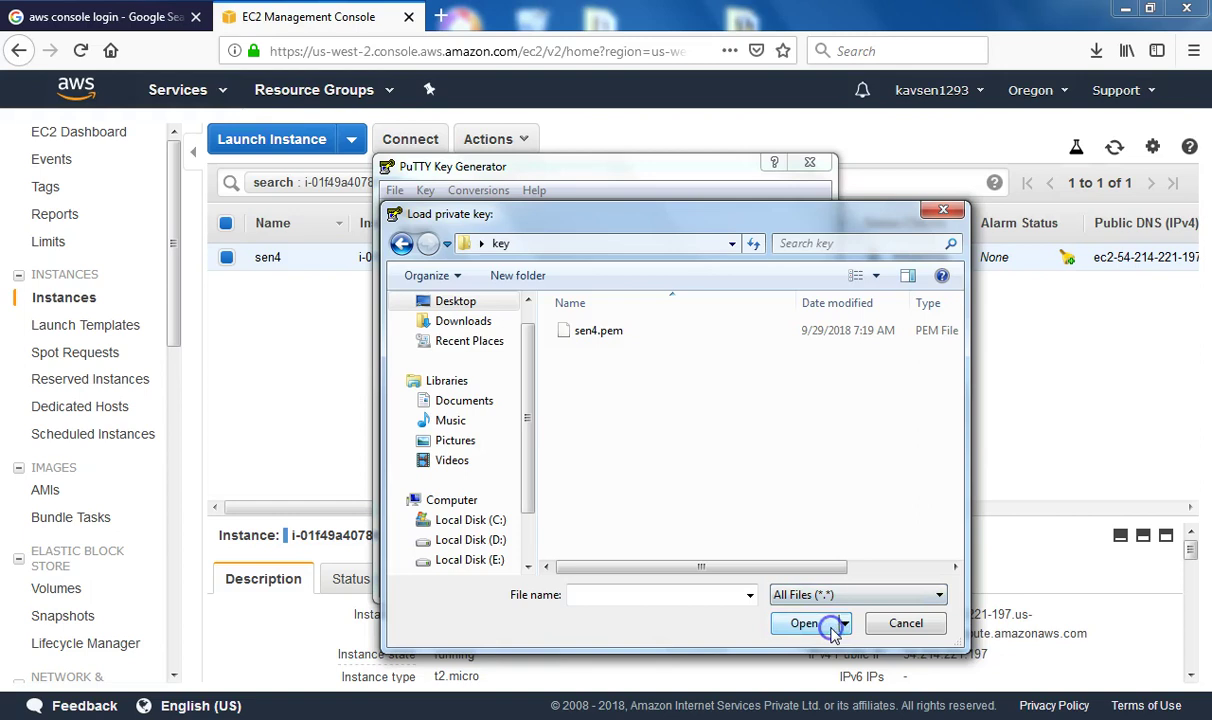
{"action": "left_click", "coordinate": [587, 333]}
{"action": "left_click", "coordinate": [804, 623]}
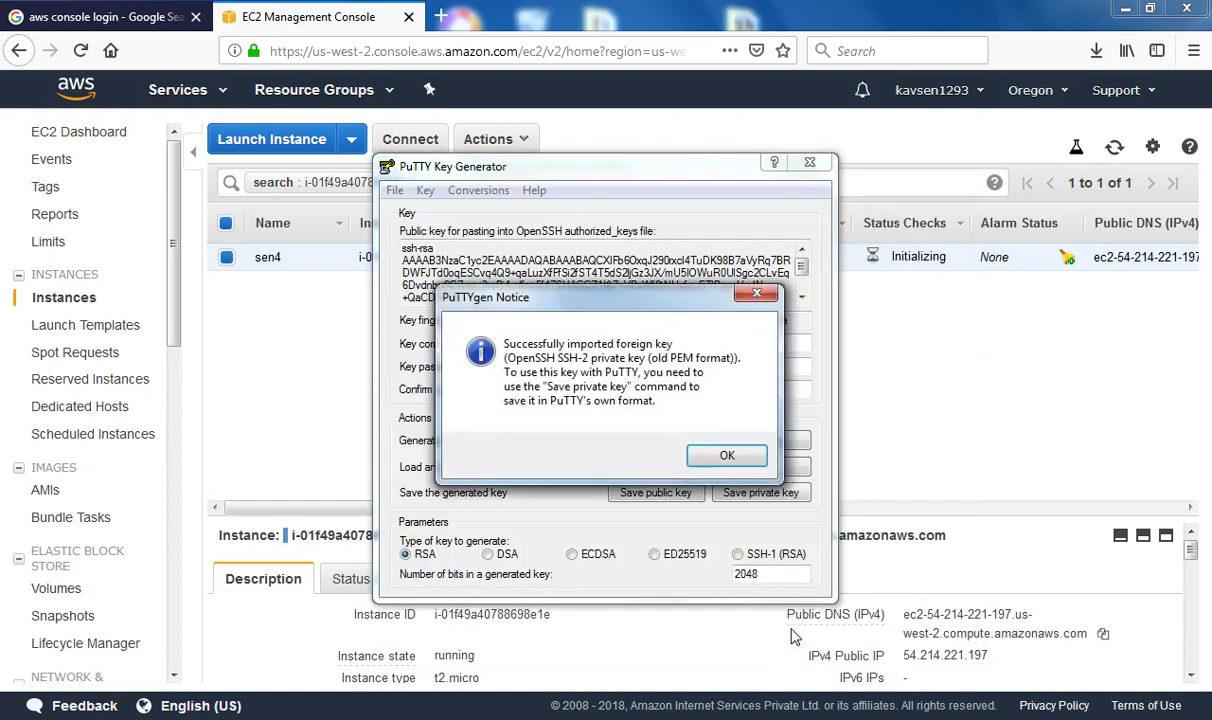
{"action": "left_click", "coordinate": [725, 455]}
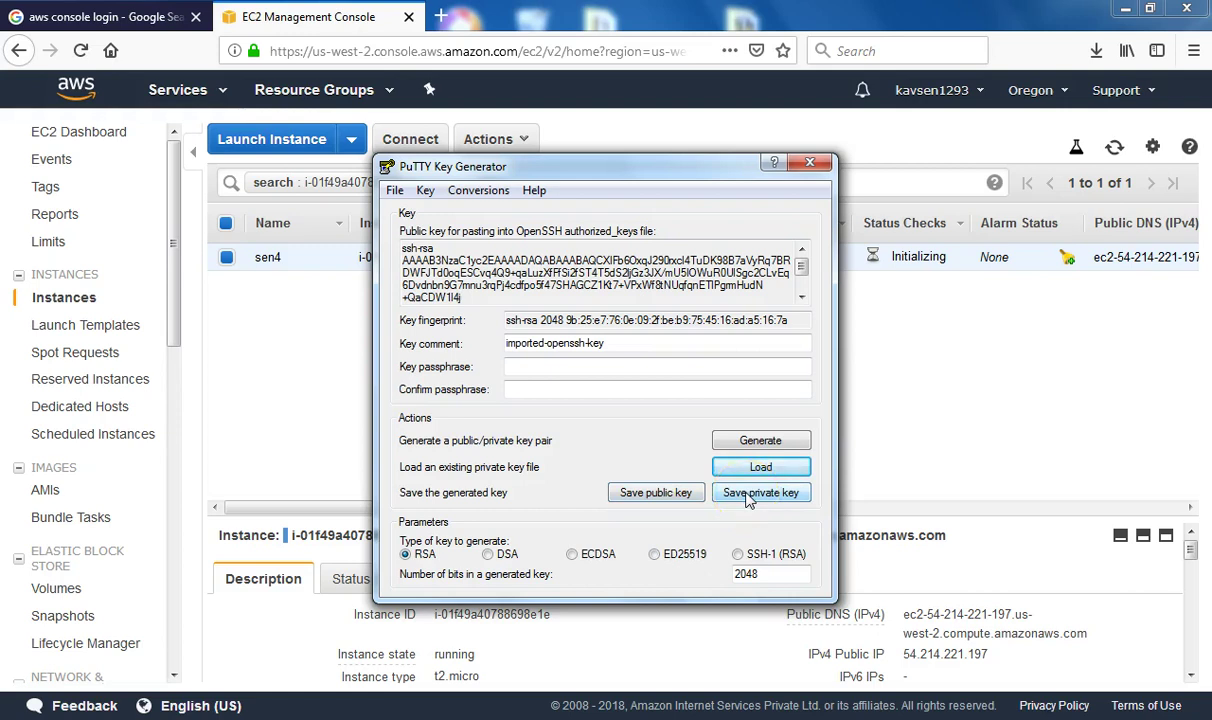
Save the imported key without a passphrase as sen4.ppk, then close PuTTYgen
{"action": "left_click", "coordinate": [750, 500]}
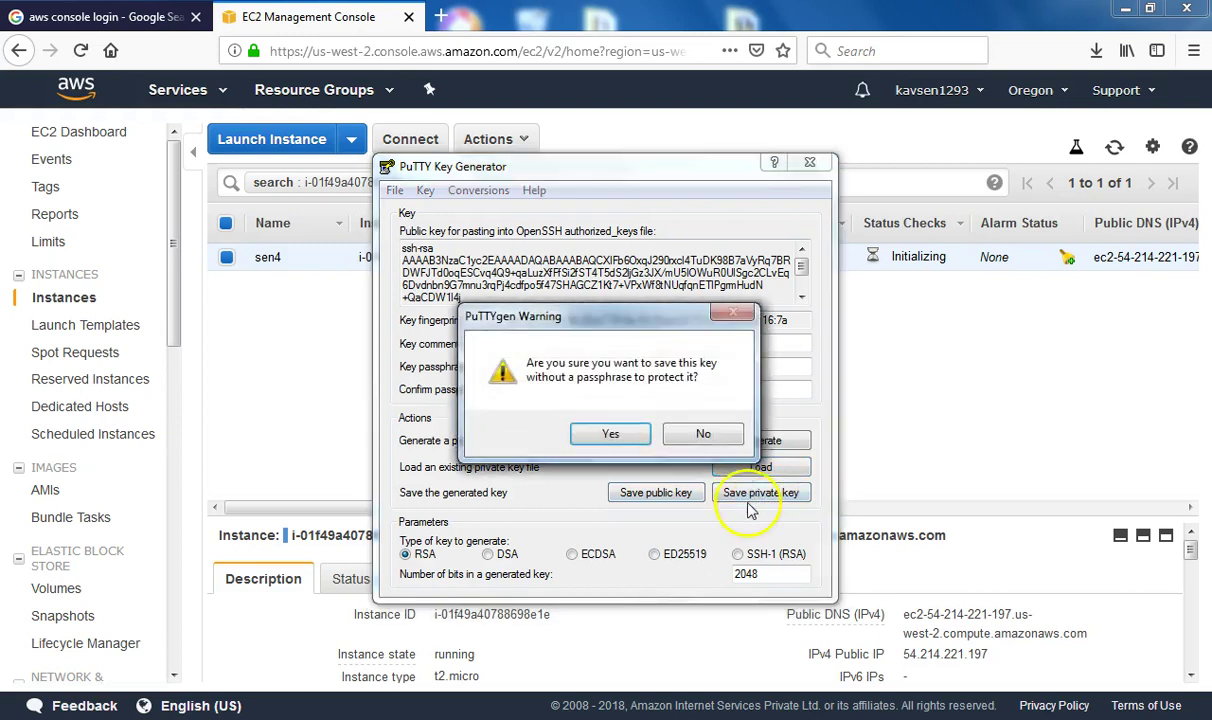
{"action": "left_click", "coordinate": [612, 438]}
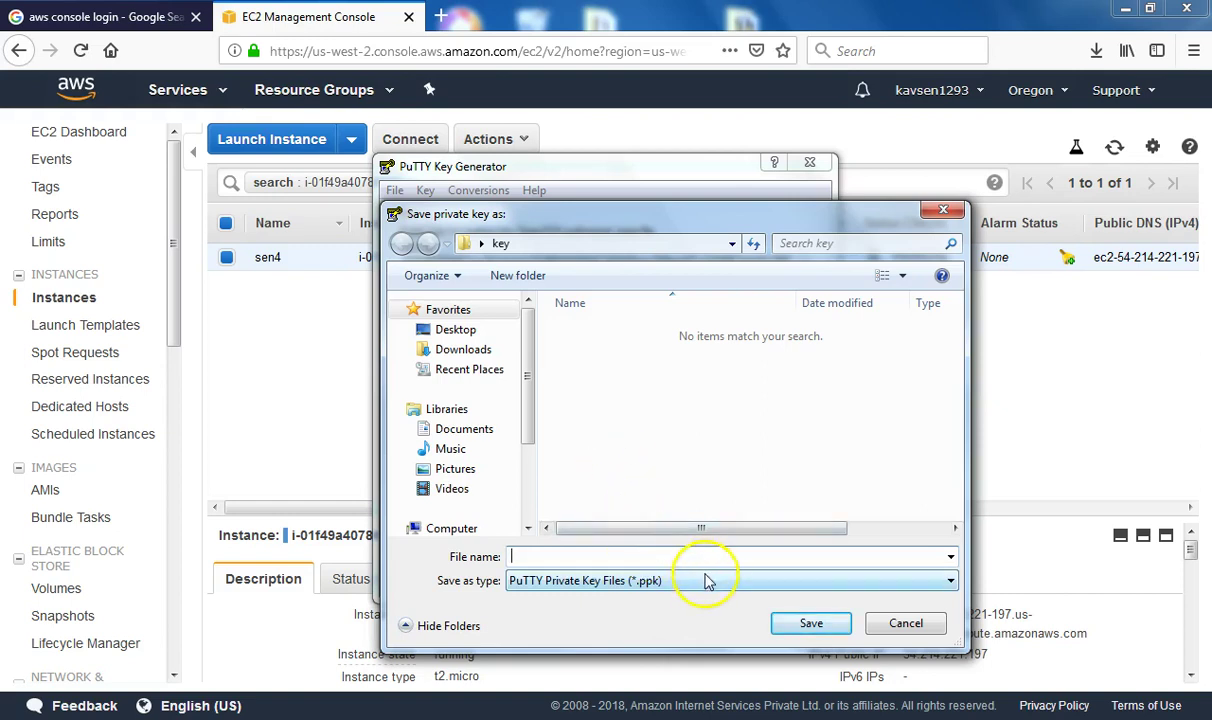
{"action": "type", "text": "sen"}
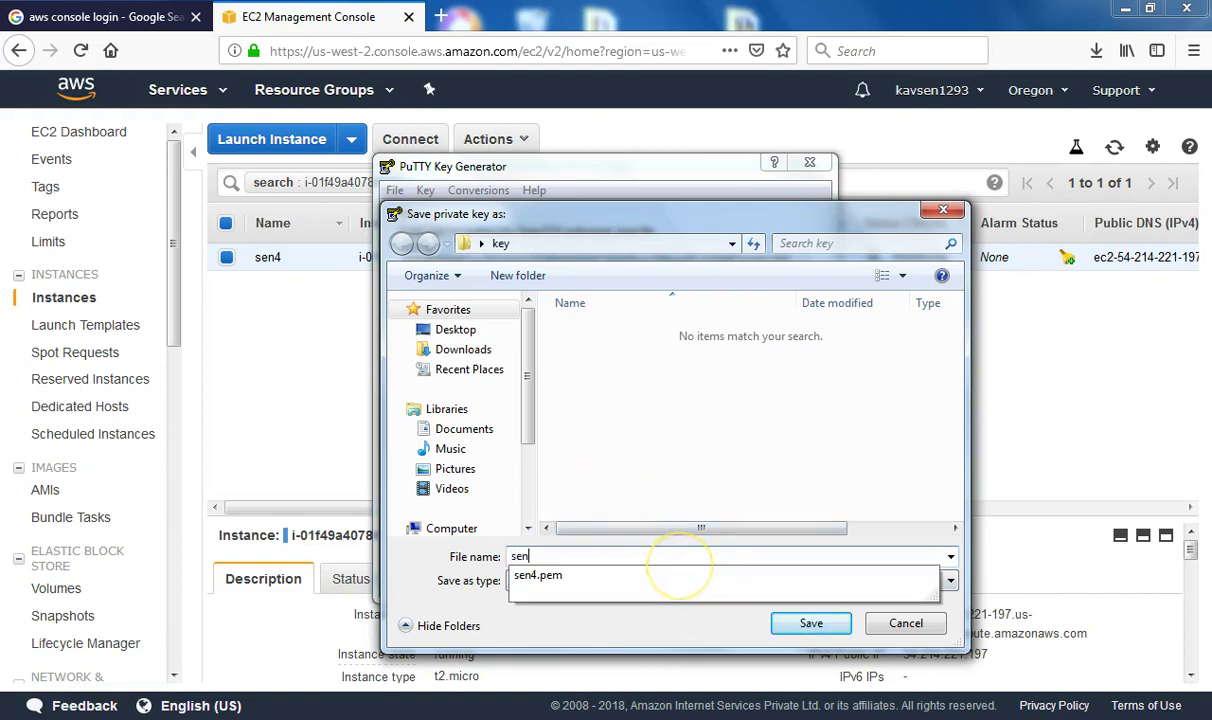
{"action": "type", "text": "4"}
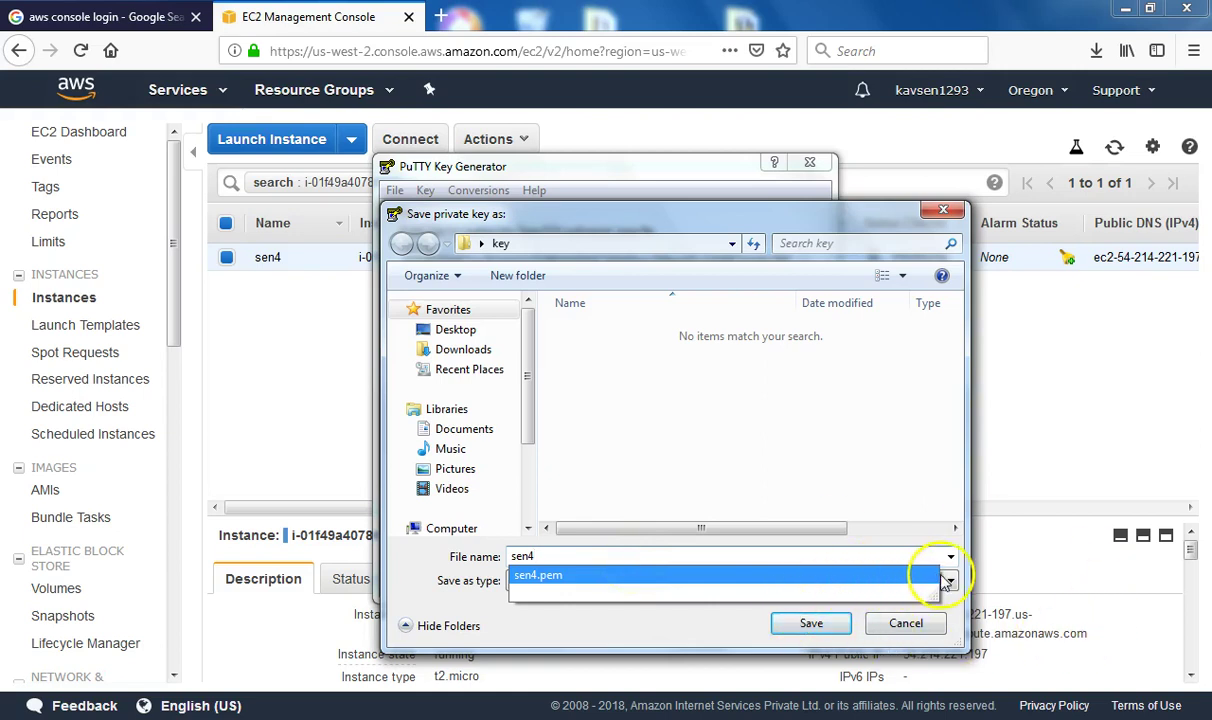
{"action": "left_click", "coordinate": [975, 540]}
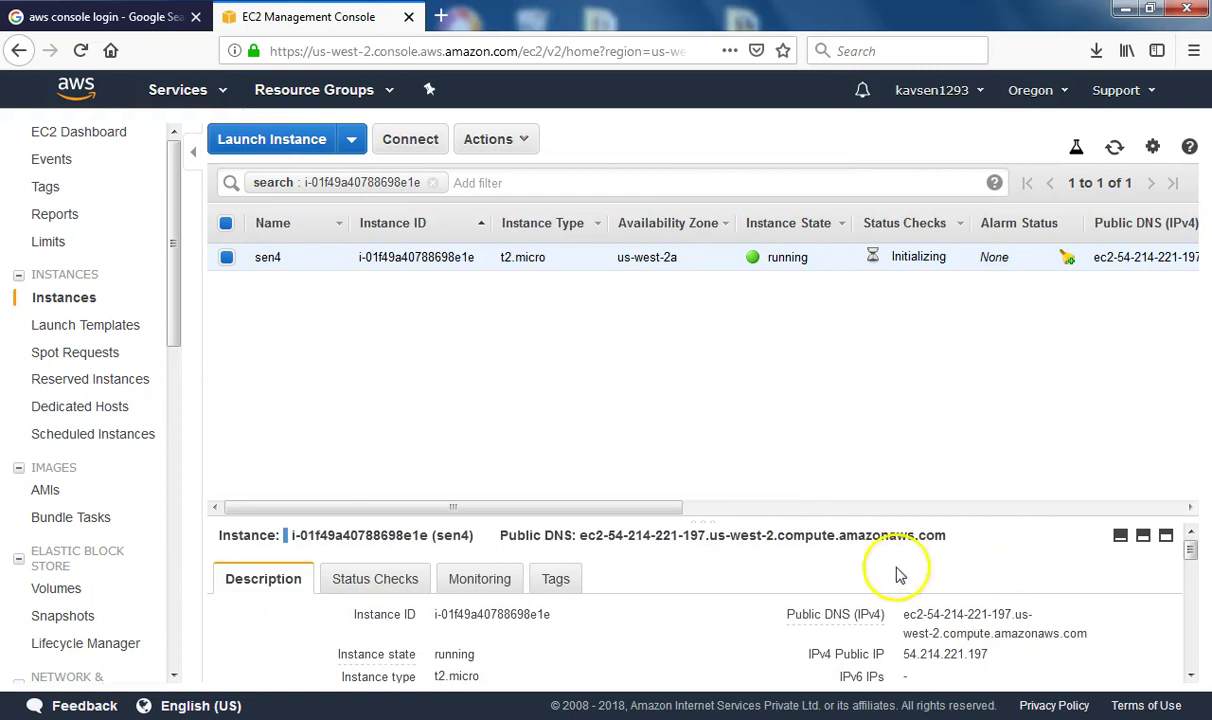
{"action": "key", "text": "alt+Tab"}
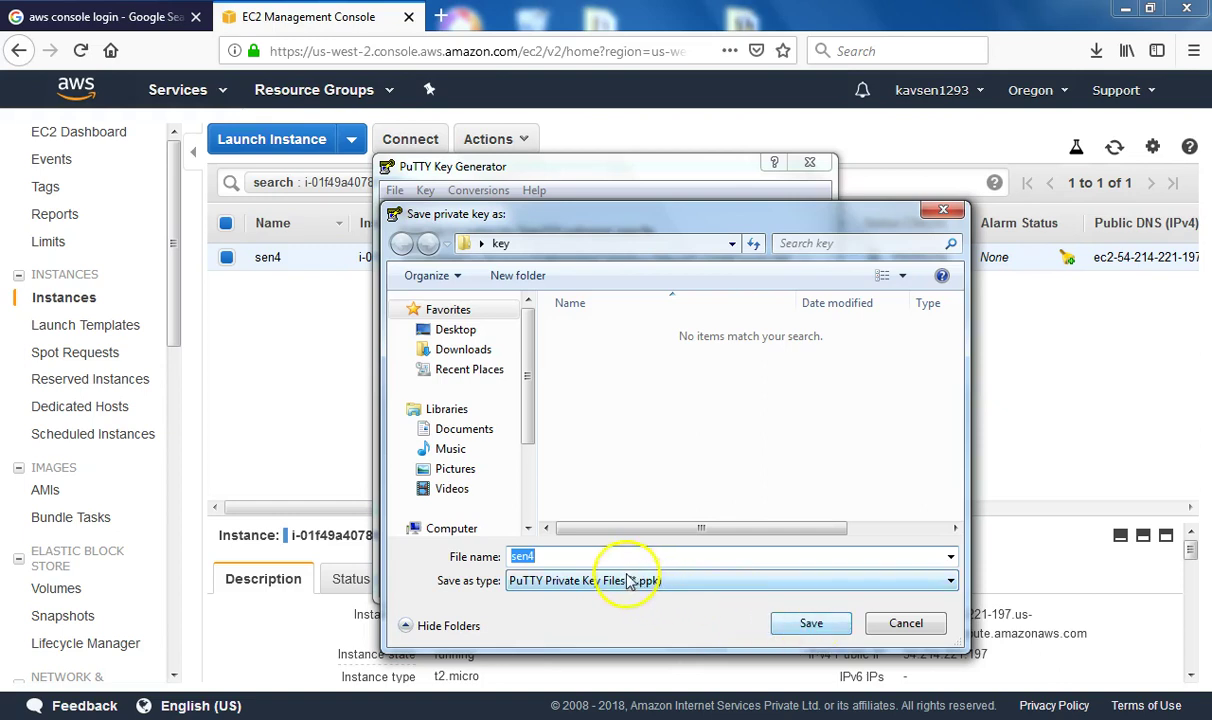
{"action": "left_click", "coordinate": [808, 624]}
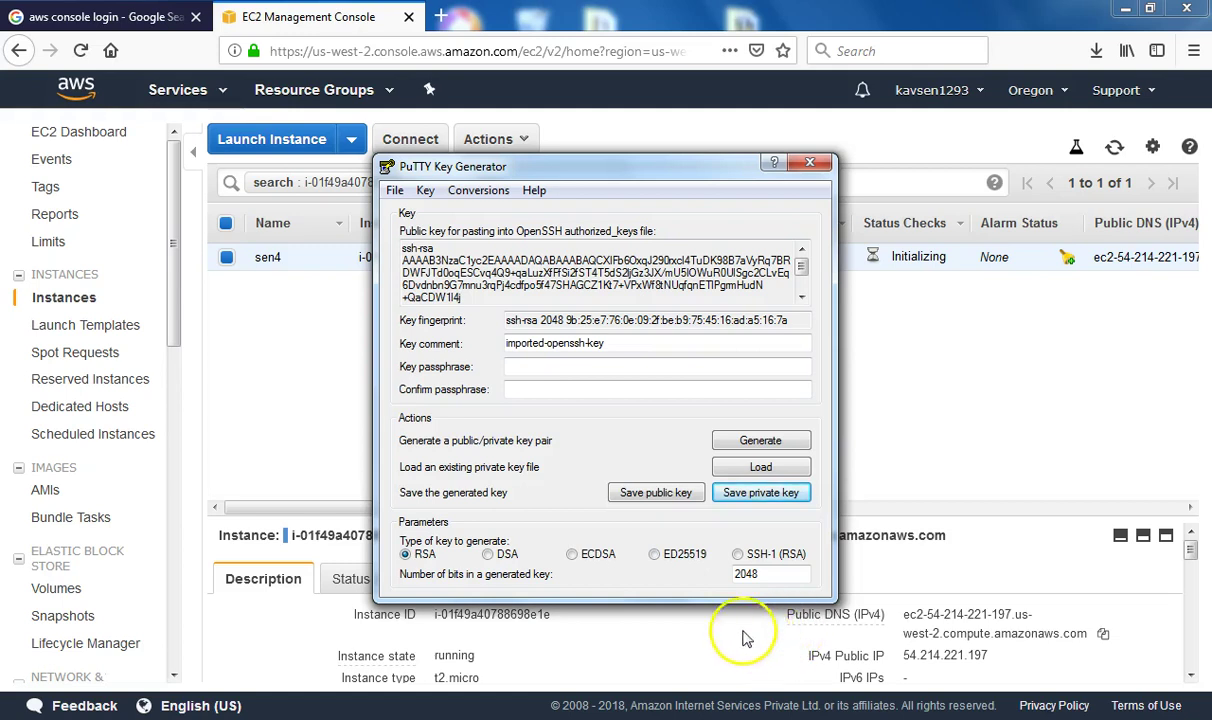
{"action": "left_click", "coordinate": [810, 162]}
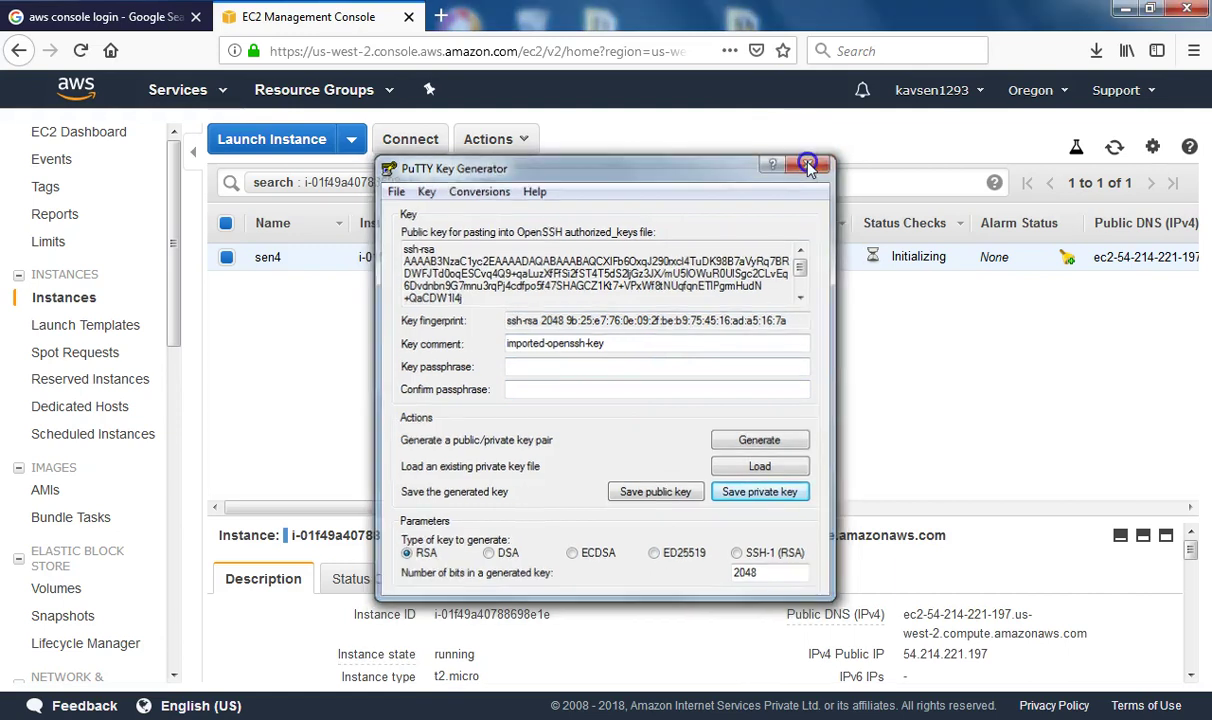
Launch PuTTY from a Start menu search for 'putty'
{"action": "key", "text": "super"}
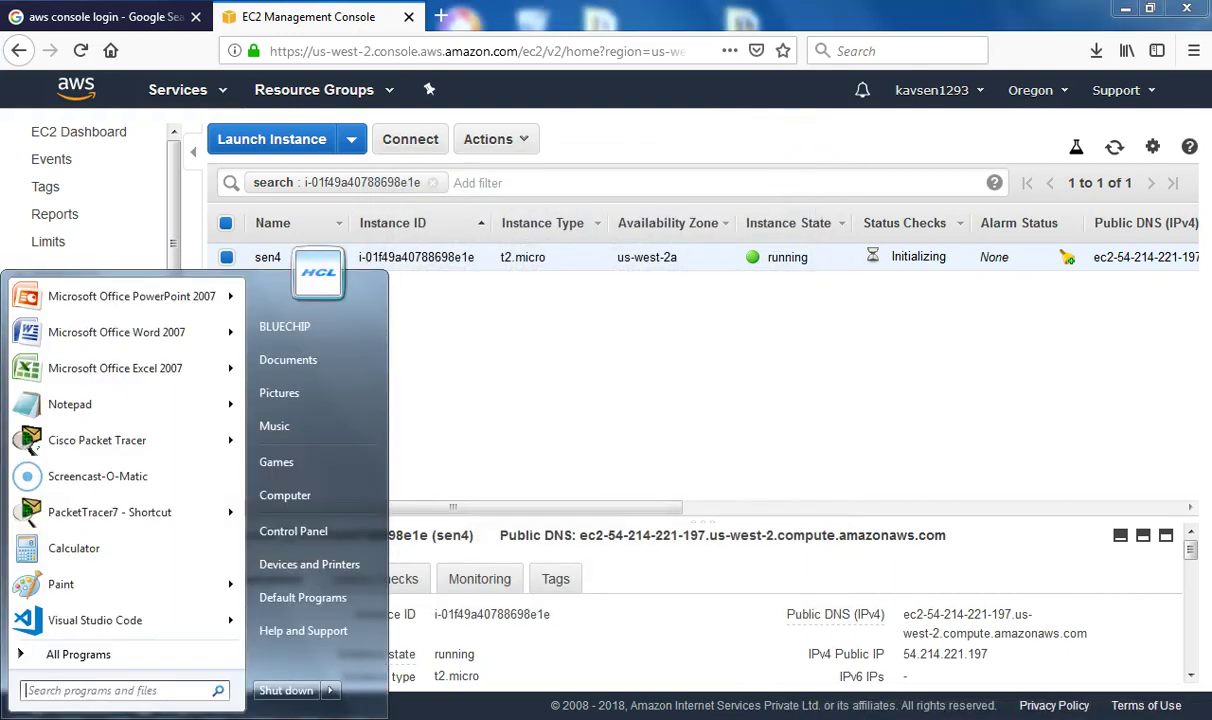
{"action": "type", "text": "putty"}
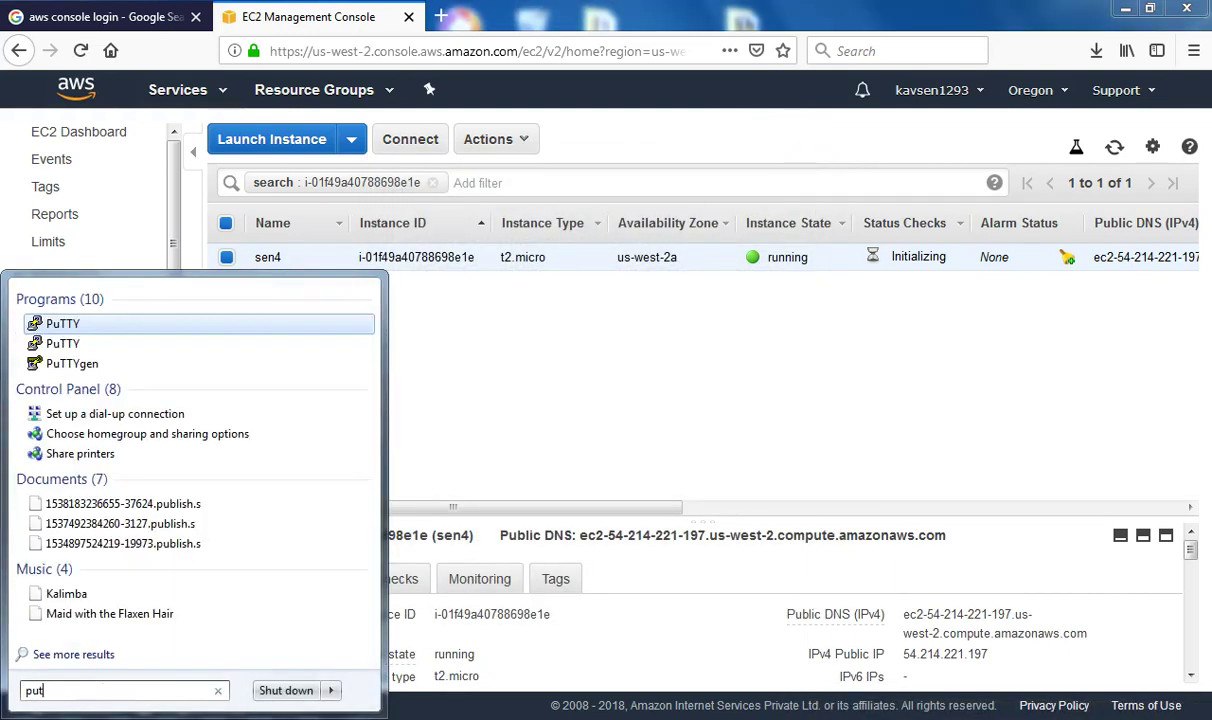
{"action": "left_click", "coordinate": [97, 325]}
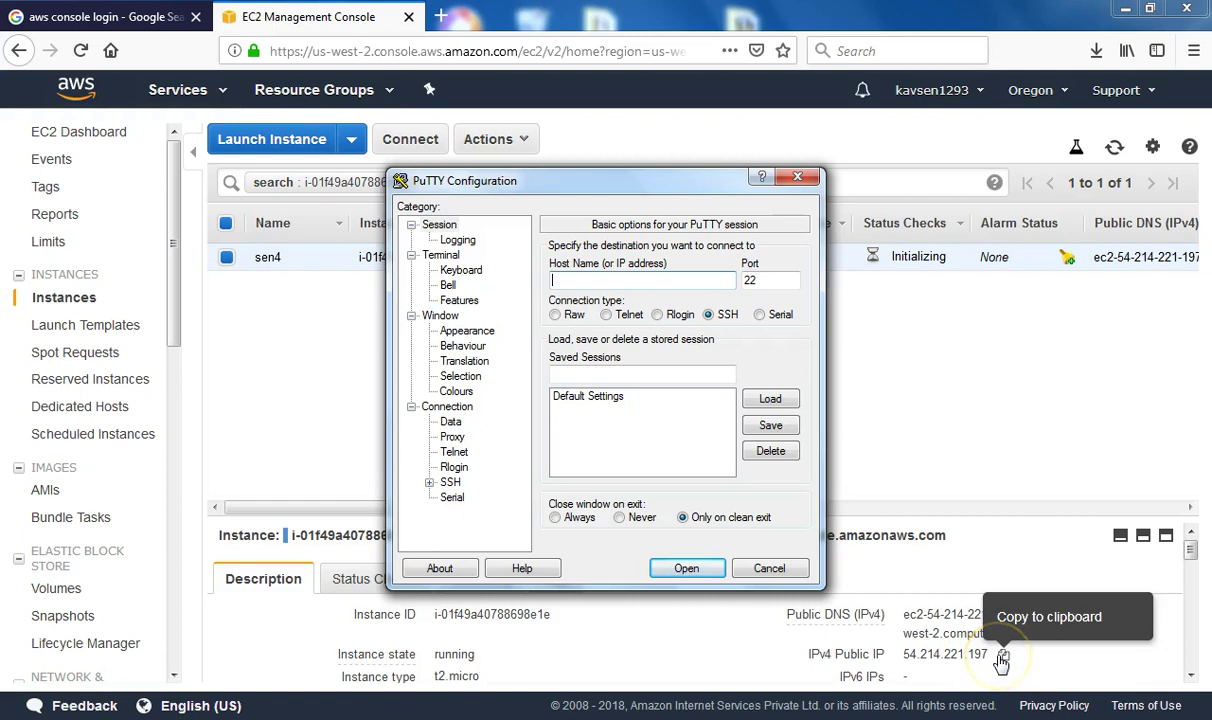
Copy the instance's public IP 54.214.221.197 and paste it as PuTTY's host name
{"action": "left_click", "coordinate": [1002, 657]}
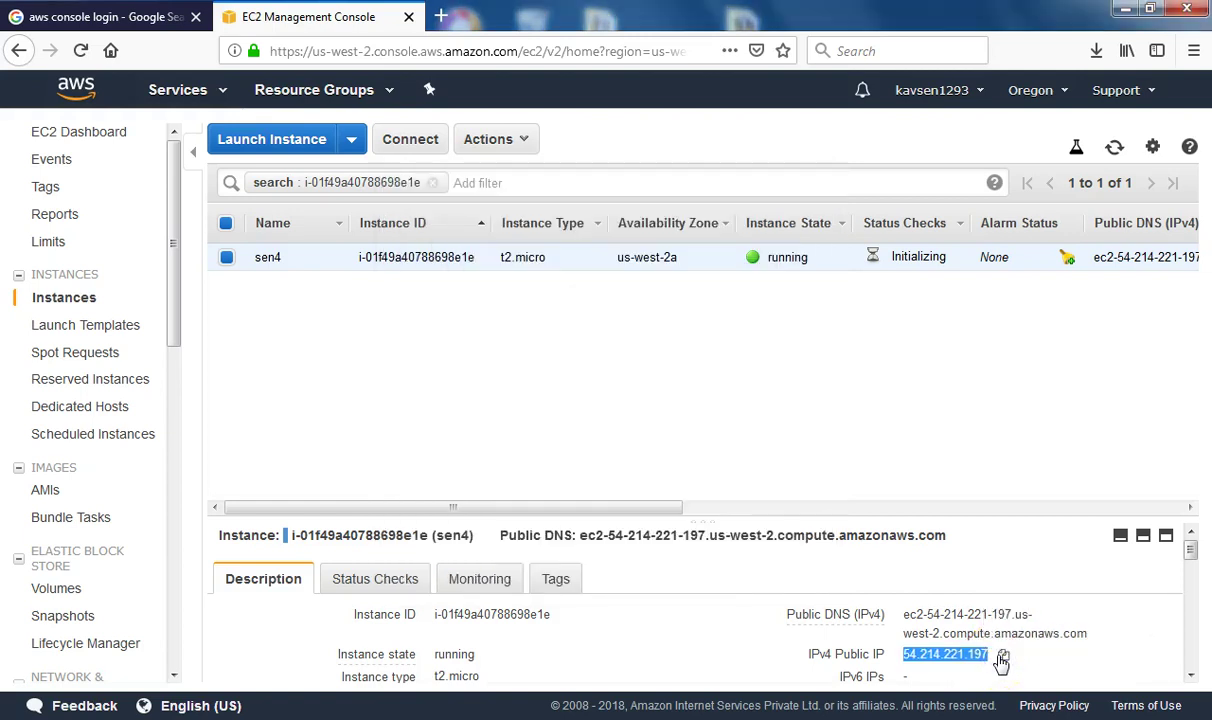
{"action": "key", "text": "alt+Tab"}
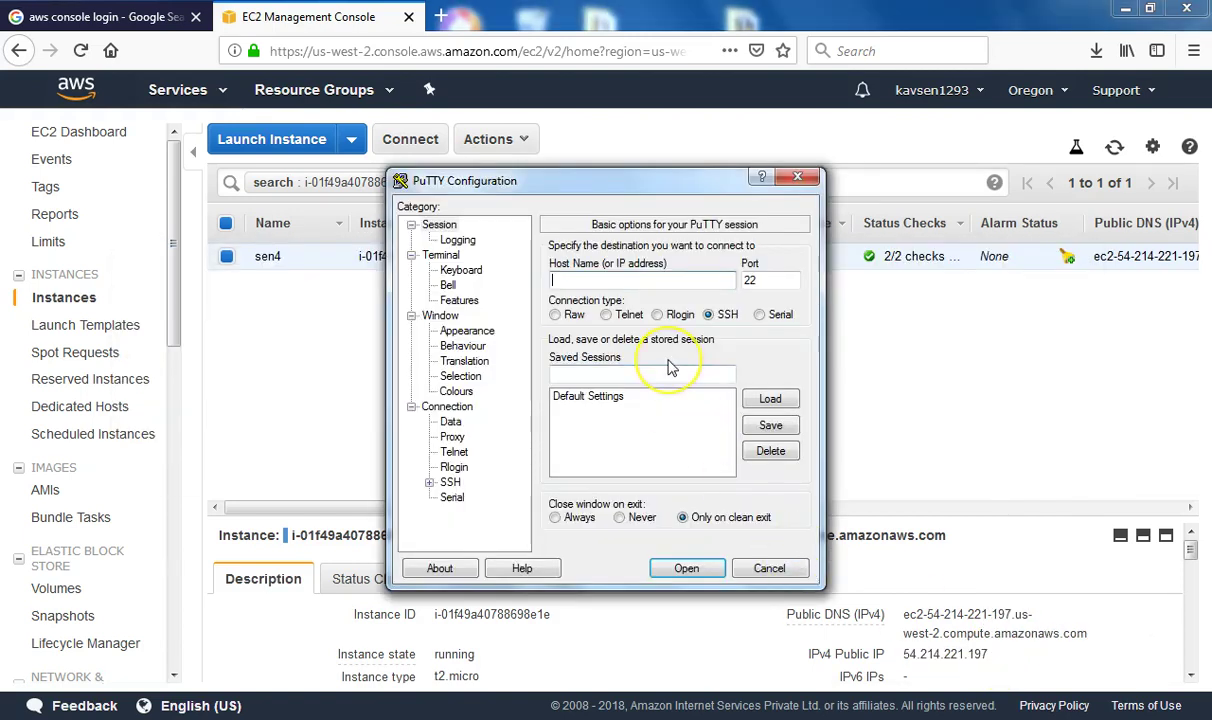
{"action": "key", "text": "ctrl+v"}
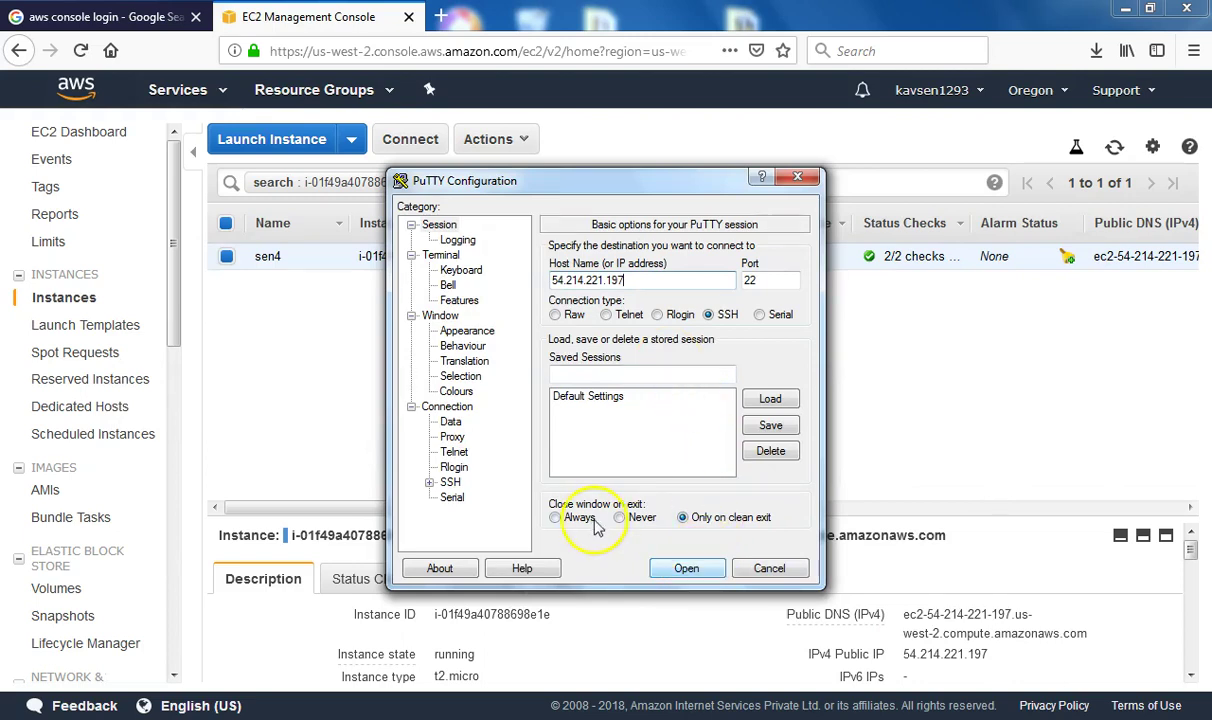
Open PuTTY's Connection > SSH > Auth settings
{"action": "left_click", "coordinate": [428, 483]}
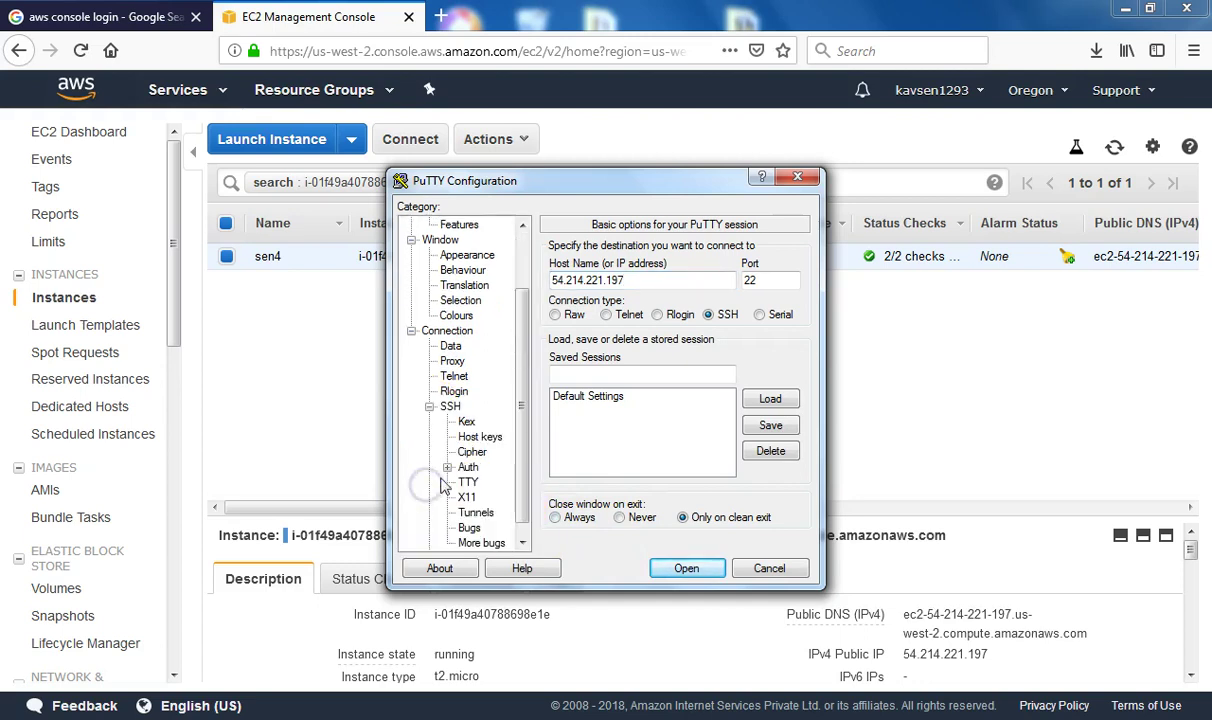
{"action": "scroll", "coordinate": [476, 445], "scroll_direction": "down", "scroll_amount": 1}
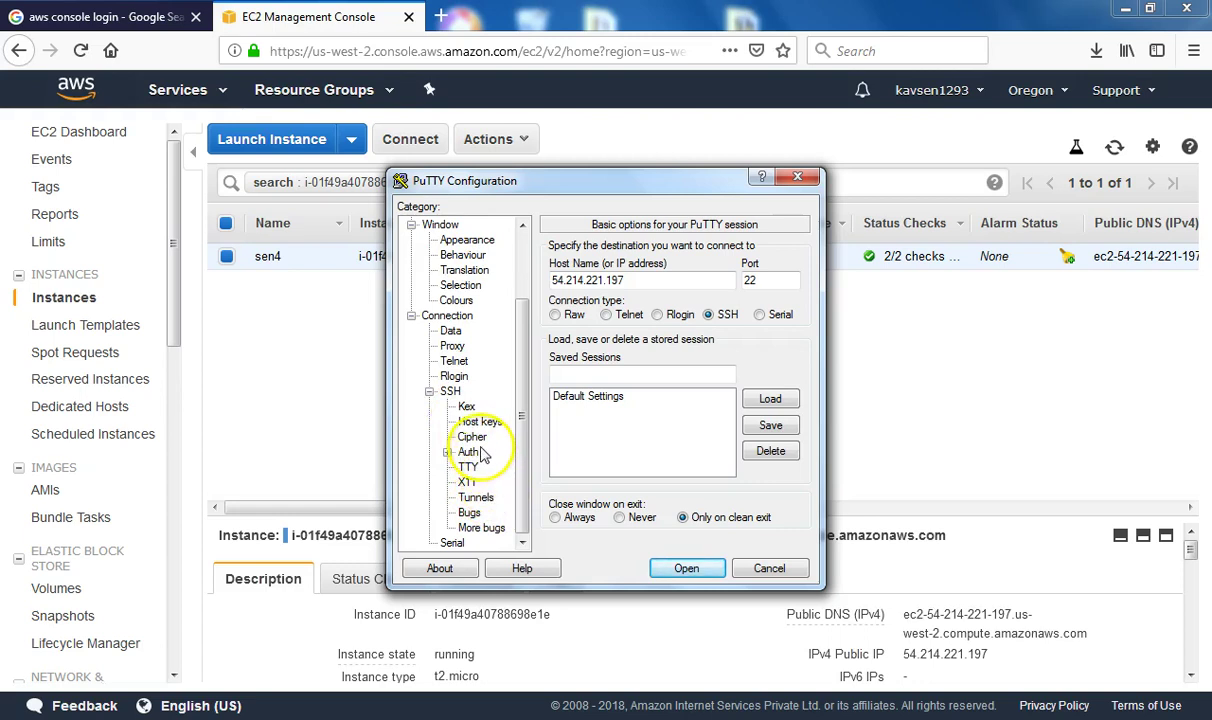
{"action": "left_click", "coordinate": [450, 391]}
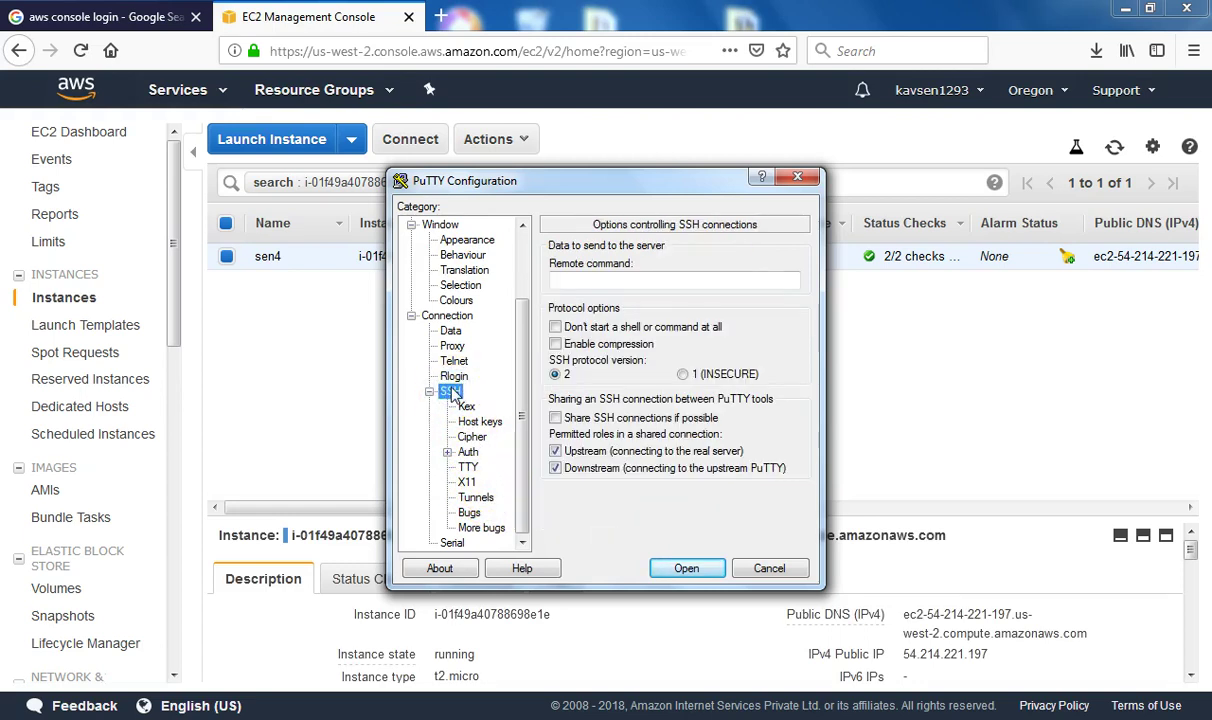
{"action": "left_click", "coordinate": [468, 453]}
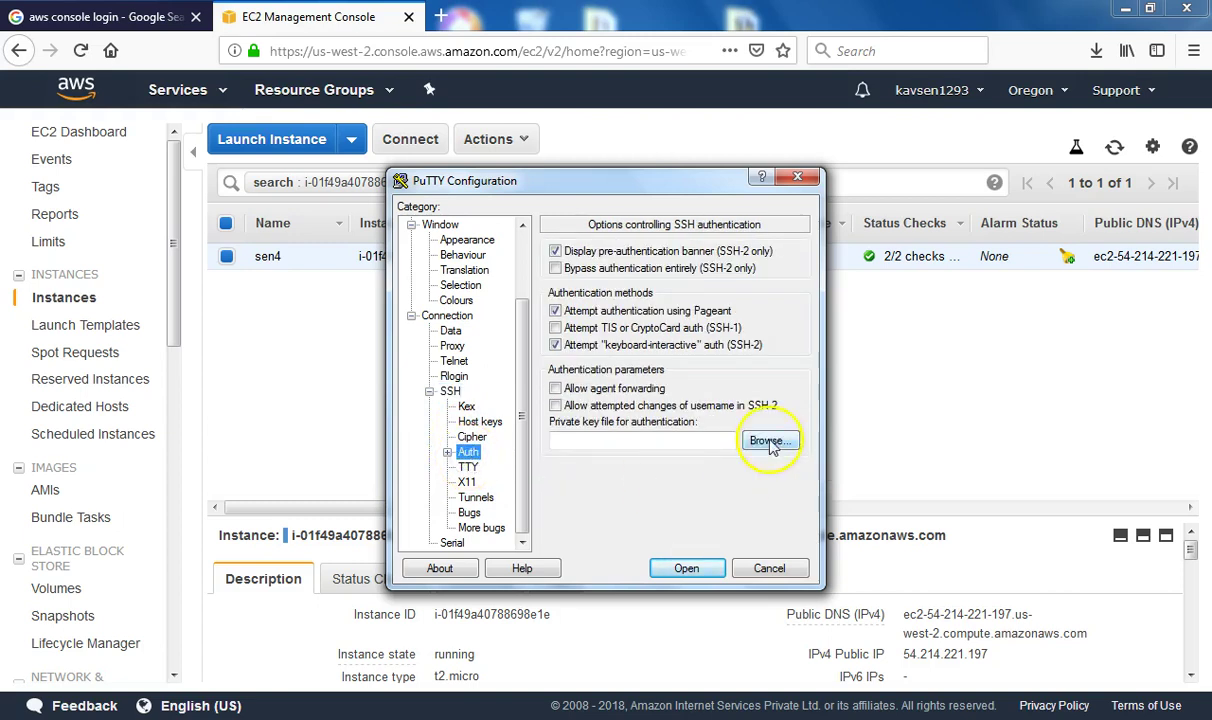
Set sen4.ppk from the Desktop key folder as the authentication key and open the connection
{"action": "left_click", "coordinate": [768, 442]}
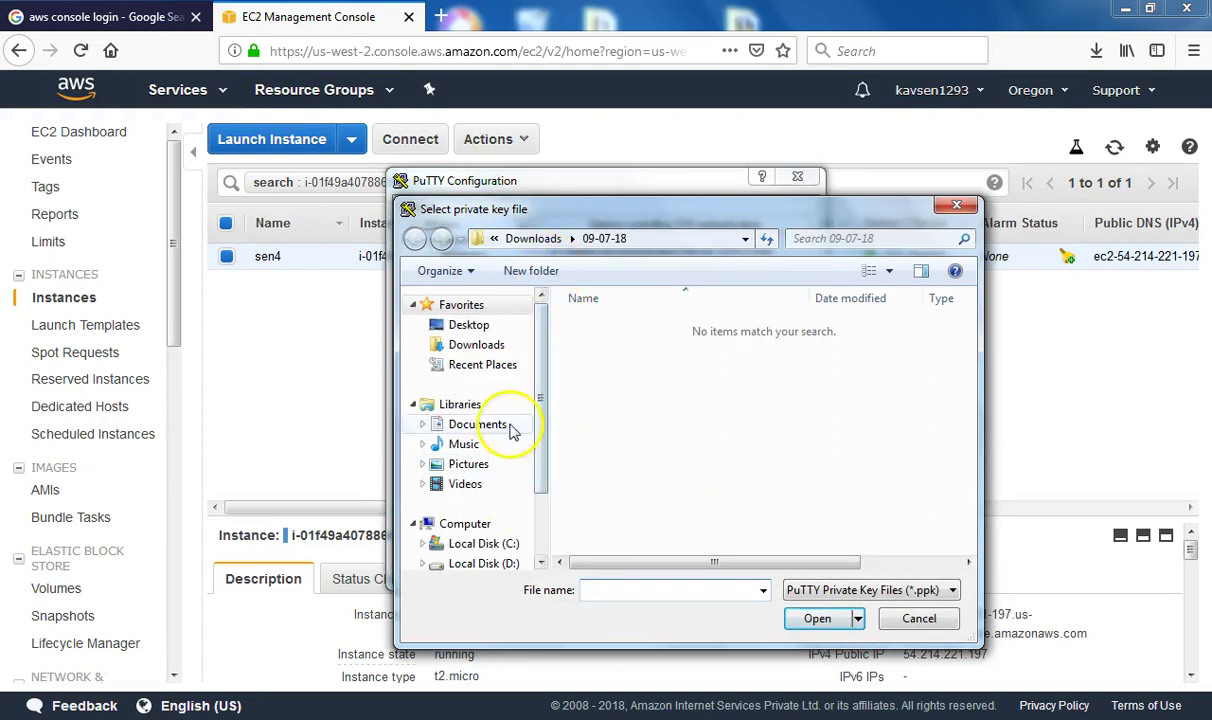
{"action": "left_click", "coordinate": [467, 325]}
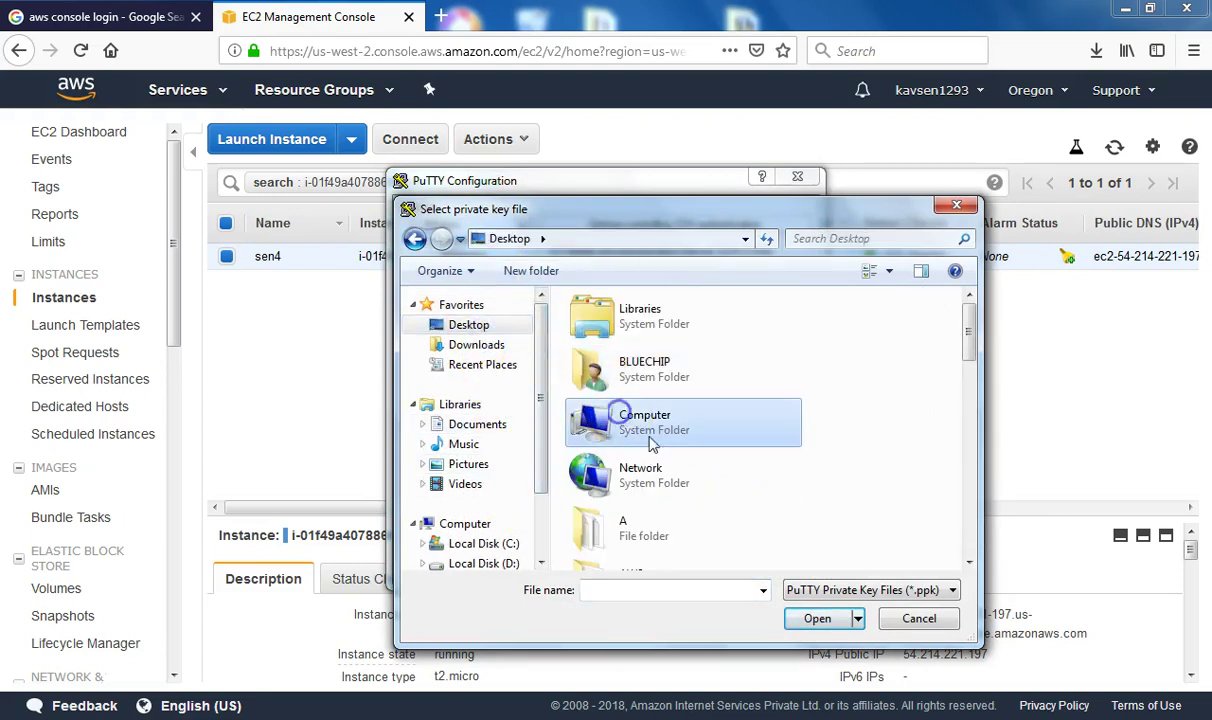
{"action": "scroll", "coordinate": [600, 454], "scroll_direction": "down", "scroll_amount": 5}
{"action": "double_click", "coordinate": [684, 330]}
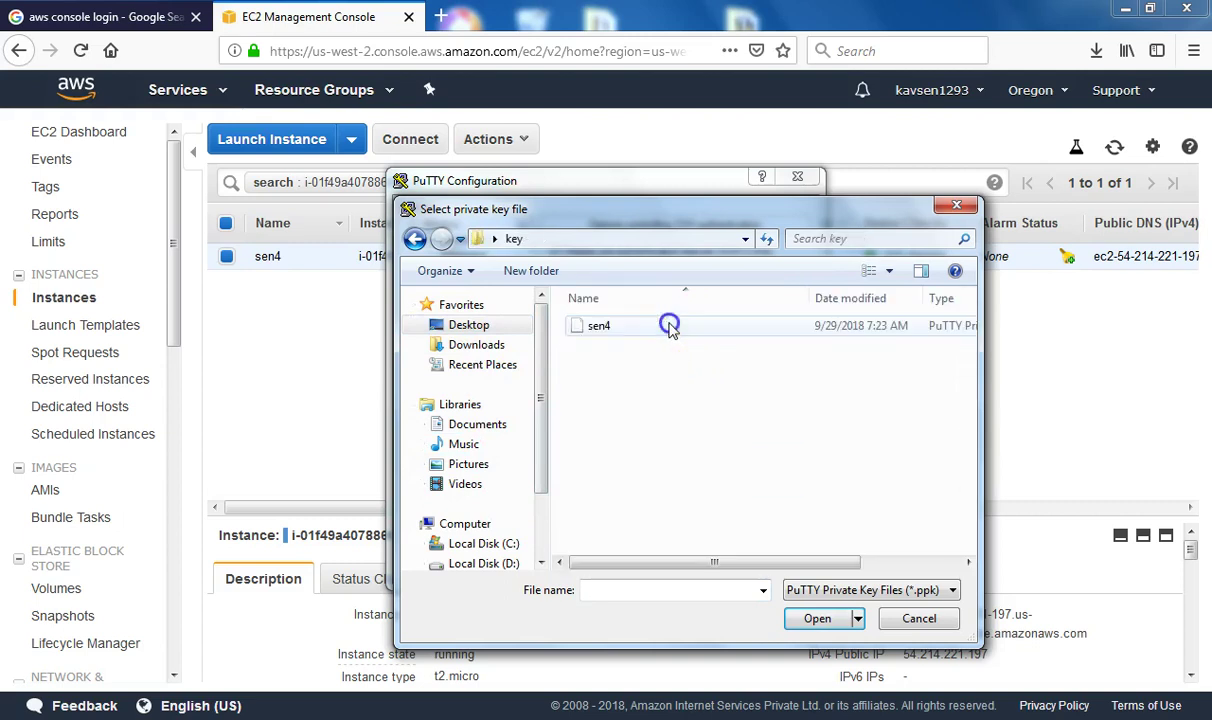
{"action": "left_click", "coordinate": [598, 326]}
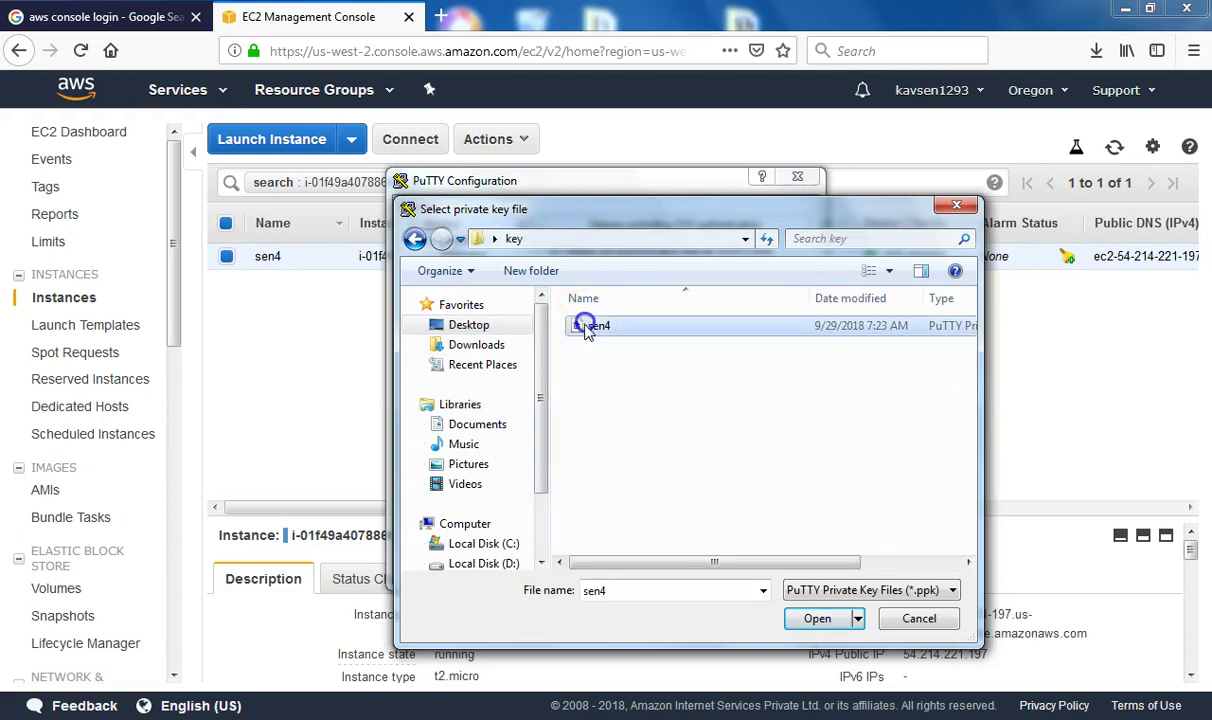
{"action": "left_click", "coordinate": [815, 618]}
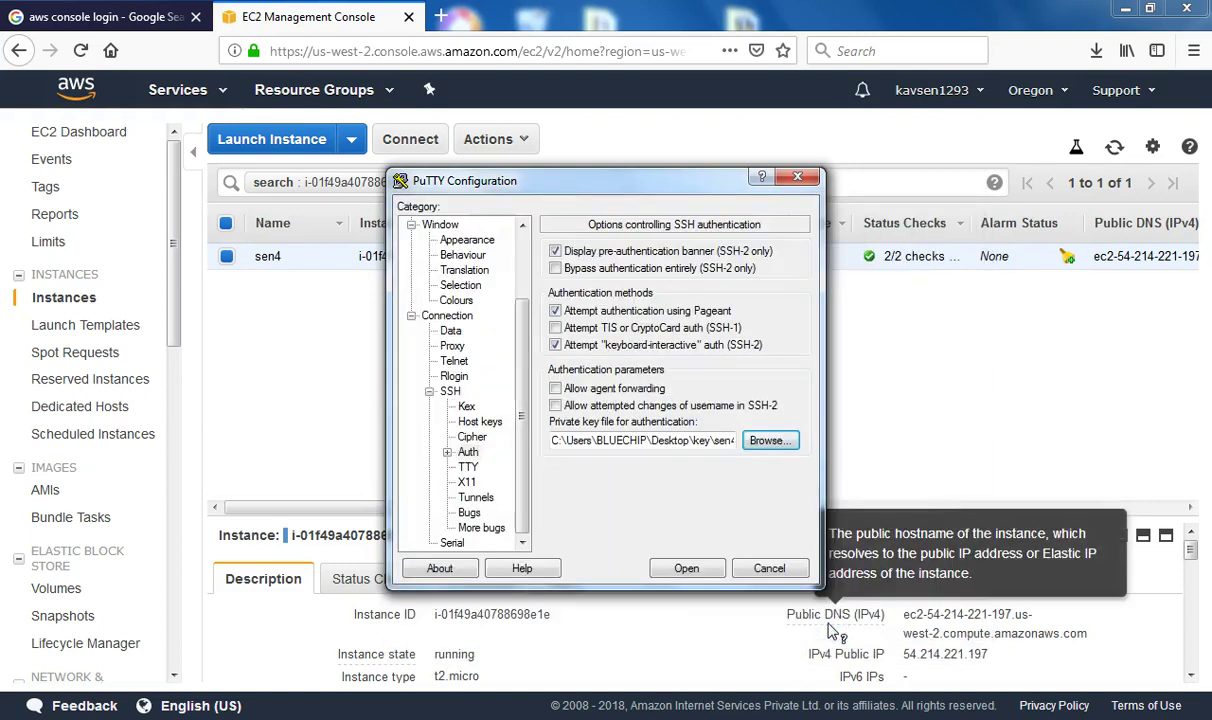
{"action": "left_click", "coordinate": [690, 572]}
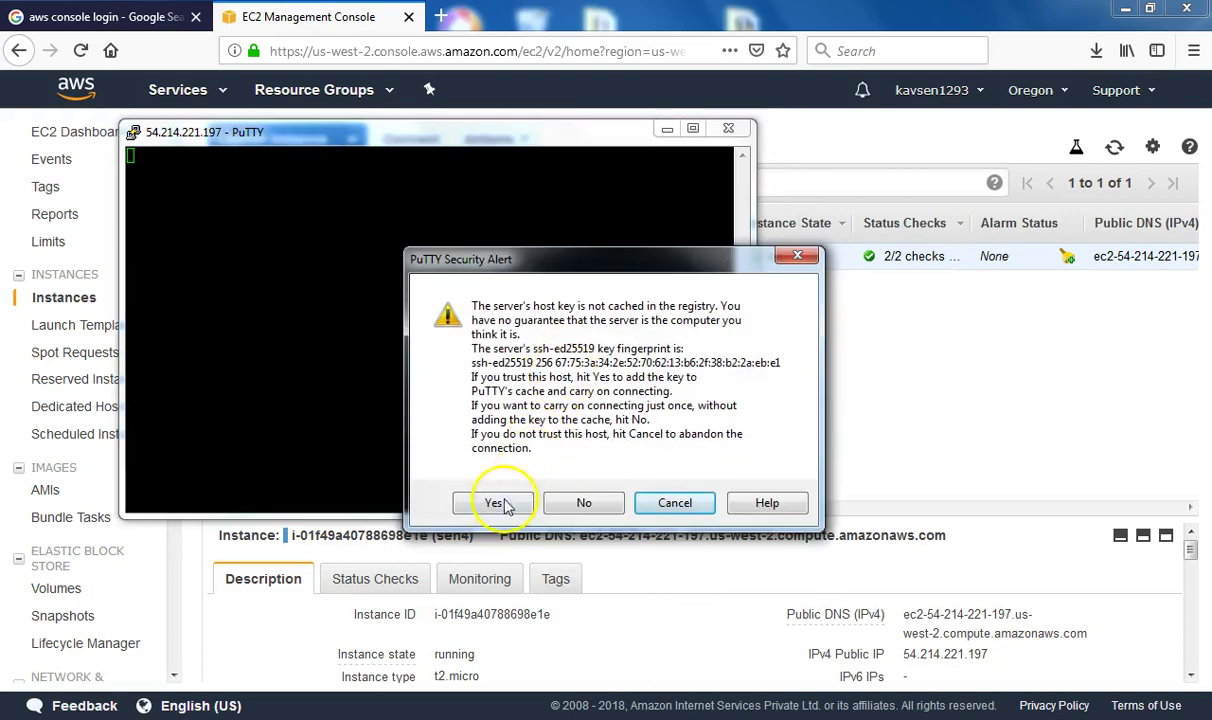
Accept the server's host key and log in as ec2-user
{"action": "left_click", "coordinate": [497, 503]}
{"action": "left_click", "coordinate": [524, 403]}
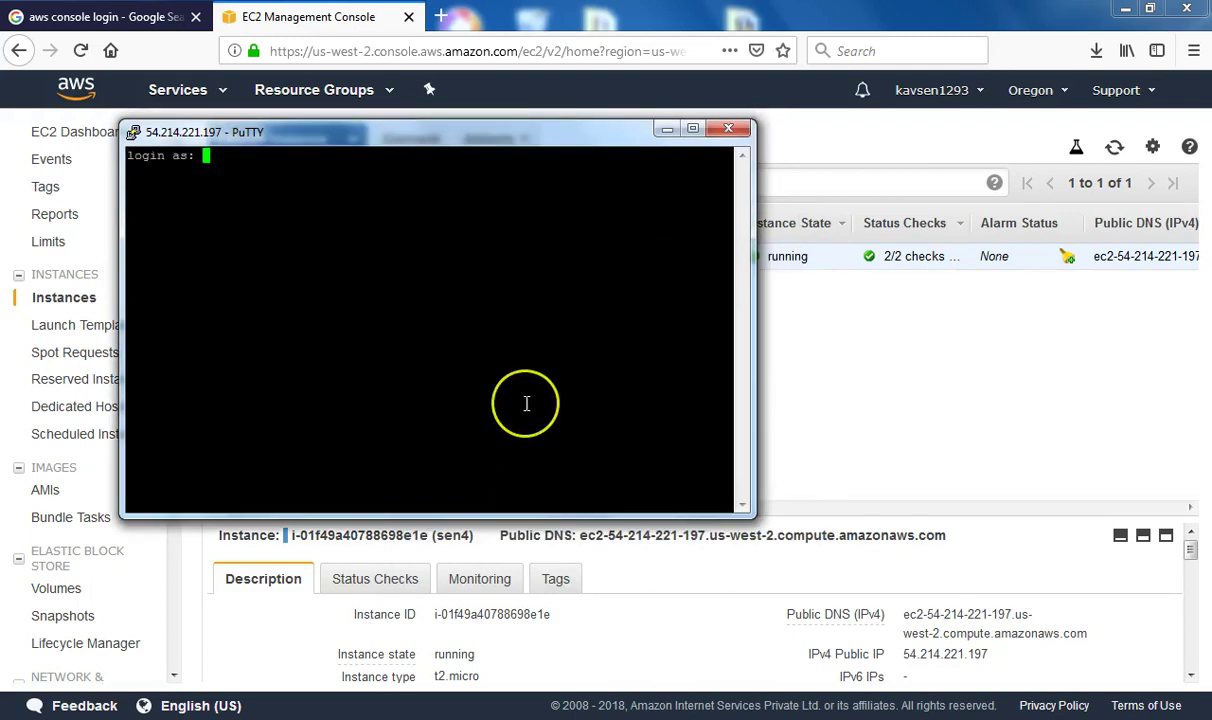
{"action": "type", "text": "ec2-user"}
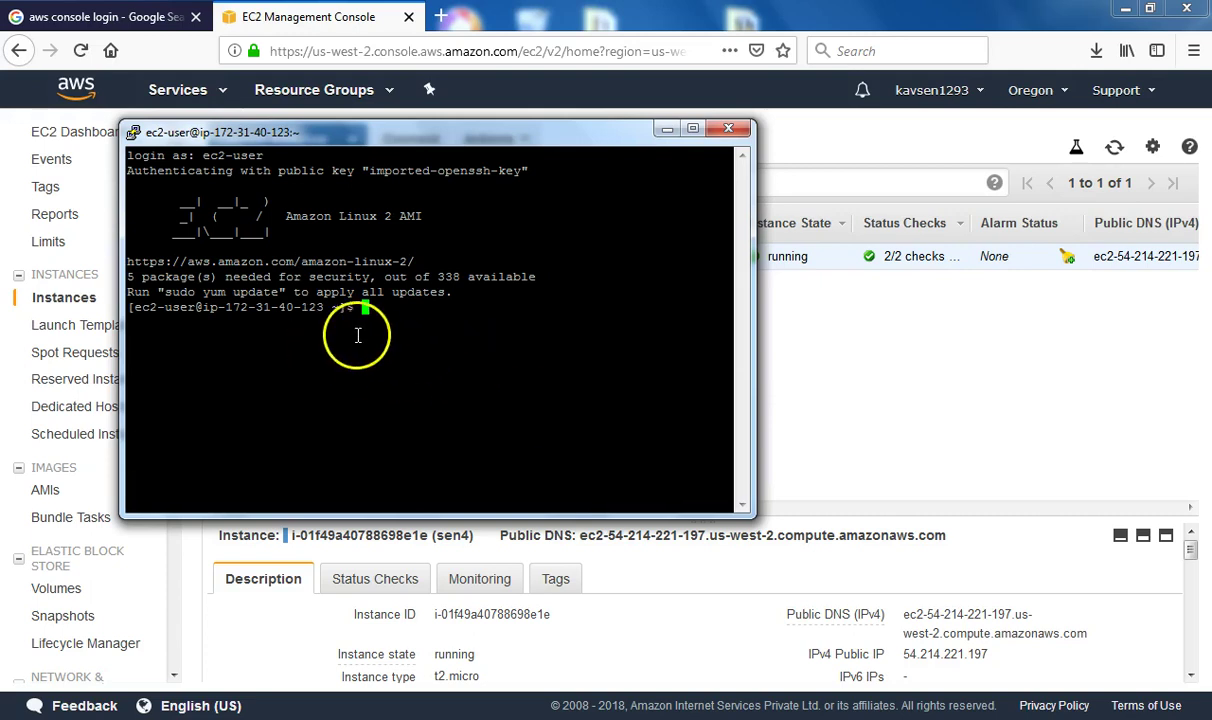
{"action": "left_click", "coordinate": [437, 408]}
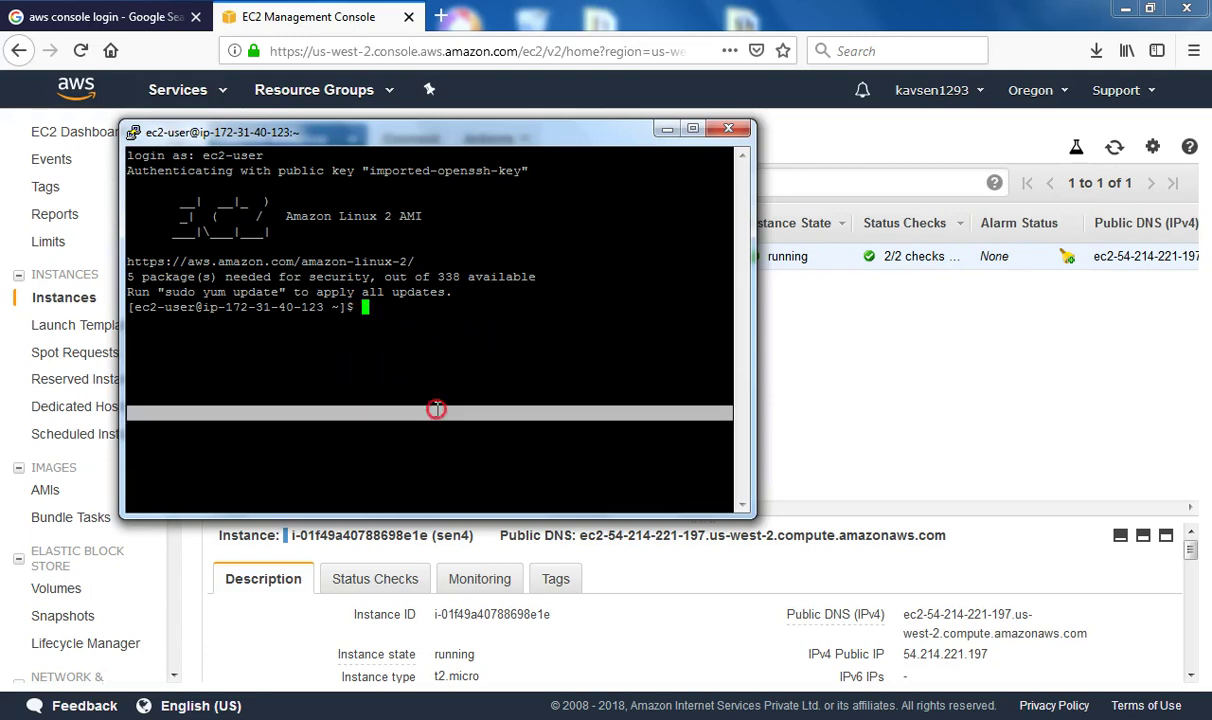
{"action": "left_click", "coordinate": [668, 374]}
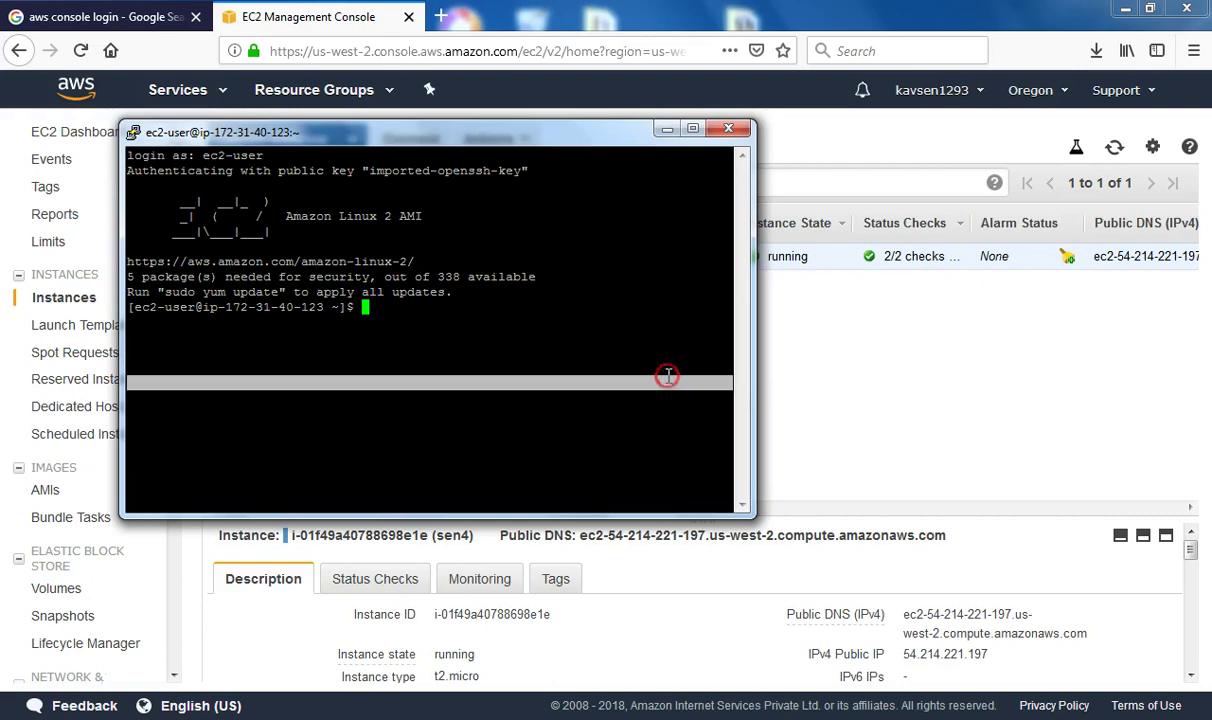
Maximize and restore the terminal window, then pick Move and Size from its system menu
{"action": "left_click", "coordinate": [692, 128]}
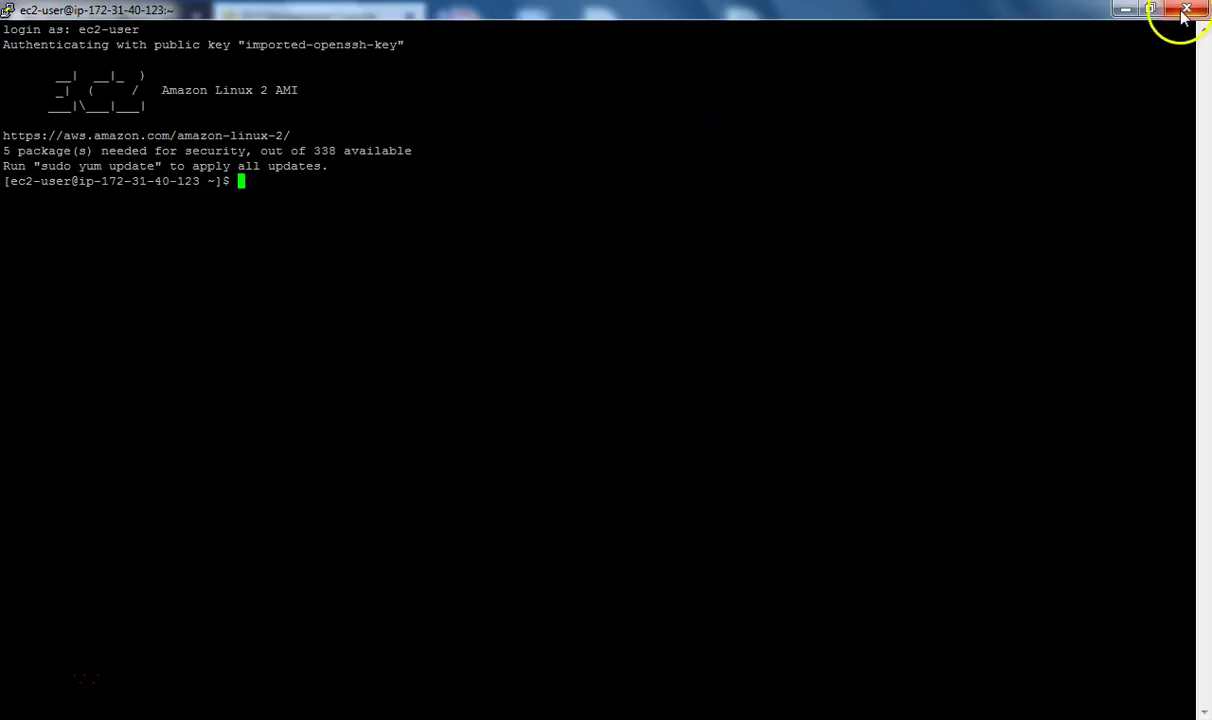
{"action": "left_click", "coordinate": [1150, 9]}
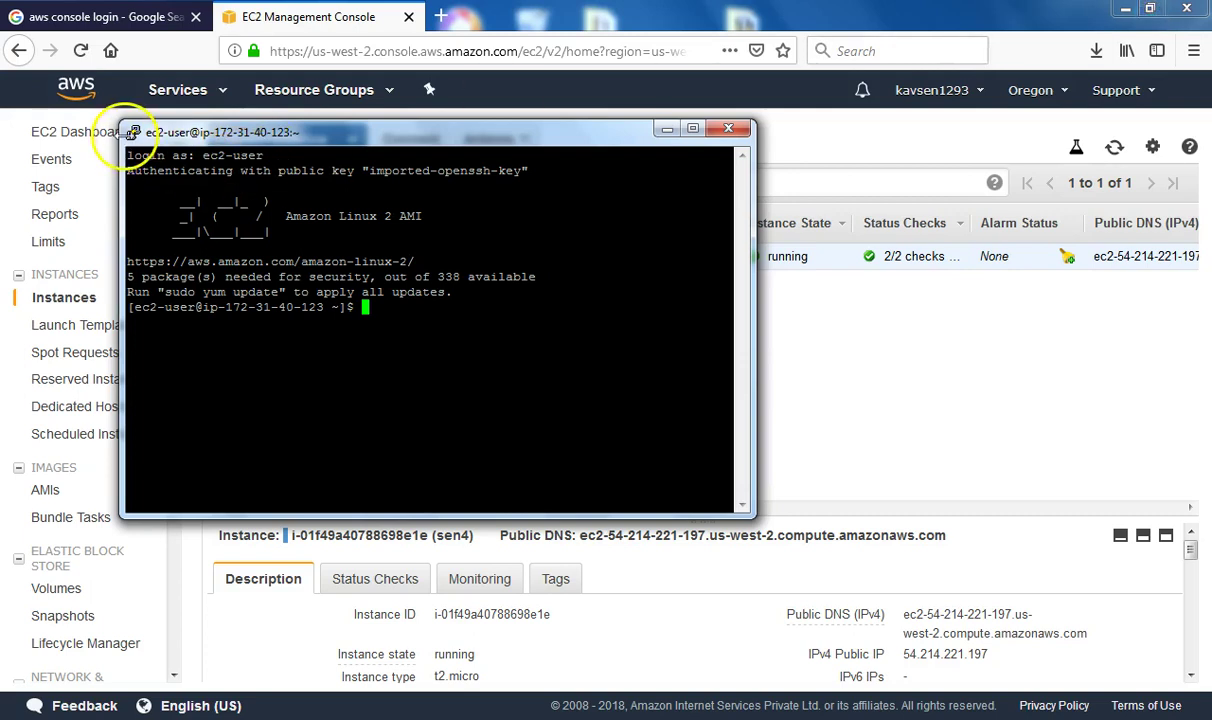
{"action": "left_click", "coordinate": [134, 133]}
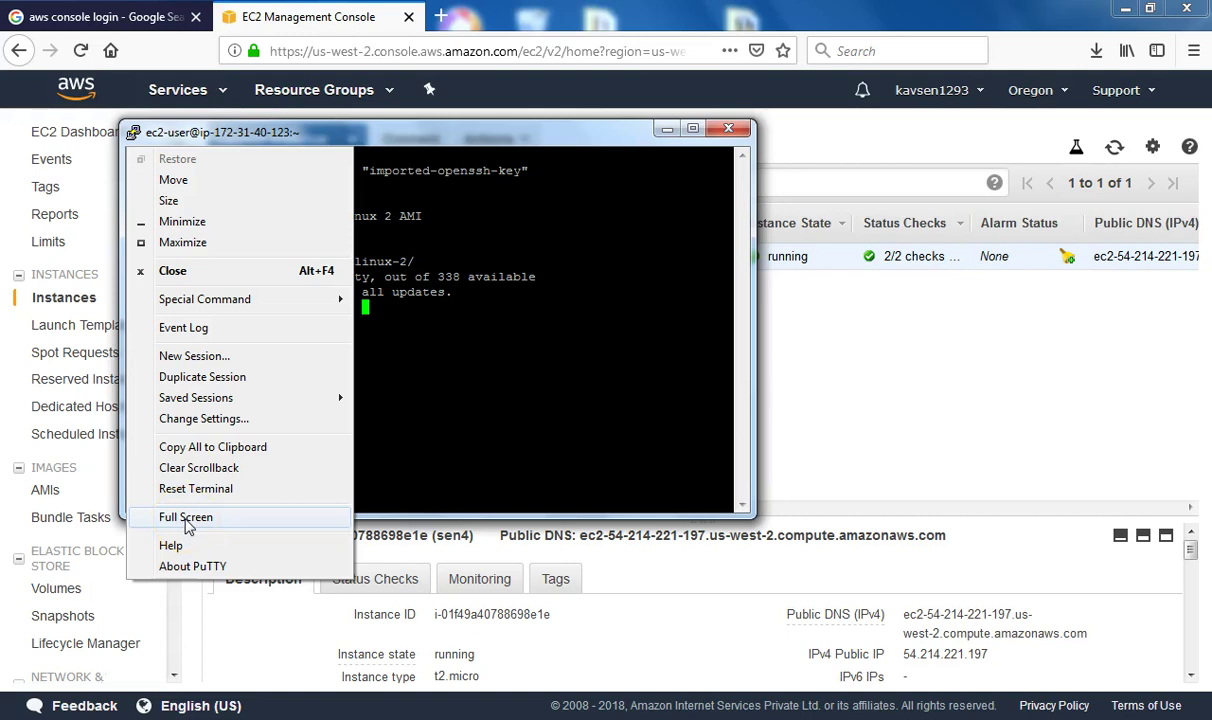
{"action": "left_click", "coordinate": [172, 181]}
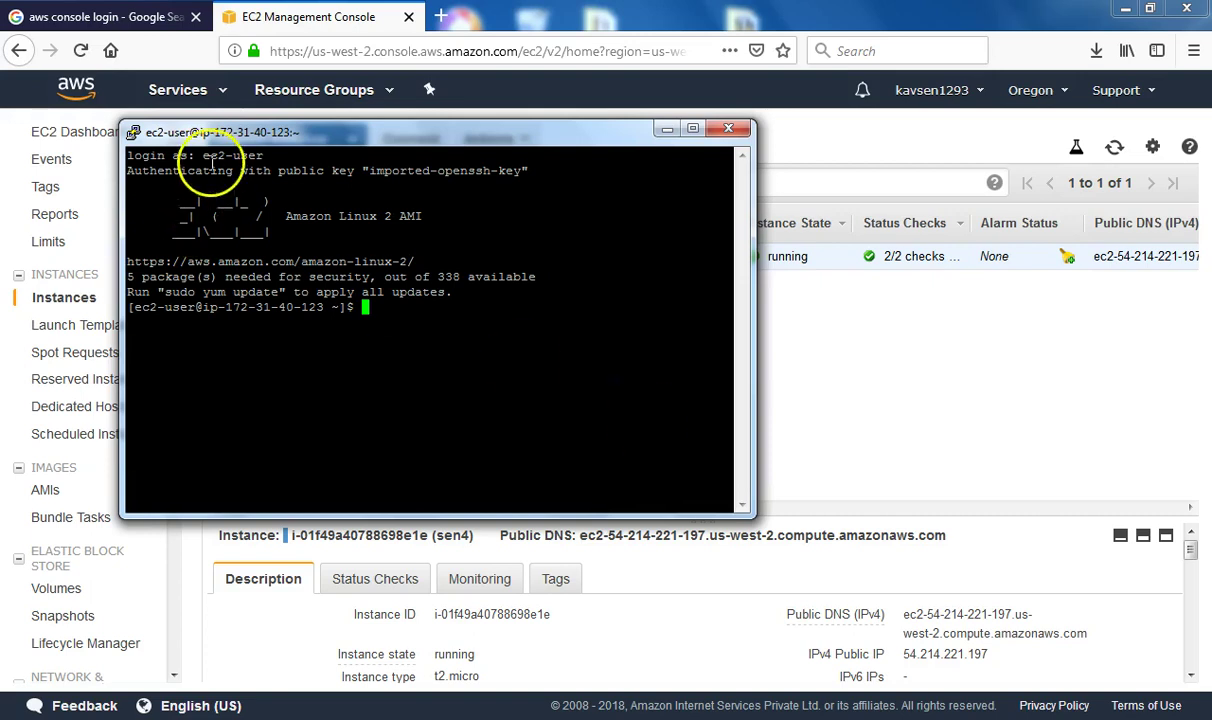
{"action": "left_click", "coordinate": [136, 136]}
{"action": "left_click_drag", "start_coordinate": [214, 192], "coordinate": [202, 202]}
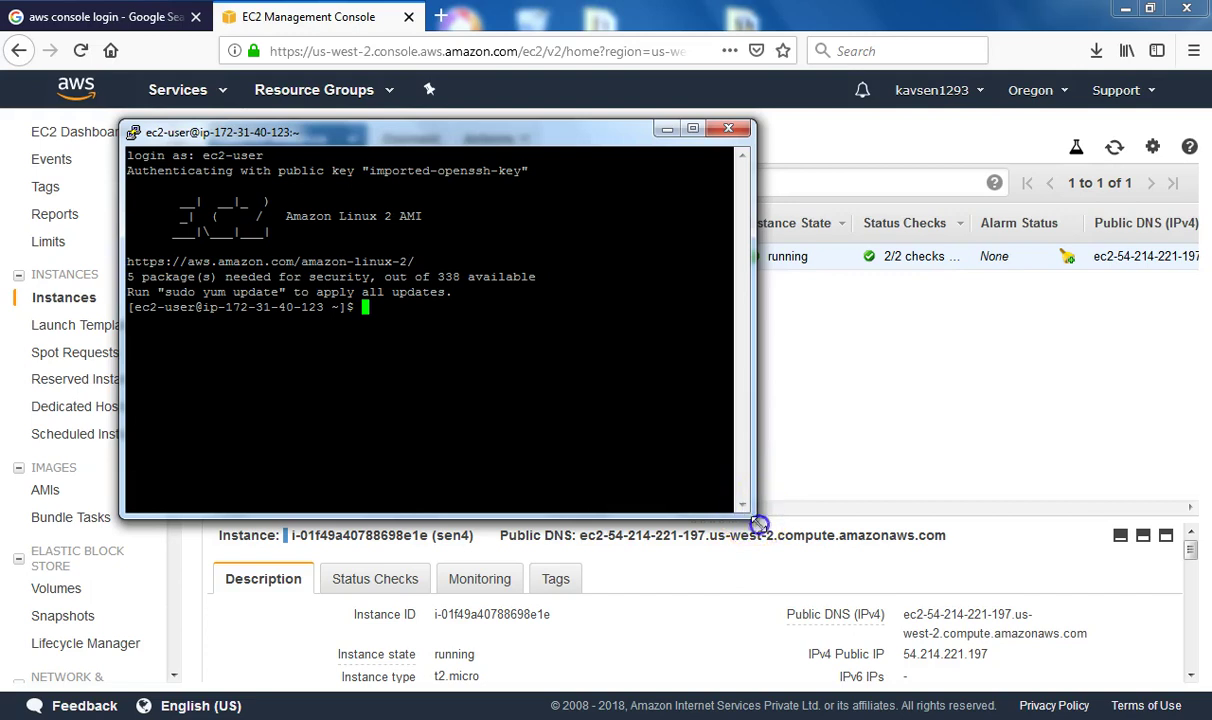
Enlarge the terminal window and change its font to Courier New 14-point
{"action": "left_click_drag", "start_coordinate": [758, 524], "coordinate": [808, 620]}
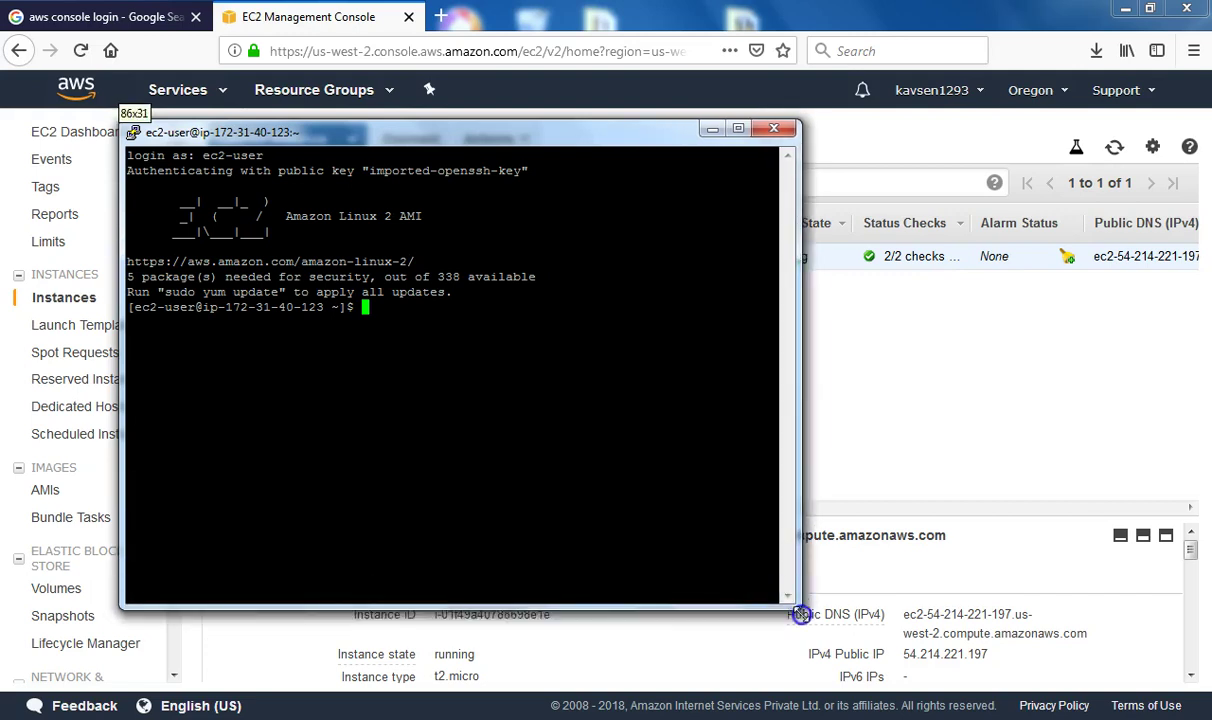
{"action": "left_click", "coordinate": [131, 133]}
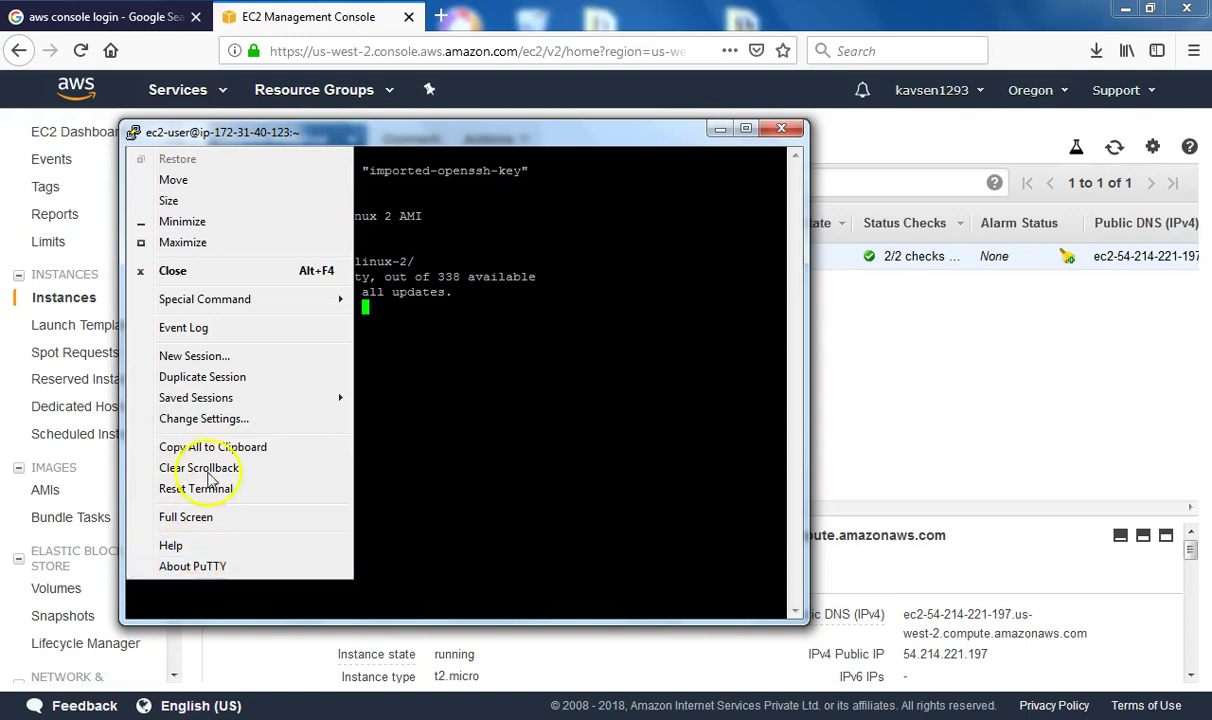
{"action": "left_click", "coordinate": [230, 420]}
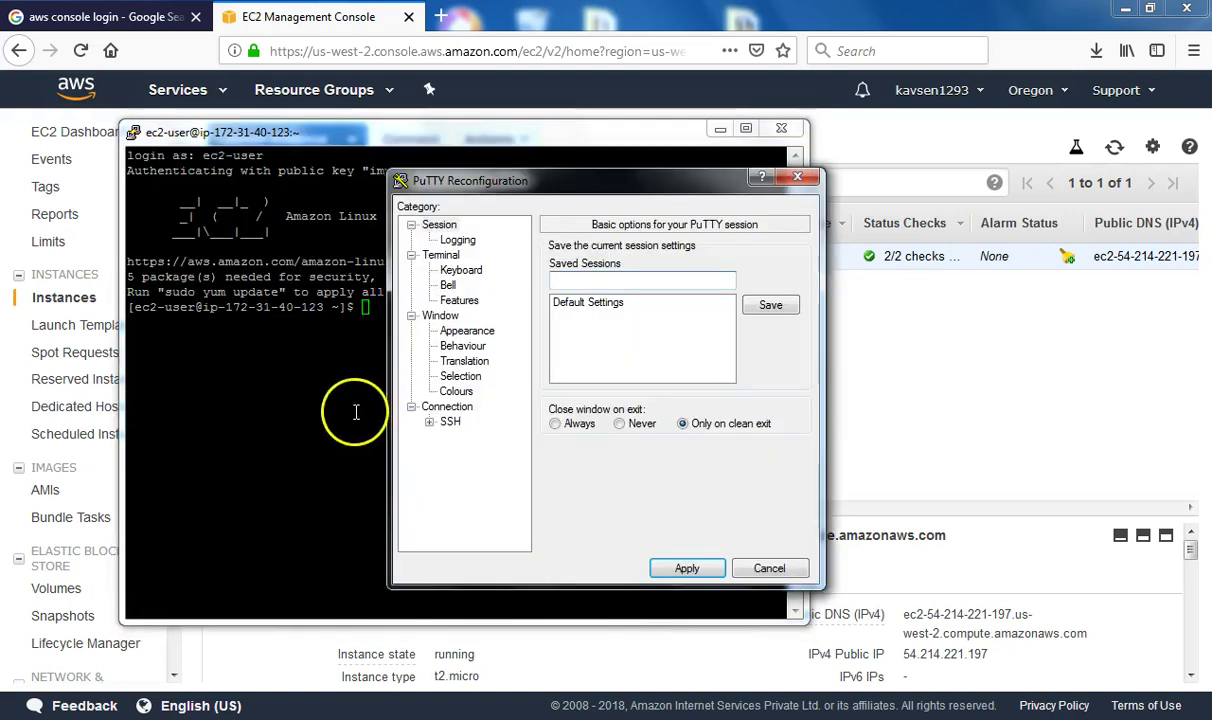
{"action": "left_click", "coordinate": [467, 331]}
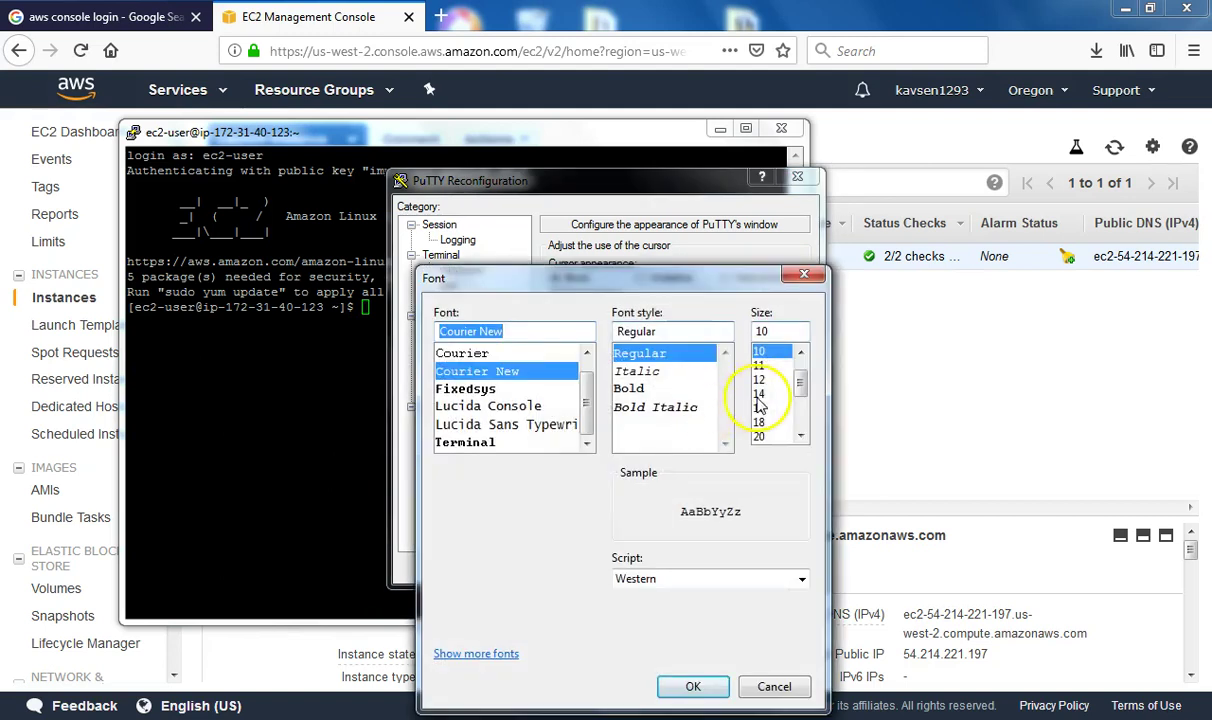
{"action": "left_click", "coordinate": [758, 397]}
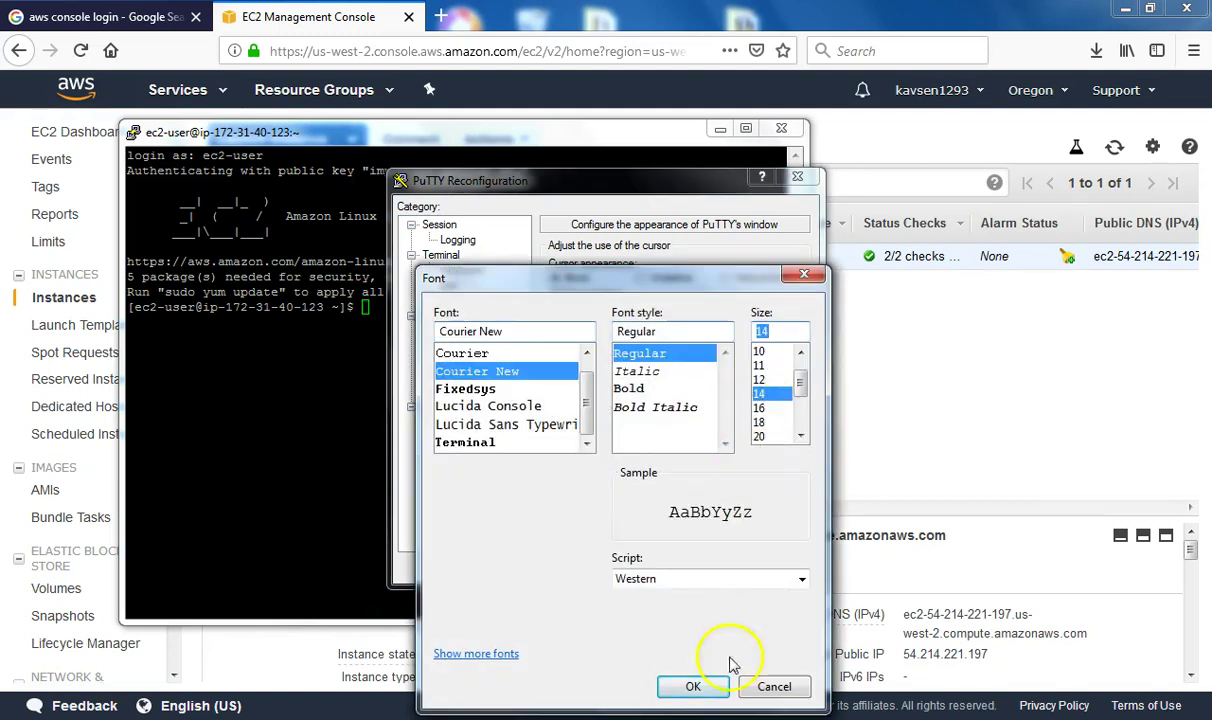
{"action": "left_click", "coordinate": [693, 686]}
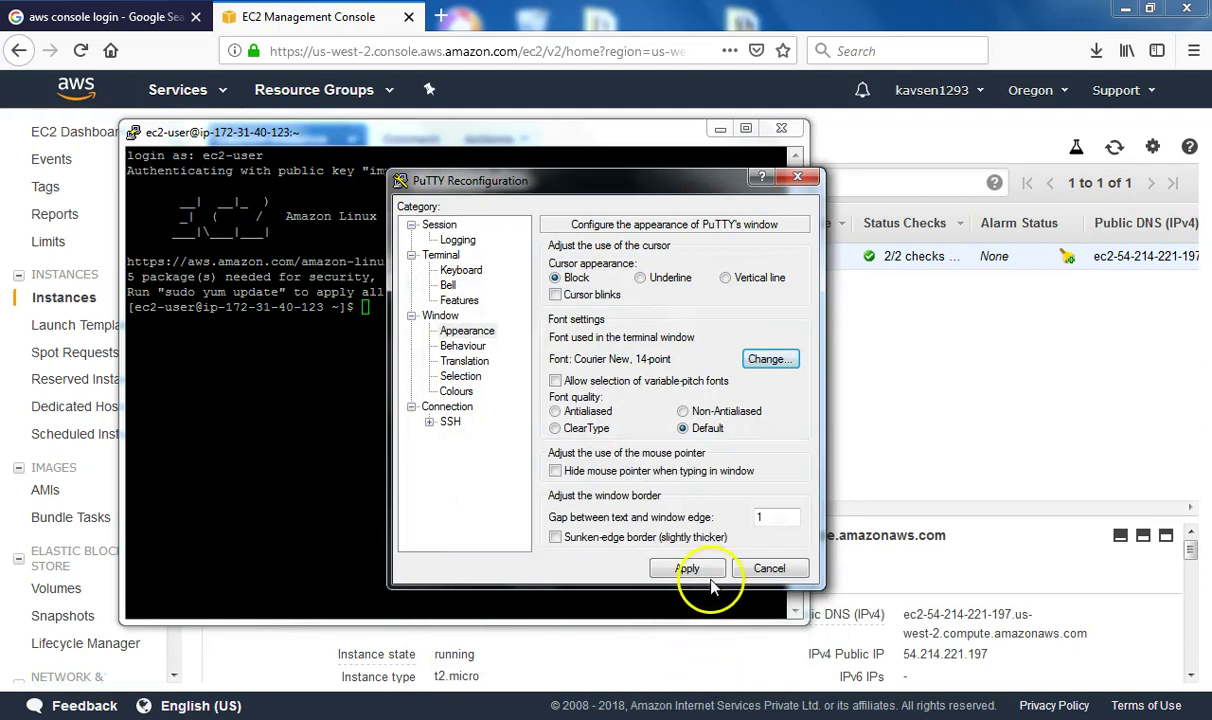
{"action": "left_click", "coordinate": [687, 568]}
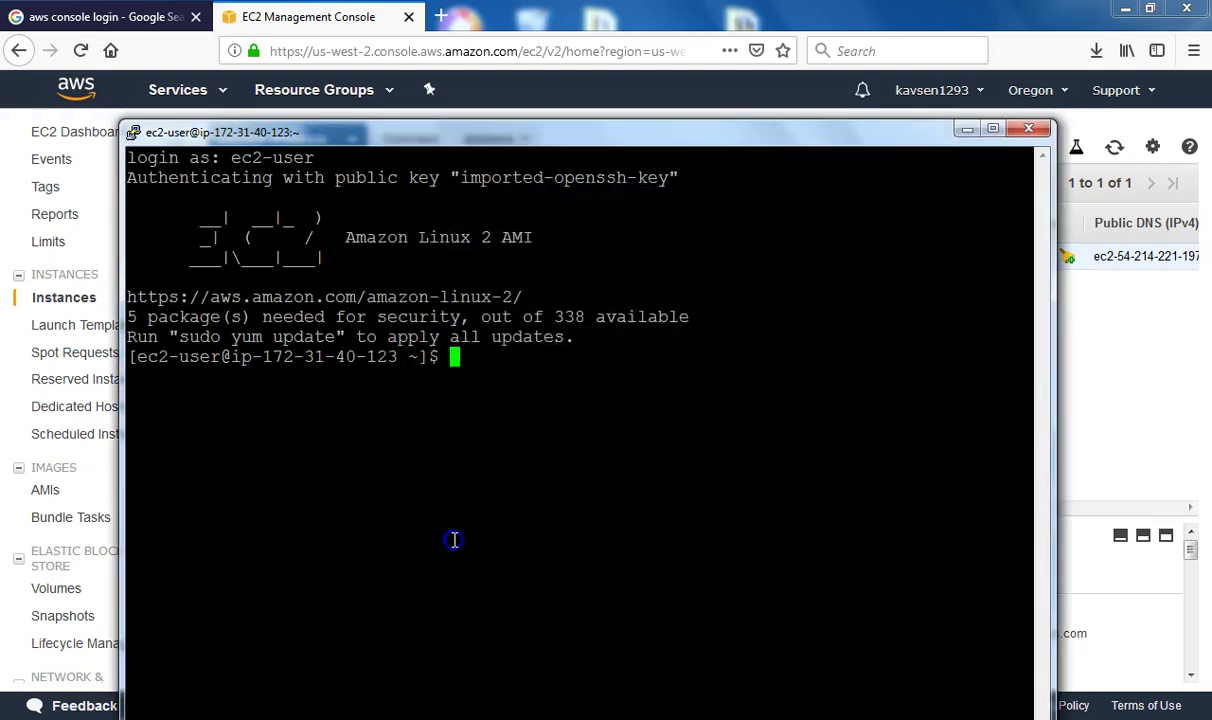
Move the terminal up-left and run java -version, which reports command not found
{"action": "left_click_drag", "start_coordinate": [500, 131], "coordinate": [469, 47]}
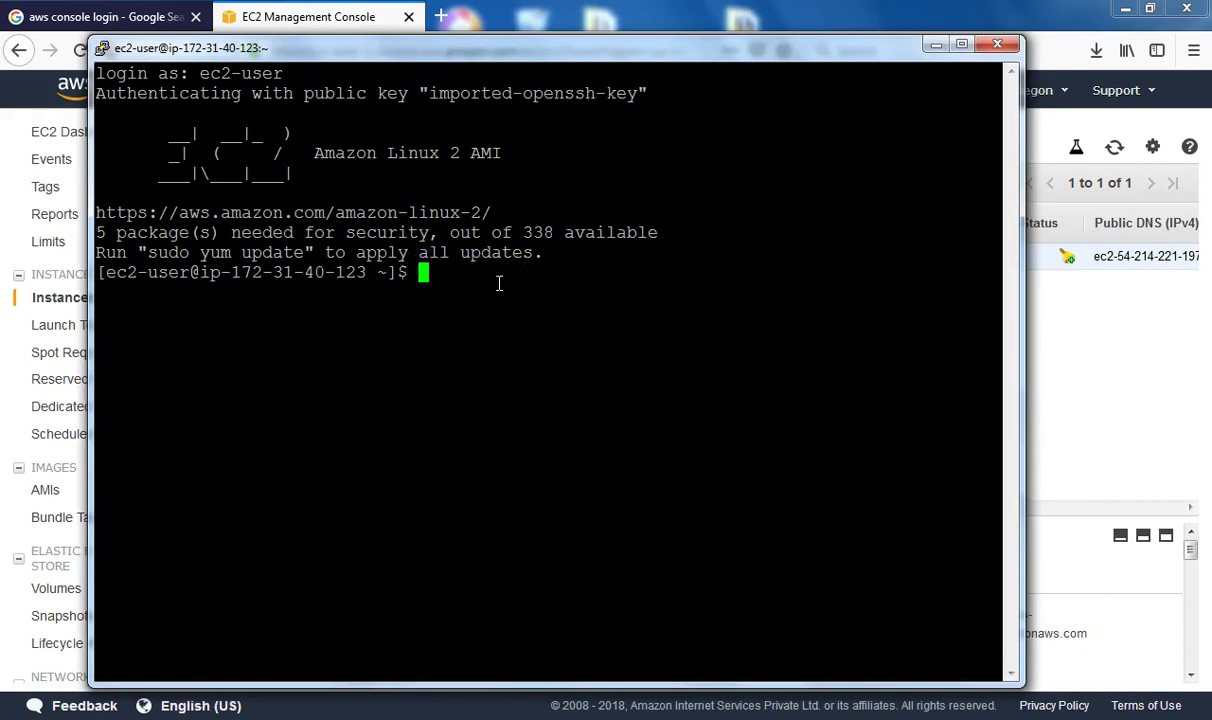
{"action": "type", "text": "java -version"}
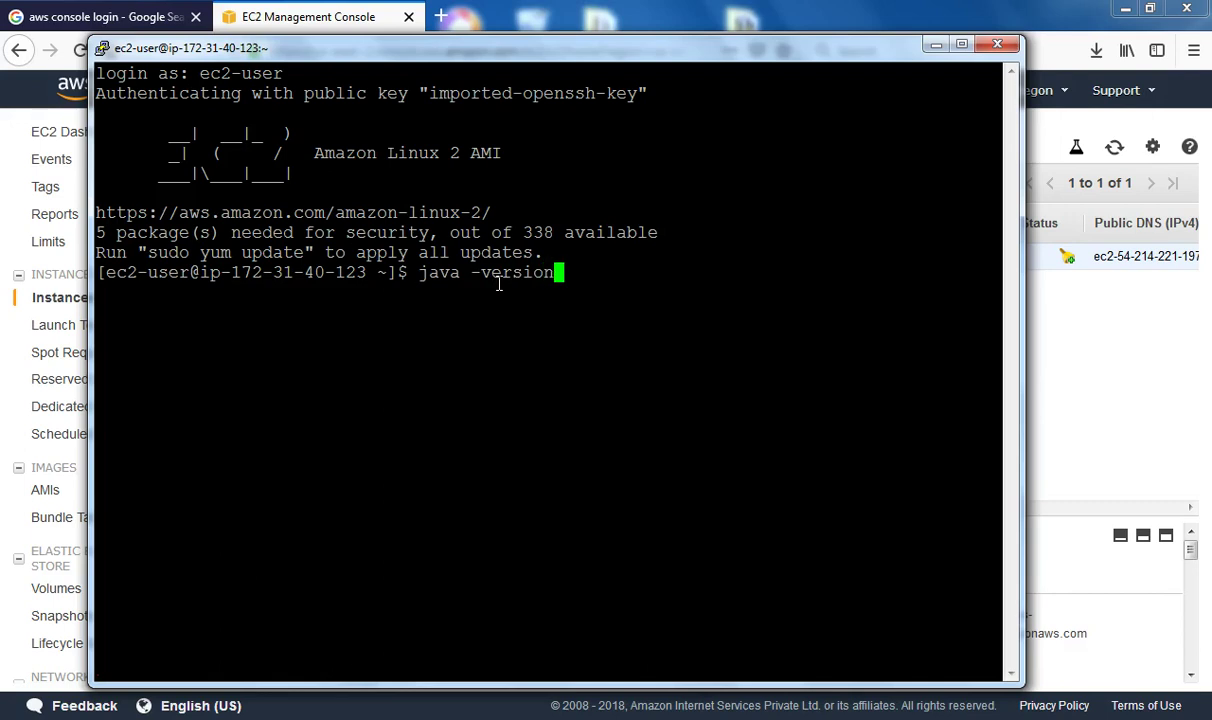
{"action": "key", "text": "Return"}
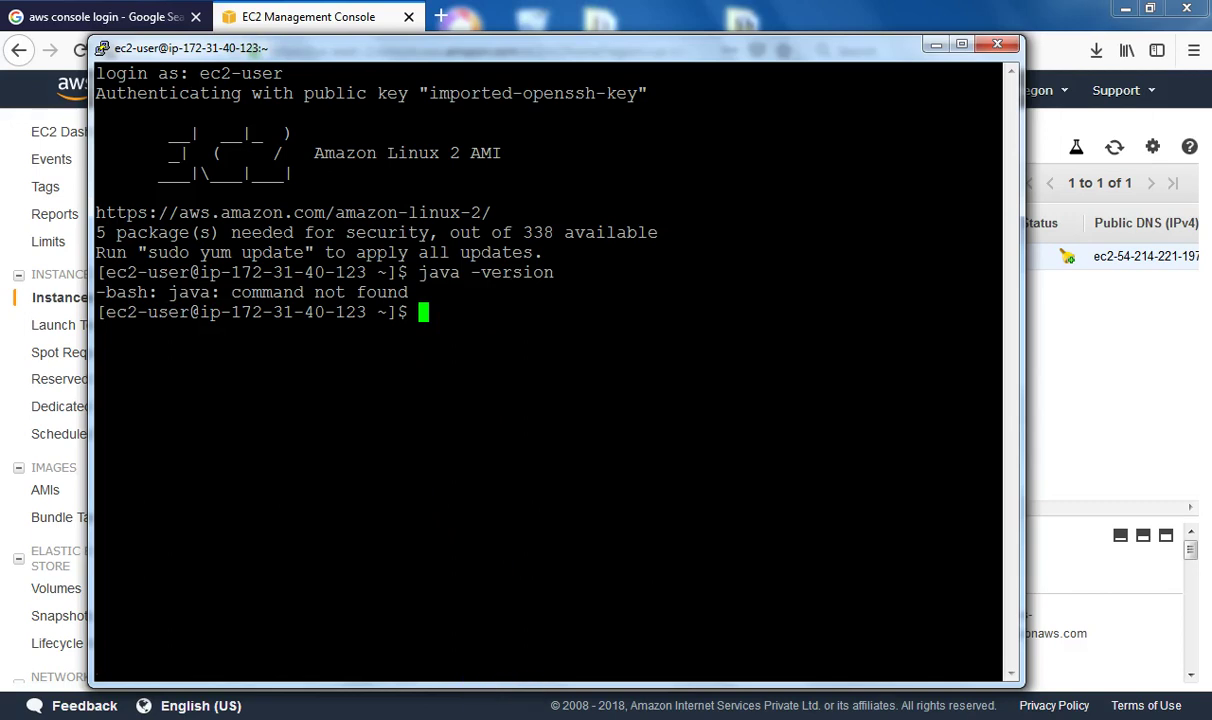
Switch between the terminal and EC2 console, then bring up the Notepad note with the JDK install command
{"action": "mouse_move", "coordinate": [553, 717]}
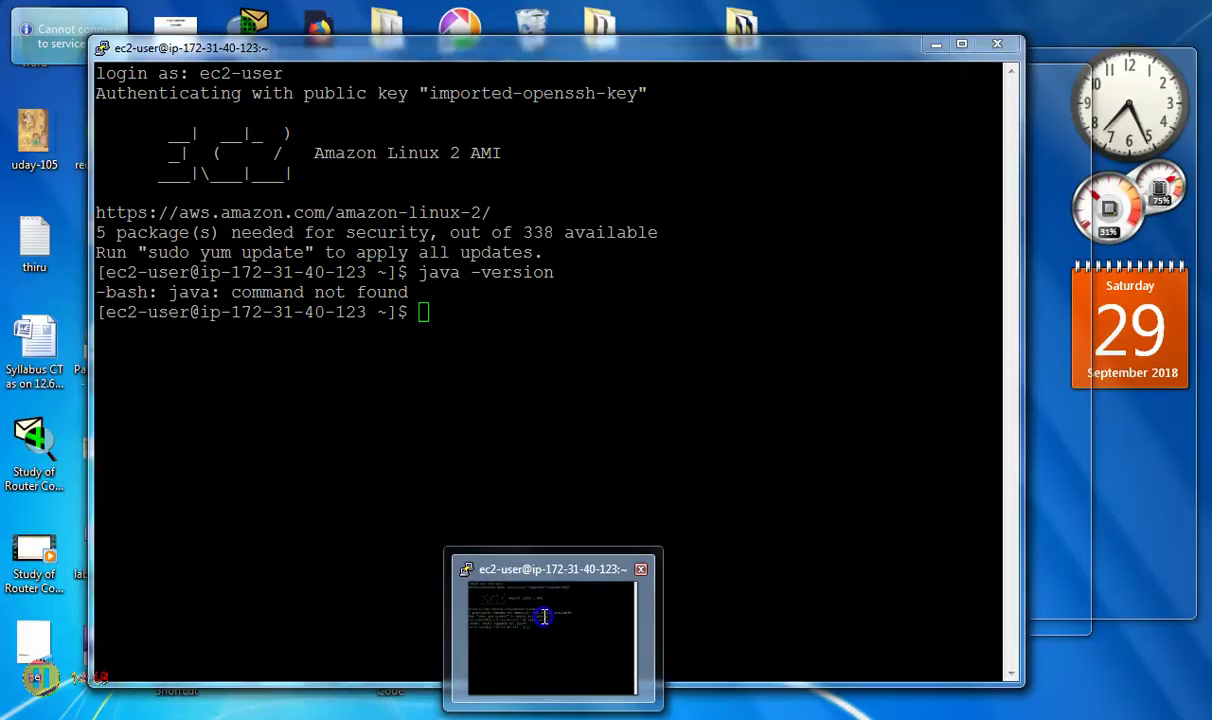
{"action": "left_click", "coordinate": [548, 608]}
{"action": "key", "text": "alt+Tab"}
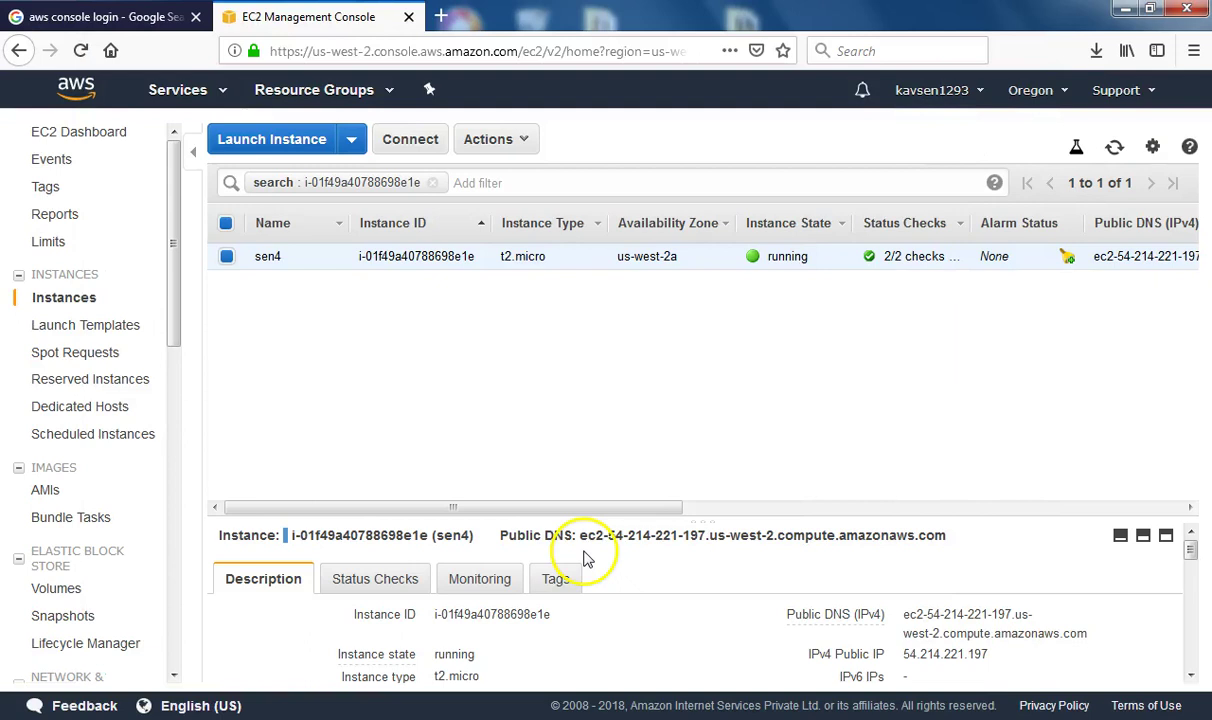
{"action": "key", "text": "alt+Tab"}
{"action": "mouse_move", "coordinate": [553, 717]}
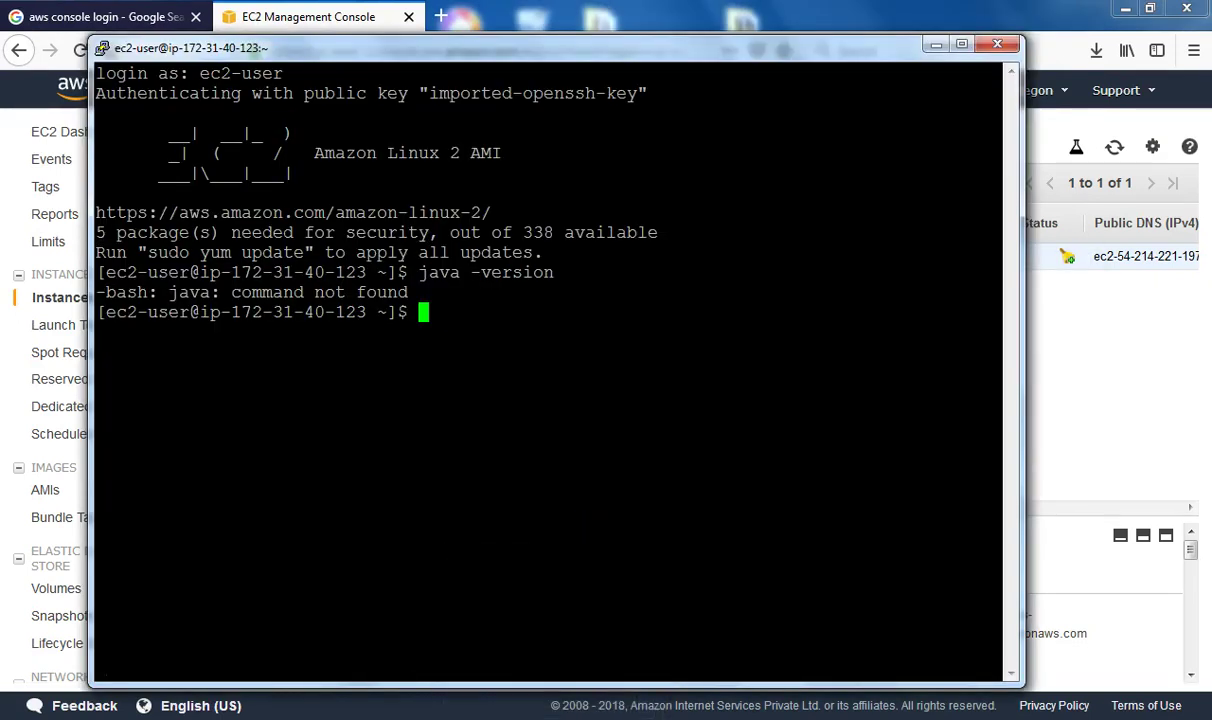
{"action": "key", "text": "alt+Tab"}
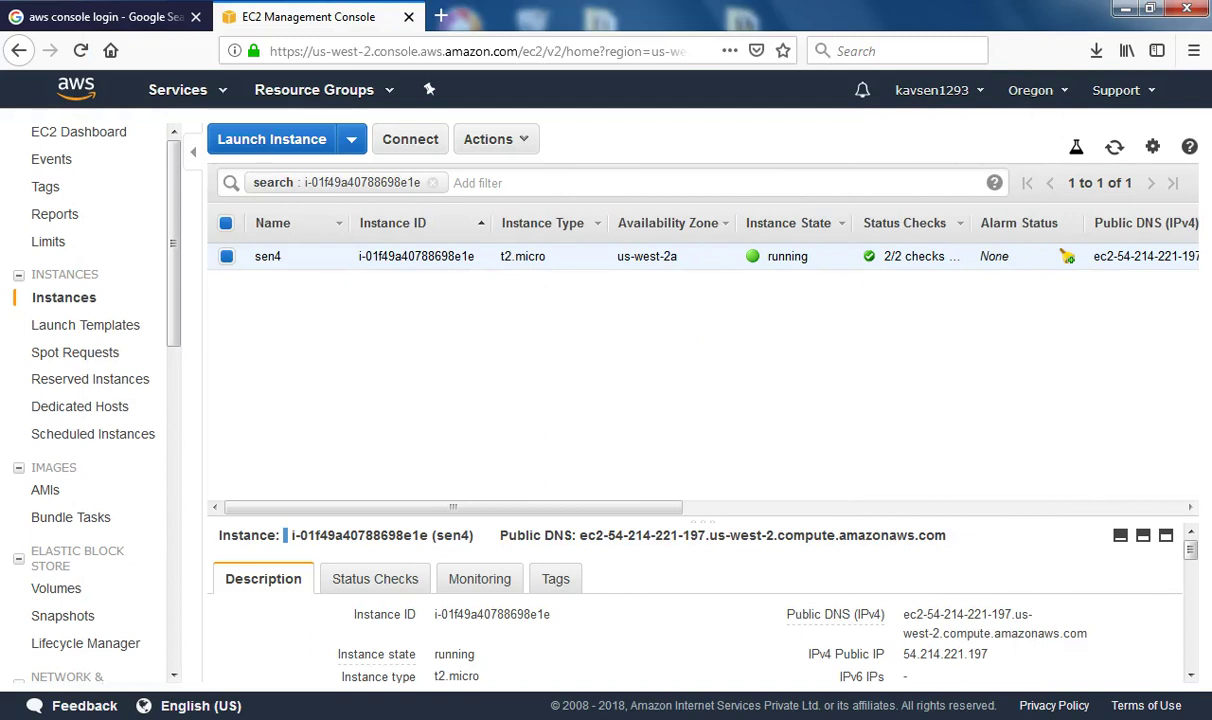
{"action": "key", "text": "alt+Tab"}
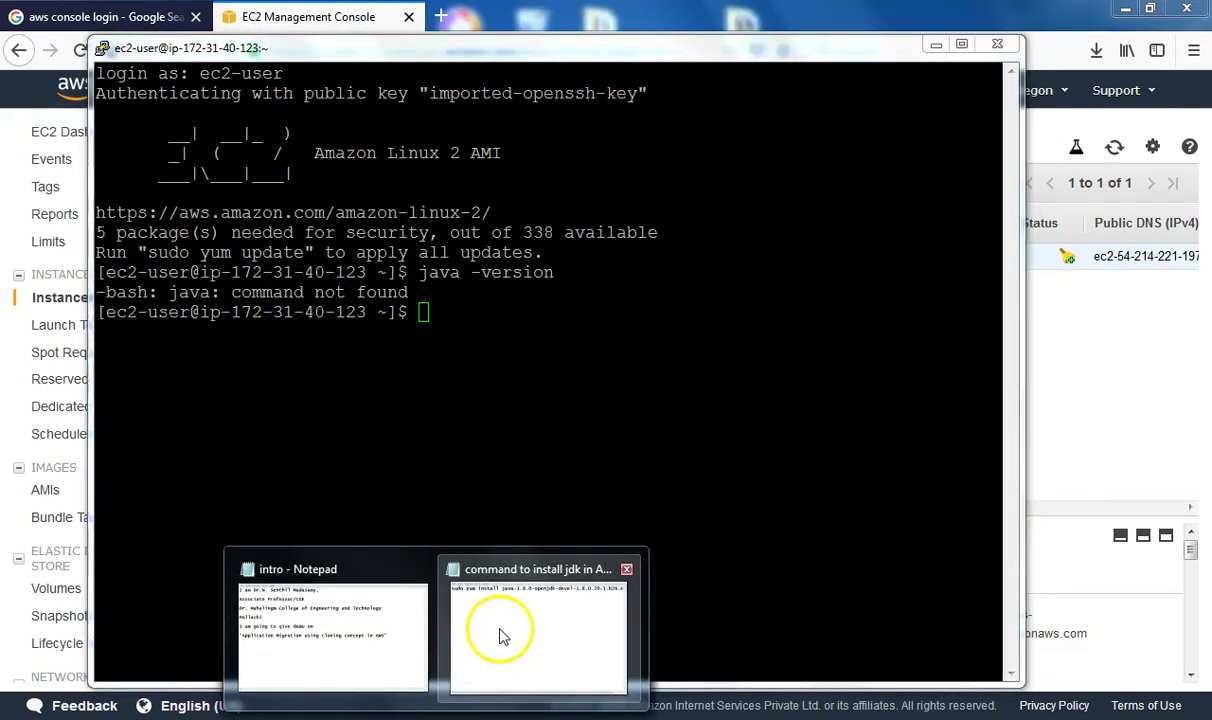
{"action": "left_click", "coordinate": [503, 637]}
Copy the java-1.8.0-openjdk-devel yum install command from Notepad and run it in PuTTY
{"action": "left_click", "coordinate": [1000, 41]}
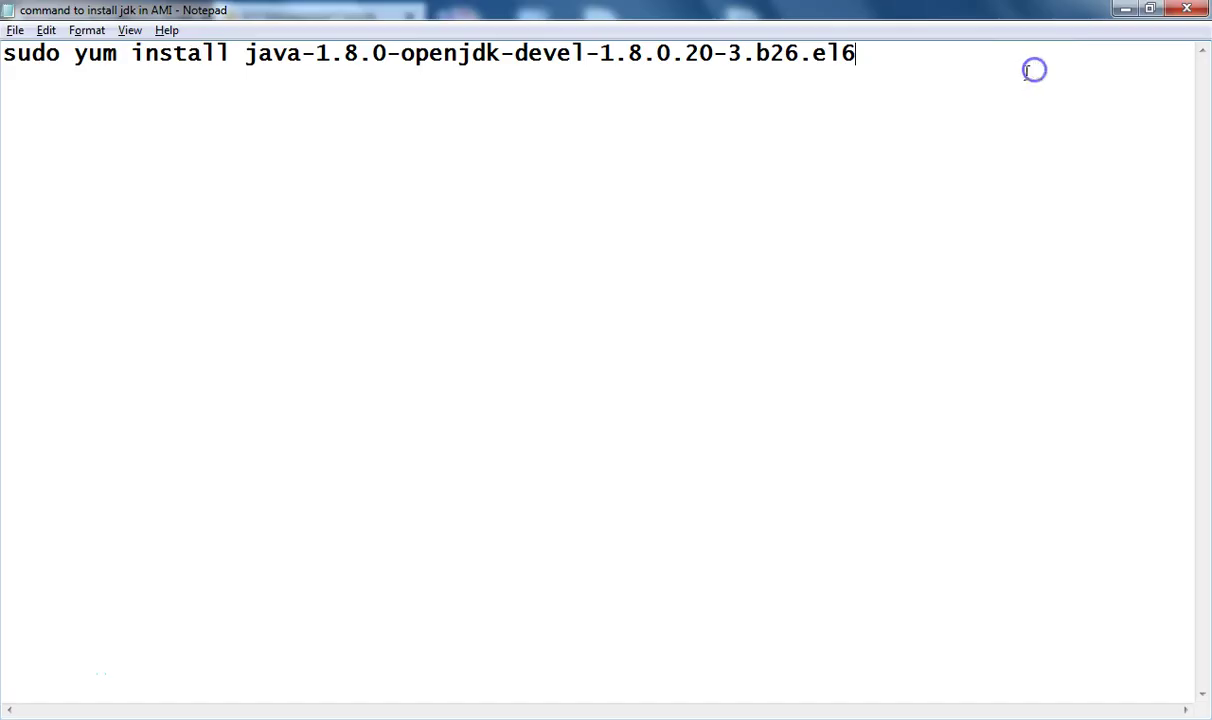
{"action": "left_click_drag", "start_coordinate": [856, 55], "coordinate": [35, 72]}
{"action": "key", "text": "ctrl+c"}
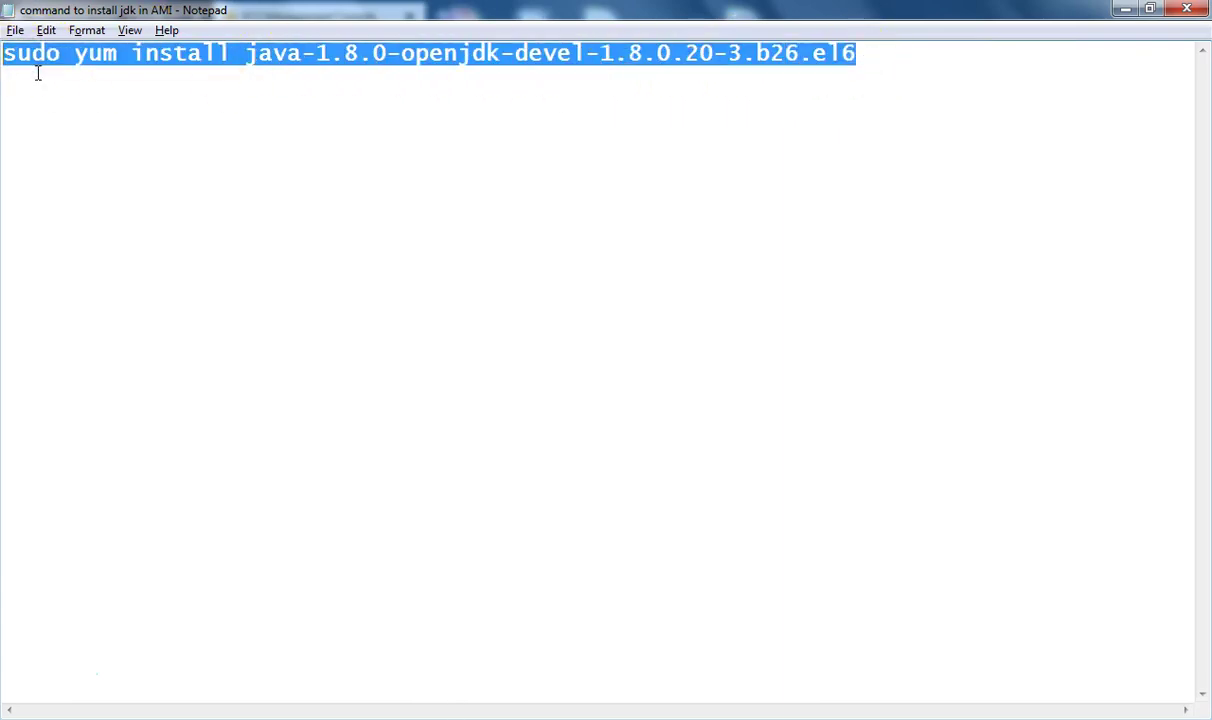
{"action": "left_click", "coordinate": [1131, 11]}
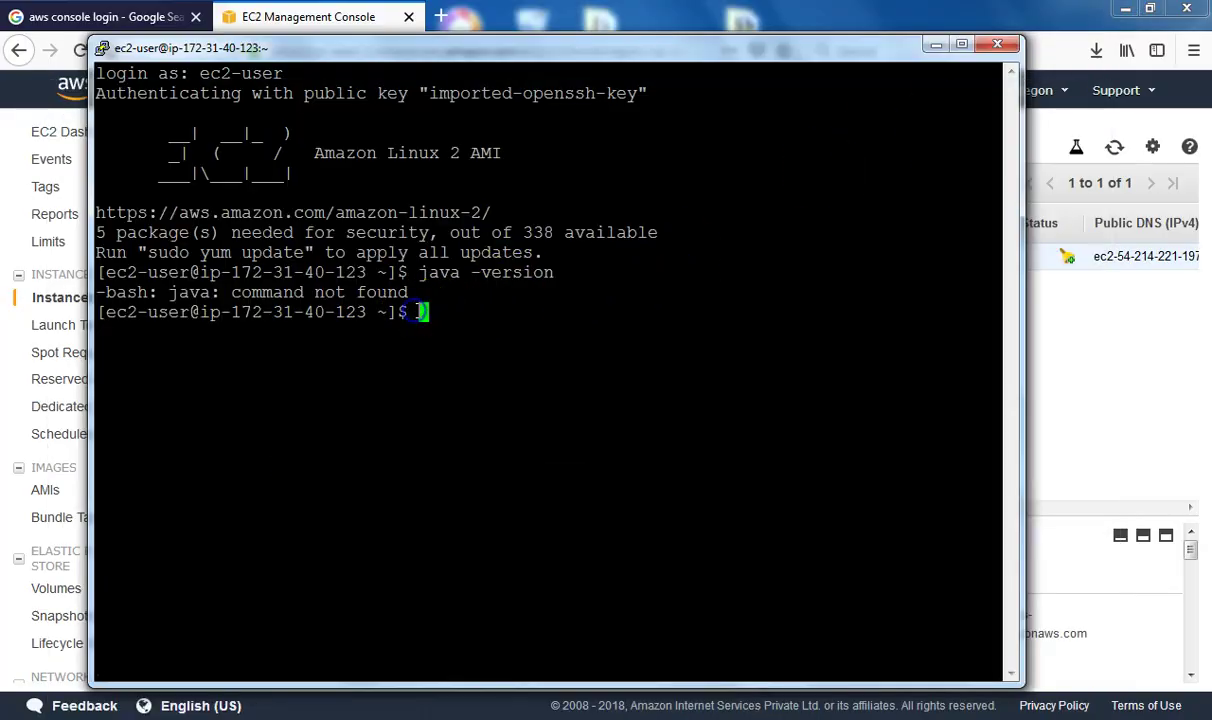
{"action": "right_click", "coordinate": [433, 310]}
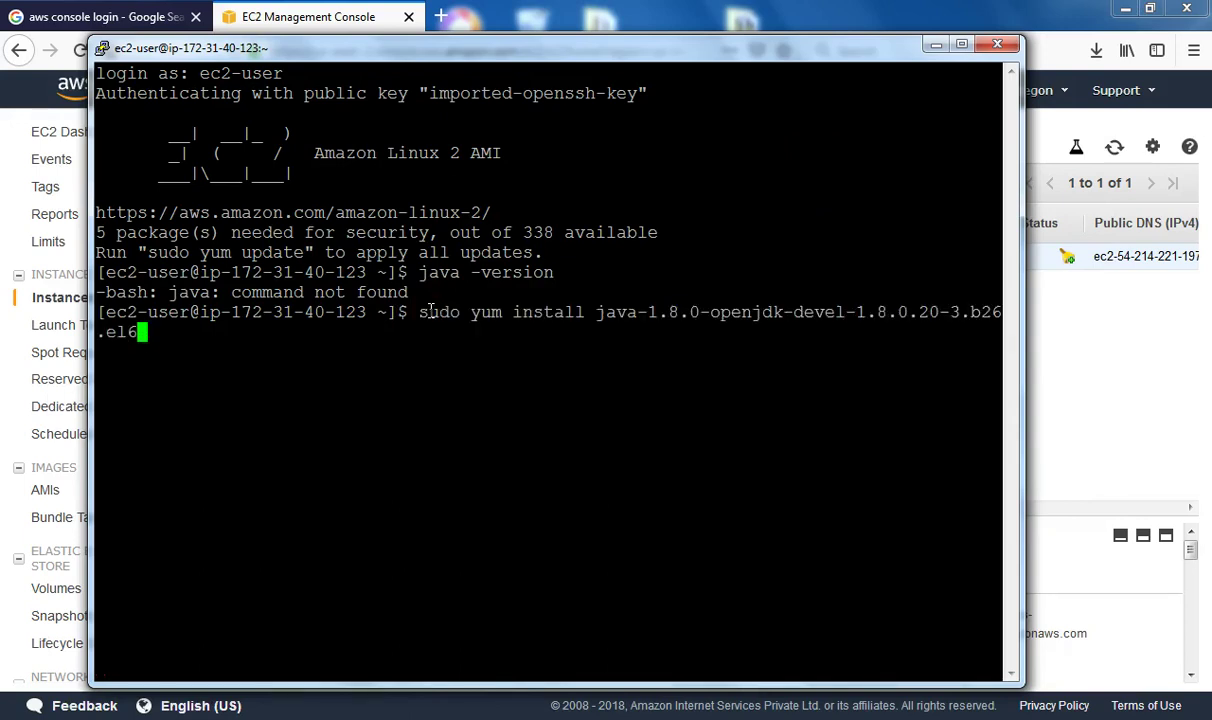
{"action": "key", "text": "Return"}
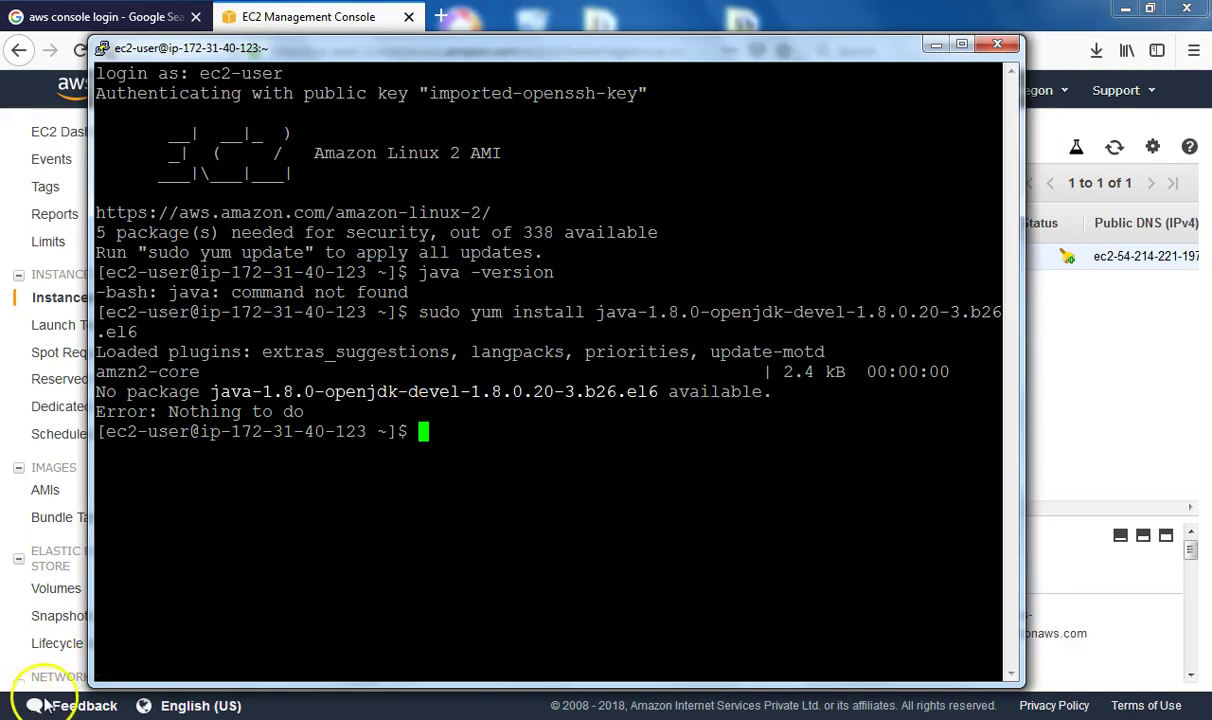
{"action": "key", "text": "alt+Tab"}
{"action": "key", "text": "alt+Tab"}
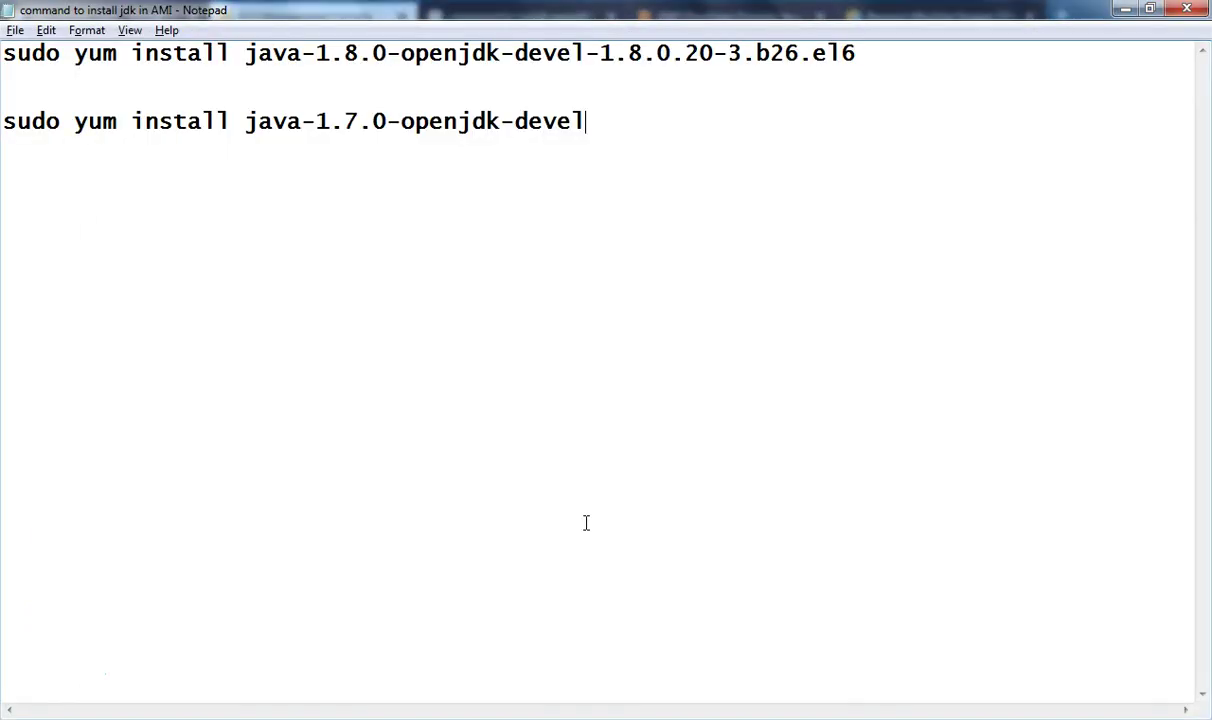
Install Java 1.7.0 openjdk-devel with the copied yum command, answering y to confirm
{"action": "left_click_drag", "start_coordinate": [590, 122], "coordinate": [3, 124]}
{"action": "key", "text": "ctrl+c"}
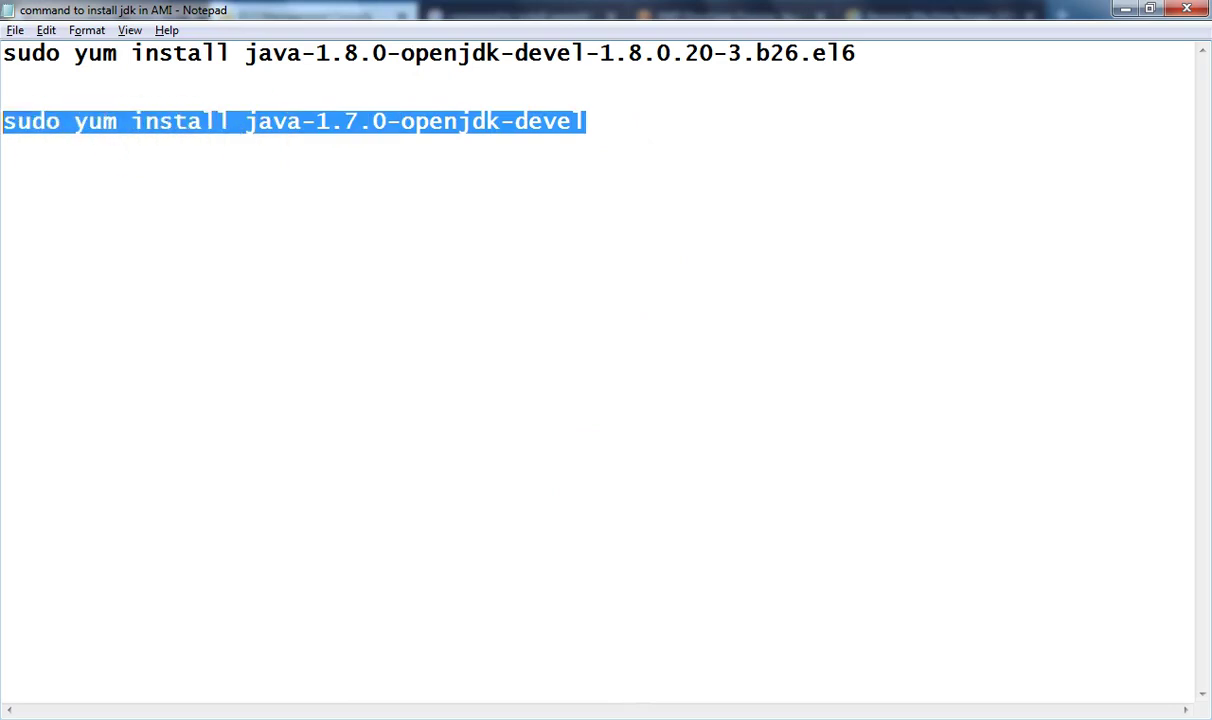
{"action": "key", "text": "alt+Tab"}
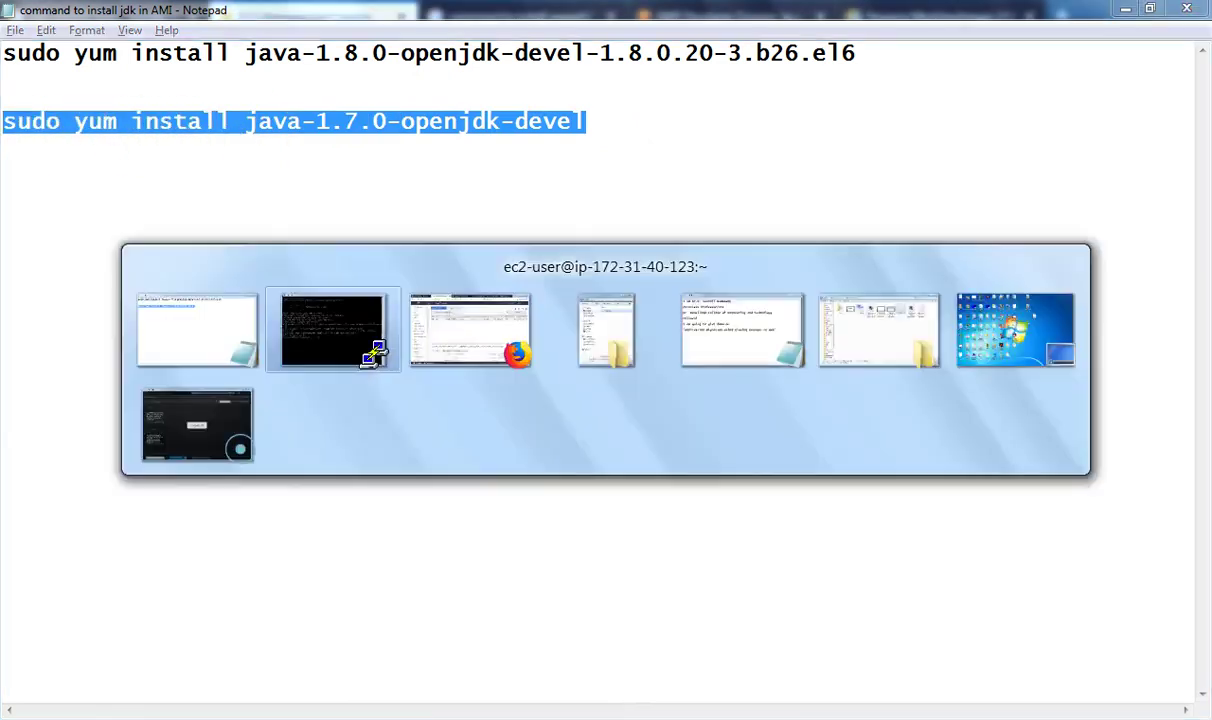
{"action": "right_click", "coordinate": [450, 430]}
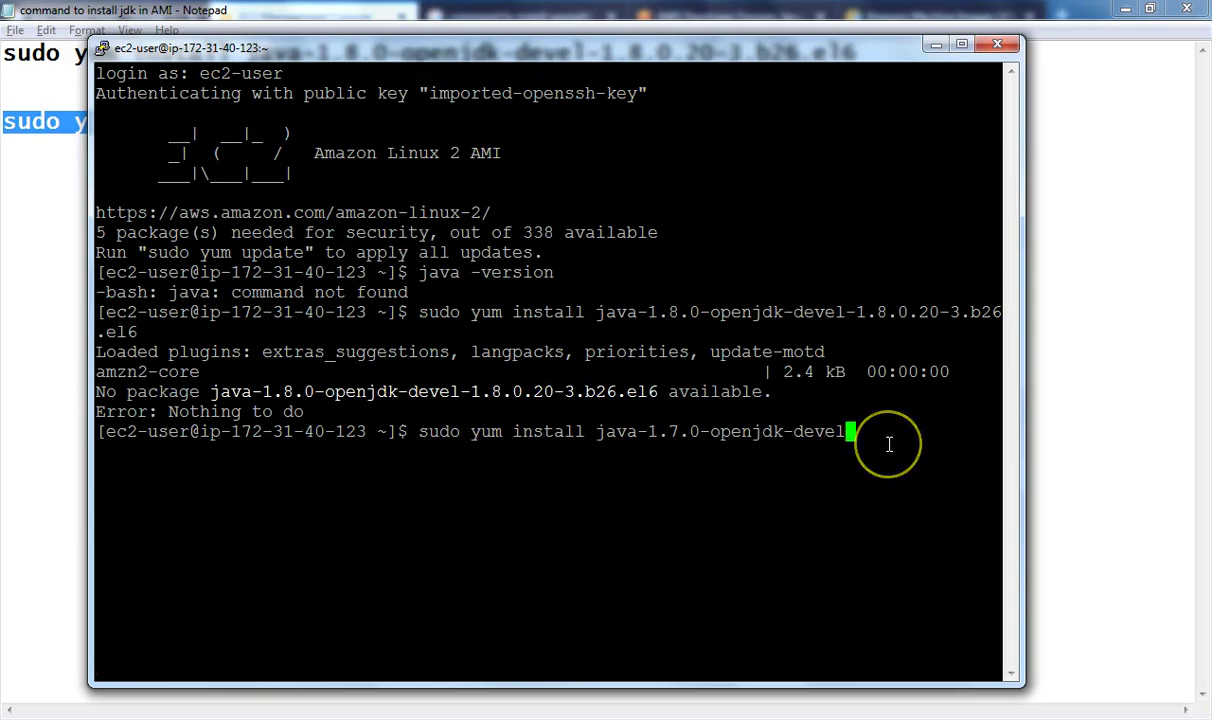
{"action": "key", "text": "Return"}
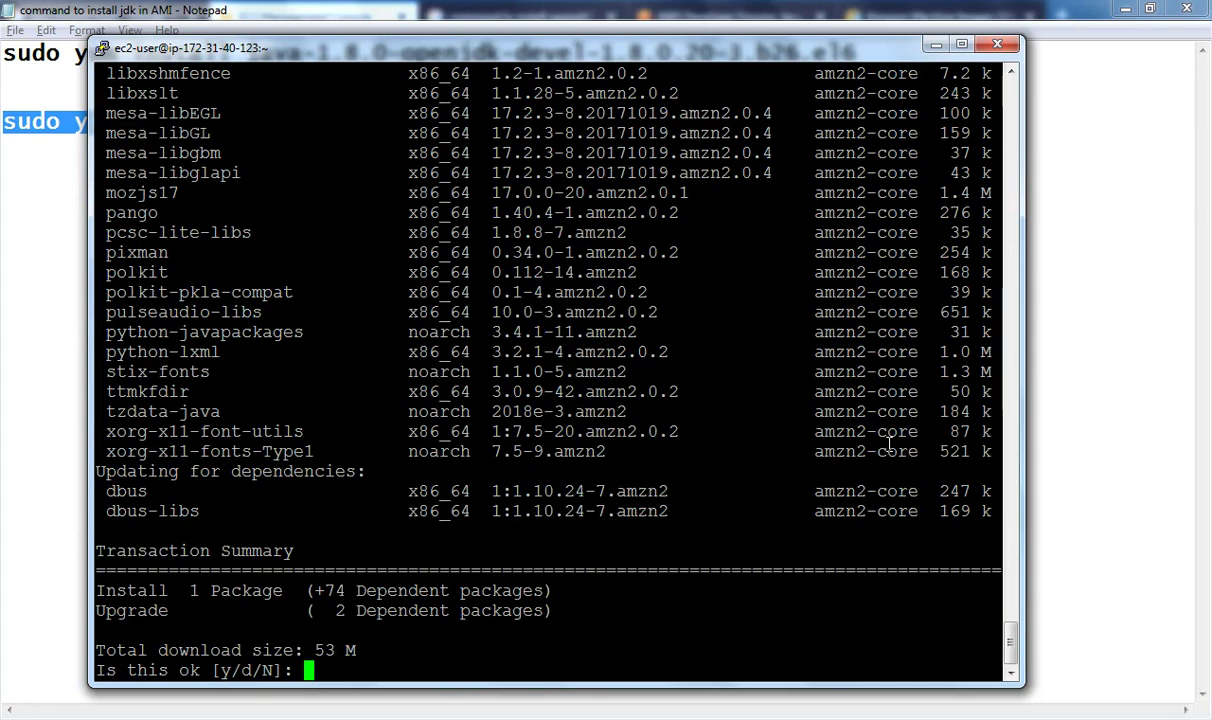
{"action": "type", "text": "y"}
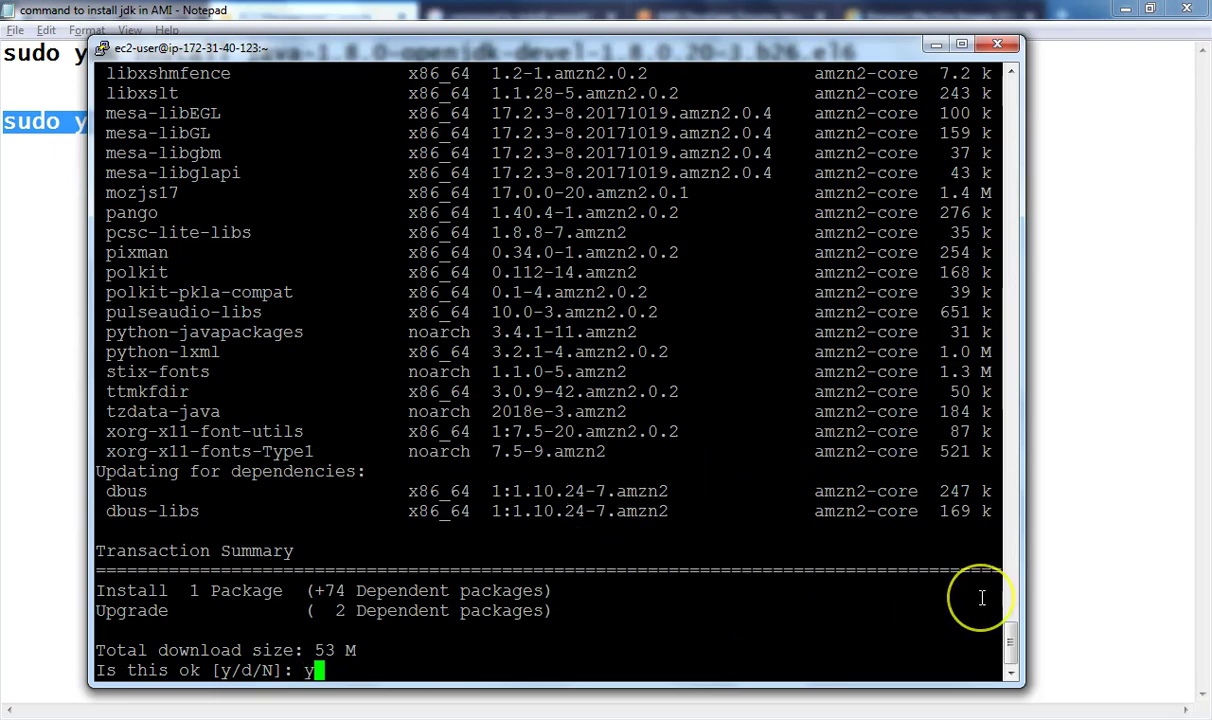
{"action": "key", "text": "Return"}
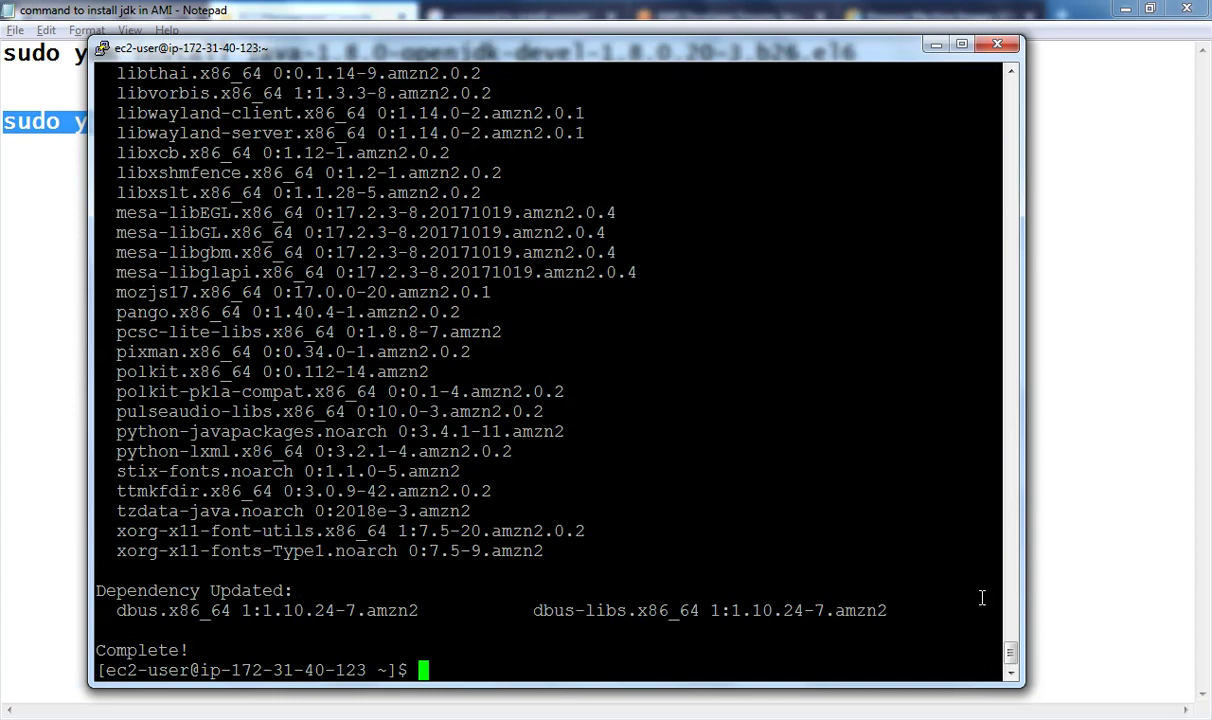
Run java -version to confirm OpenJDK 1.7.0_191 is installed
{"action": "type", "text": "java -version"}
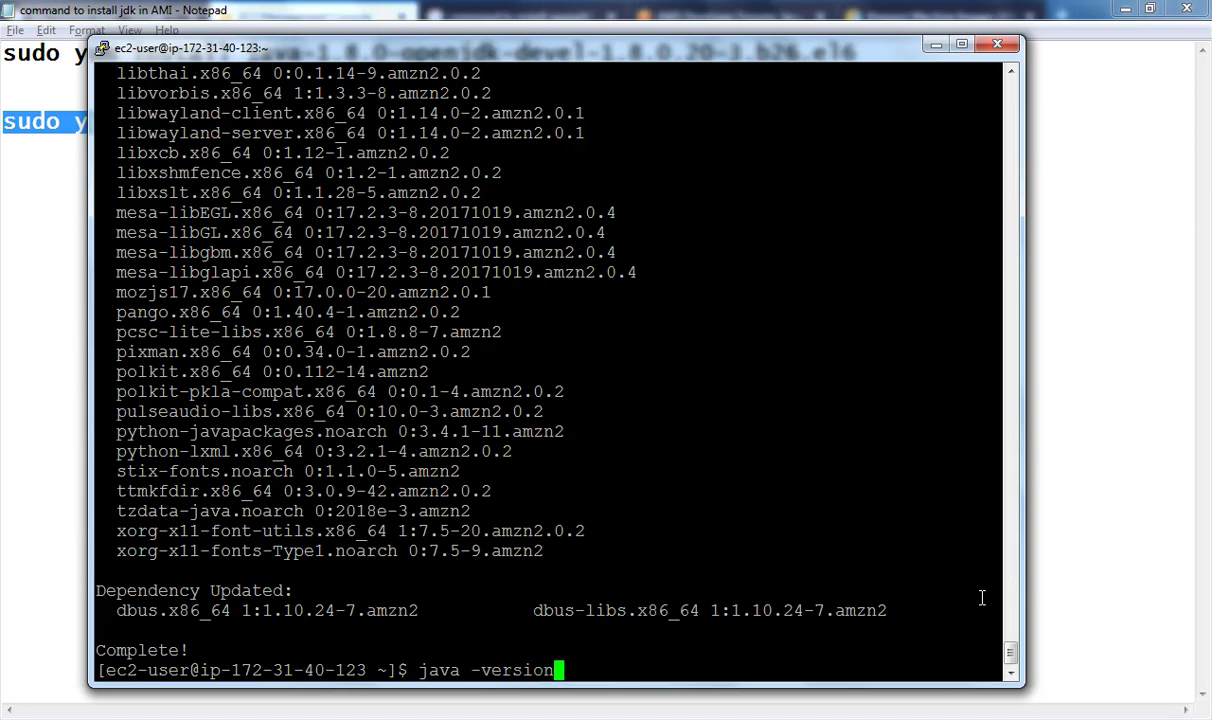
{"action": "key", "text": "Return"}
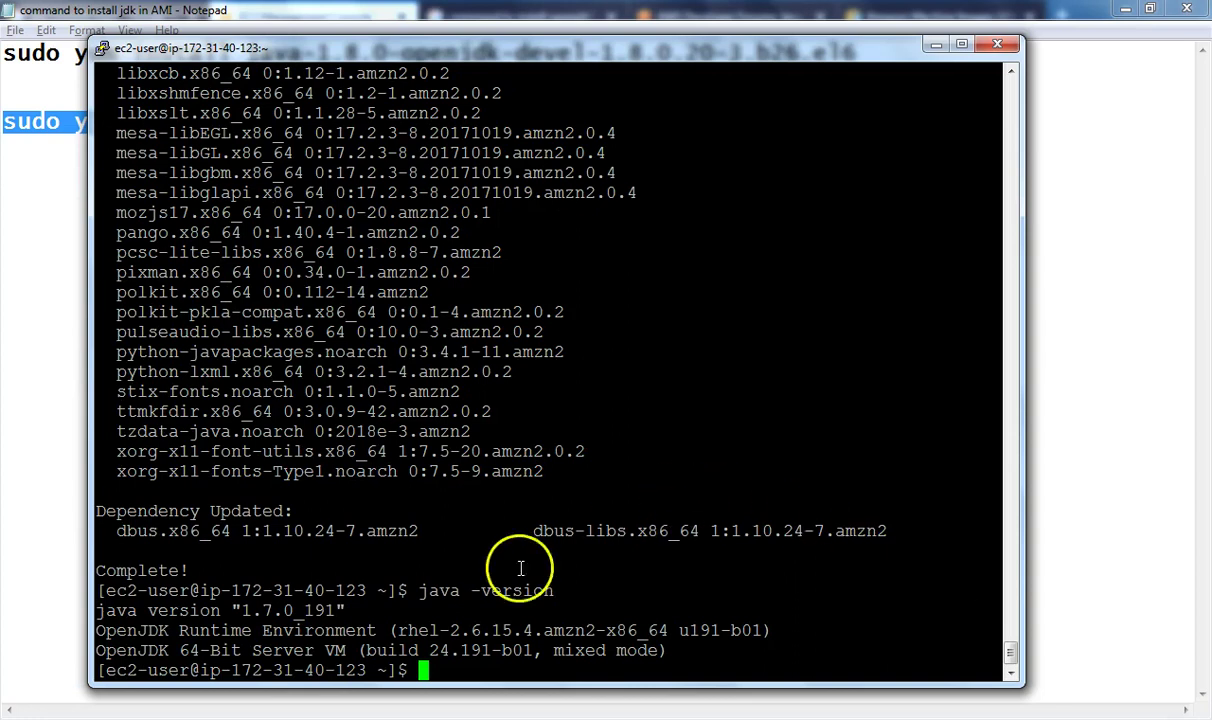
{"action": "left_click_drag", "start_coordinate": [352, 610], "coordinate": [97, 610]}
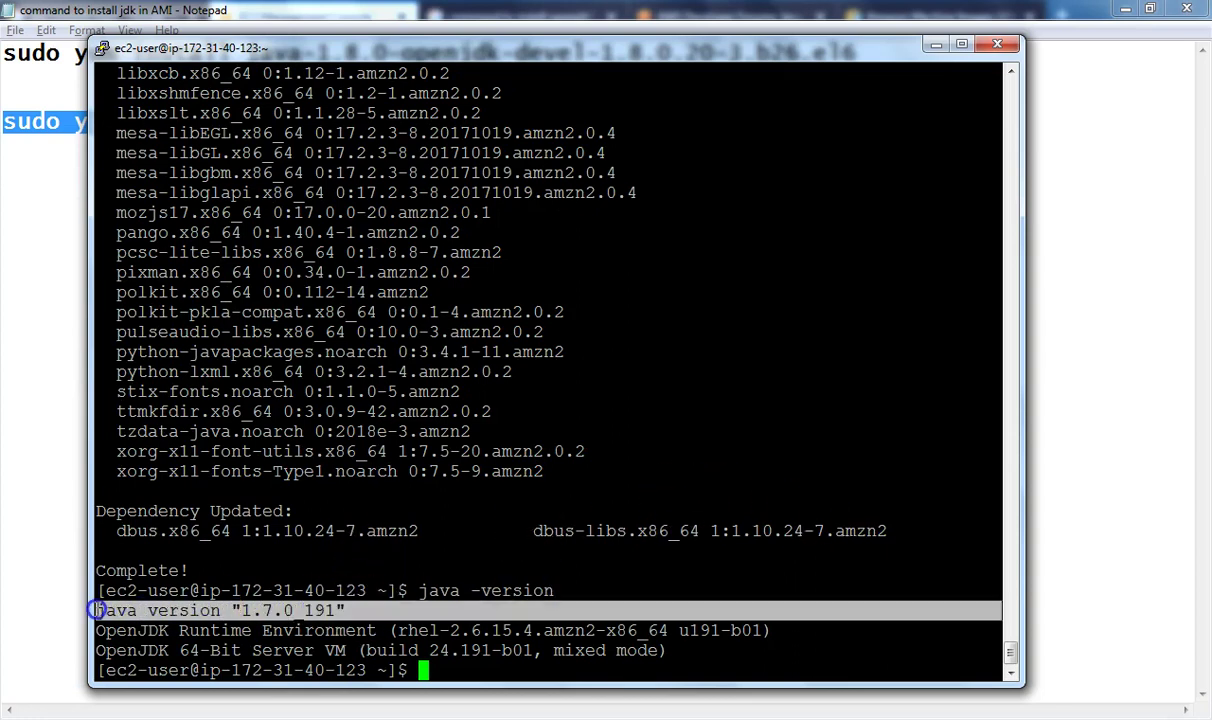
{"action": "left_click", "coordinate": [441, 671]}
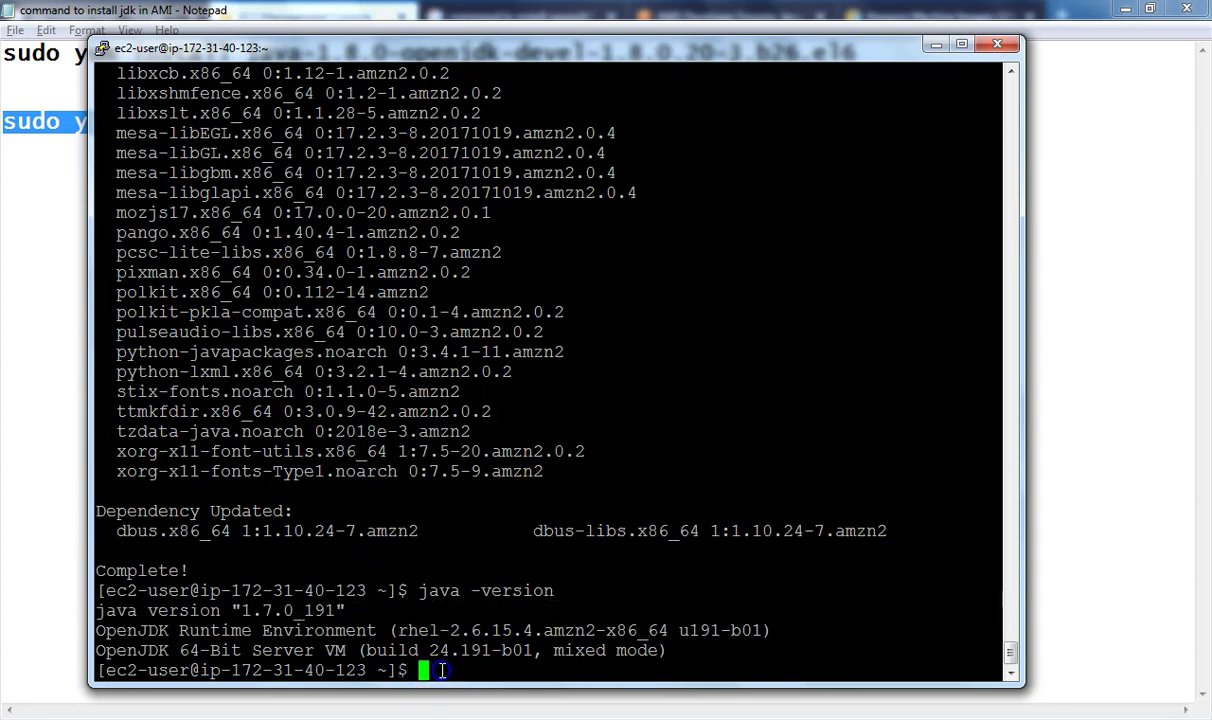
Run javac to verify the Java compiler prints its usage options
{"action": "type", "text": "javac"}
{"action": "key", "text": "Return"}
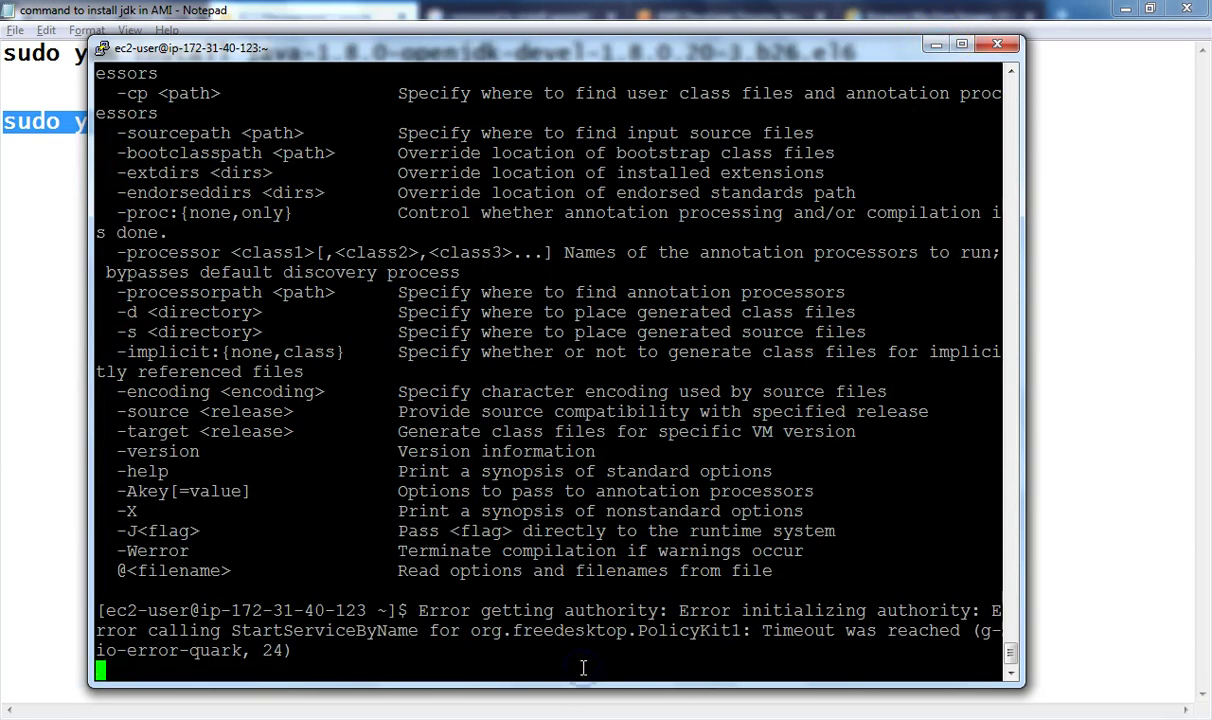
{"action": "key", "text": "Return"}
{"action": "key", "text": "Return"}
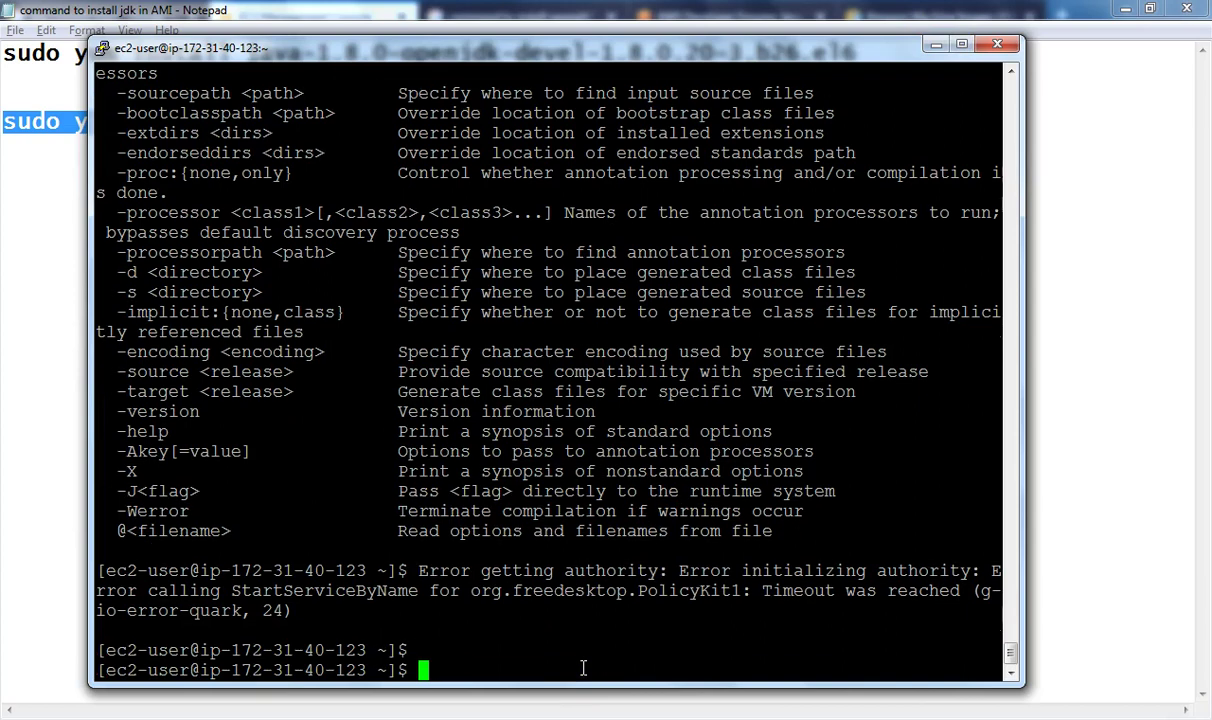
End the SSH session with exit, closing PuTTY to reveal the EC2 console
{"action": "left_click", "coordinate": [935, 46]}
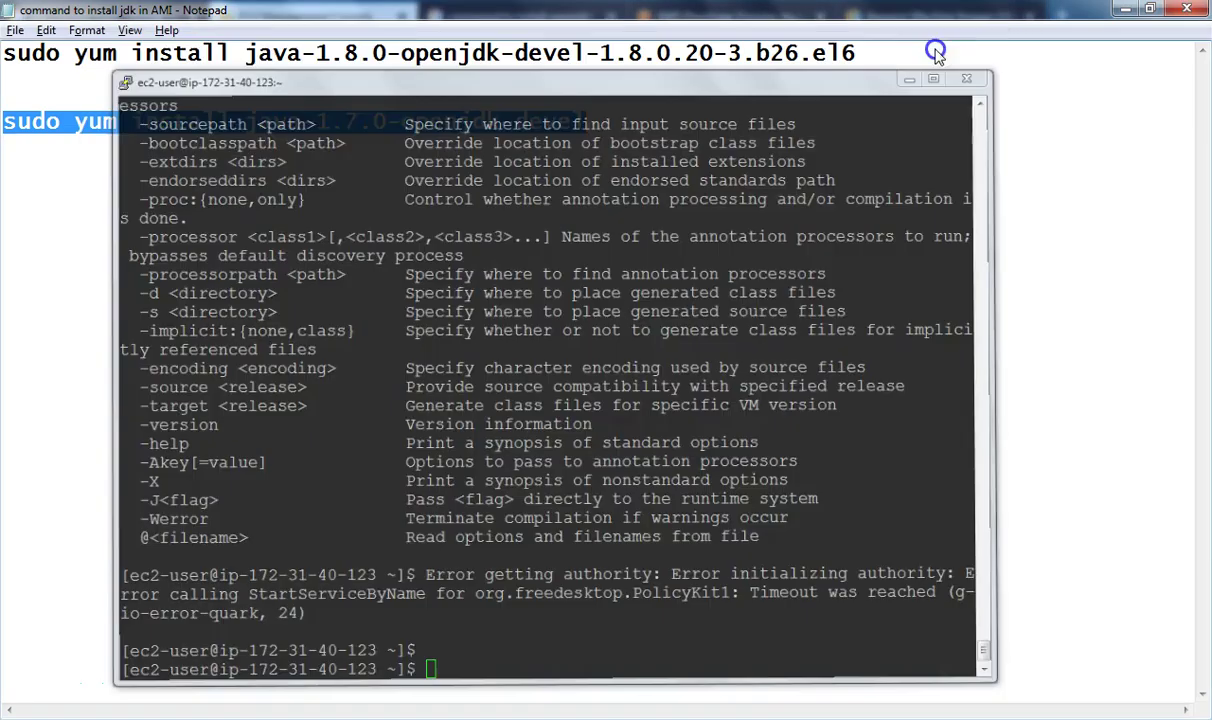
{"action": "left_click", "coordinate": [1124, 9]}
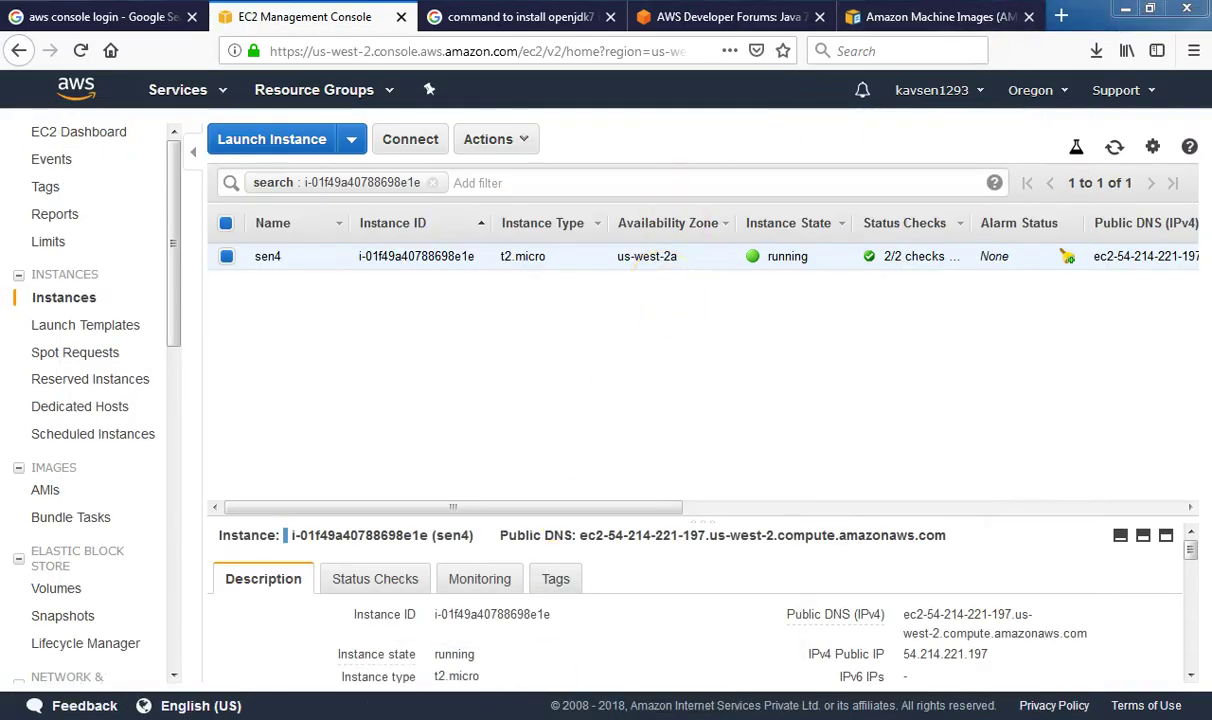
{"action": "key", "text": "alt+Tab"}
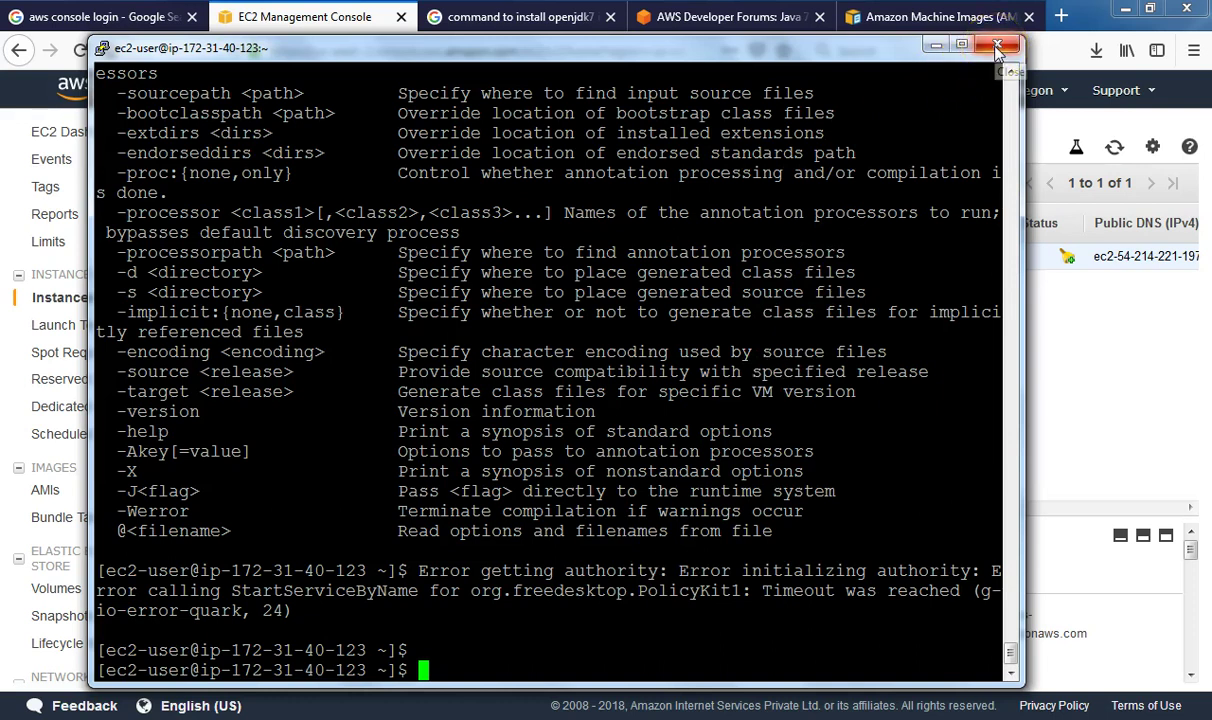
{"action": "left_click", "coordinate": [482, 614]}
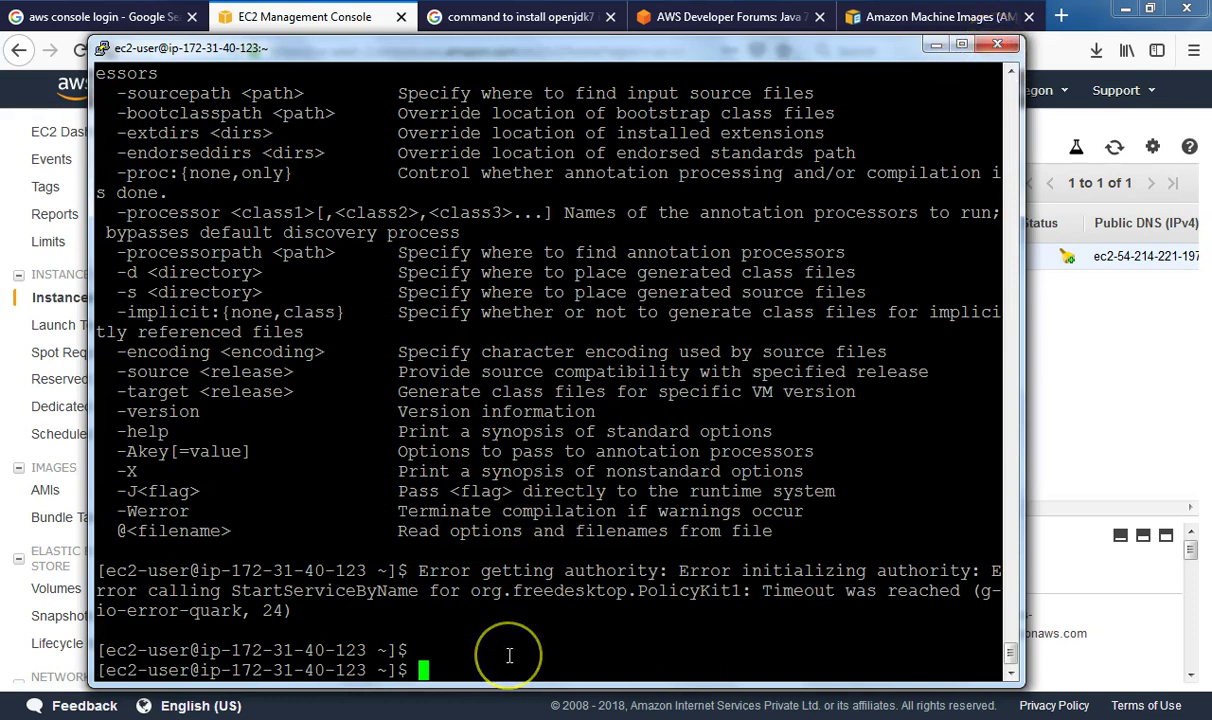
{"action": "type", "text": "e"}
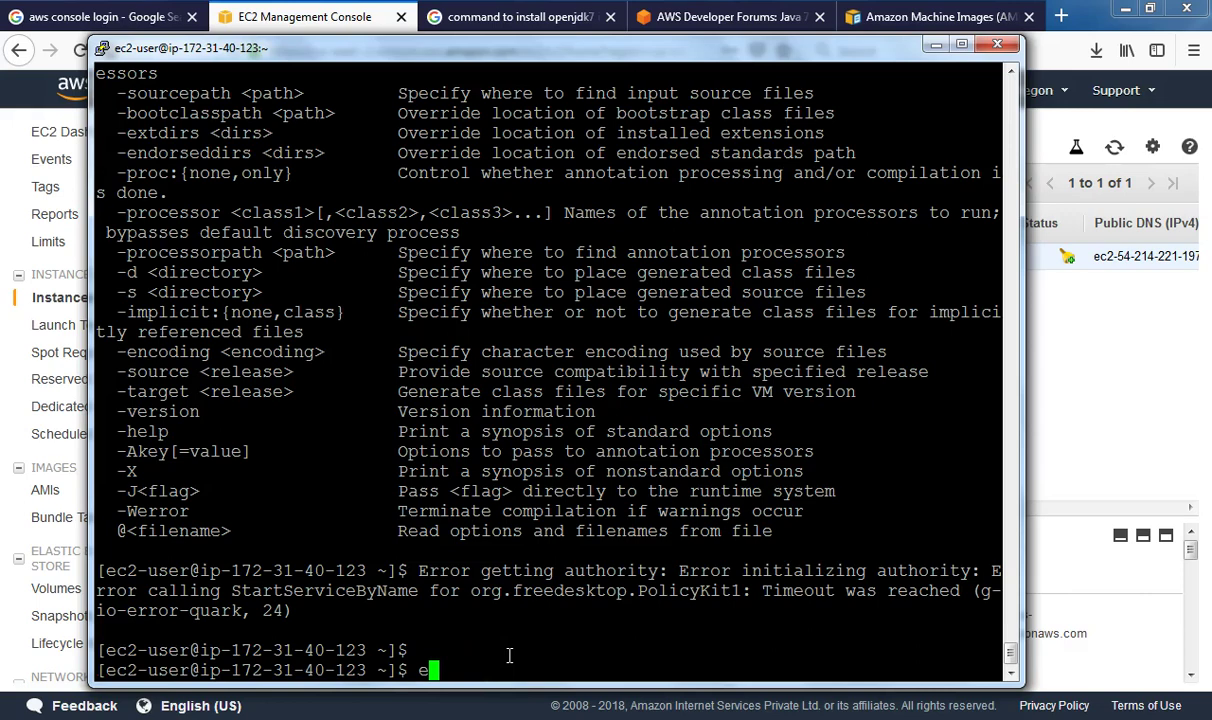
{"action": "type", "text": "xit"}
{"action": "key", "text": "Return"}
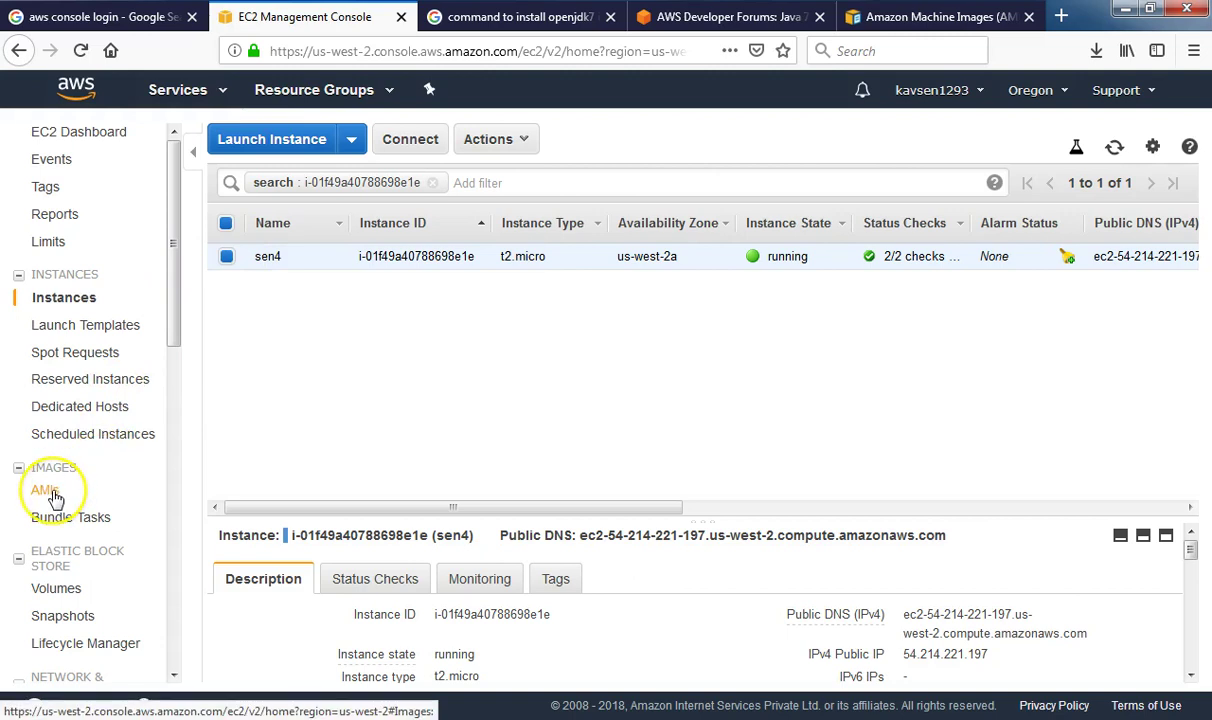
Stop the sen4 instance via Actions > Instance State > Stop and confirm with Yes, Stop
{"action": "left_click", "coordinate": [488, 143]}
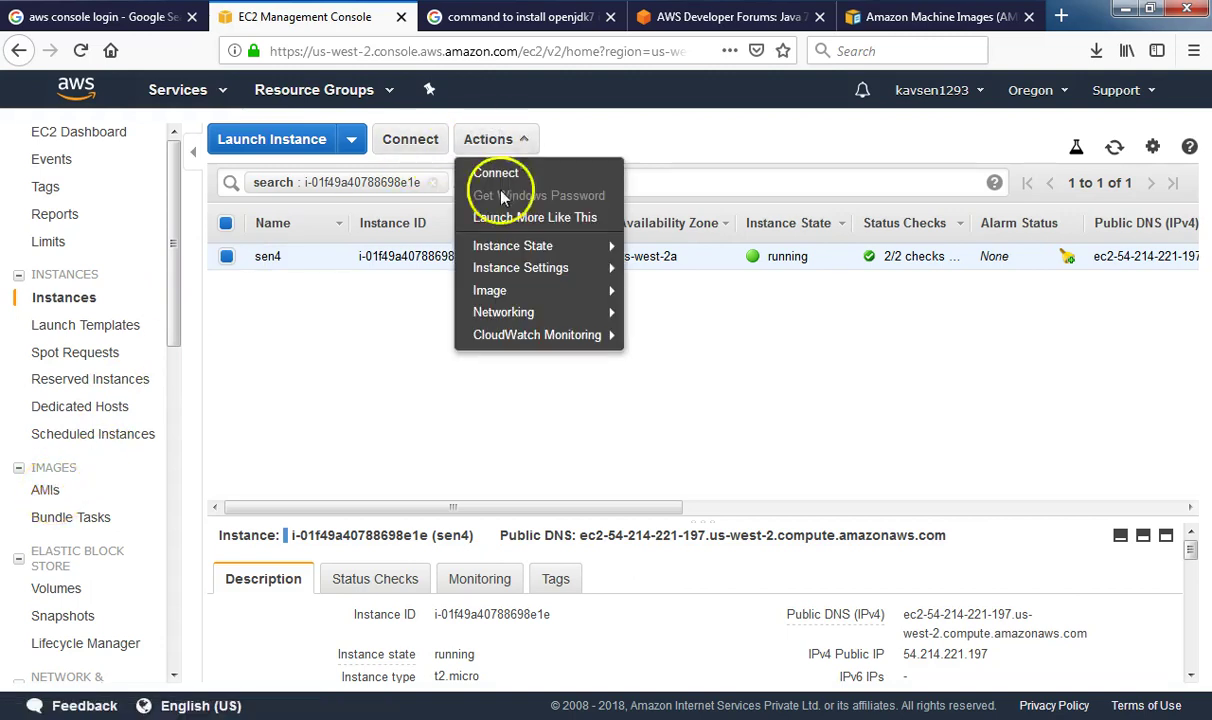
{"action": "left_click", "coordinate": [503, 291]}
{"action": "left_click", "coordinate": [400, 325]}
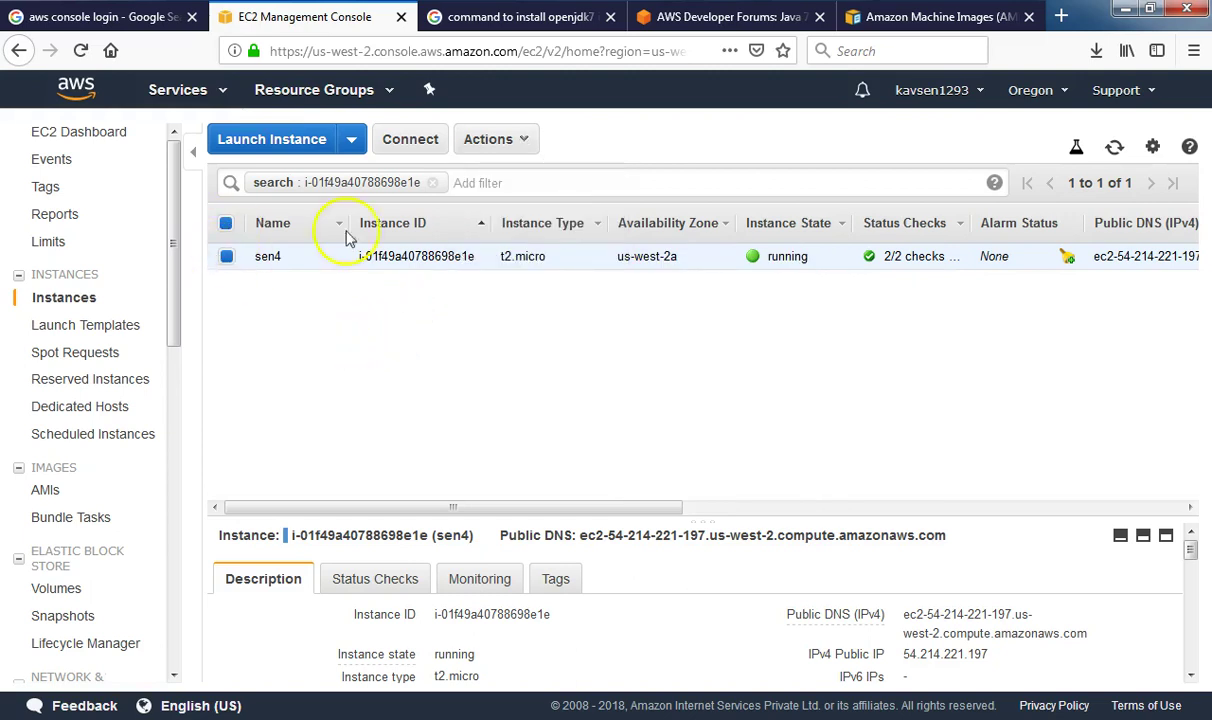
{"action": "left_click", "coordinate": [505, 140]}
{"action": "left_click", "coordinate": [740, 300]}
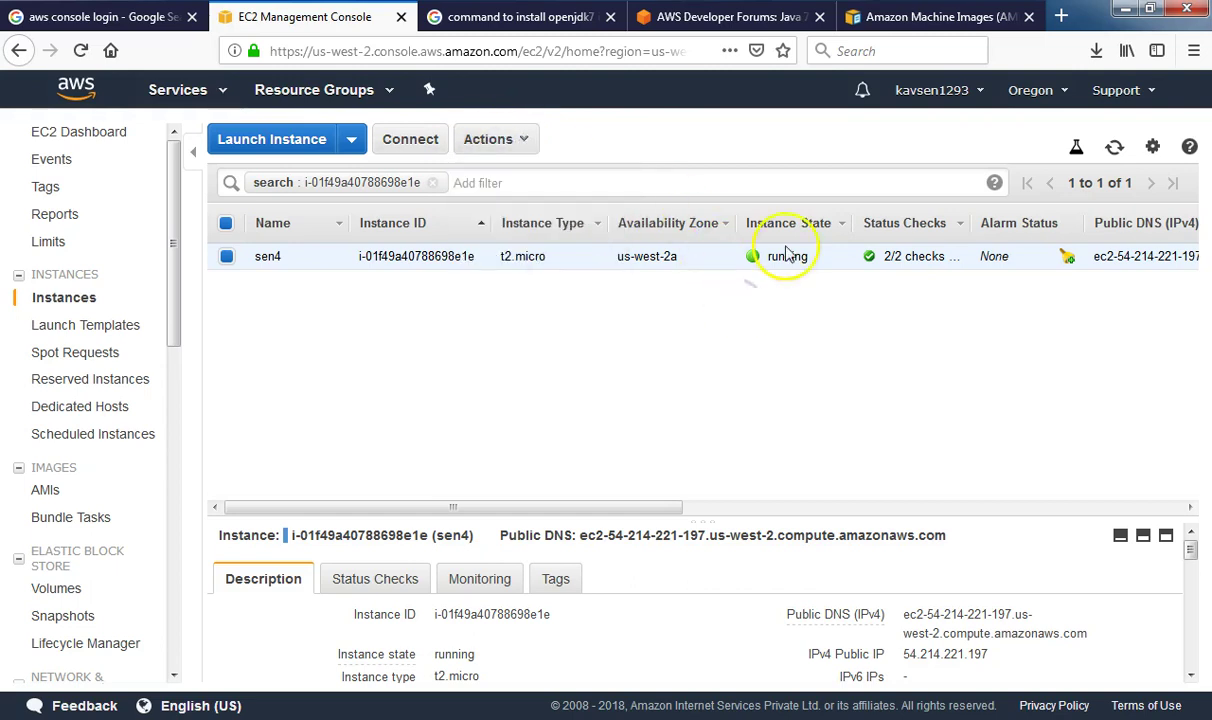
{"action": "left_click", "coordinate": [495, 140]}
{"action": "mouse_move", "coordinate": [545, 298]}
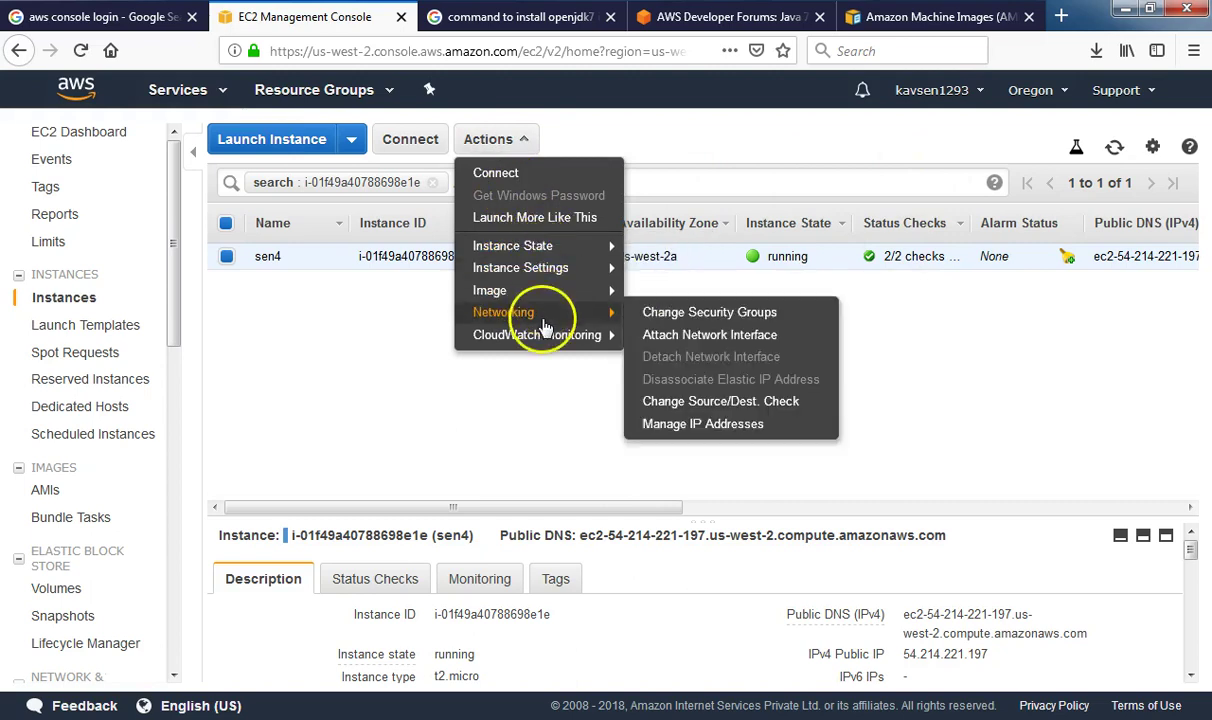
{"action": "mouse_move", "coordinate": [538, 245]}
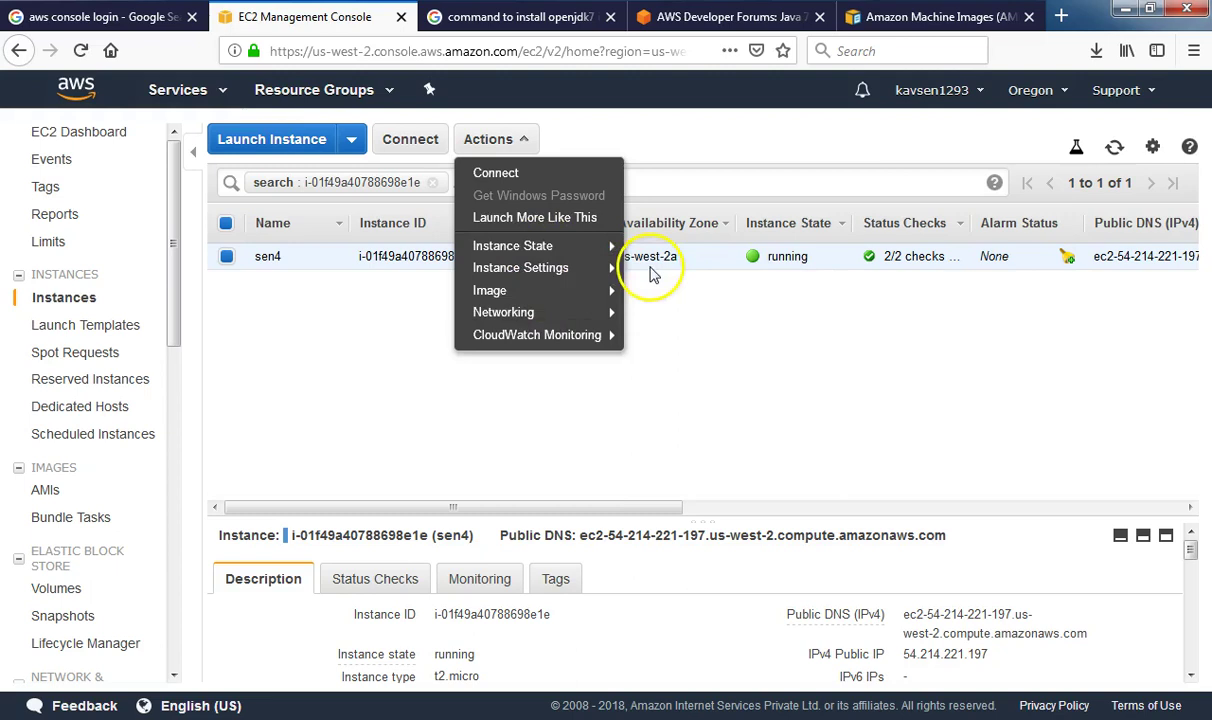
{"action": "left_click", "coordinate": [652, 270]}
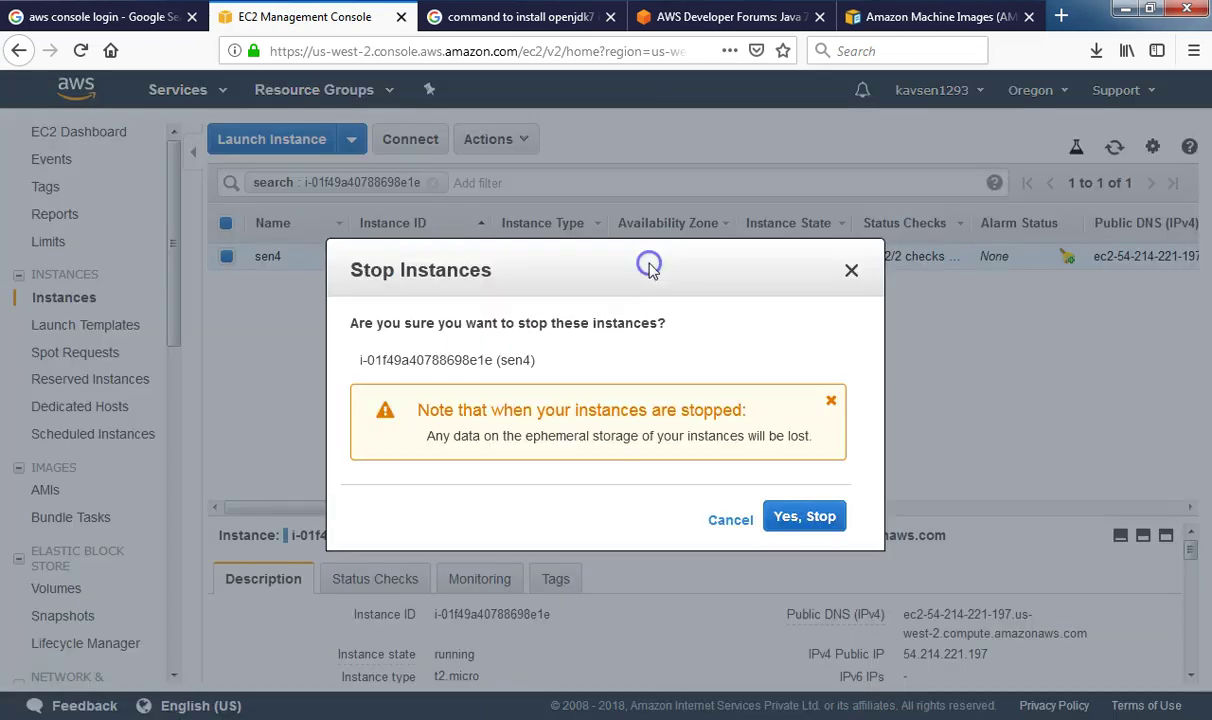
{"action": "left_click", "coordinate": [810, 516]}
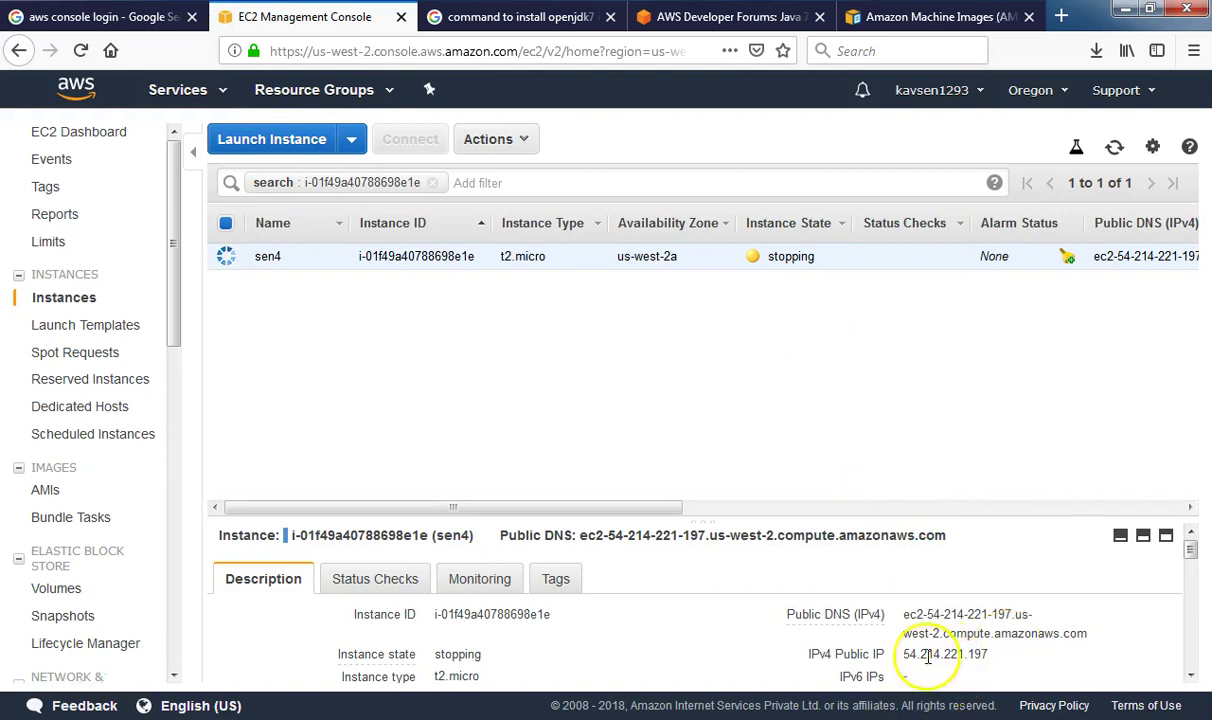
{"action": "left_click", "coordinate": [1005, 656]}
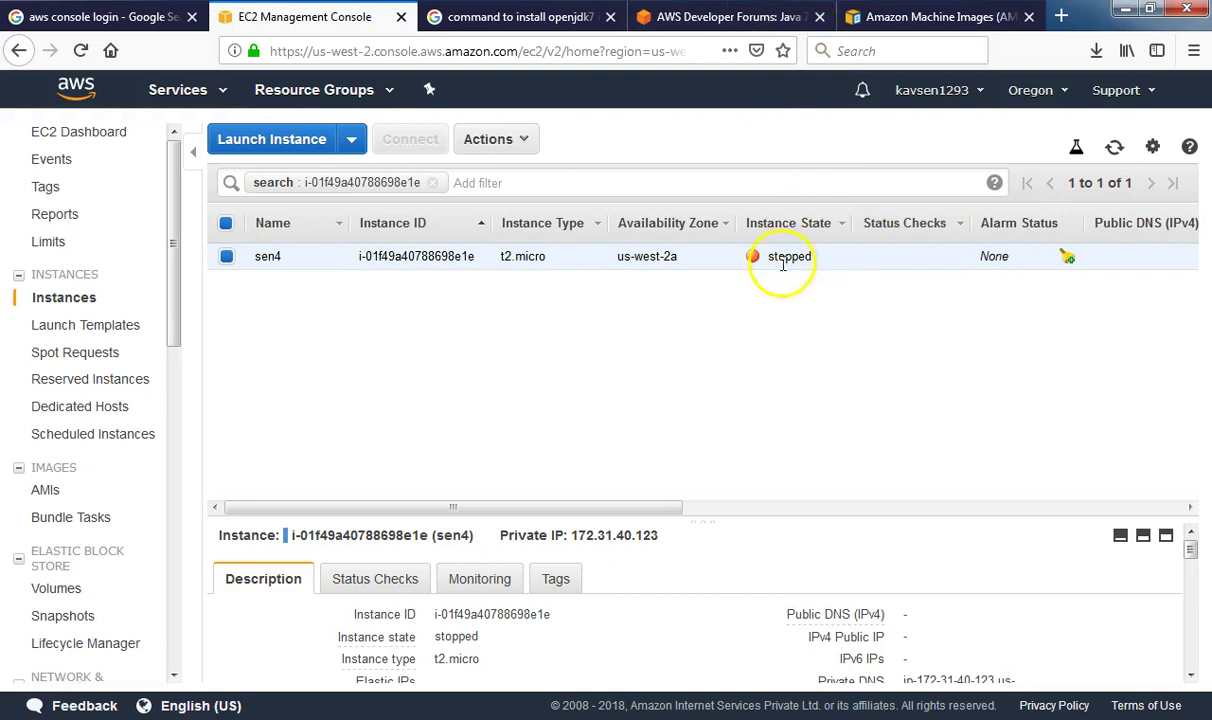
{"action": "left_click", "coordinate": [480, 140]}
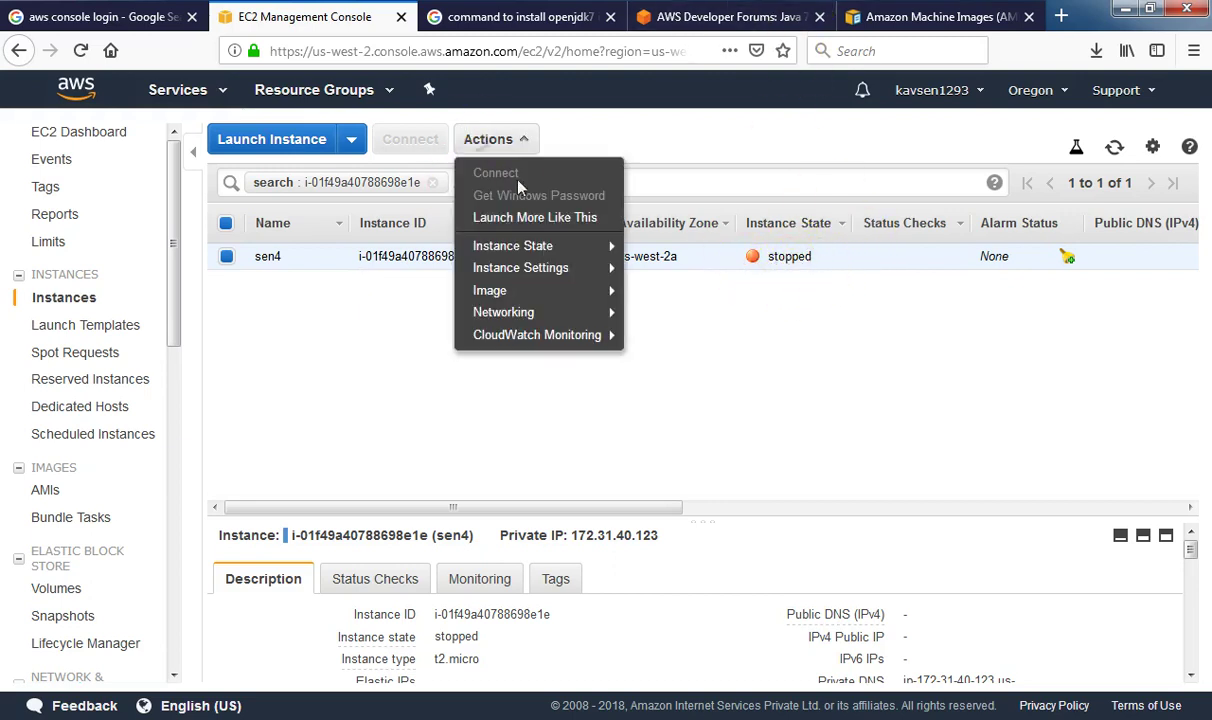
Start Create Image for sen4 and name the image sen4-AMI-image
{"action": "mouse_move", "coordinate": [555, 295]}
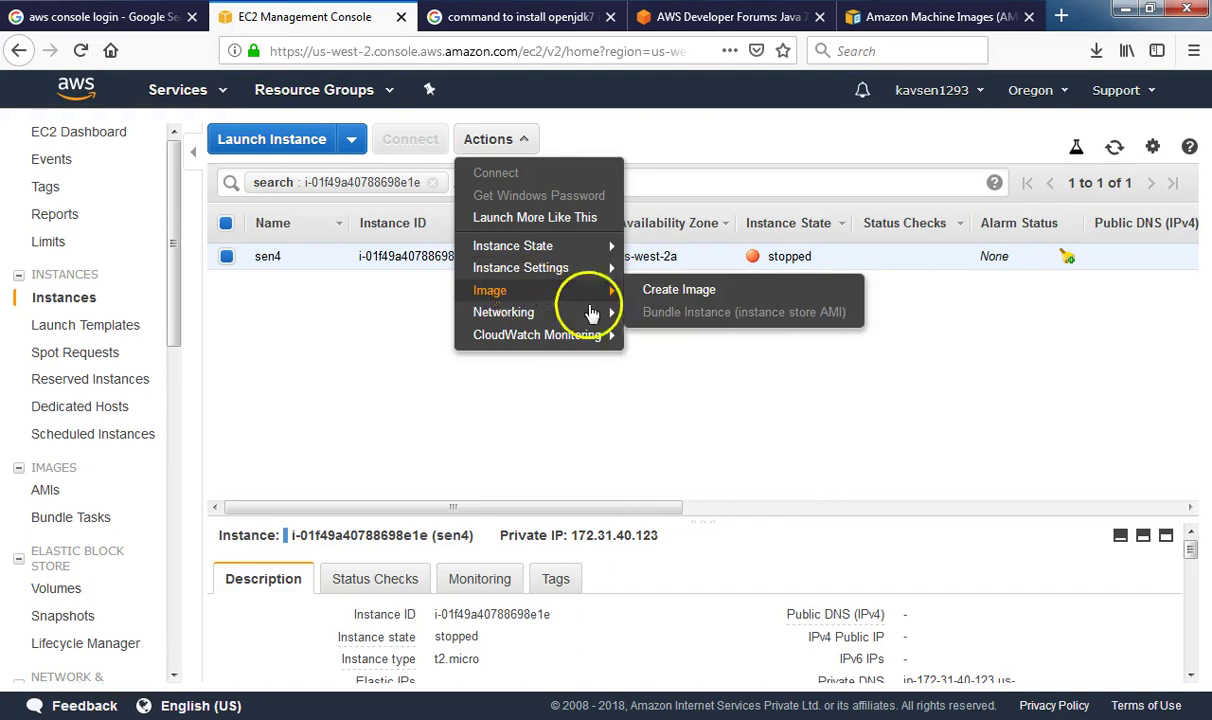
{"action": "left_click", "coordinate": [652, 295]}
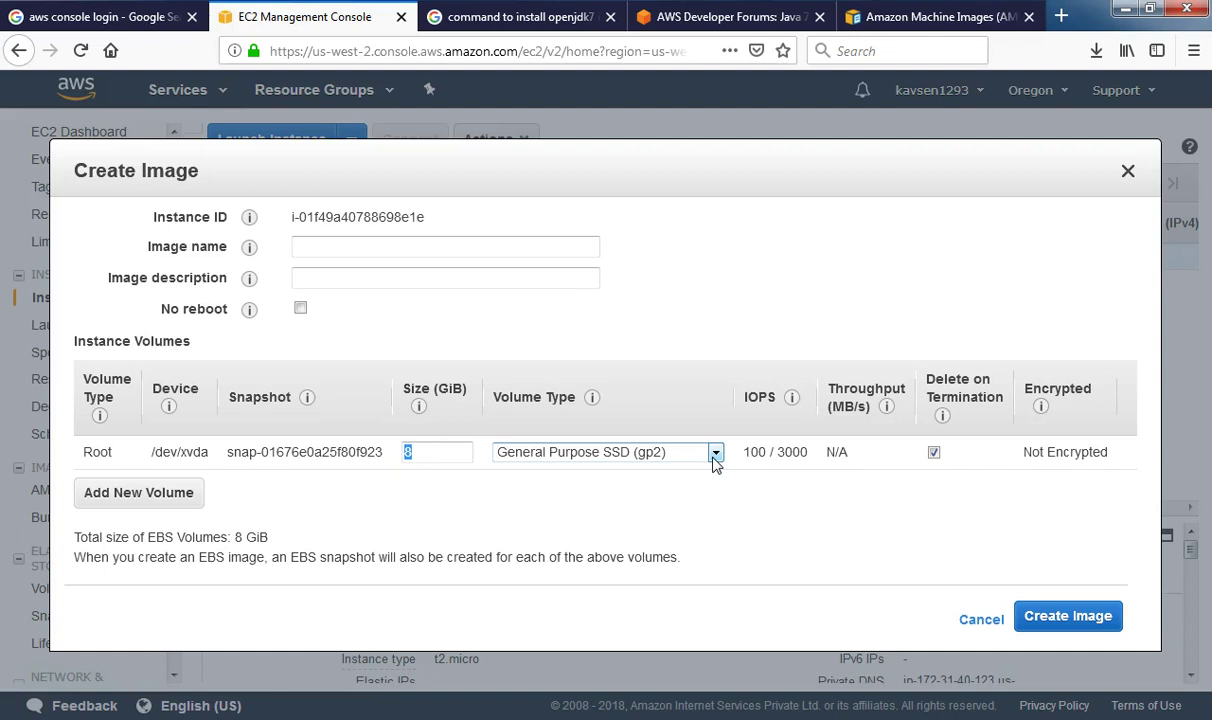
{"action": "left_click", "coordinate": [330, 245]}
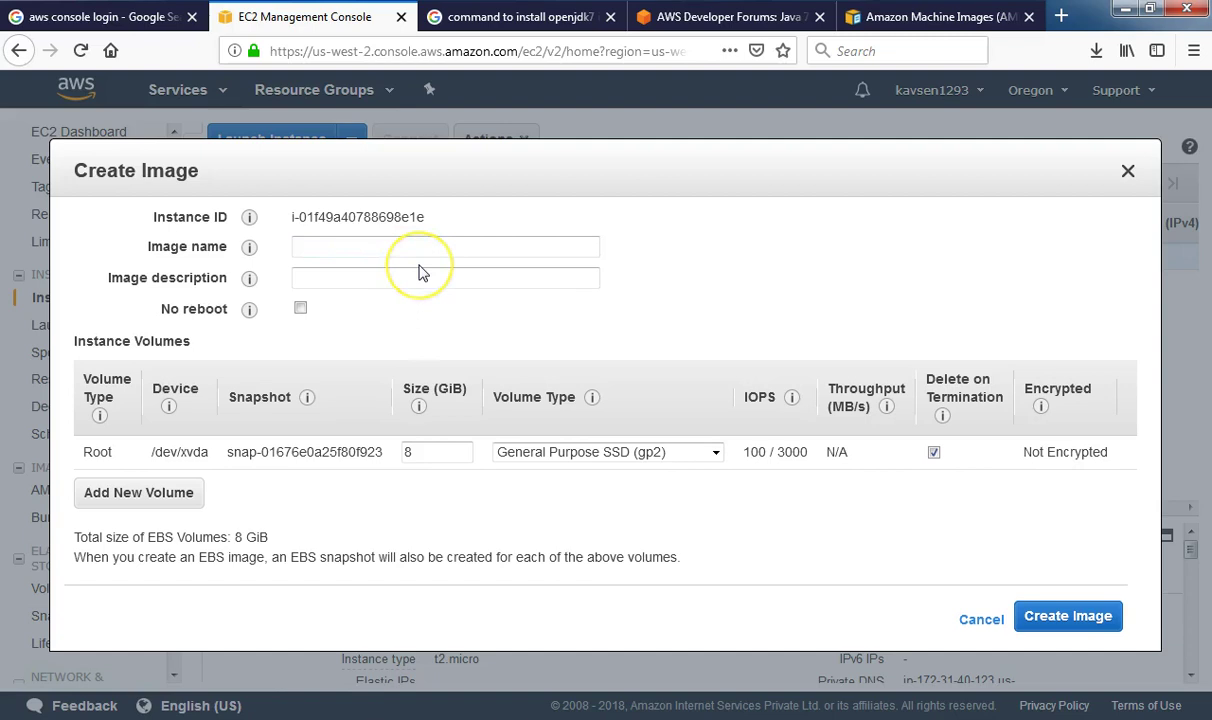
{"action": "type", "text": "sen4-image"}
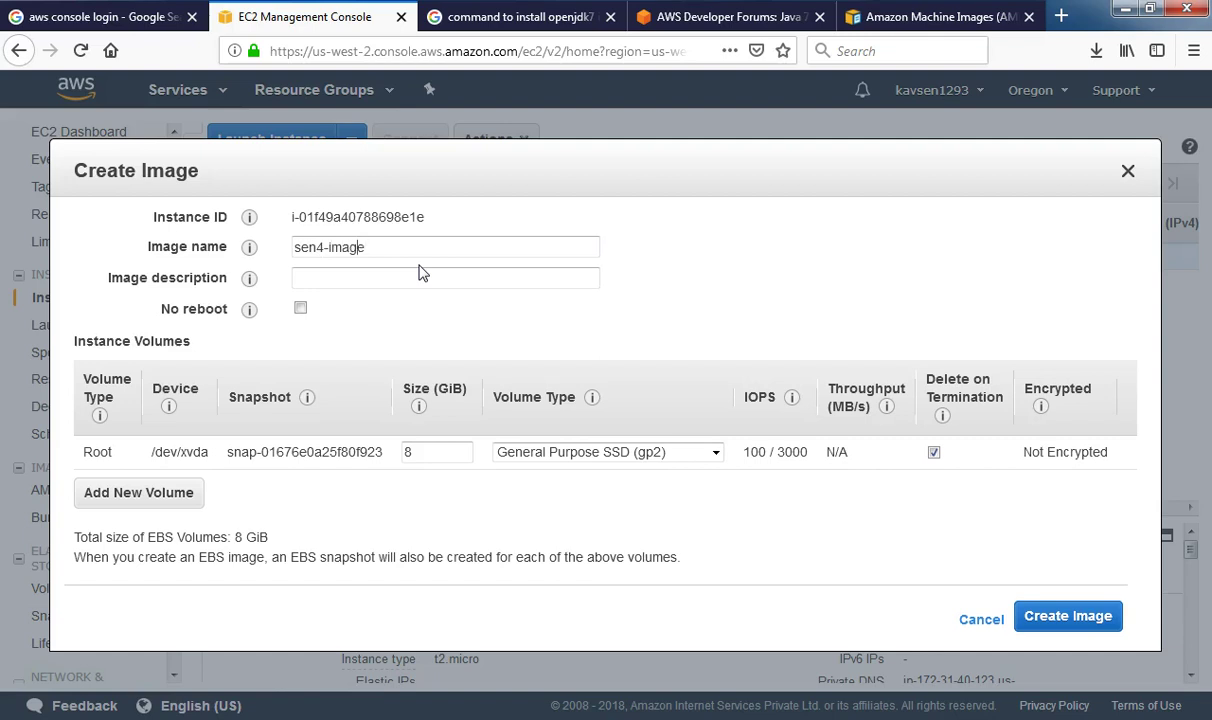
{"action": "key", "text": "Left"}
{"action": "key", "text": "Left"}
{"action": "key", "text": "Left"}
{"action": "key", "text": "Left"}
{"action": "type", "text": "AMI-"}
Use sen4-AMI-image as the description, tick No reboot, and submit the image request
{"action": "left_click", "coordinate": [389, 288]}
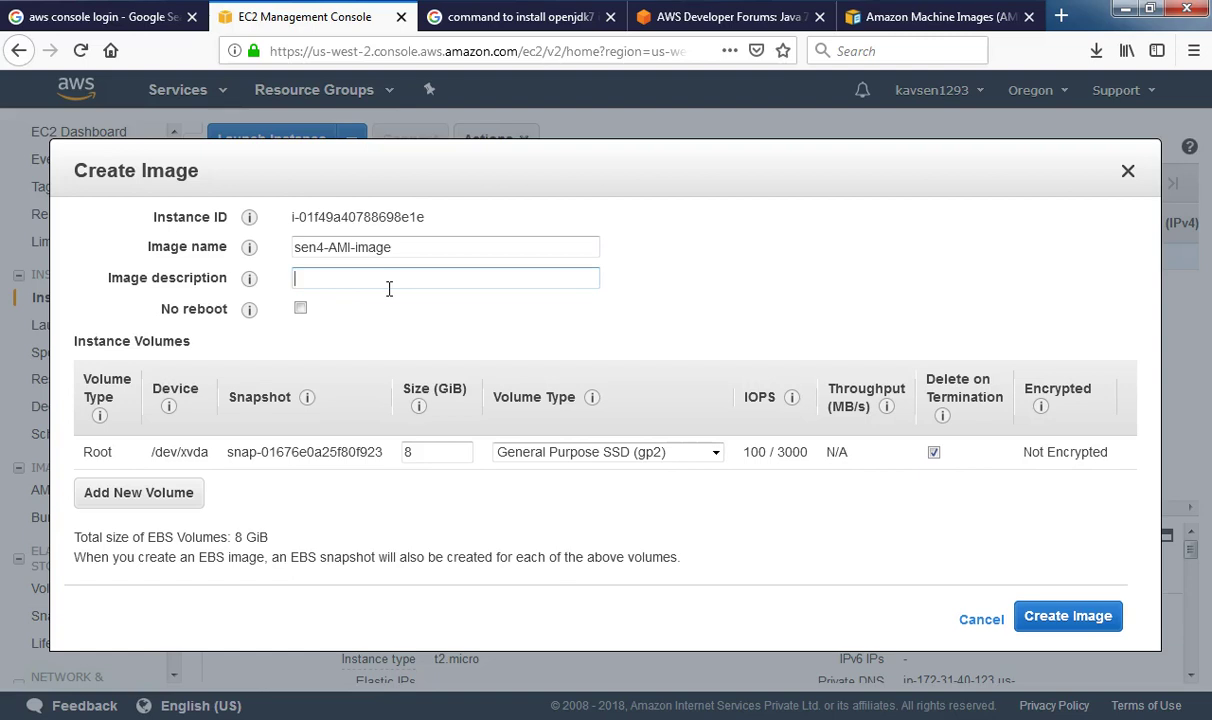
{"action": "left_click_drag", "start_coordinate": [405, 249], "coordinate": [287, 251]}
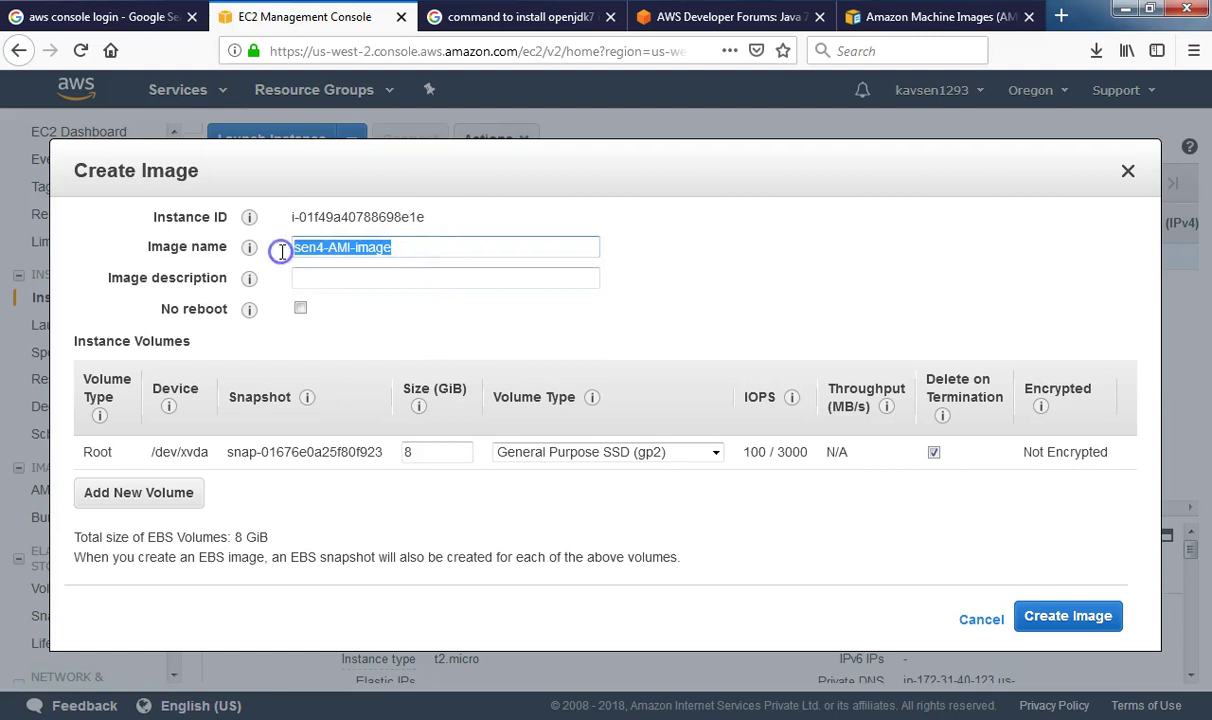
{"action": "left_click", "coordinate": [303, 283]}
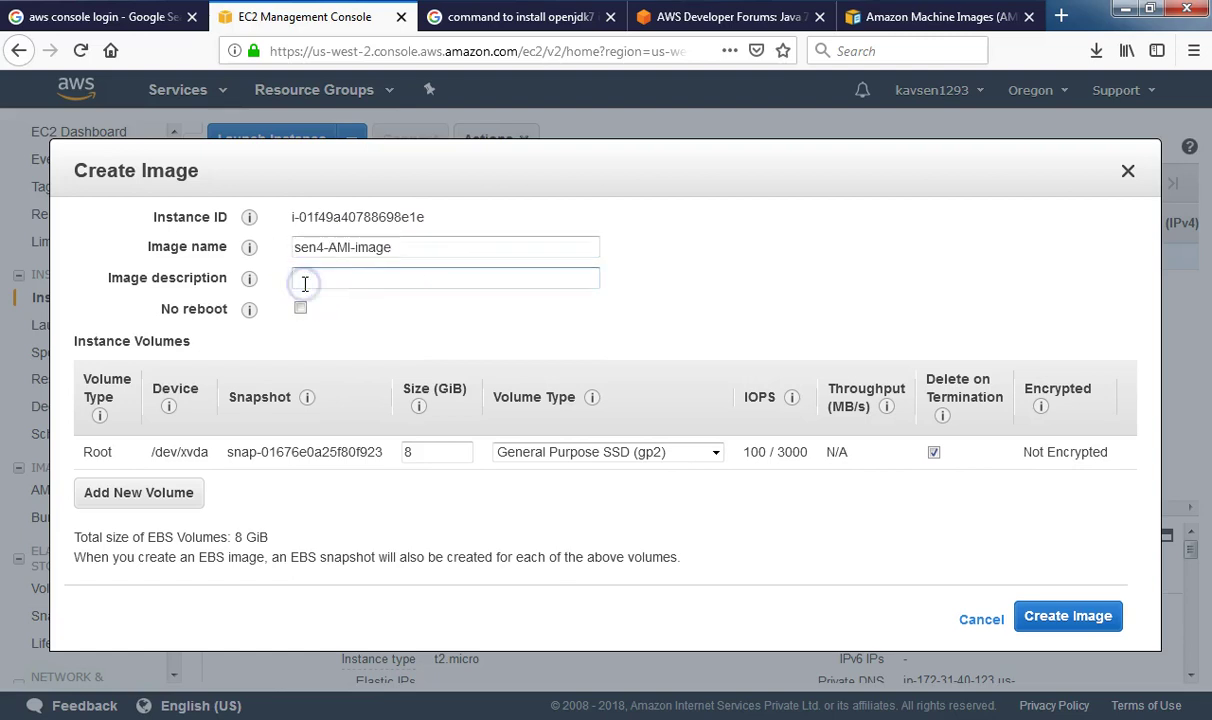
{"action": "key", "text": "ctrl+v"}
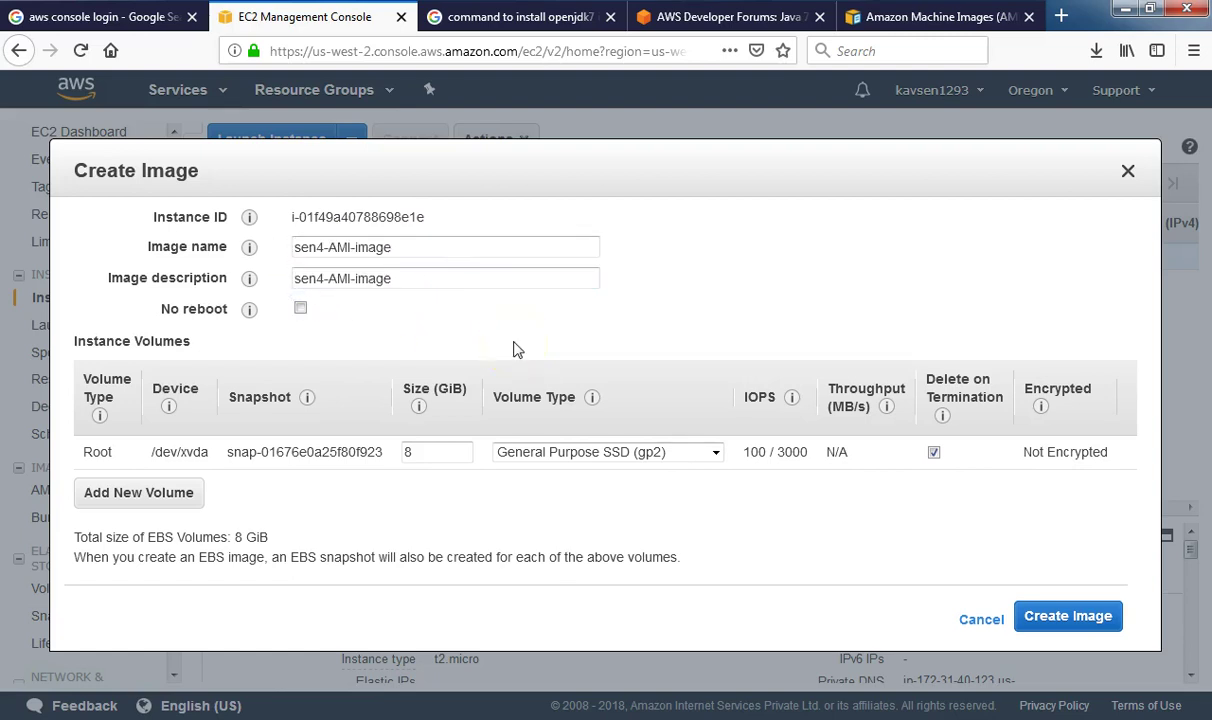
{"action": "left_click", "coordinate": [301, 312]}
{"action": "left_click", "coordinate": [627, 312]}
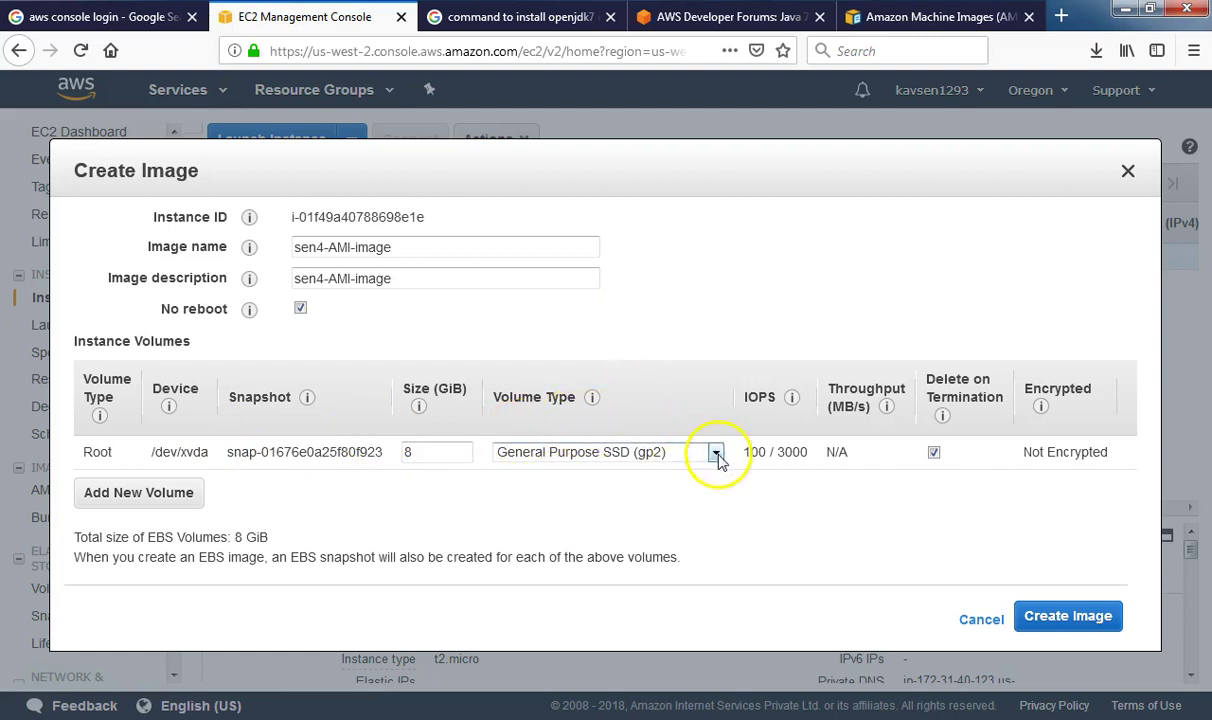
{"action": "double_click", "coordinate": [407, 451]}
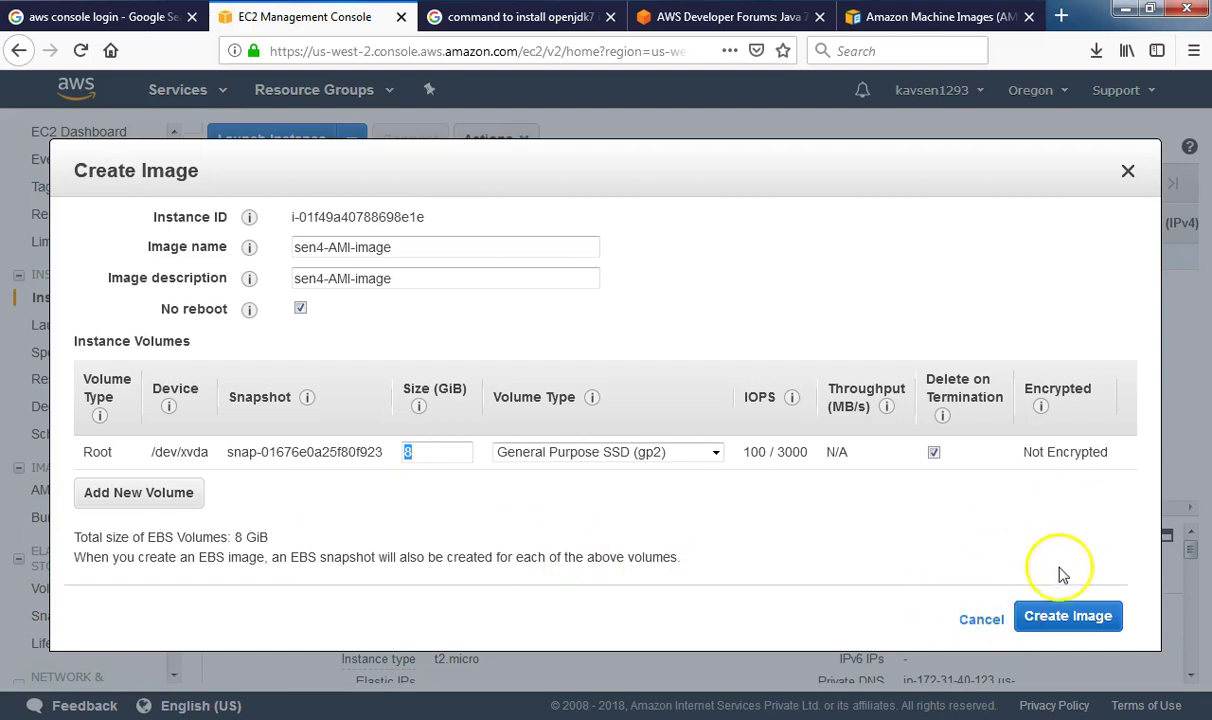
{"action": "left_click", "coordinate": [1073, 626]}
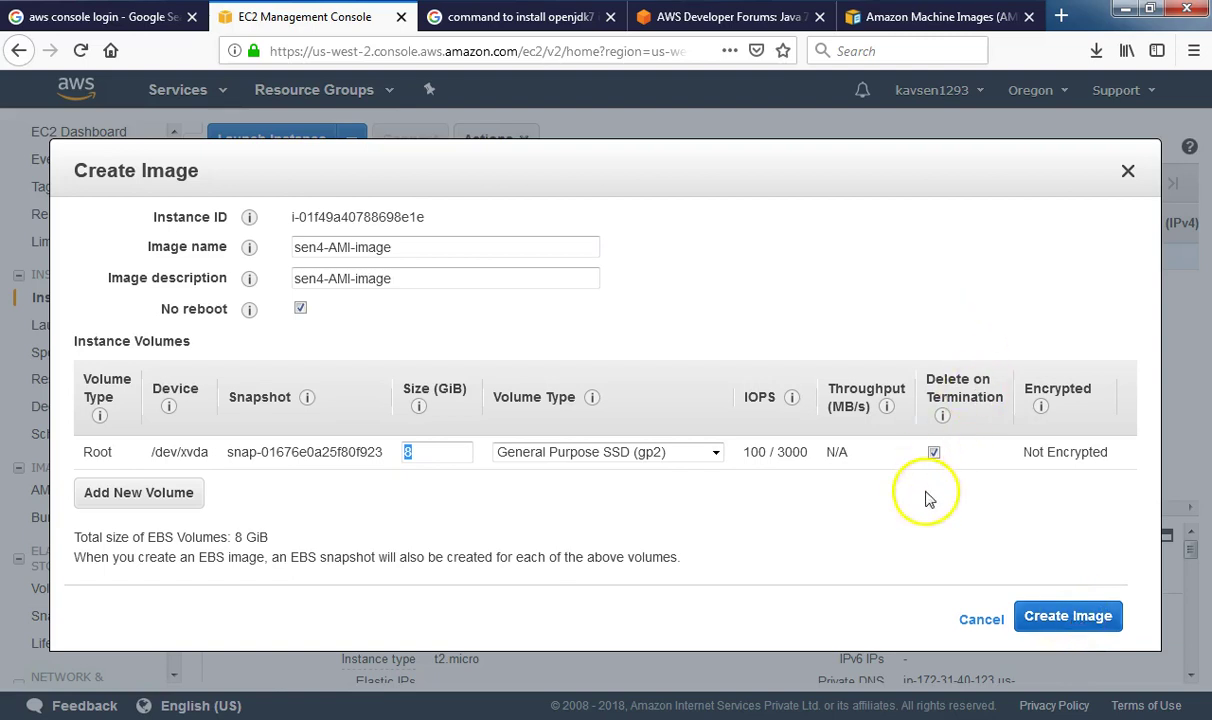
{"action": "left_click", "coordinate": [1070, 620]}
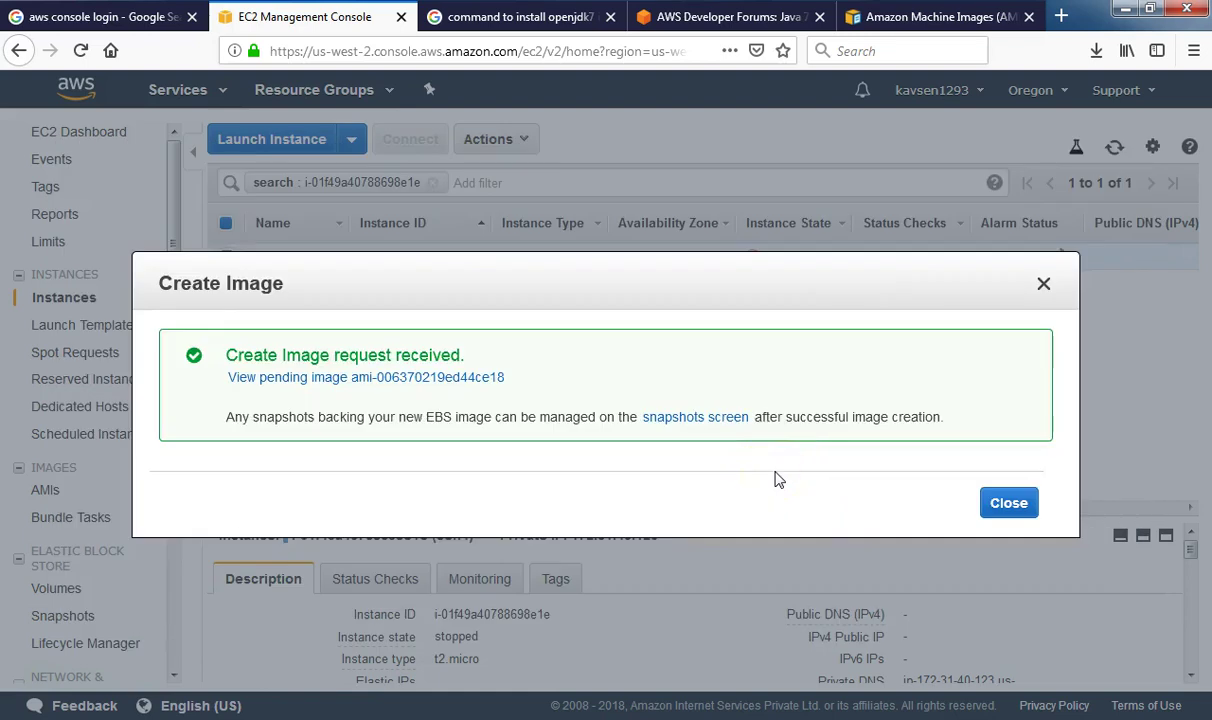
Close the Create Image confirmation and scroll through sen4's Description panel
{"action": "left_click", "coordinate": [1003, 503]}
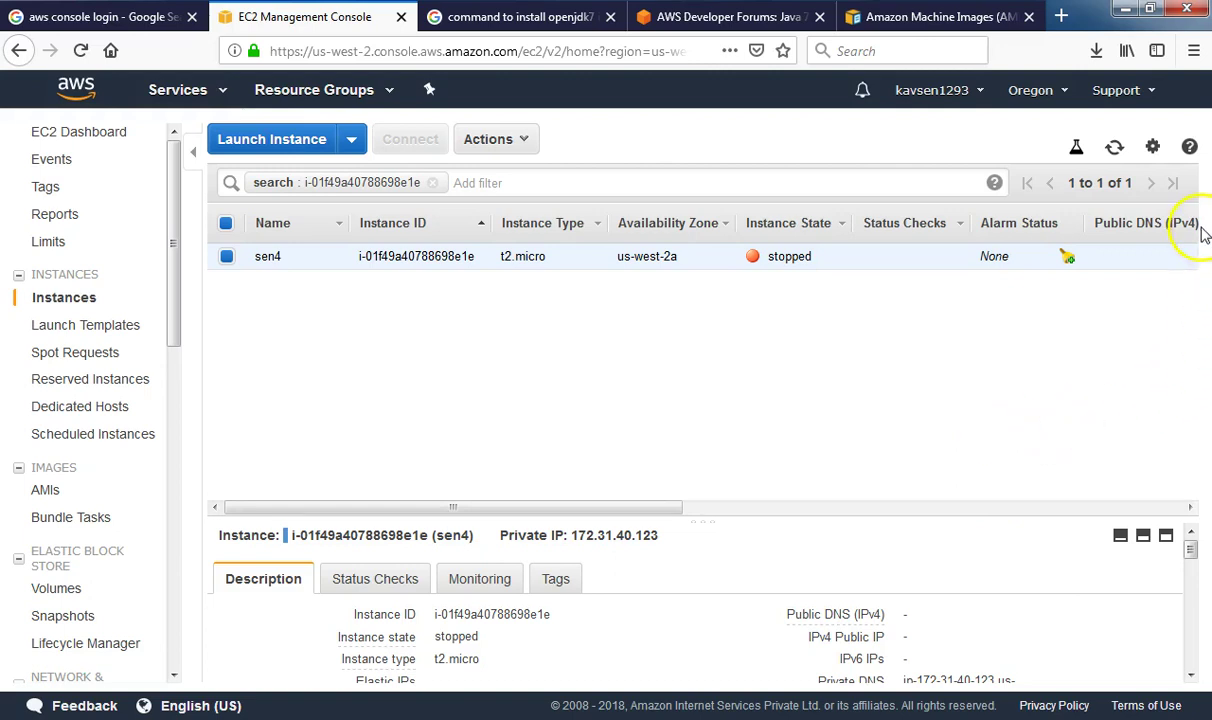
{"action": "left_click", "coordinate": [1192, 581]}
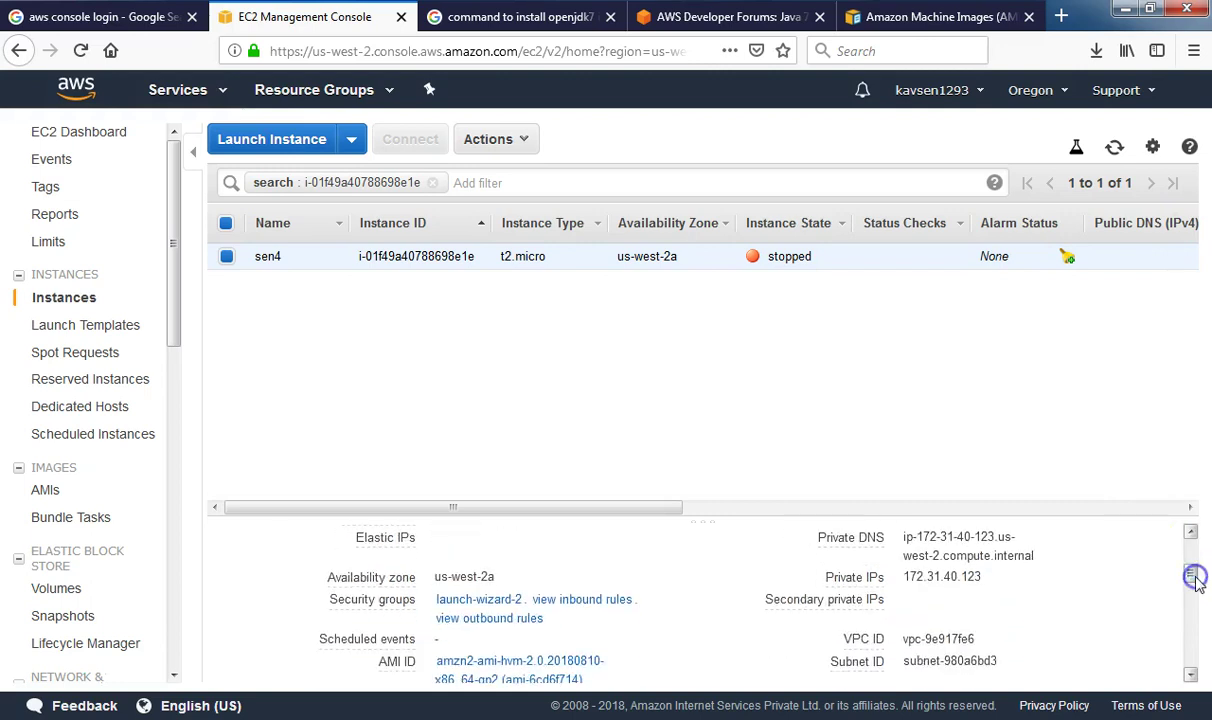
{"action": "left_click", "coordinate": [1190, 532]}
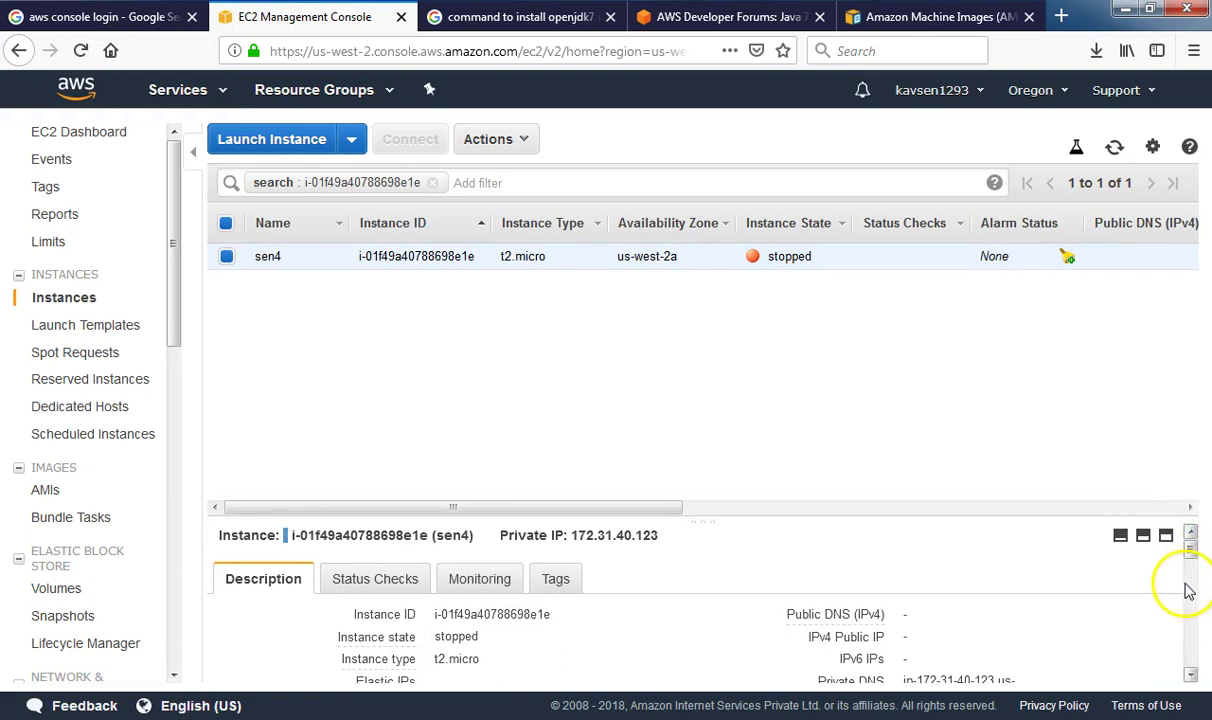
{"action": "left_click", "coordinate": [1190, 566]}
{"action": "left_click_drag", "start_coordinate": [1190, 566], "coordinate": [1192, 561]}
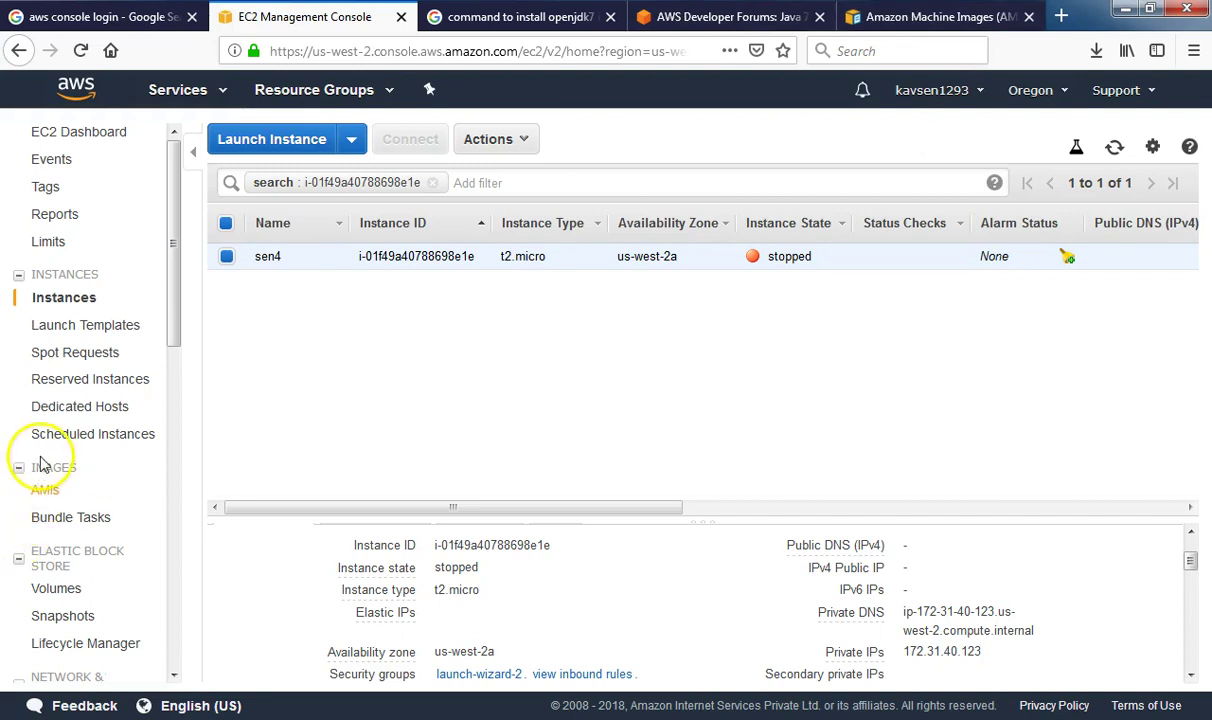
In the AMIs list, sort by visibility and open Modify Image Permissions for sen4-AMI-image
{"action": "left_click", "coordinate": [48, 492]}
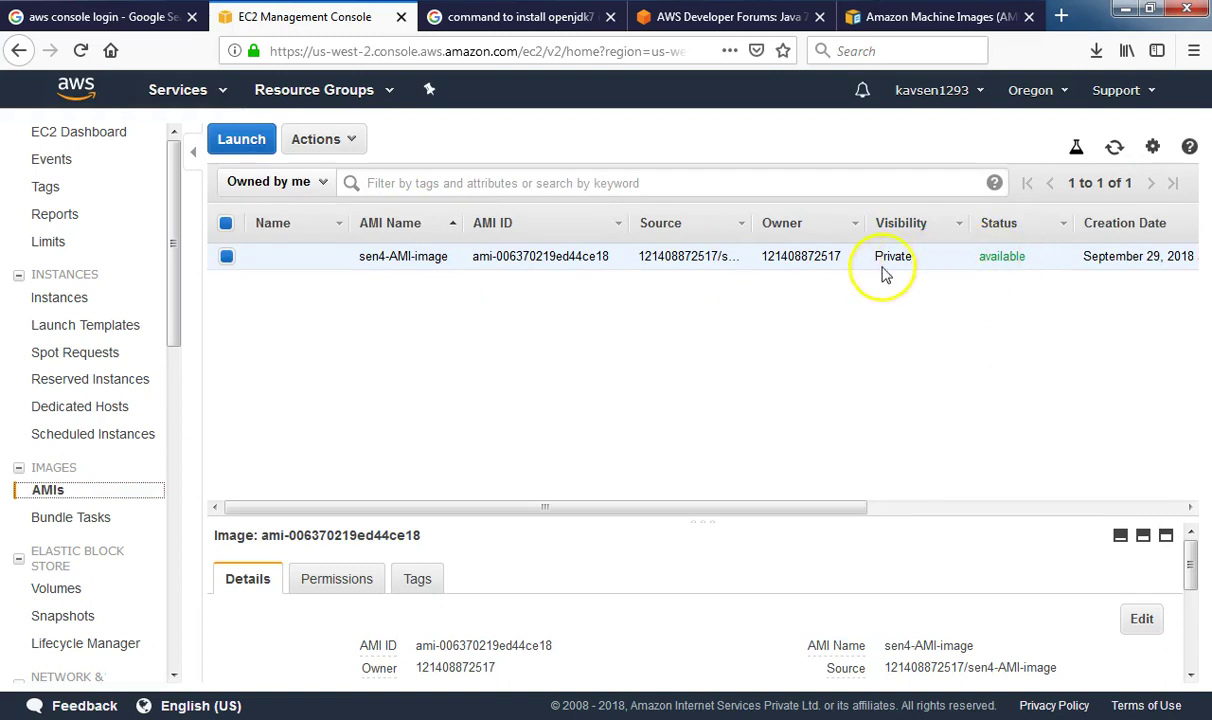
{"action": "left_click", "coordinate": [292, 311]}
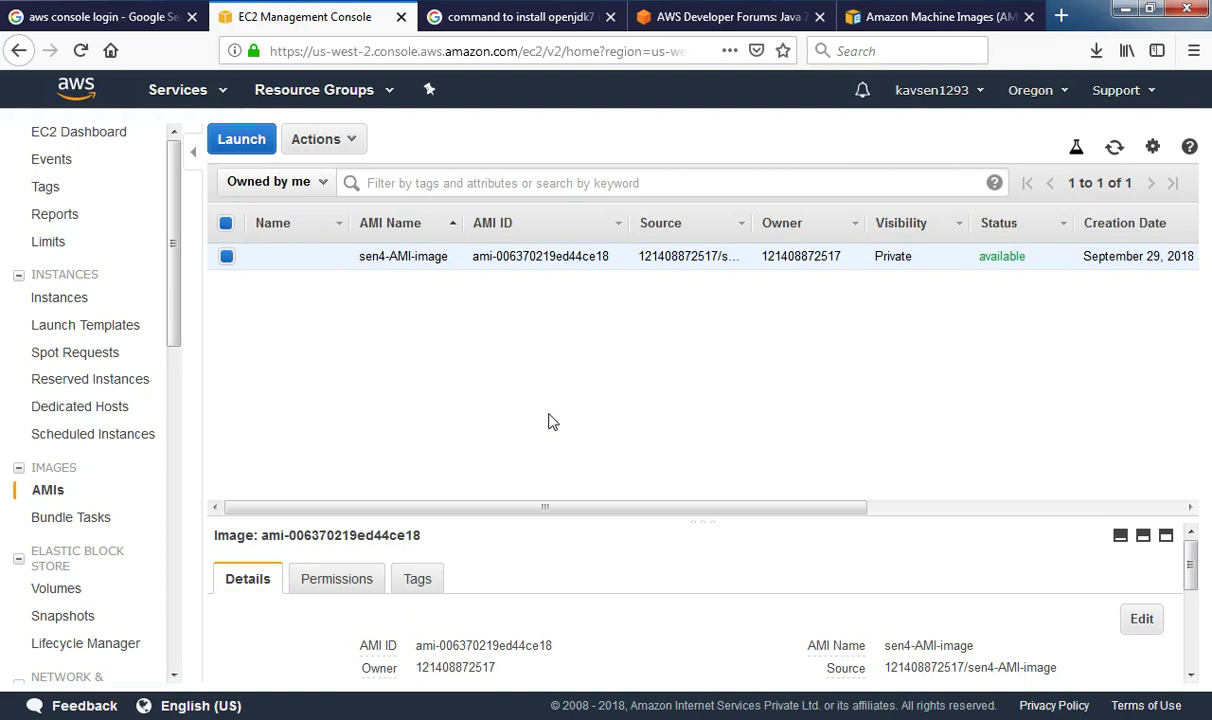
{"action": "left_click", "coordinate": [959, 227]}
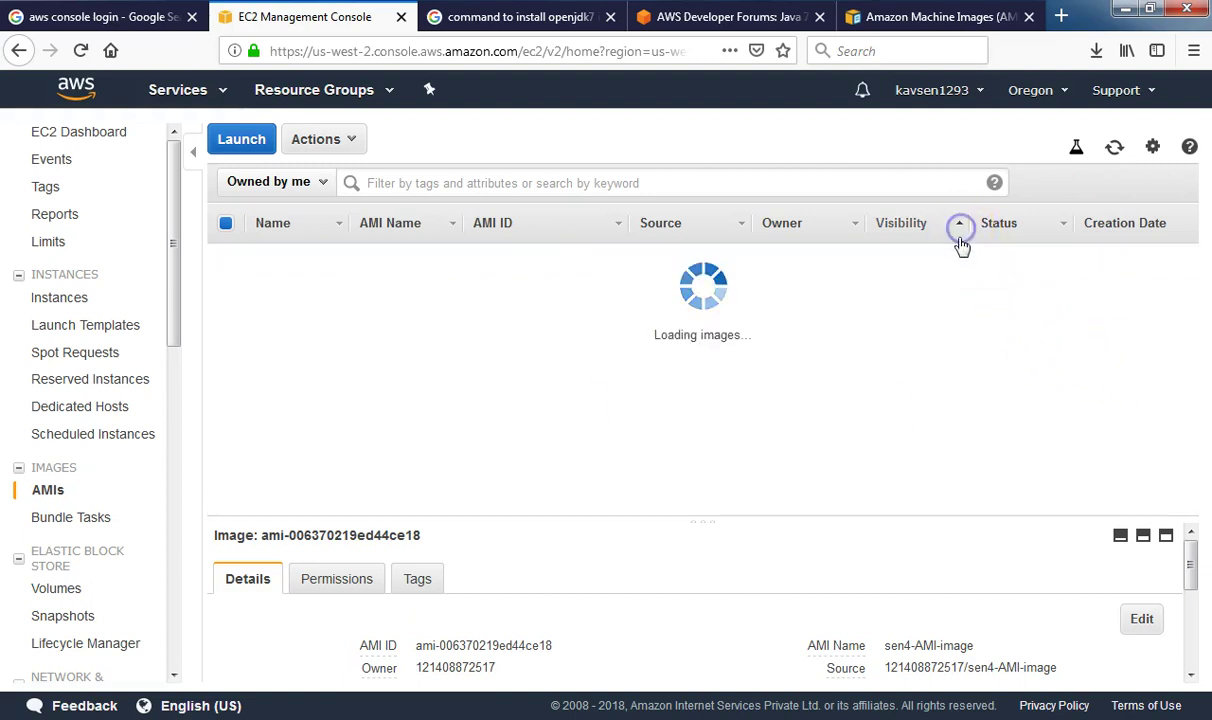
{"action": "left_click", "coordinate": [912, 228]}
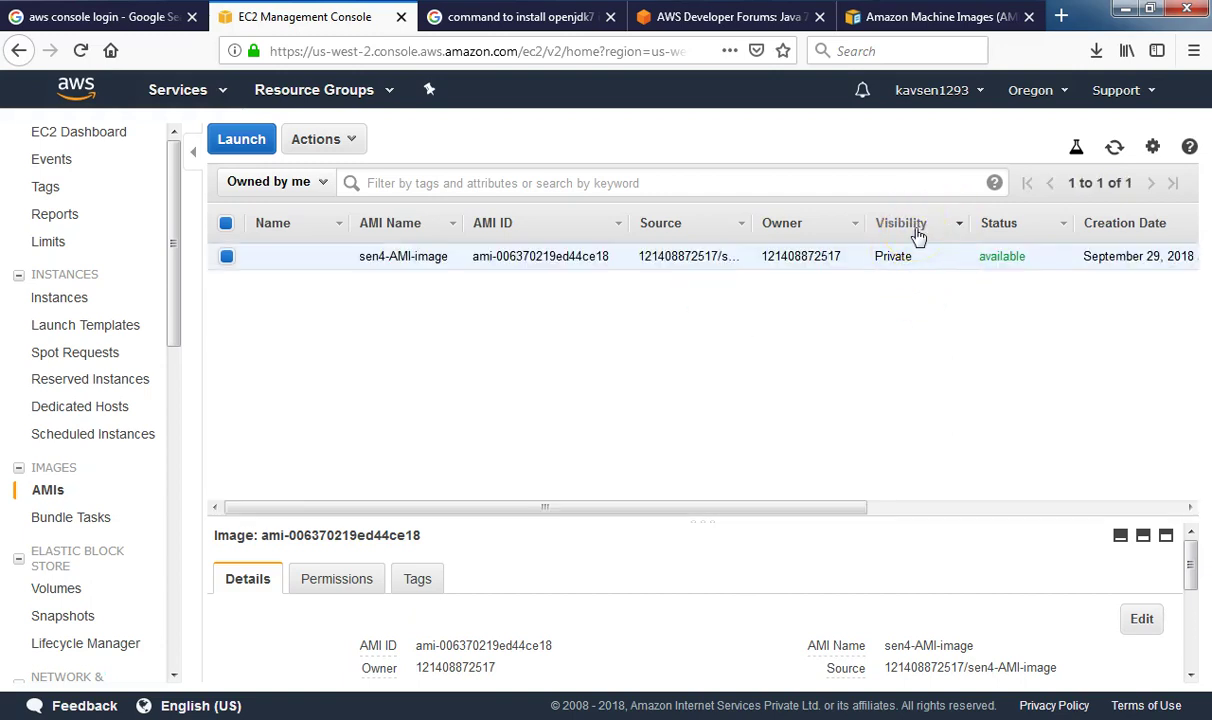
{"action": "left_click", "coordinate": [352, 578]}
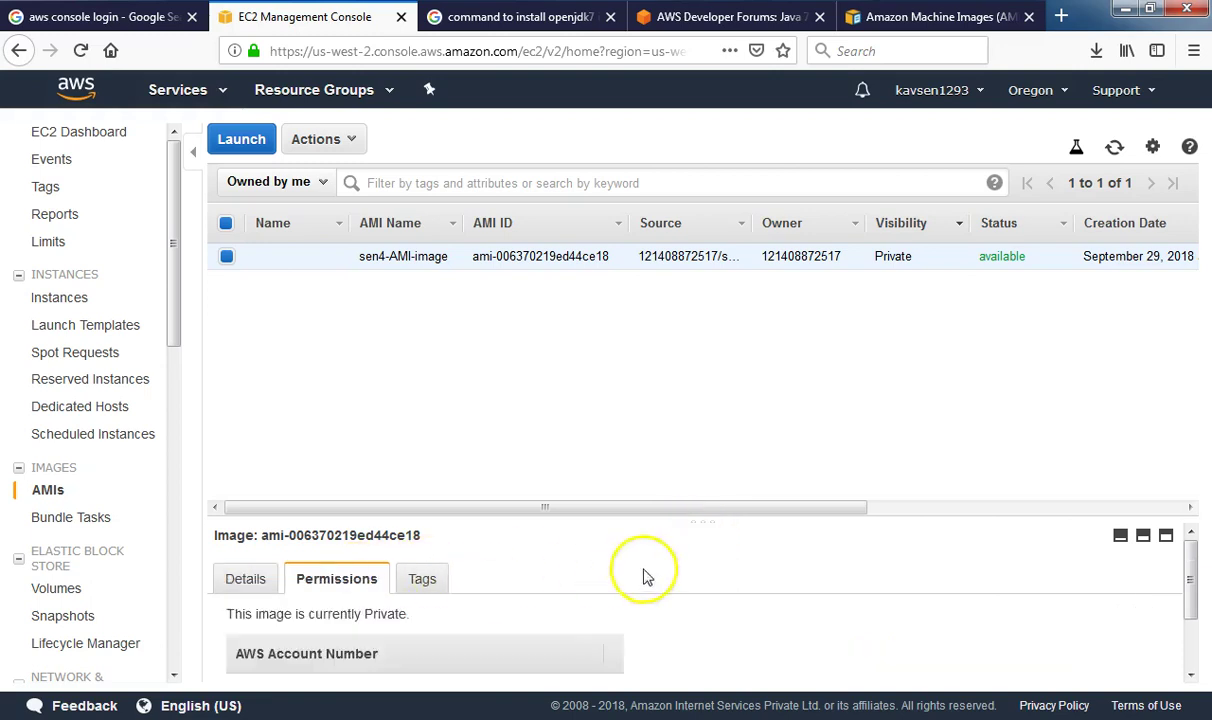
{"action": "scroll", "coordinate": [650, 575], "scroll_direction": "down", "scroll_amount": 2}
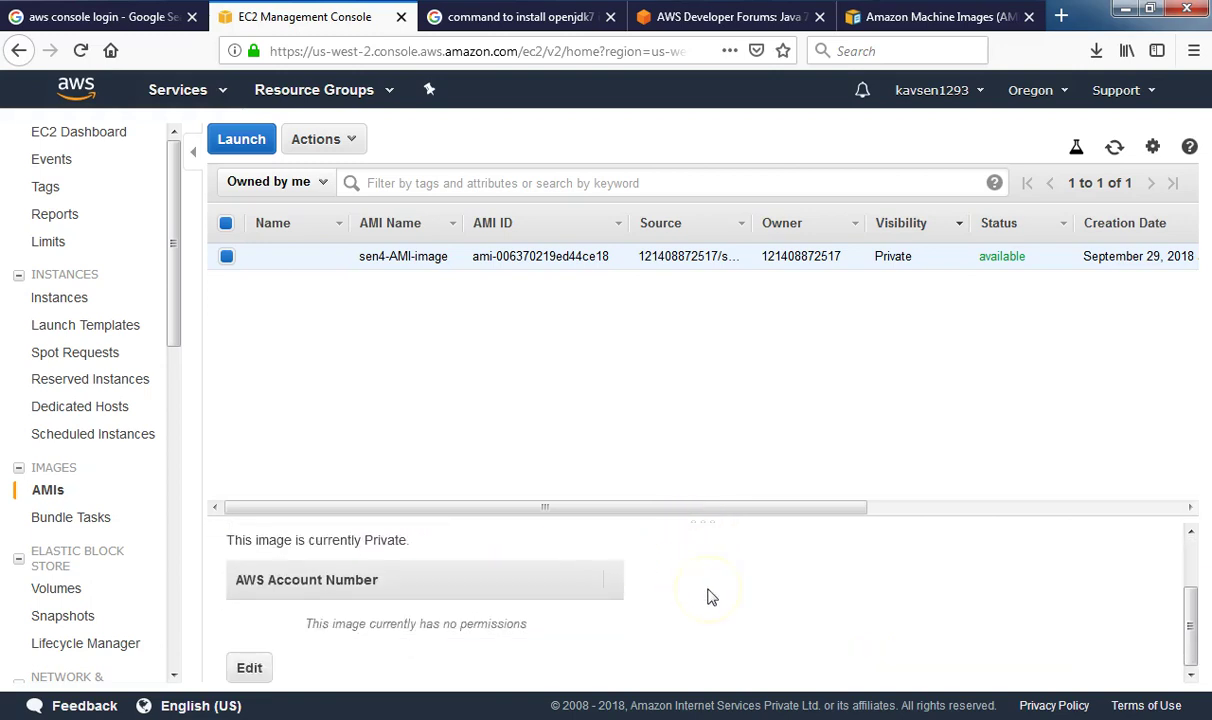
{"action": "scroll", "coordinate": [707, 597], "scroll_direction": "up", "scroll_amount": 2}
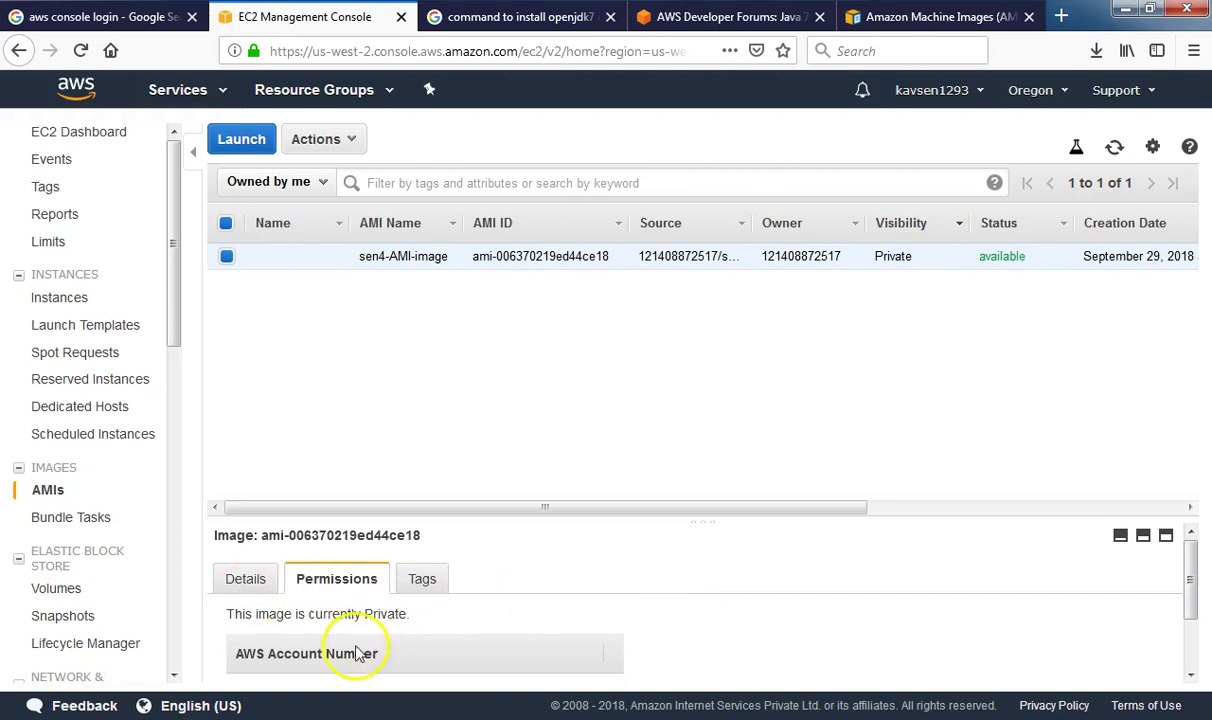
{"action": "scroll", "coordinate": [410, 590], "scroll_direction": "down", "scroll_amount": 2}
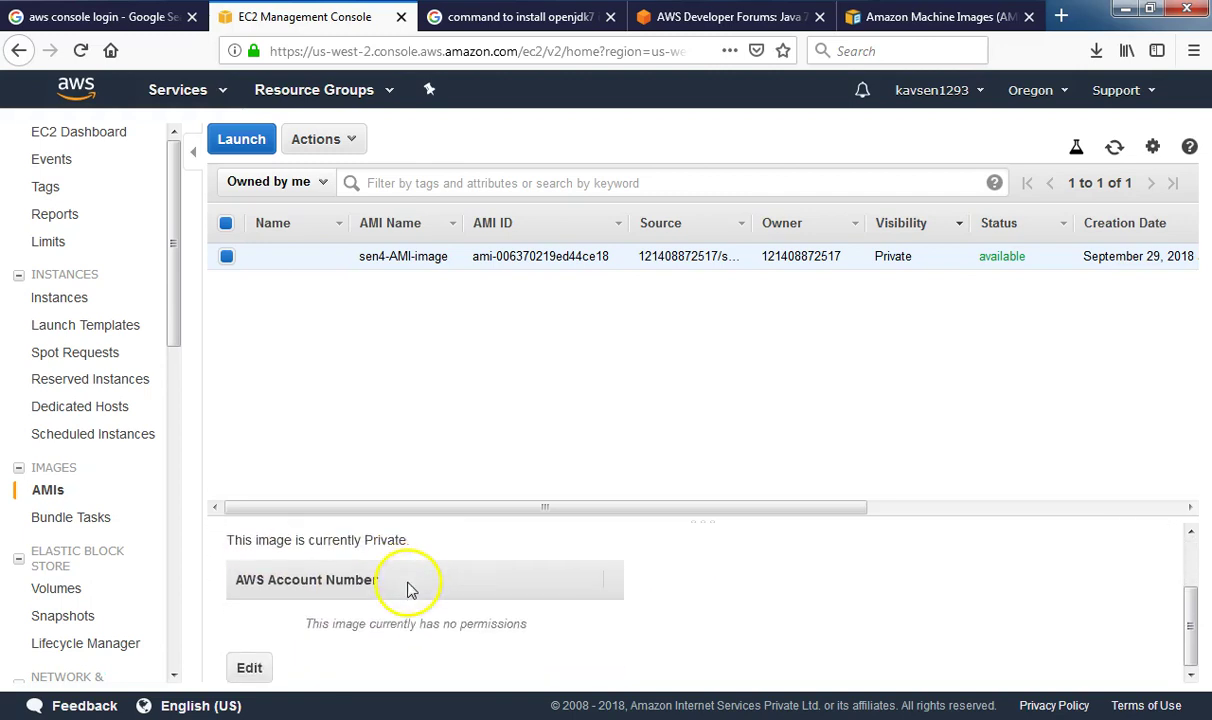
{"action": "left_click", "coordinate": [252, 666]}
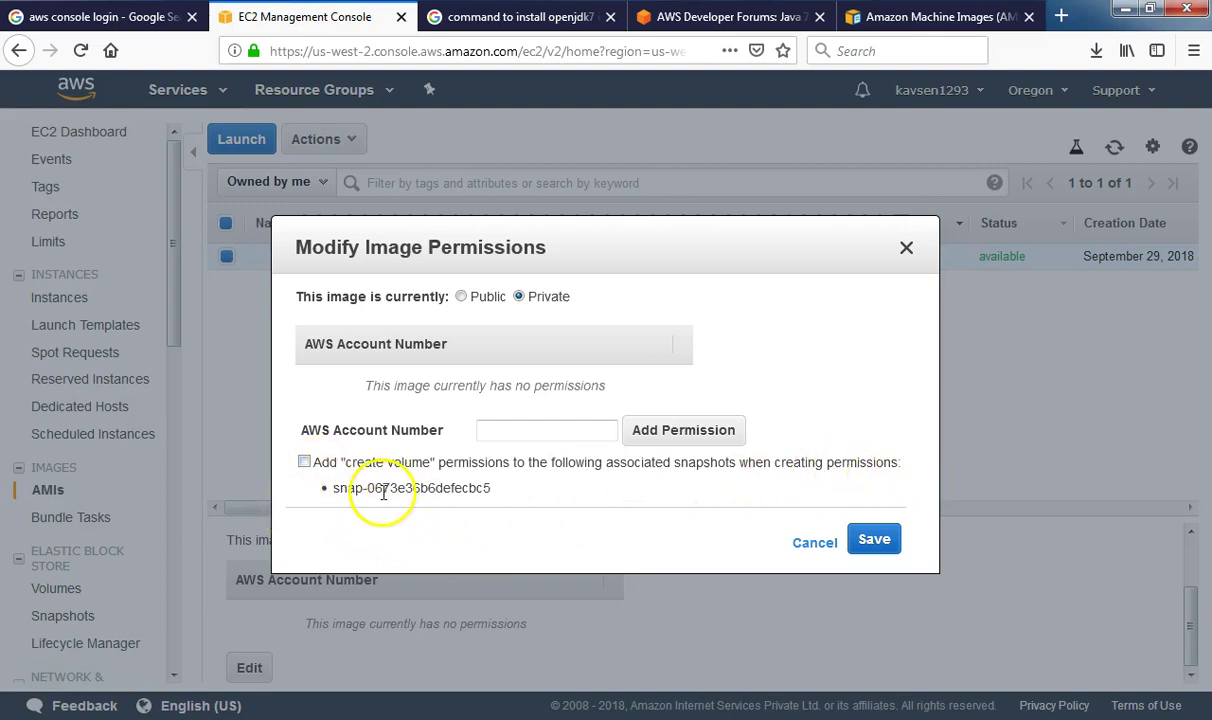
Set sen4-AMI-image's visibility to Public, save, and reload the AMI list
{"action": "left_click", "coordinate": [461, 298]}
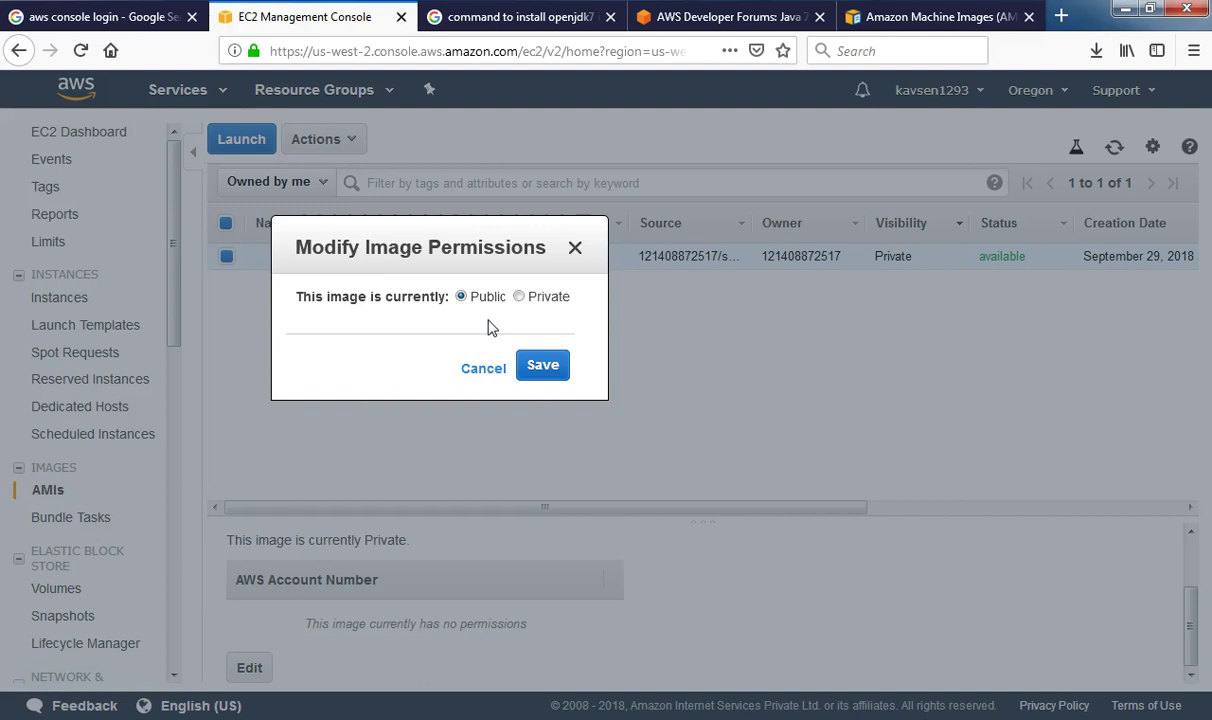
{"action": "left_click", "coordinate": [546, 368]}
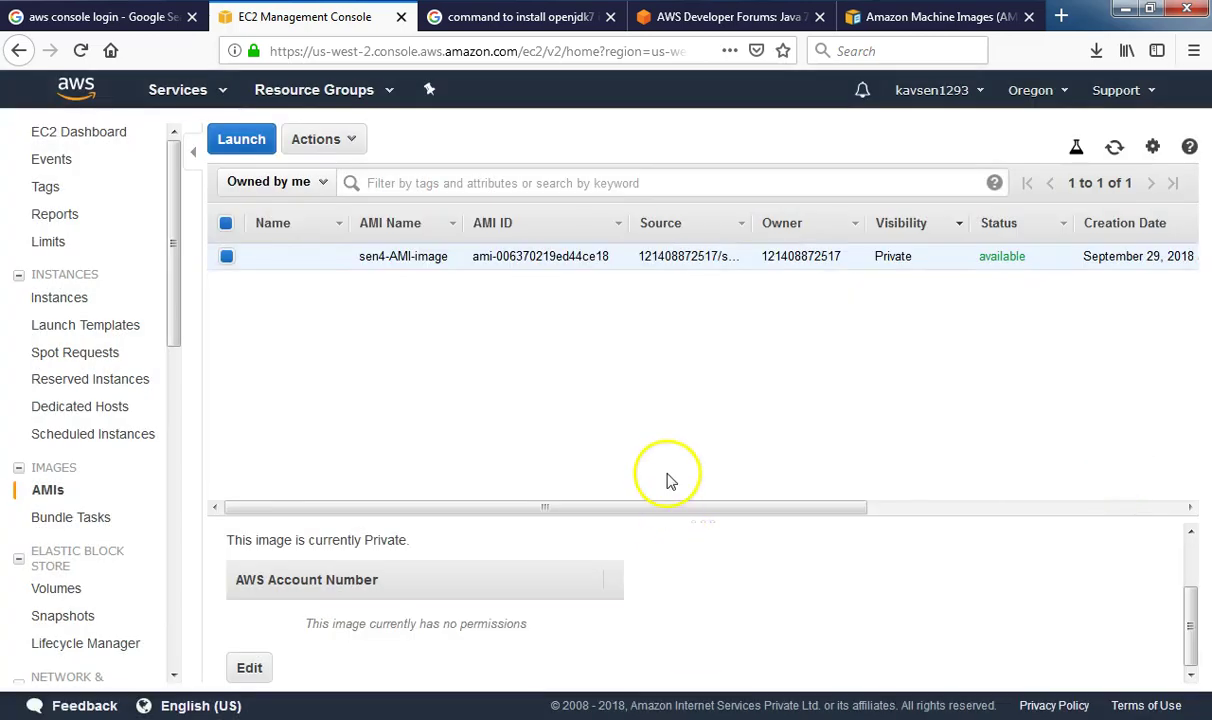
{"action": "left_click", "coordinate": [52, 487]}
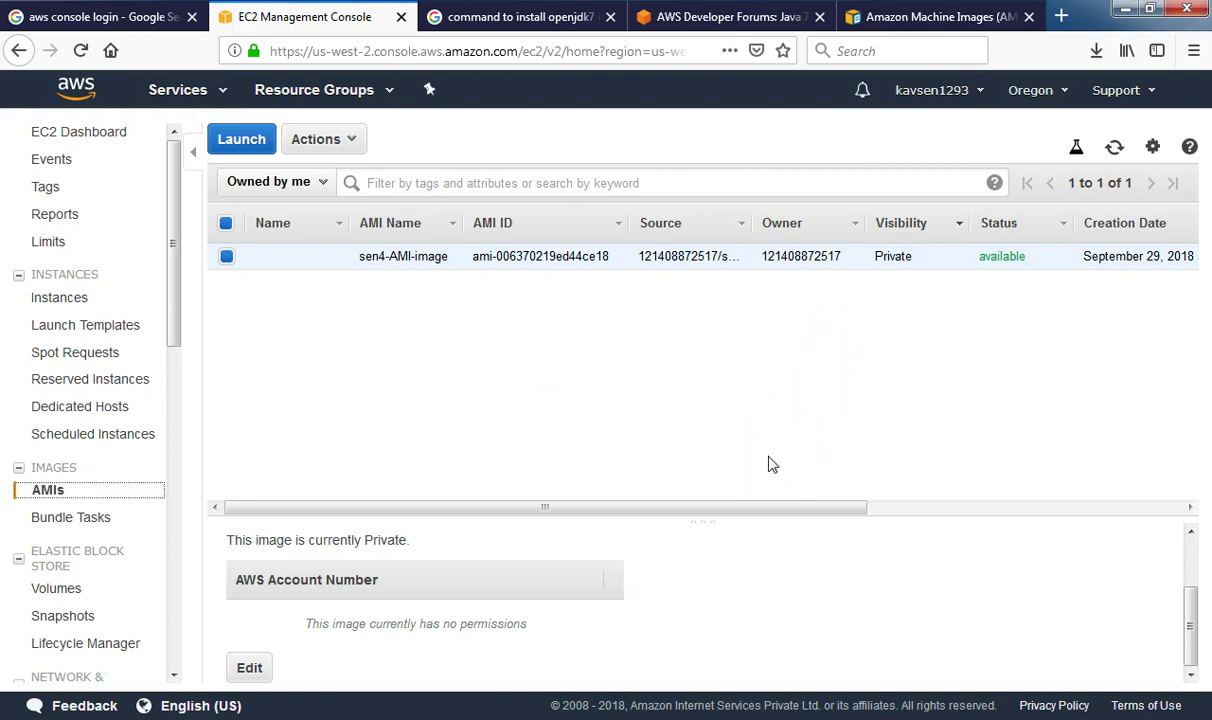
Reapply Public visibility without snapshot create-volume permission, save, and reselect the AMI to verify
{"action": "left_click", "coordinate": [249, 667]}
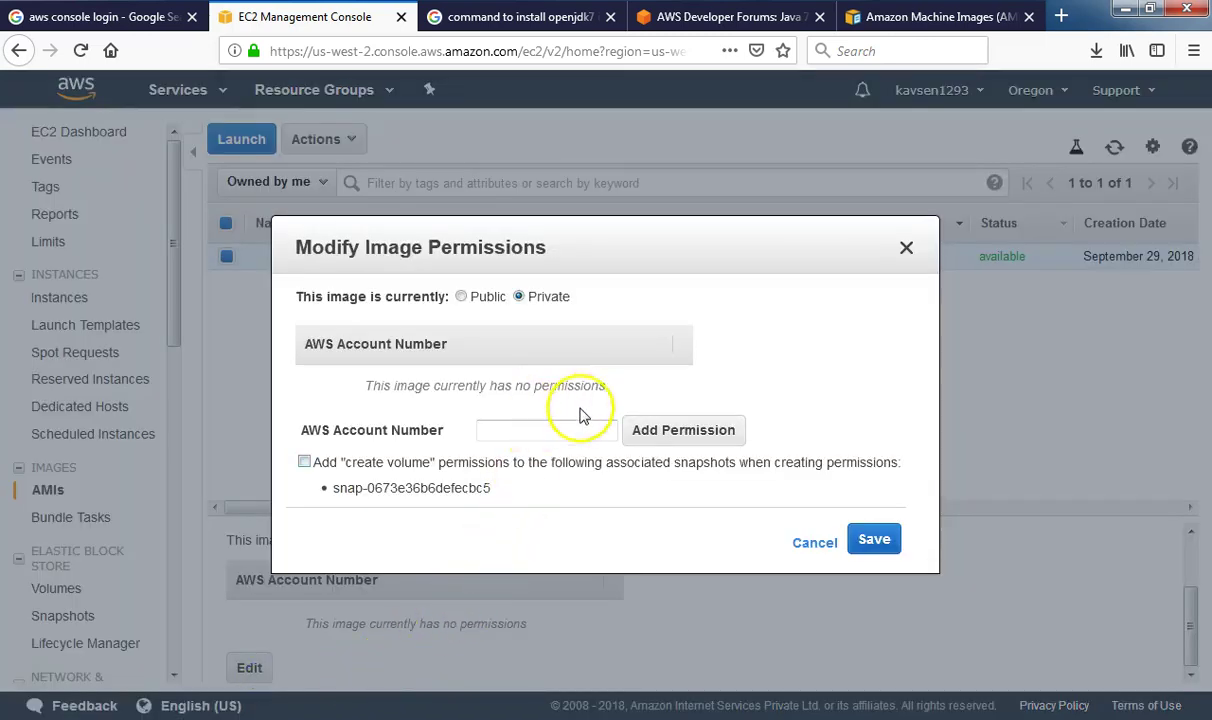
{"action": "left_click", "coordinate": [304, 462]}
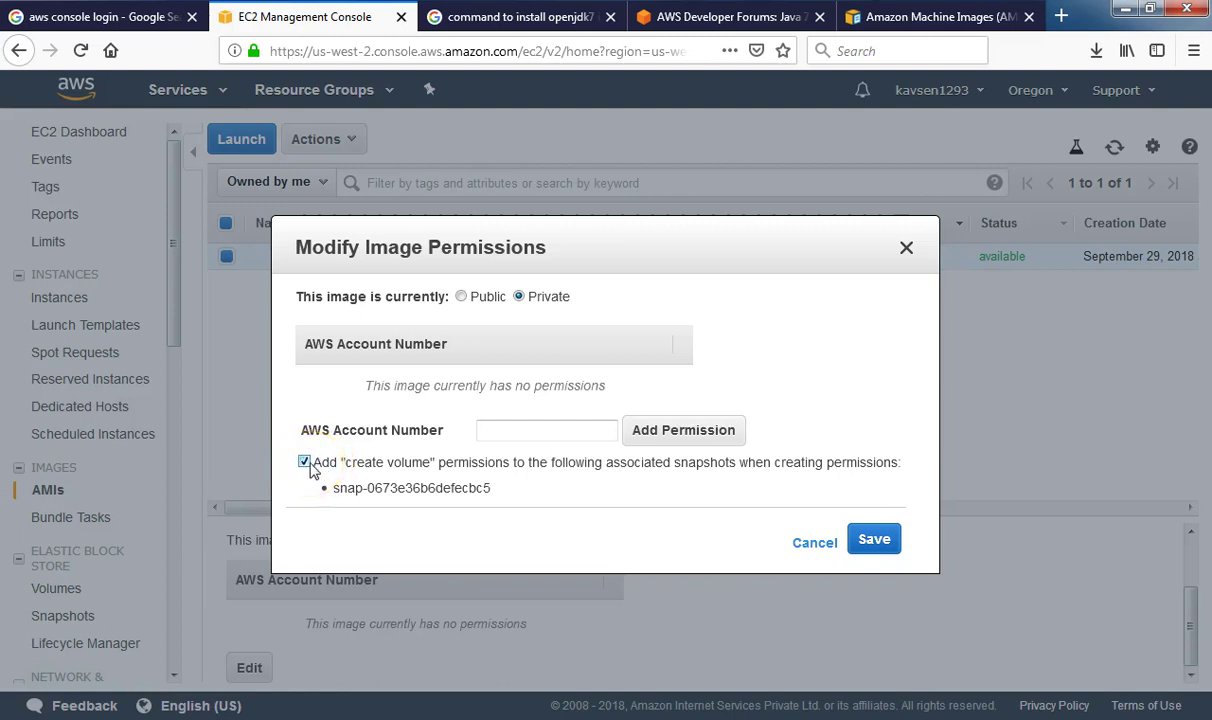
{"action": "left_click", "coordinate": [304, 462]}
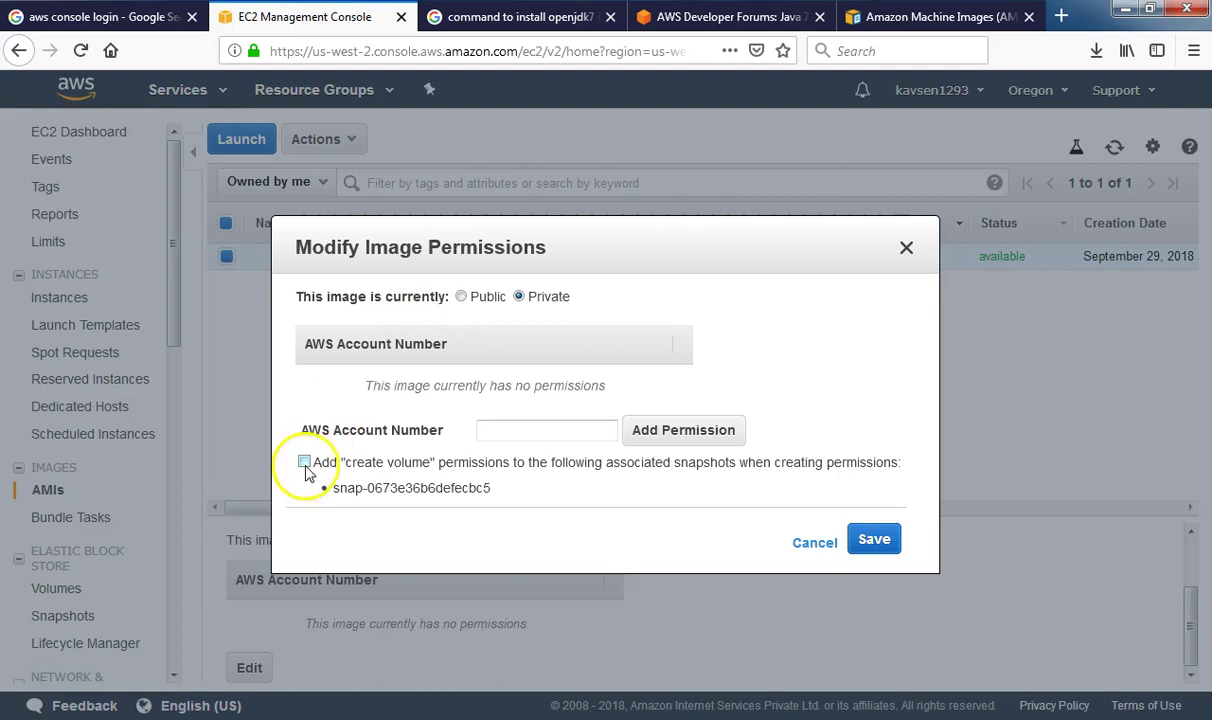
{"action": "left_click", "coordinate": [461, 297]}
{"action": "left_click", "coordinate": [529, 368]}
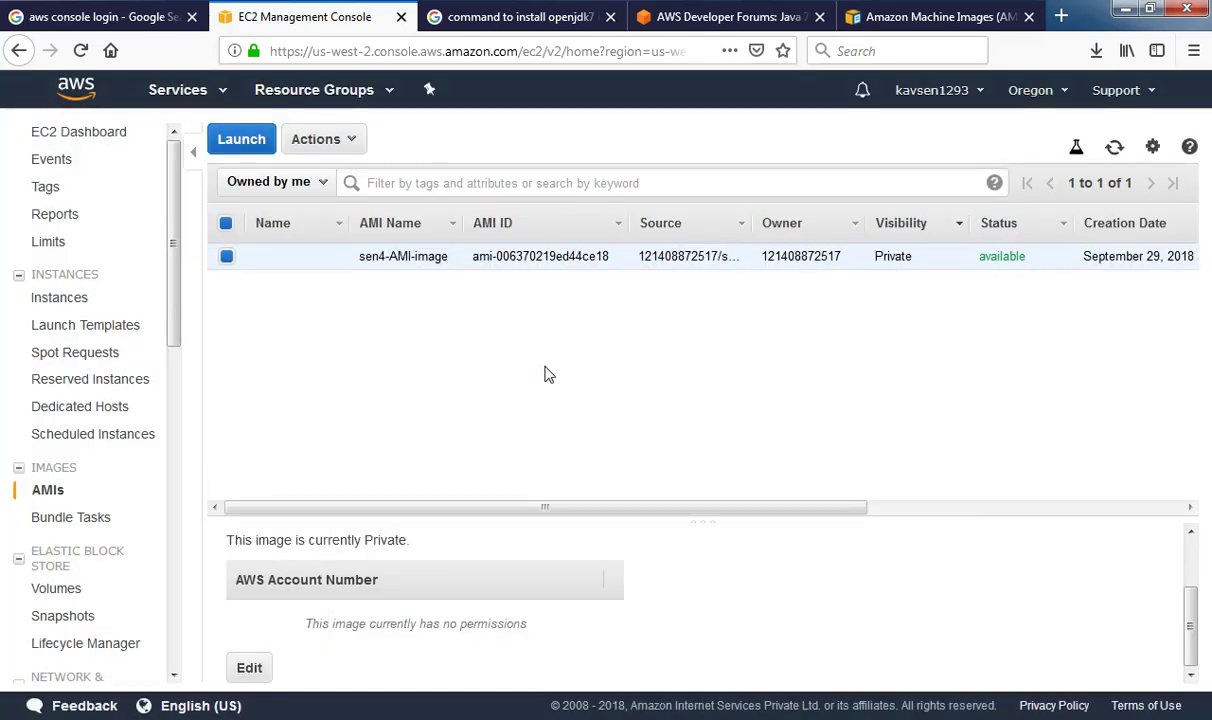
{"action": "left_click", "coordinate": [228, 260]}
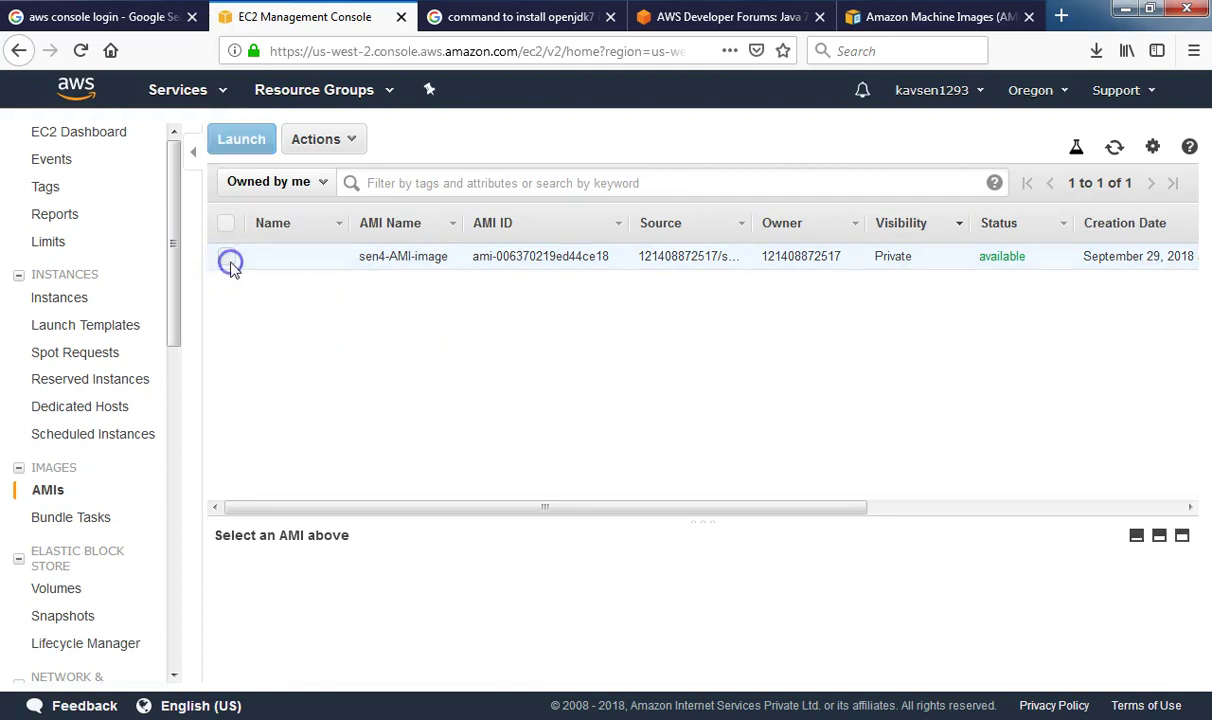
{"action": "left_click", "coordinate": [226, 258]}
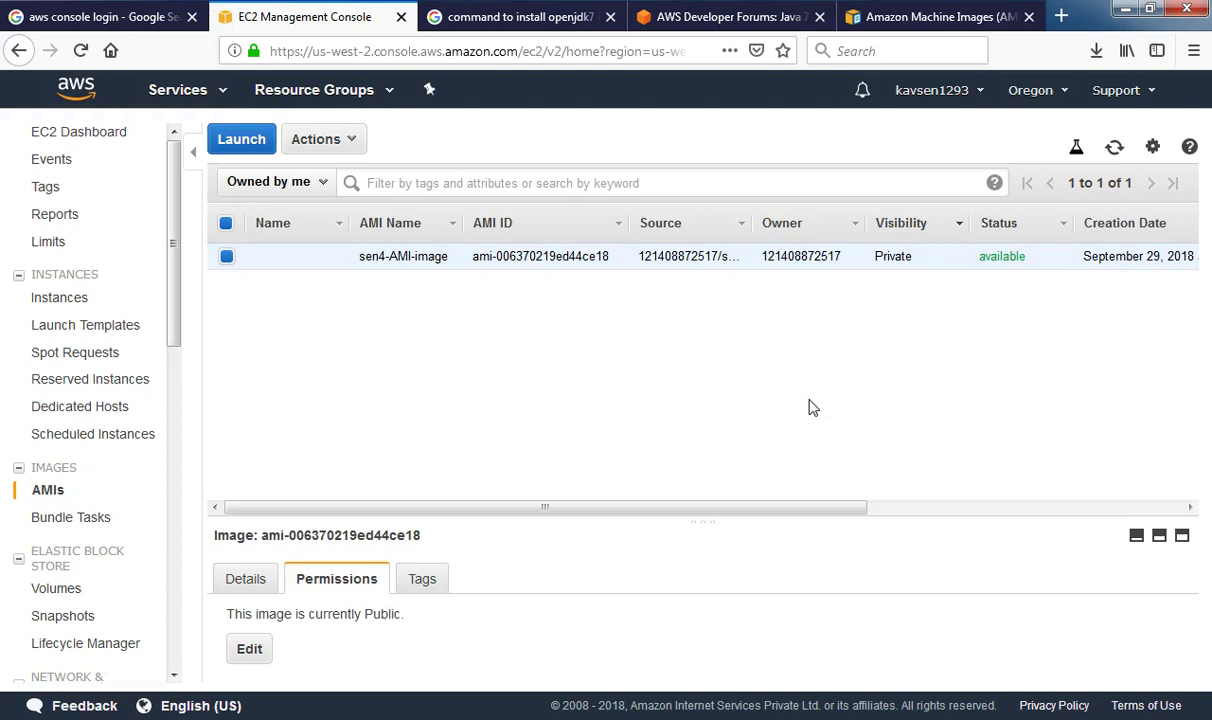
{"action": "mouse_move", "coordinate": [340, 260]}
Give the AMI the Name tag 'sen4-AMI image' via the Name cell's pencil edit
{"action": "left_click", "coordinate": [333, 258]}
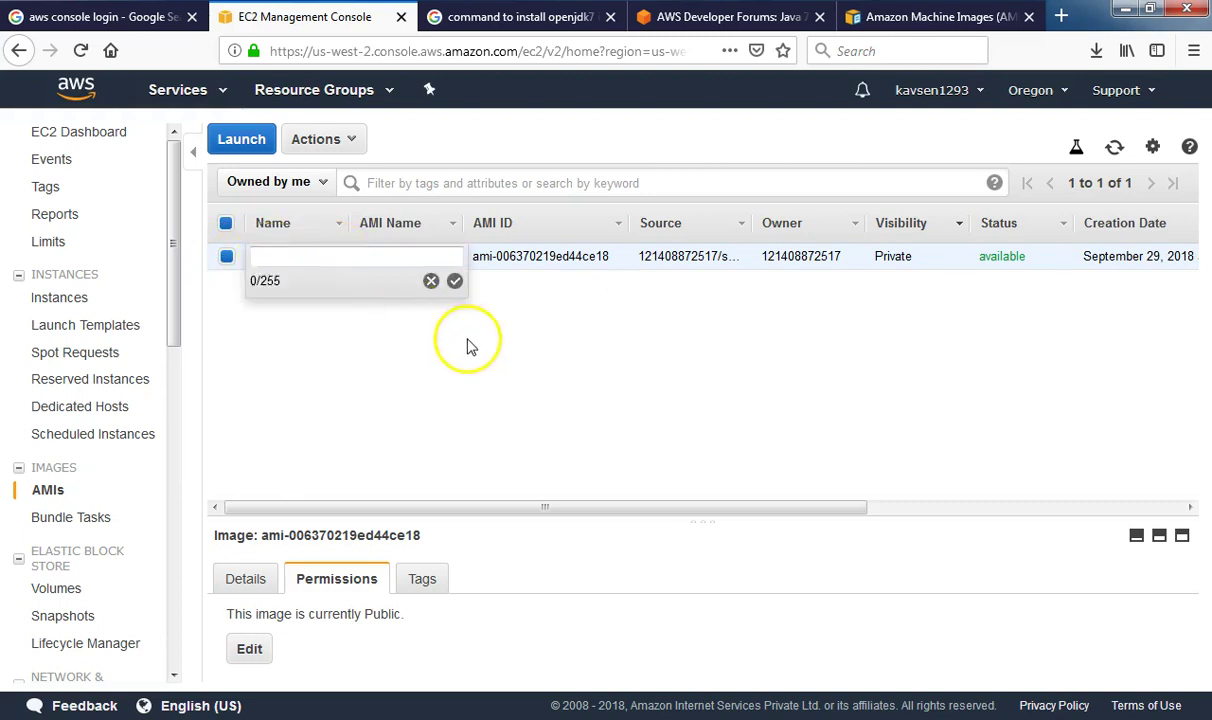
{"action": "type", "text": "sen4"}
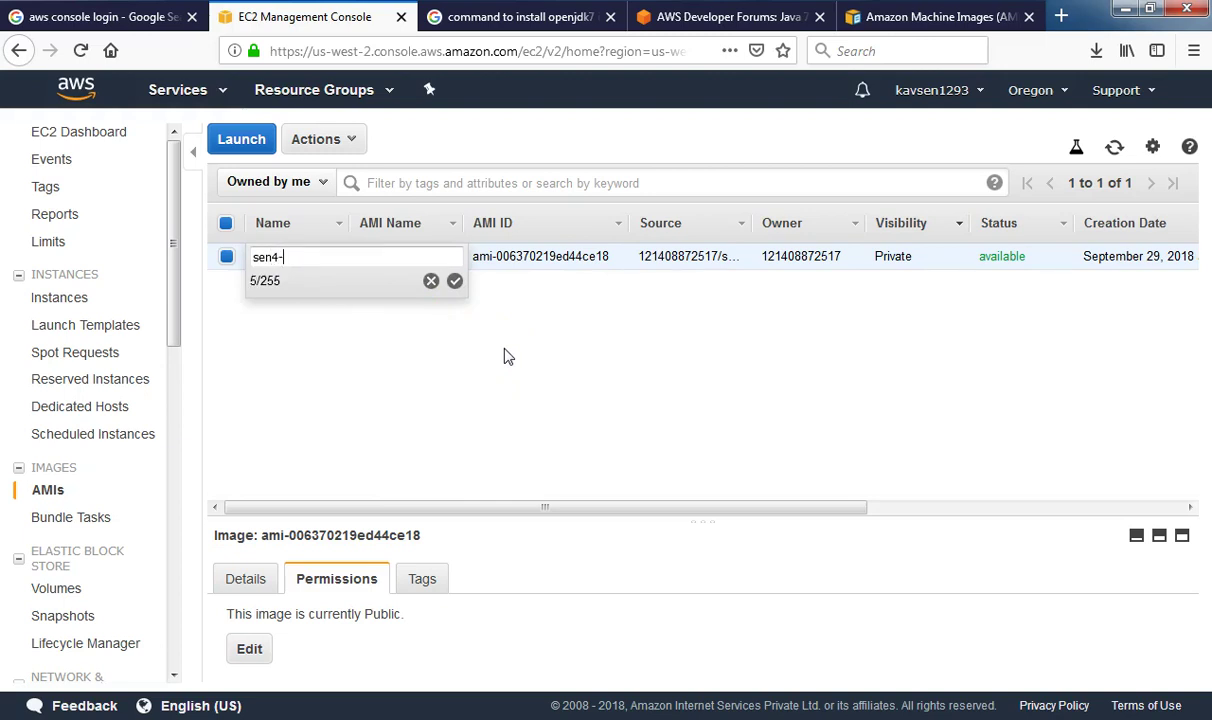
{"action": "type", "text": "-ami image"}
{"action": "left_click", "coordinate": [452, 340]}
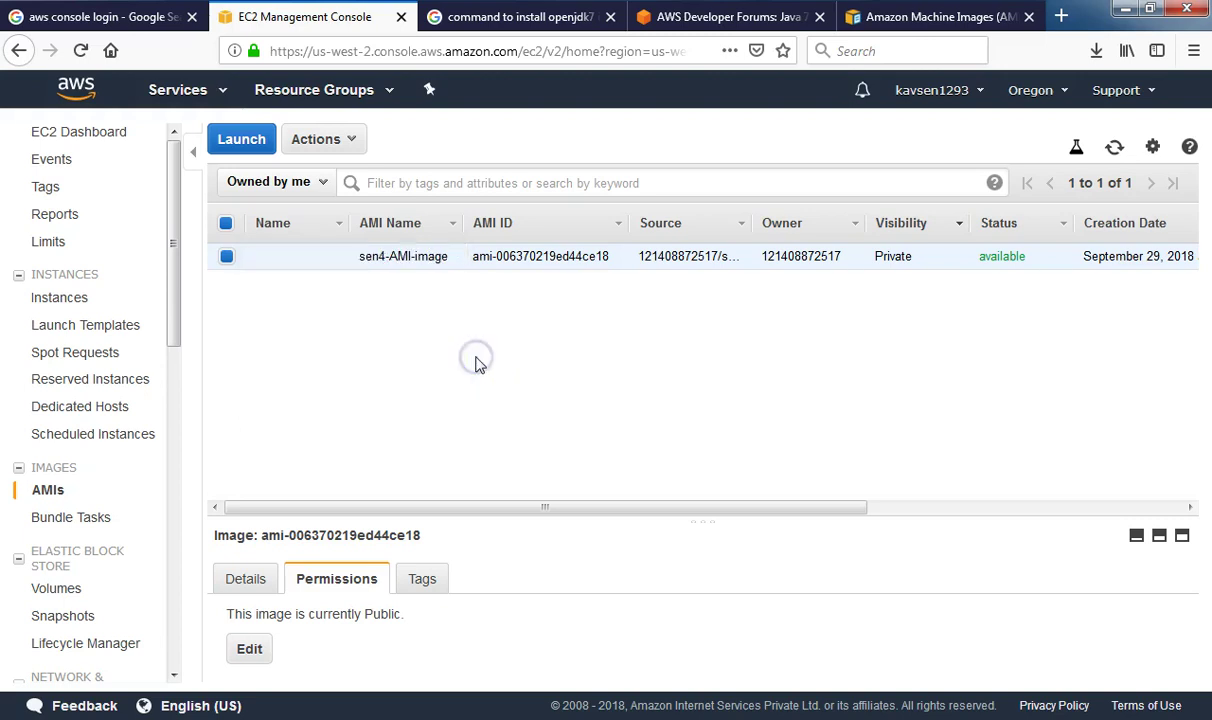
{"action": "left_click", "coordinate": [320, 295]}
{"action": "left_click", "coordinate": [284, 256]}
{"action": "type", "text": "se"}
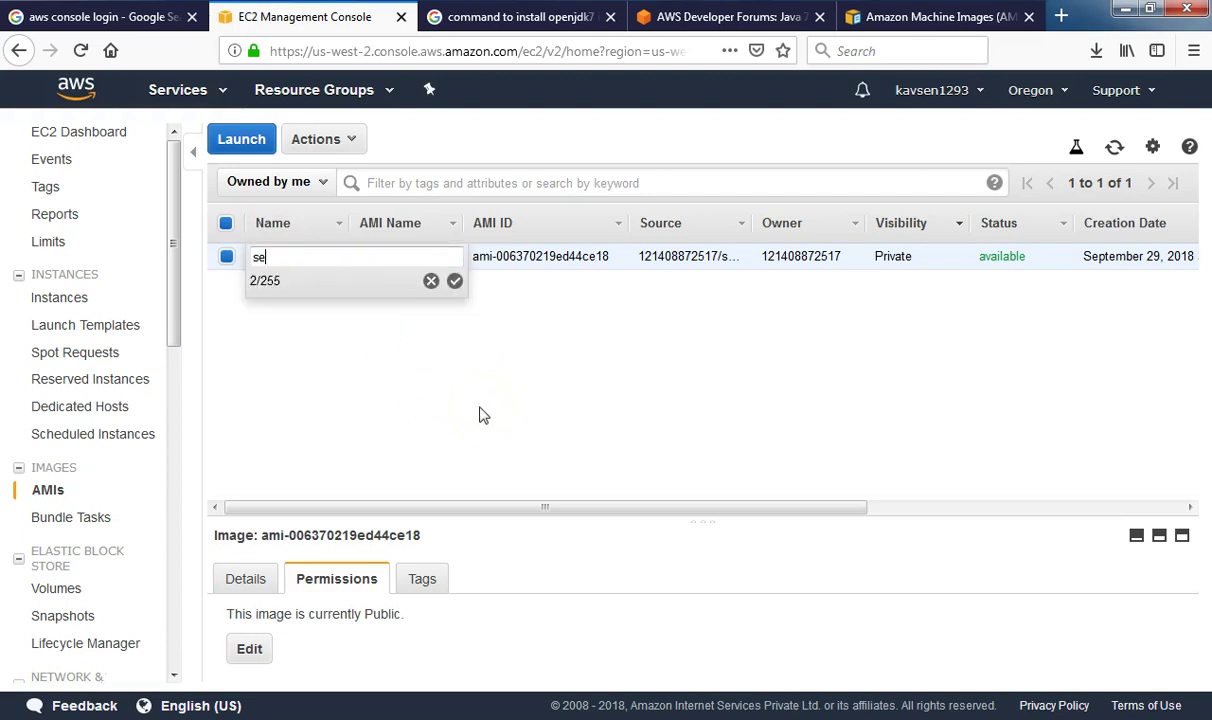
{"action": "type", "text": "n4-Am"}
{"action": "key", "text": "BackSpace"}
{"action": "type", "text": "MI image"}
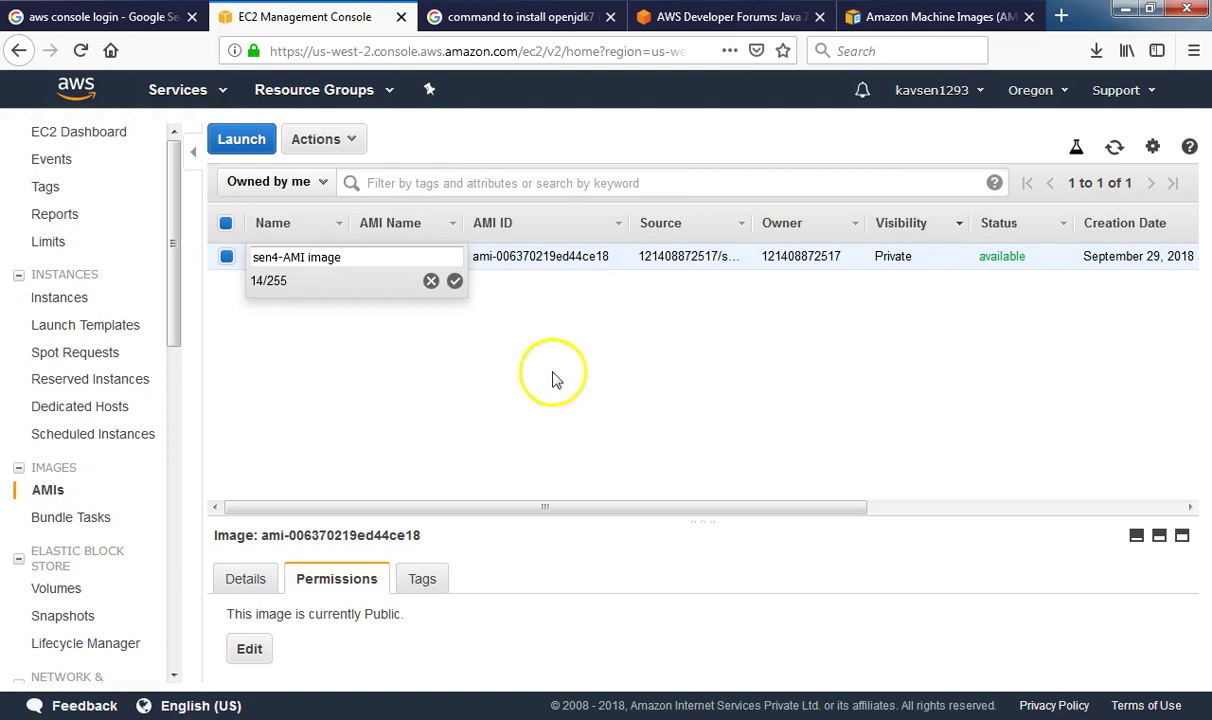
{"action": "left_click", "coordinate": [455, 281]}
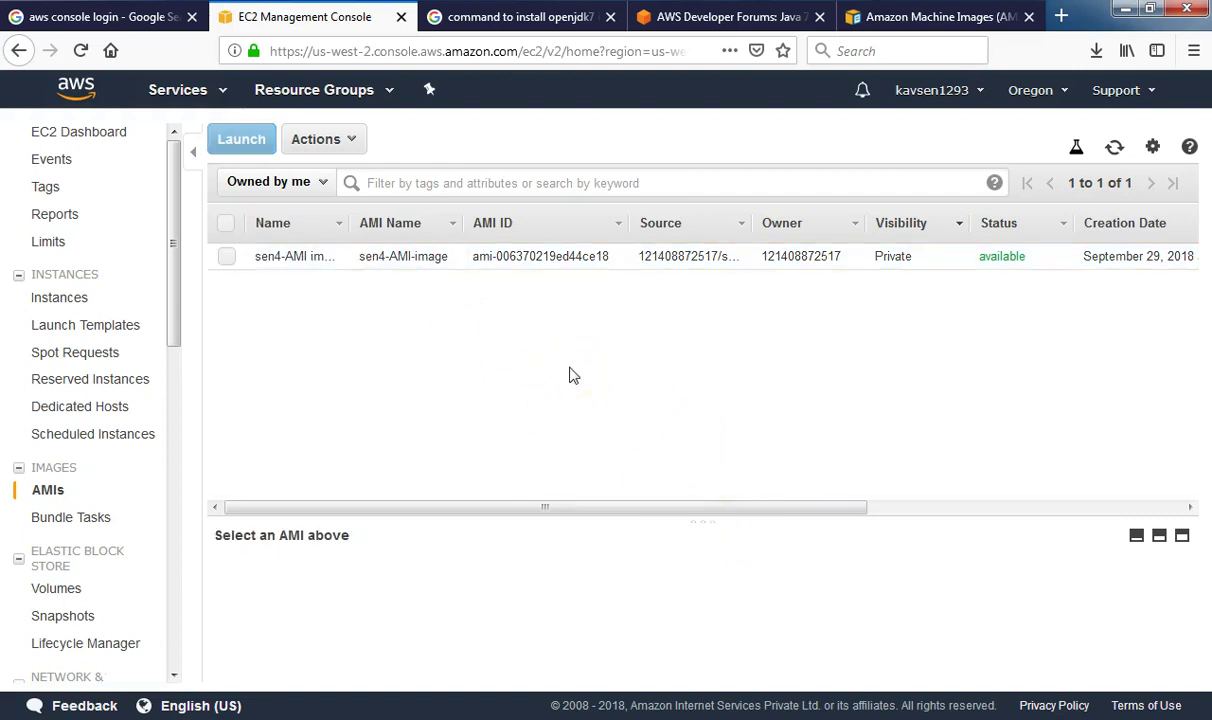
{"action": "left_click", "coordinate": [226, 256]}
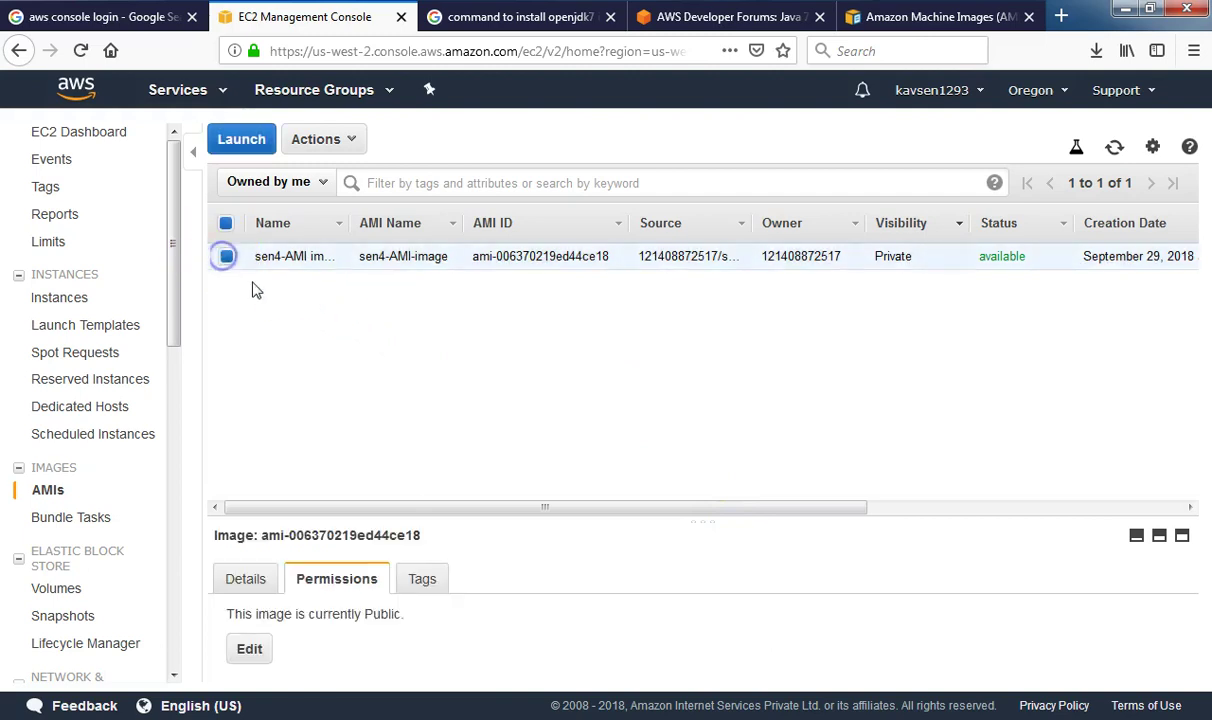
Open the Actions list for the public sen4-AMI-image AMI
{"action": "left_click", "coordinate": [352, 145]}
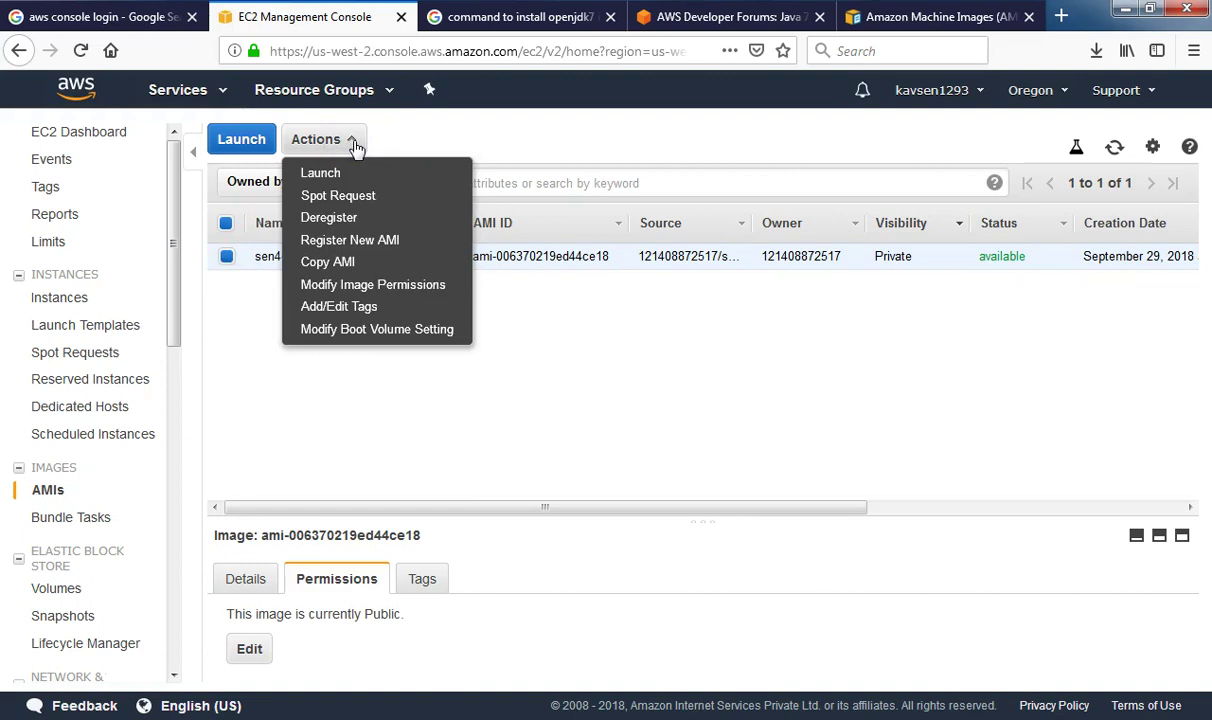
{"action": "left_click", "coordinate": [630, 382]}
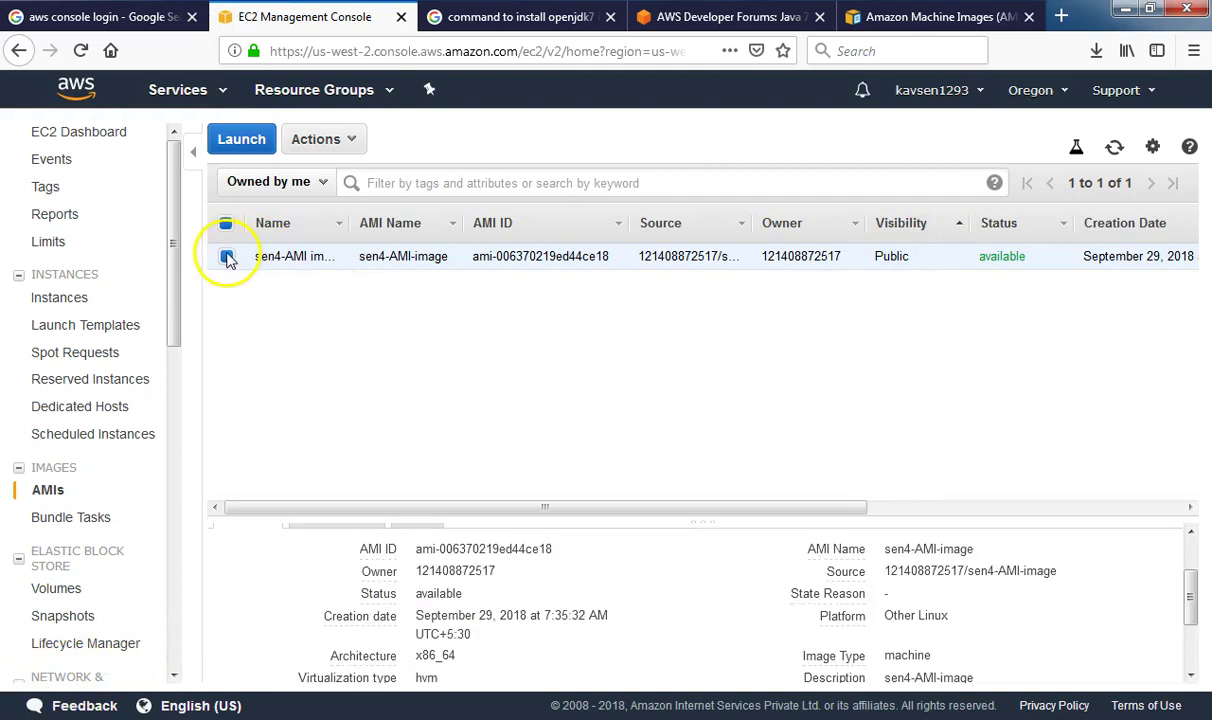
{"action": "left_click", "coordinate": [343, 143]}
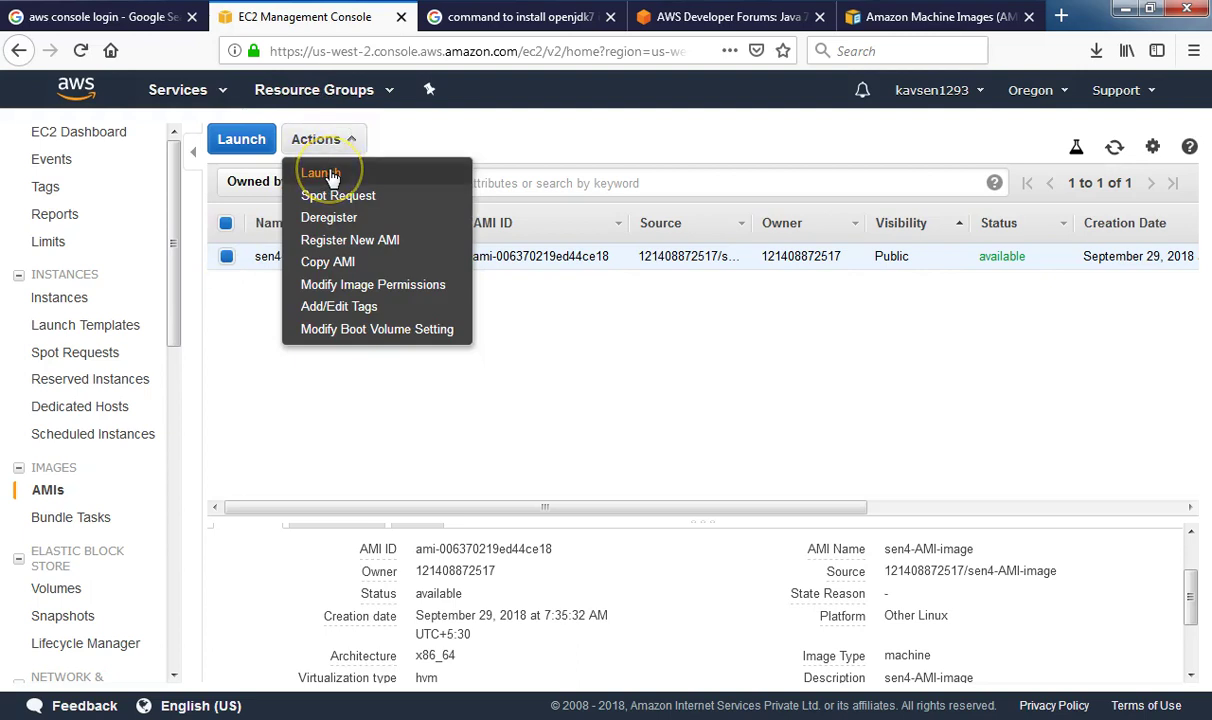
Launch sen4-AMI-image as t2.micro, preview the review page, then return to Configure Instance Details
{"action": "left_click", "coordinate": [322, 173]}
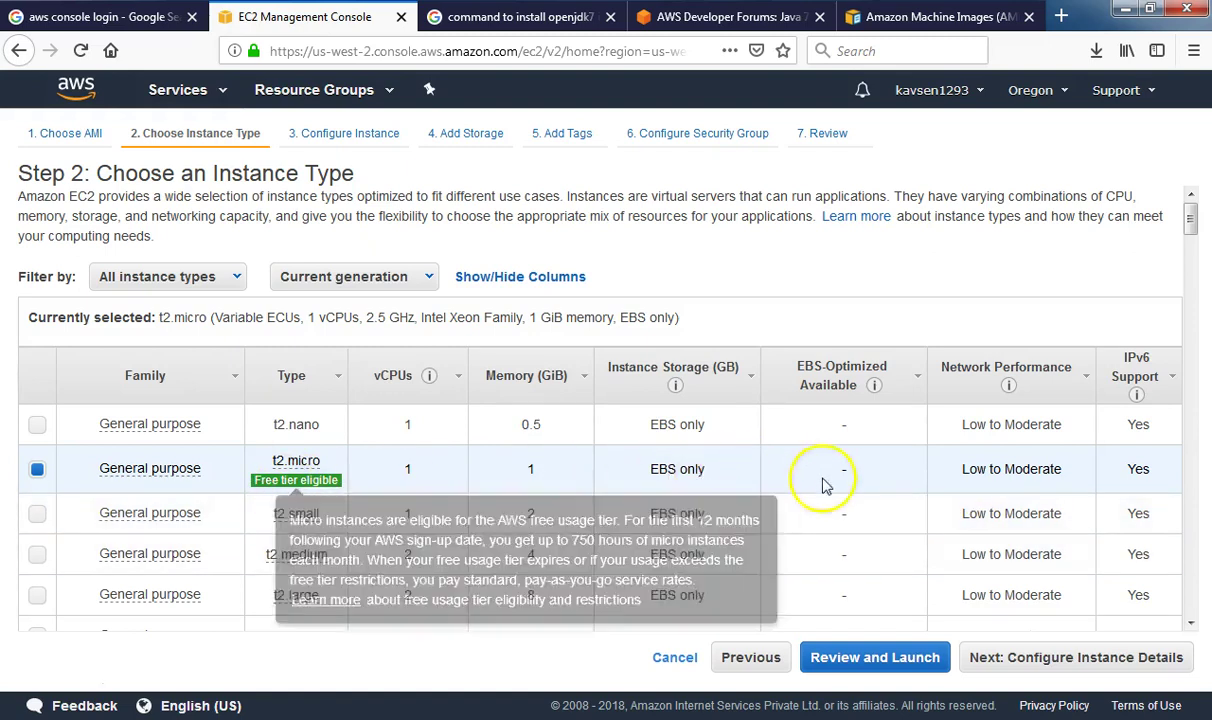
{"action": "left_click", "coordinate": [882, 662]}
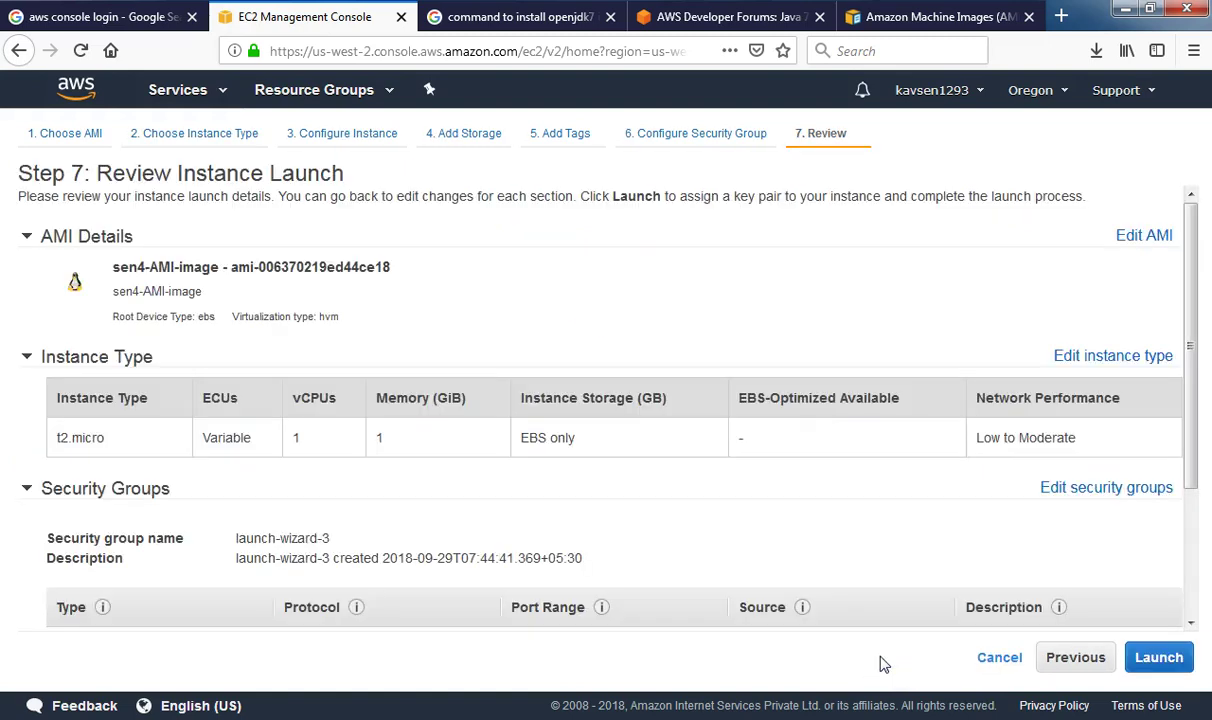
{"action": "left_click", "coordinate": [825, 387]}
{"action": "left_click_drag", "start_coordinate": [100, 269], "coordinate": [428, 270]}
{"action": "left_click", "coordinate": [490, 277]}
{"action": "left_click", "coordinate": [345, 133]}
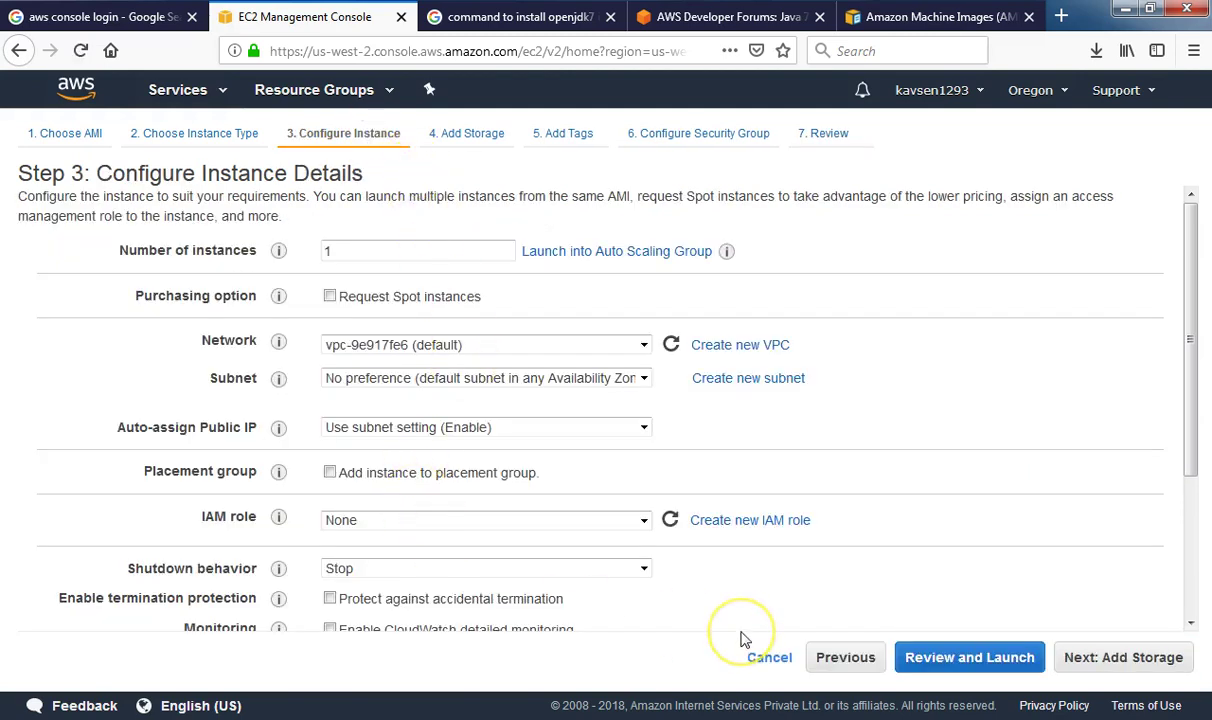
Pick subnet us-west-2a in instance details, then advance to storage with the 8 GiB gp2 root volume
{"action": "left_click", "coordinate": [644, 432]}
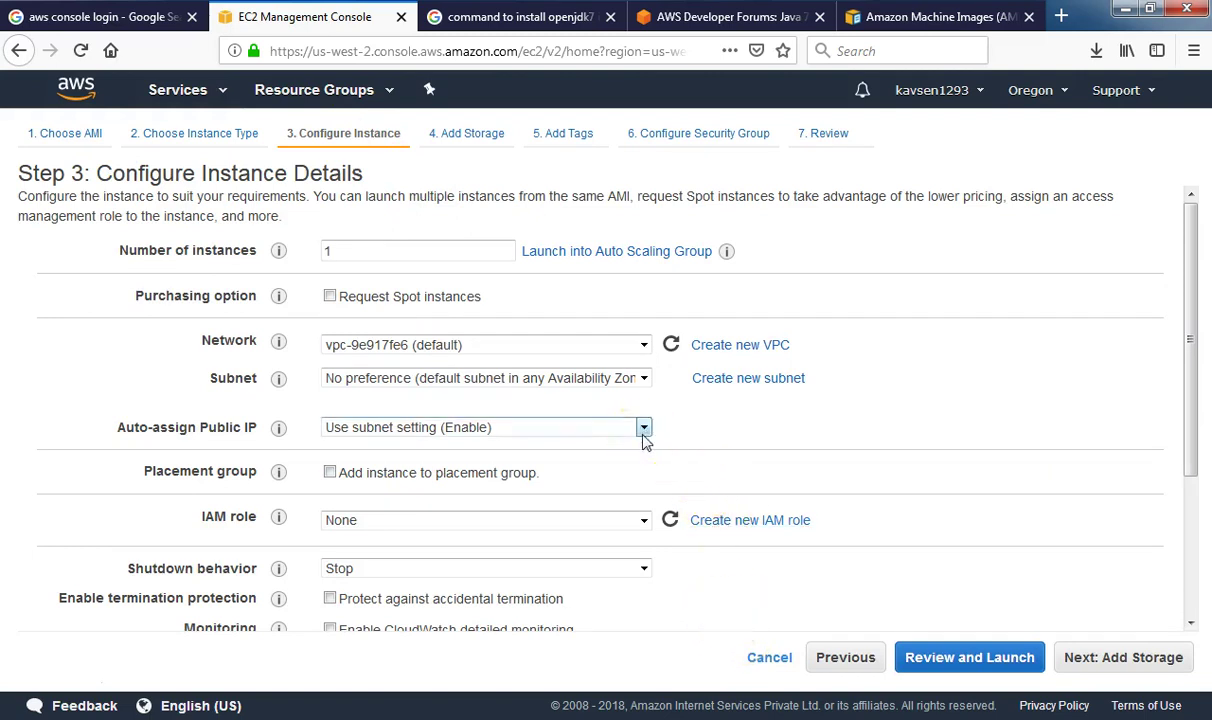
{"action": "left_click", "coordinate": [628, 382]}
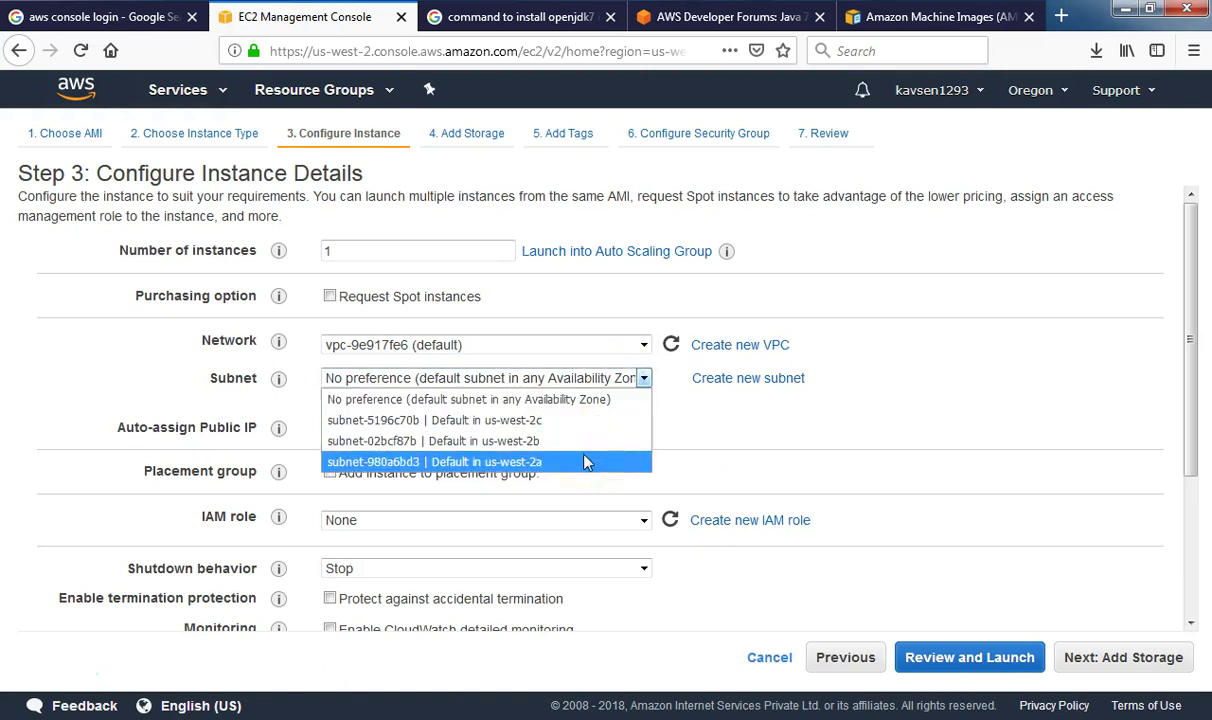
{"action": "left_click", "coordinate": [519, 445]}
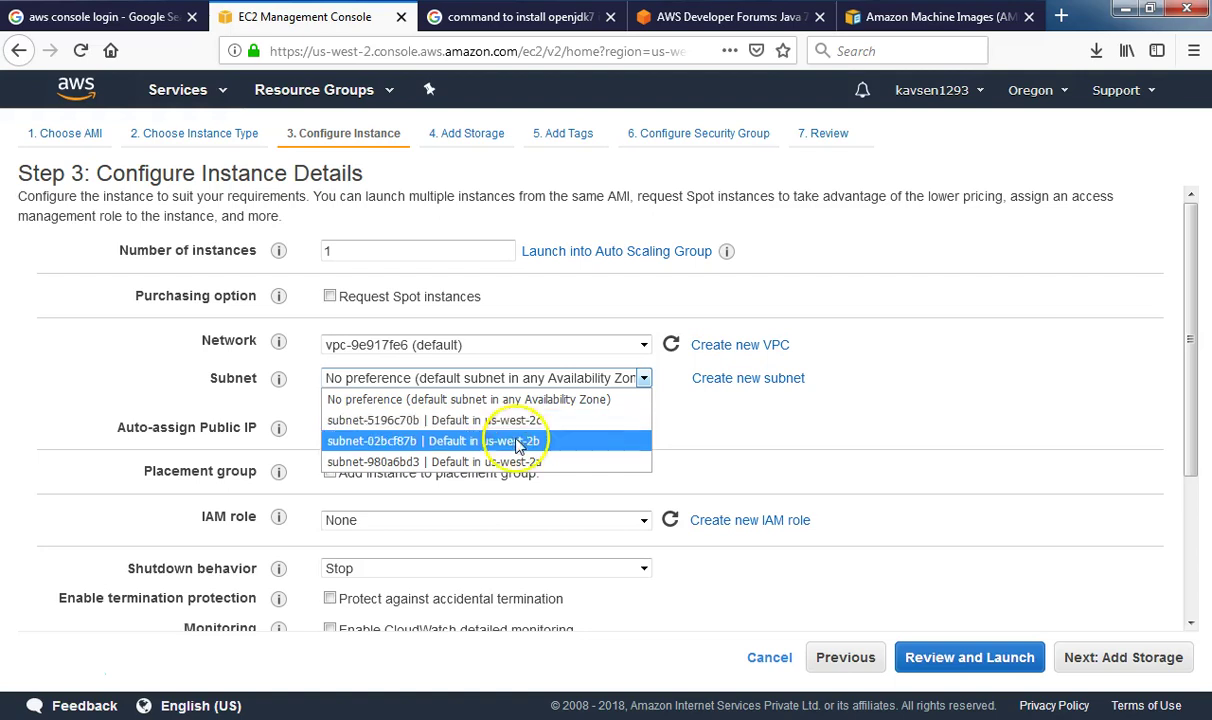
{"action": "left_click", "coordinate": [514, 461]}
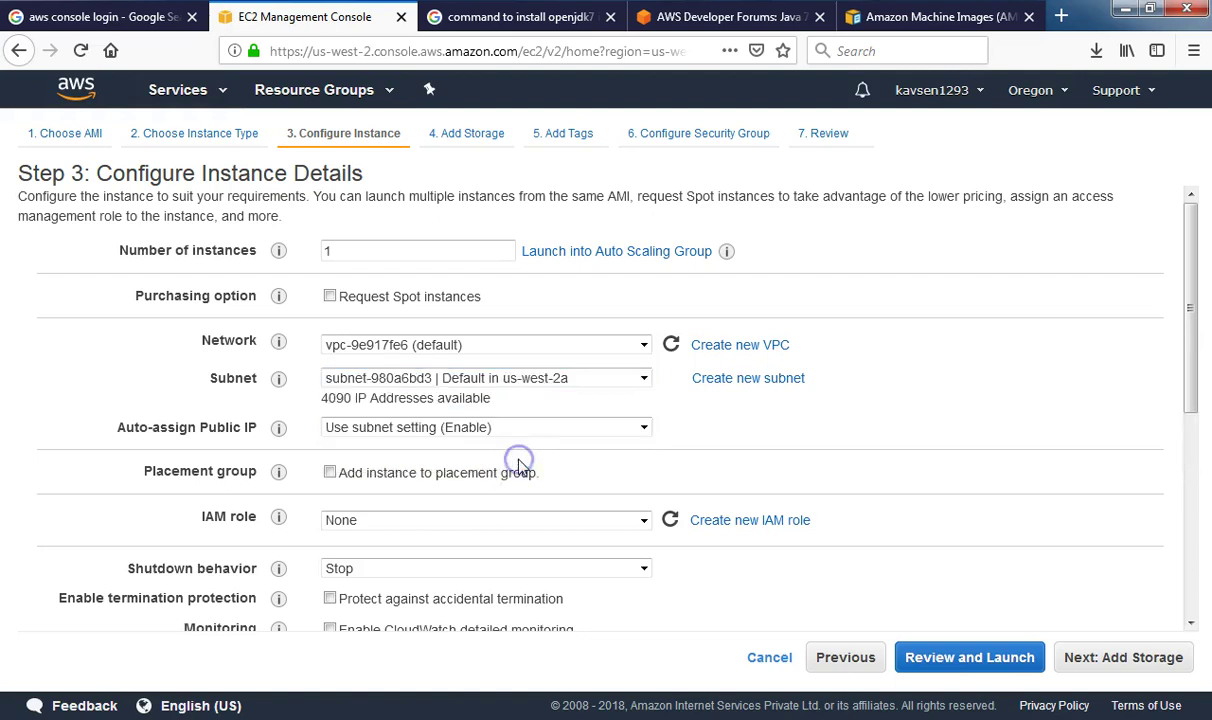
{"action": "left_click", "coordinate": [611, 381]}
{"action": "left_click", "coordinate": [611, 381]}
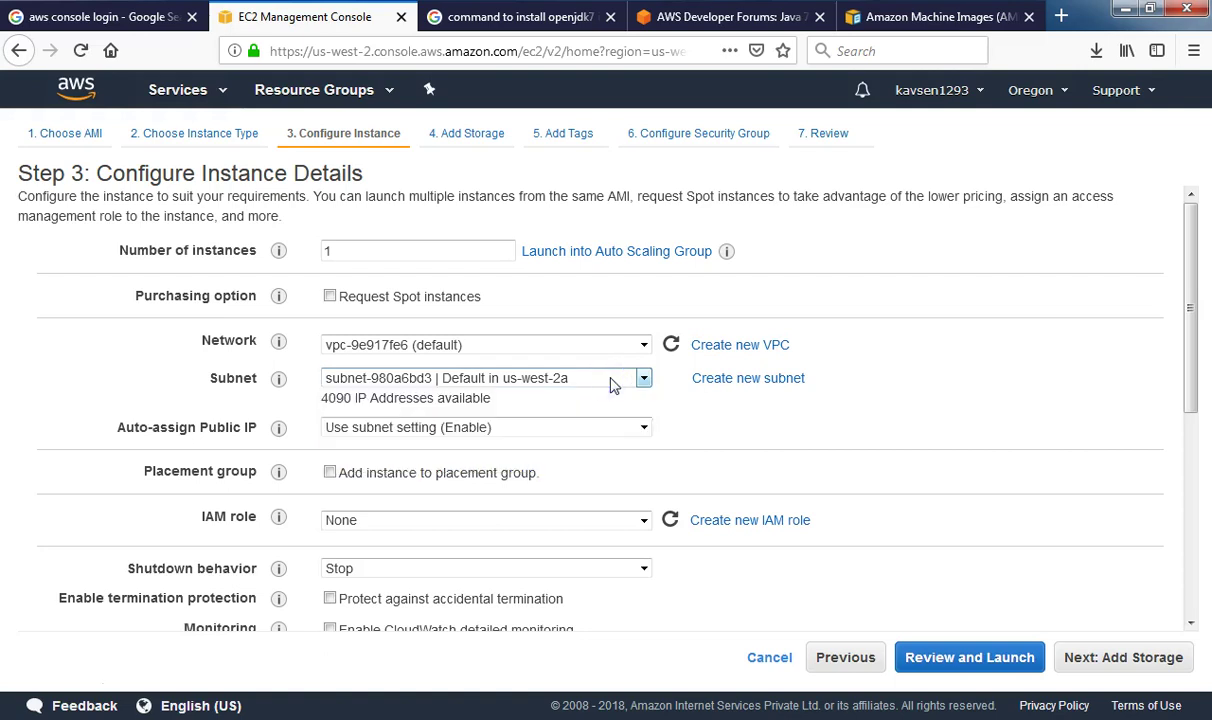
{"action": "scroll", "coordinate": [615, 592], "scroll_direction": "down", "scroll_amount": 2}
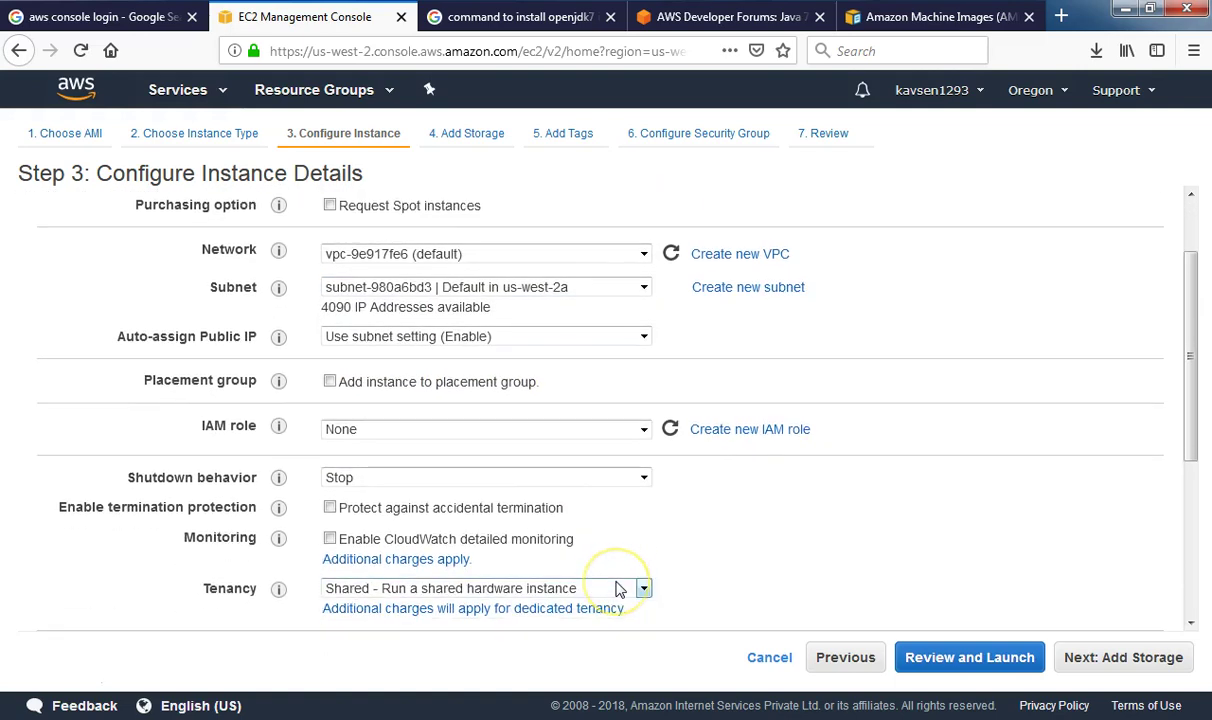
{"action": "scroll", "coordinate": [628, 549], "scroll_direction": "down", "scroll_amount": 6}
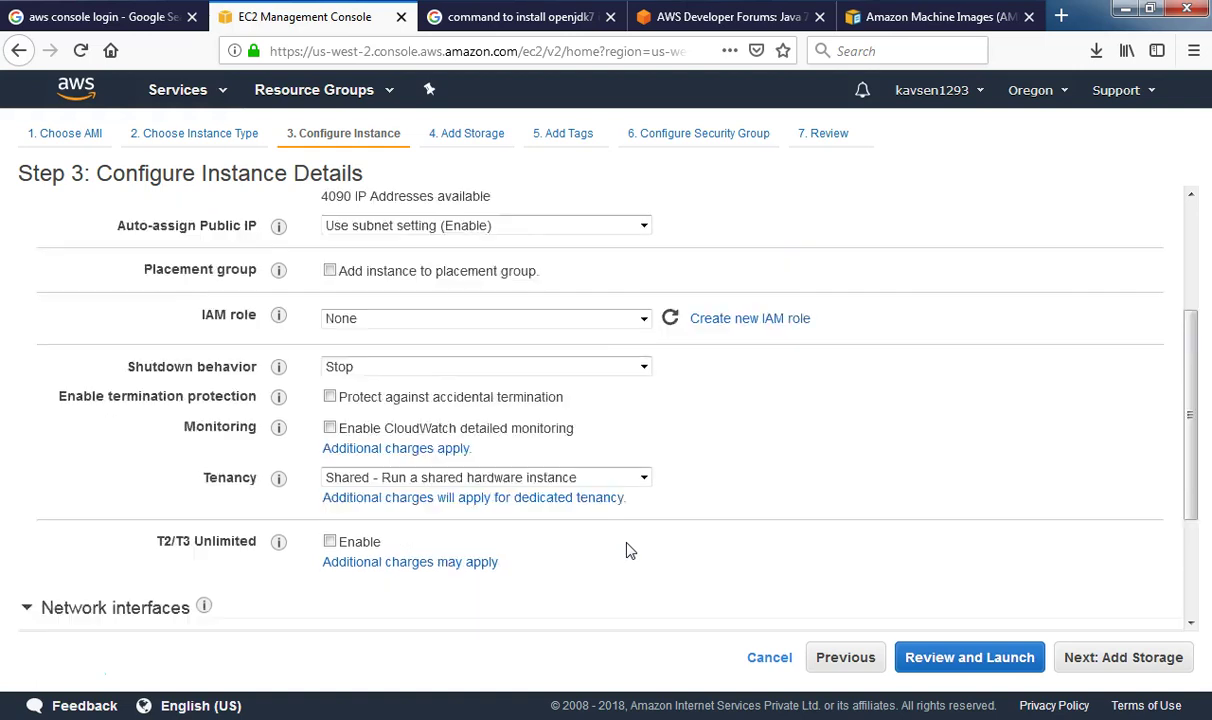
{"action": "scroll", "coordinate": [500, 425], "scroll_direction": "up", "scroll_amount": 8}
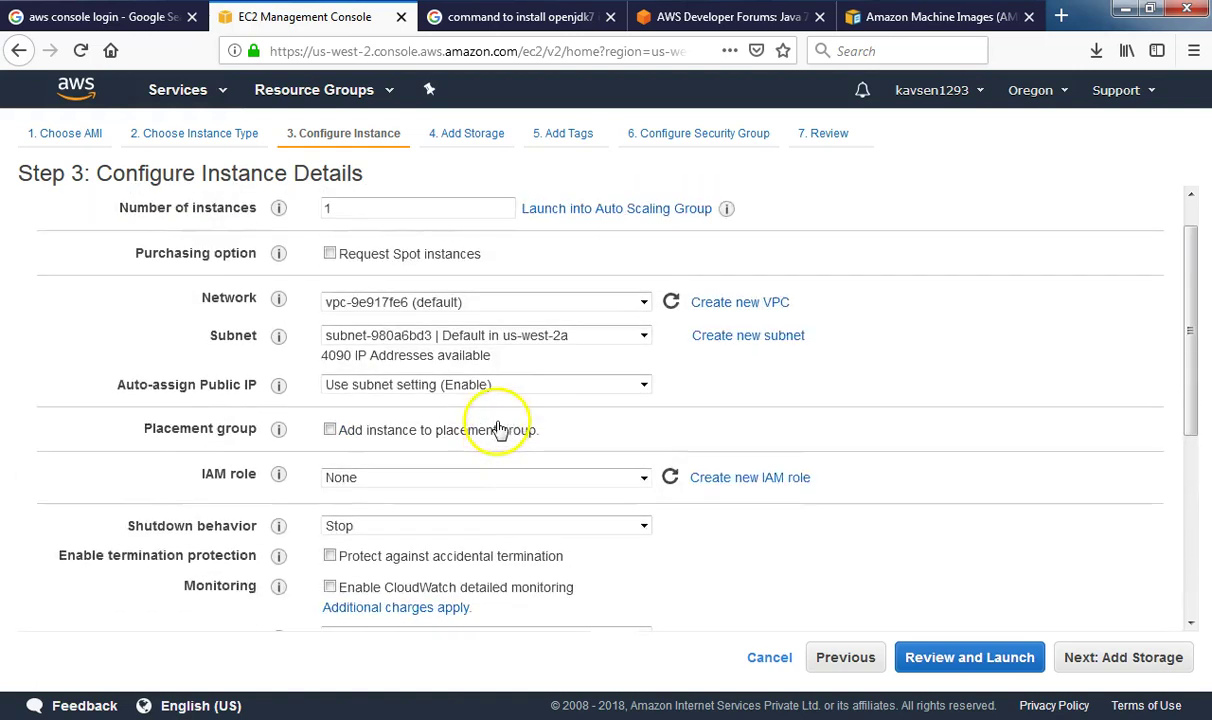
{"action": "left_click", "coordinate": [462, 134]}
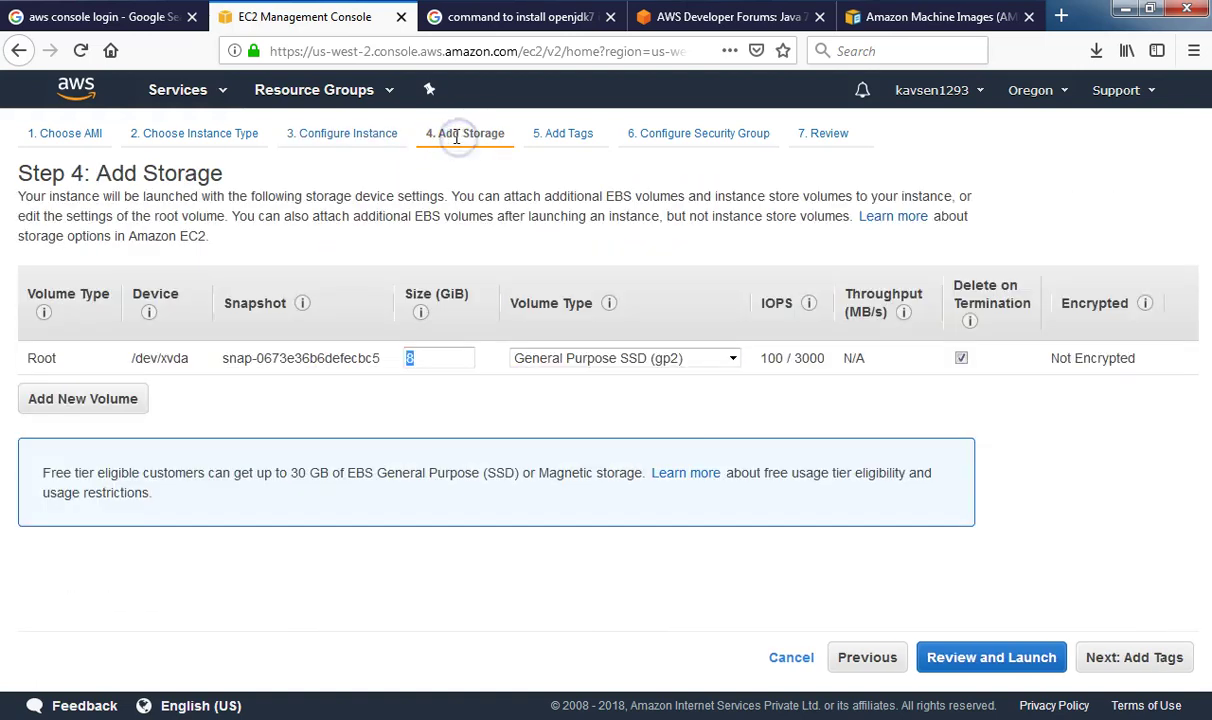
Allow SSH from Anywhere (0.0.0.0/0, ::/0) and review the sen4-AMI-image t2.micro launch
{"action": "left_click", "coordinate": [566, 133]}
{"action": "left_click", "coordinate": [693, 138]}
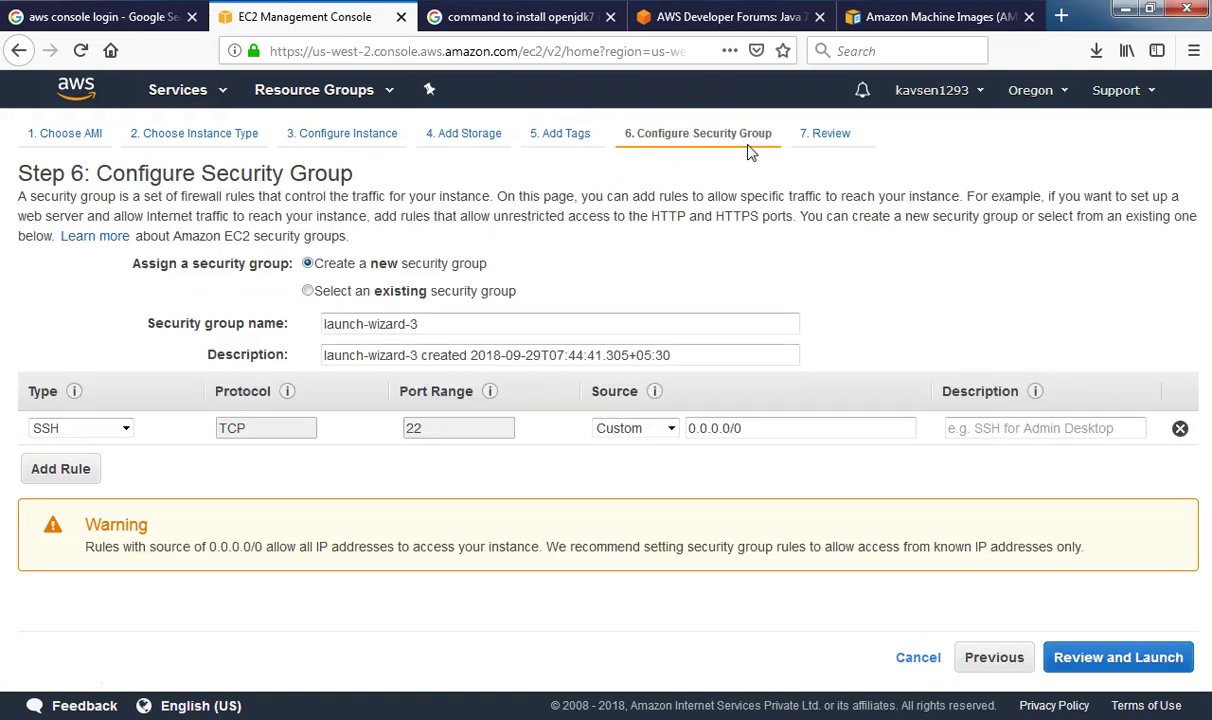
{"action": "left_click", "coordinate": [665, 427]}
{"action": "left_click", "coordinate": [640, 469]}
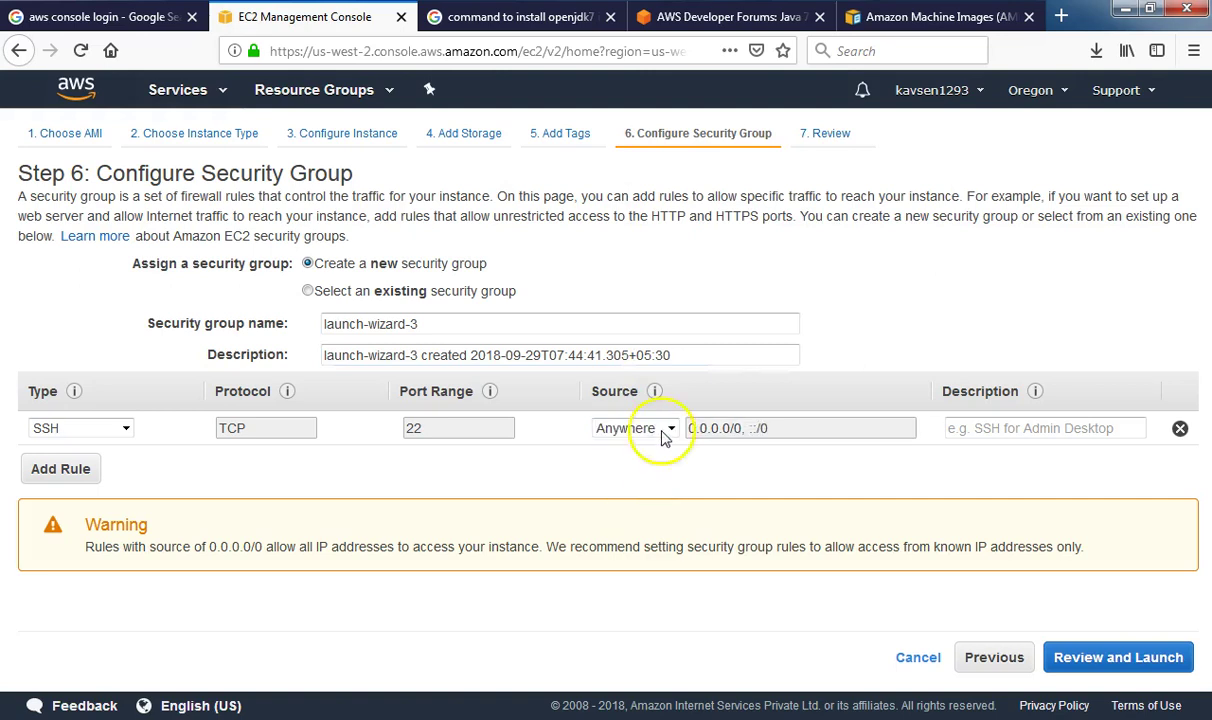
{"action": "left_click", "coordinate": [843, 140]}
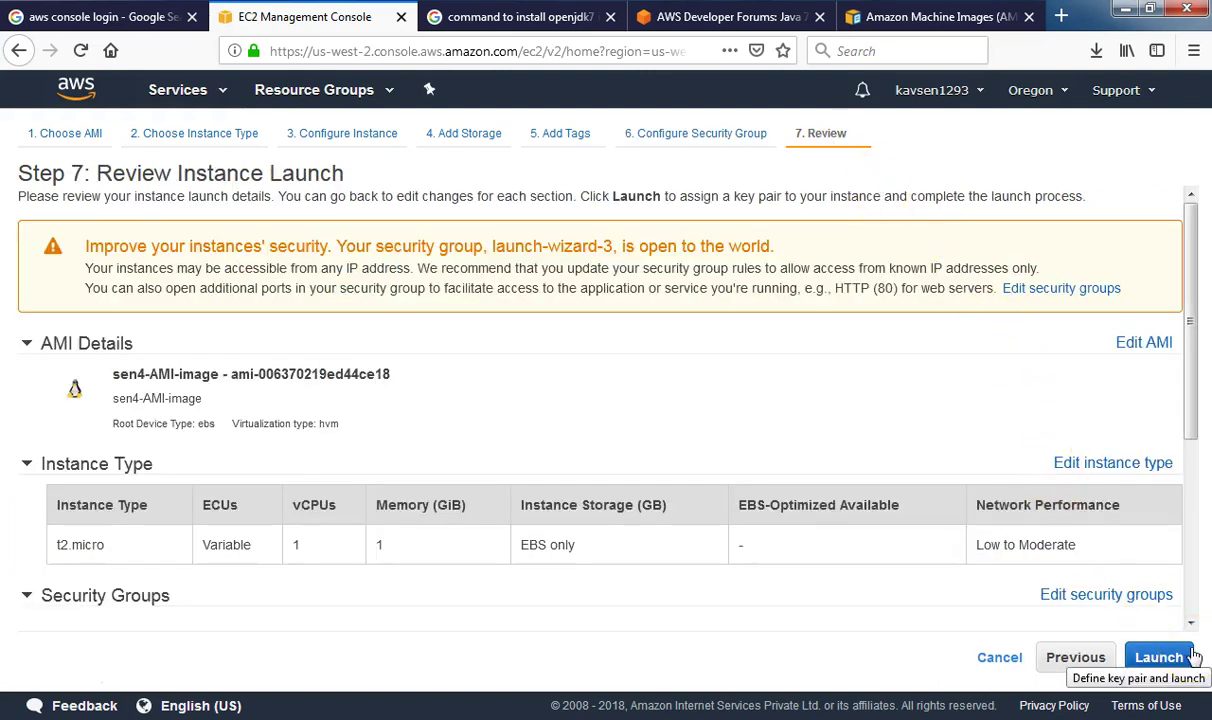
{"action": "left_click", "coordinate": [1163, 658]}
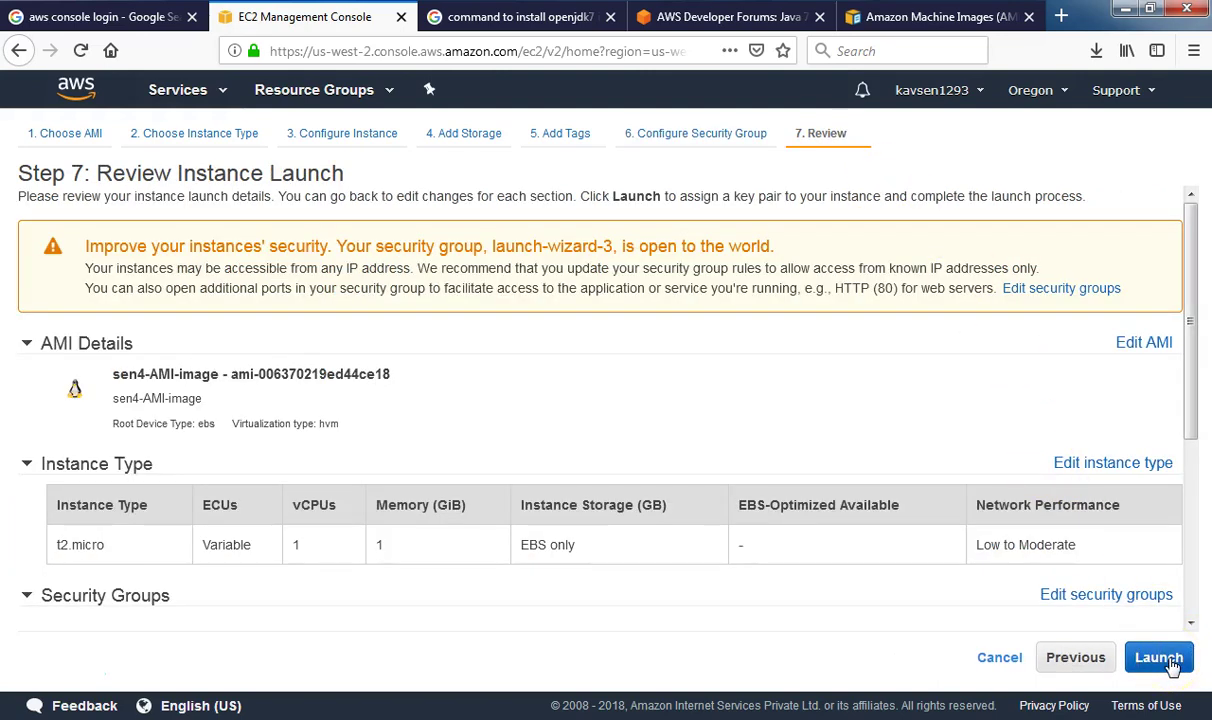
{"action": "left_click_drag", "start_coordinate": [391, 376], "coordinate": [112, 376]}
Choose to create a new key pair named sen4image for the launch
{"action": "left_click", "coordinate": [1160, 657]}
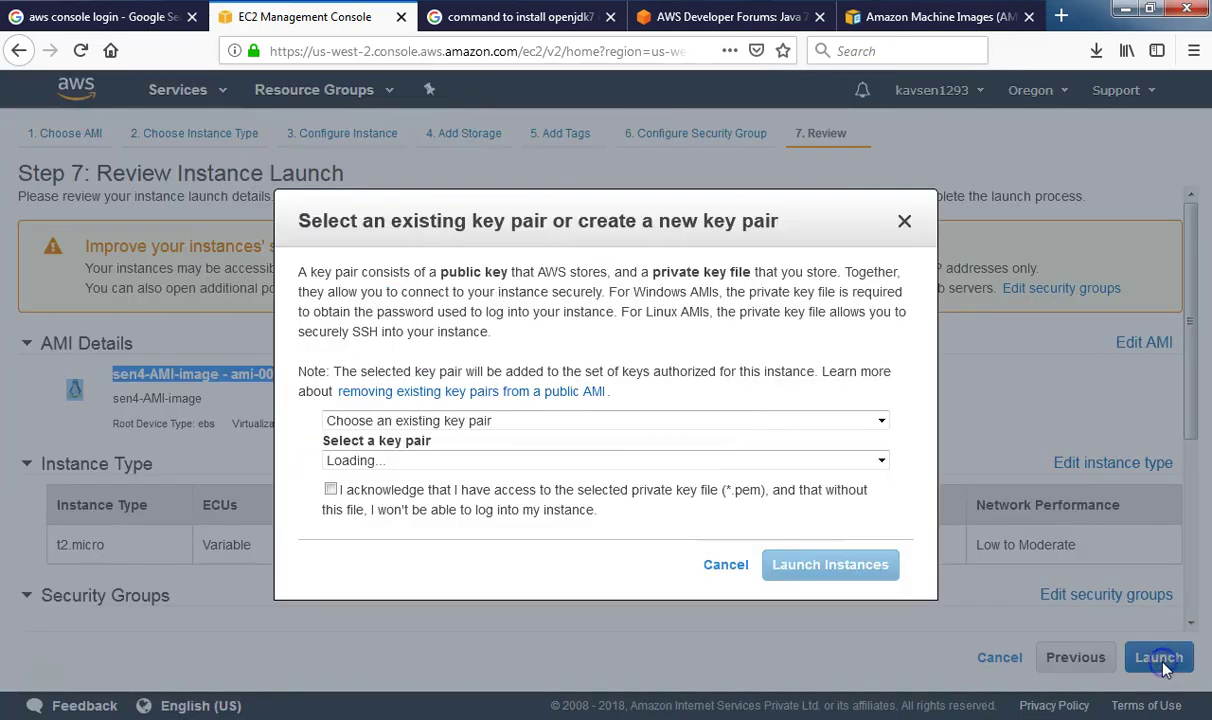
{"action": "left_click", "coordinate": [433, 465]}
{"action": "left_click", "coordinate": [433, 463]}
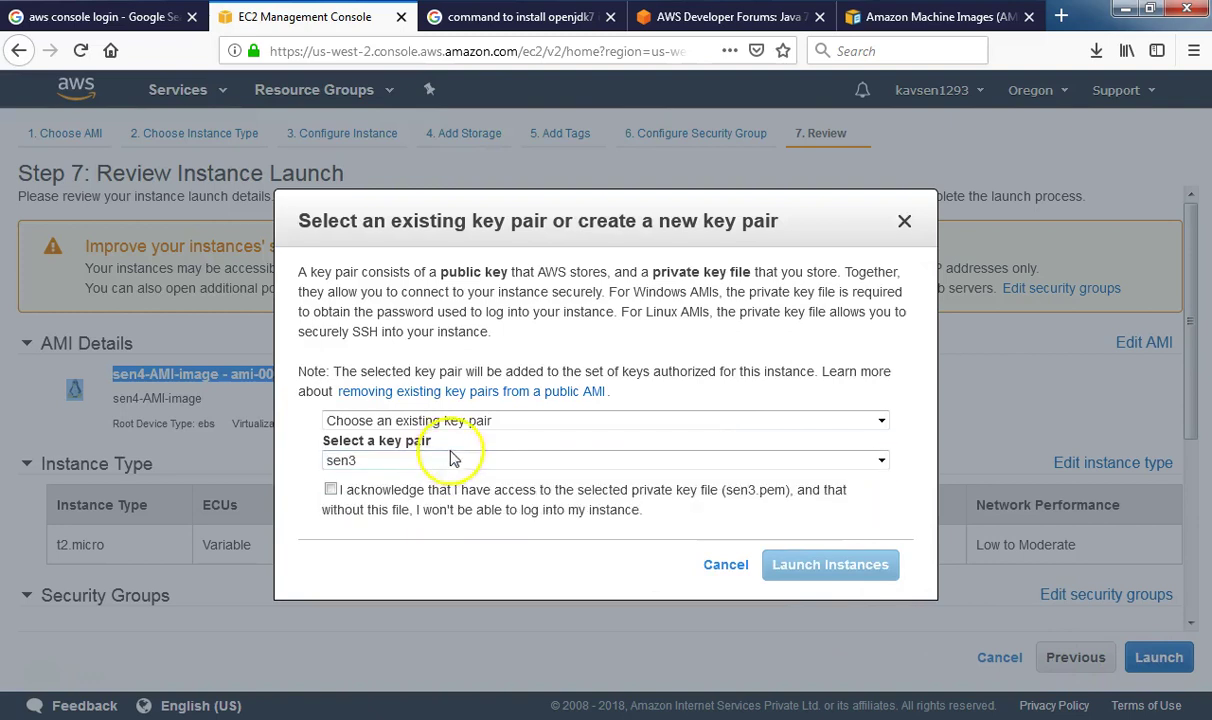
{"action": "left_click", "coordinate": [445, 421]}
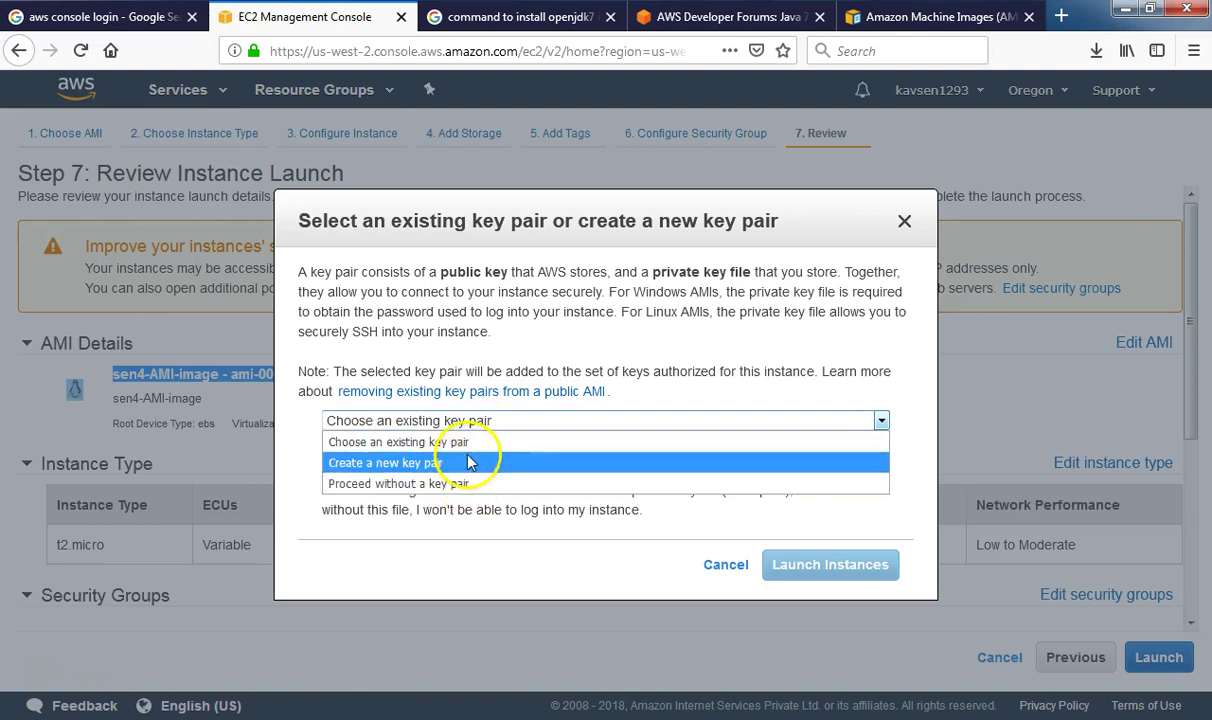
{"action": "left_click", "coordinate": [460, 442]}
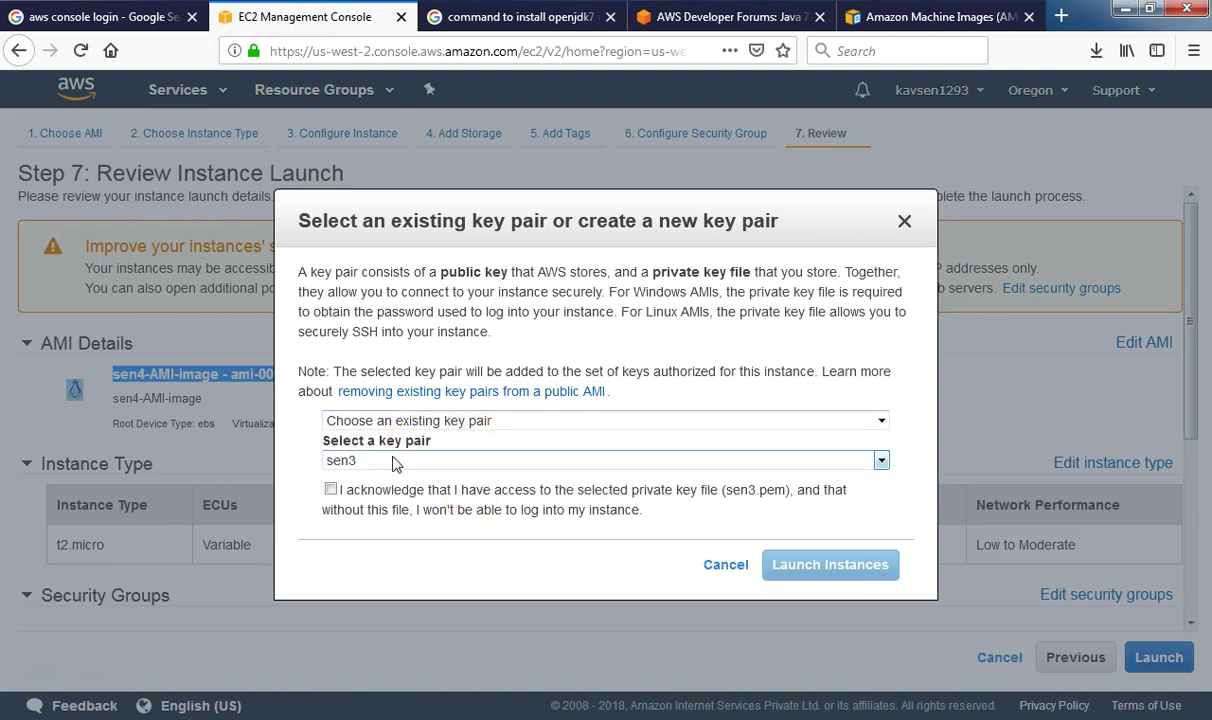
{"action": "left_click", "coordinate": [430, 420]}
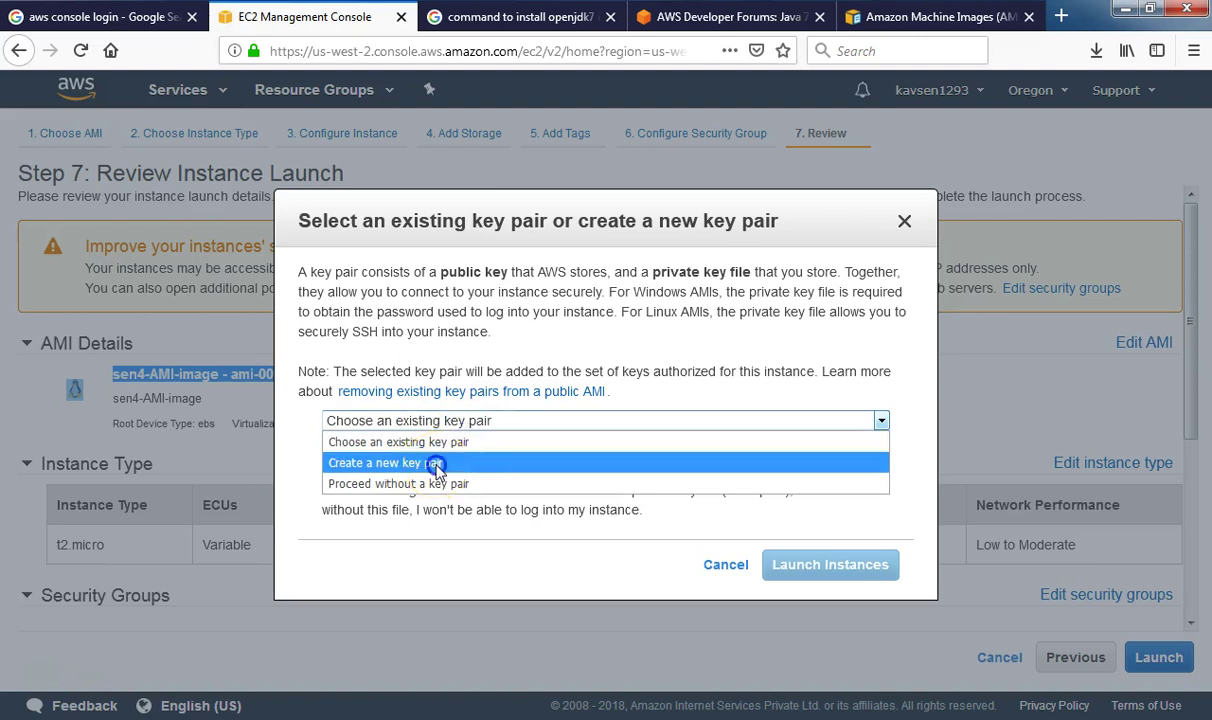
{"action": "left_click", "coordinate": [437, 462]}
{"action": "left_click", "coordinate": [404, 462]}
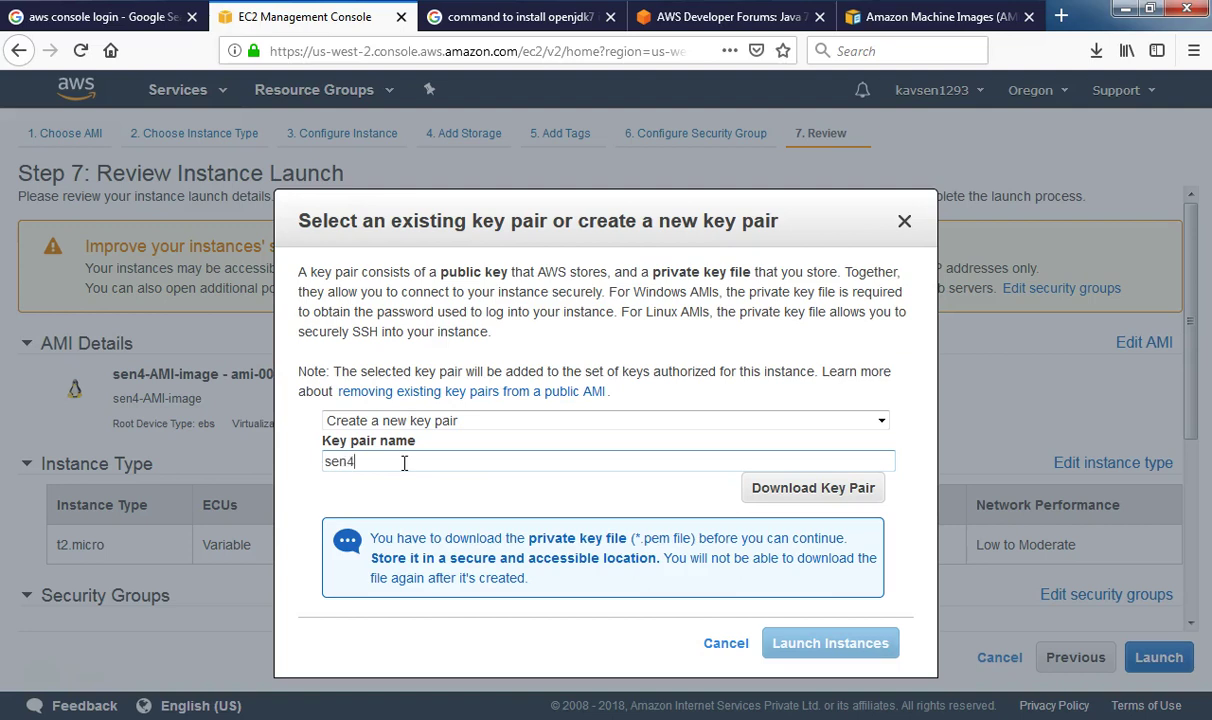
{"action": "type", "text": "sen4image"}
Download sen4image.pem and copy it from the downloads folder
{"action": "left_click", "coordinate": [772, 490]}
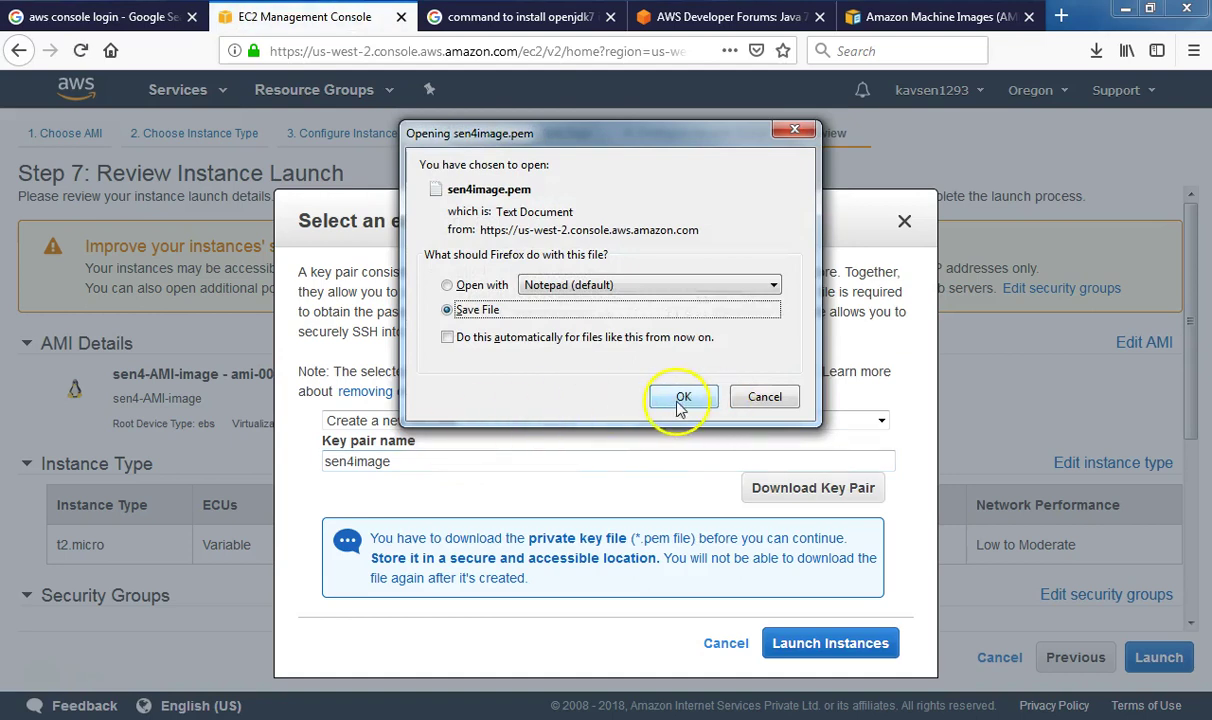
{"action": "left_click", "coordinate": [682, 399]}
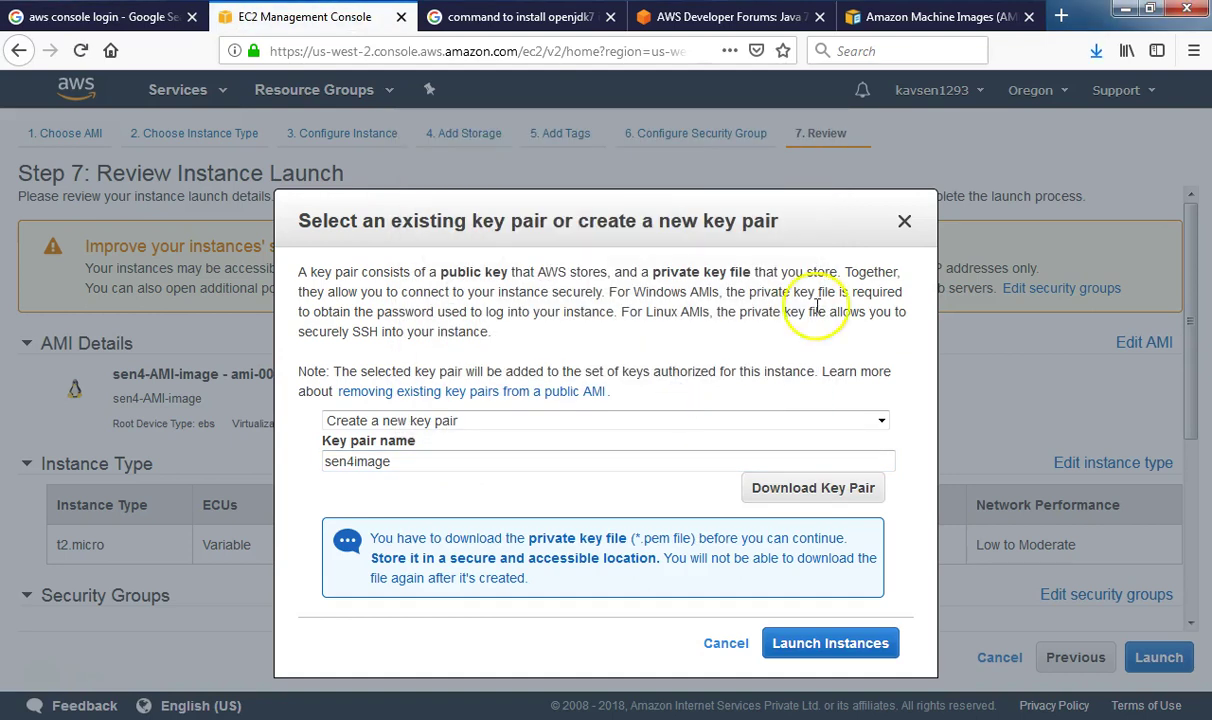
{"action": "left_click", "coordinate": [1096, 52]}
{"action": "left_click", "coordinate": [1083, 104]}
{"action": "right_click", "coordinate": [556, 460]}
{"action": "left_click", "coordinate": [614, 346]}
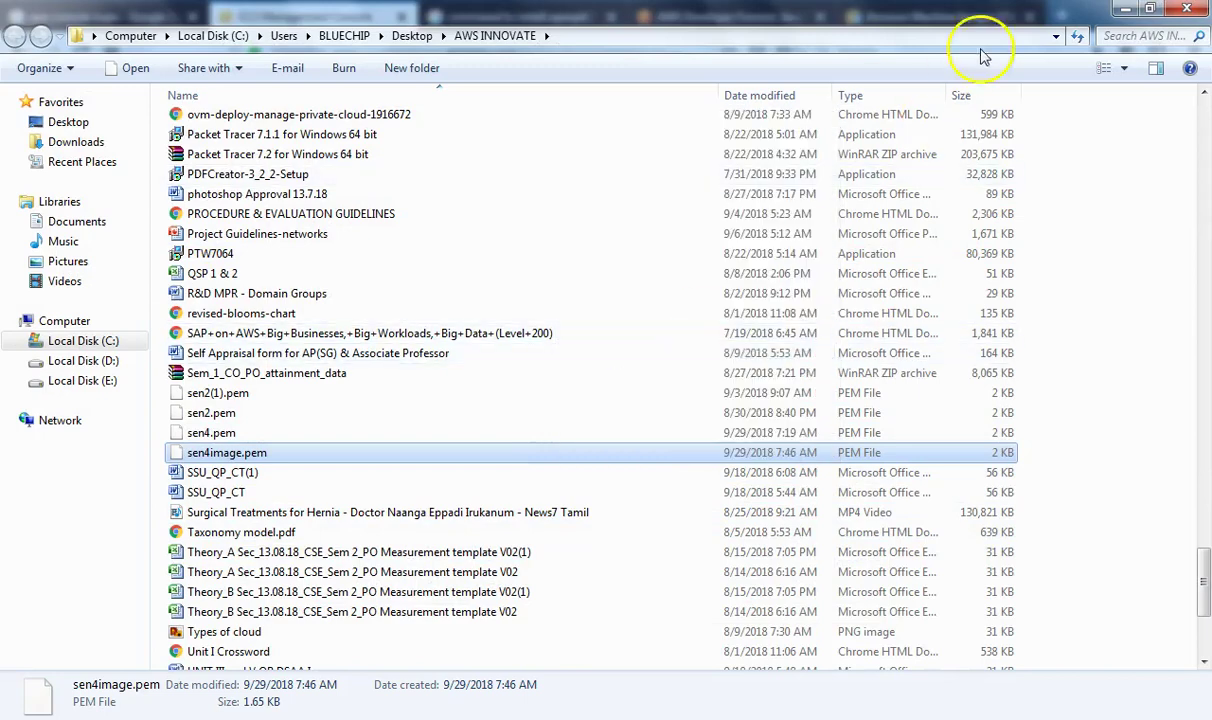
Paste sen4image.pem into the Desktop key folder and launch the instance
{"action": "left_click", "coordinate": [1186, 8]}
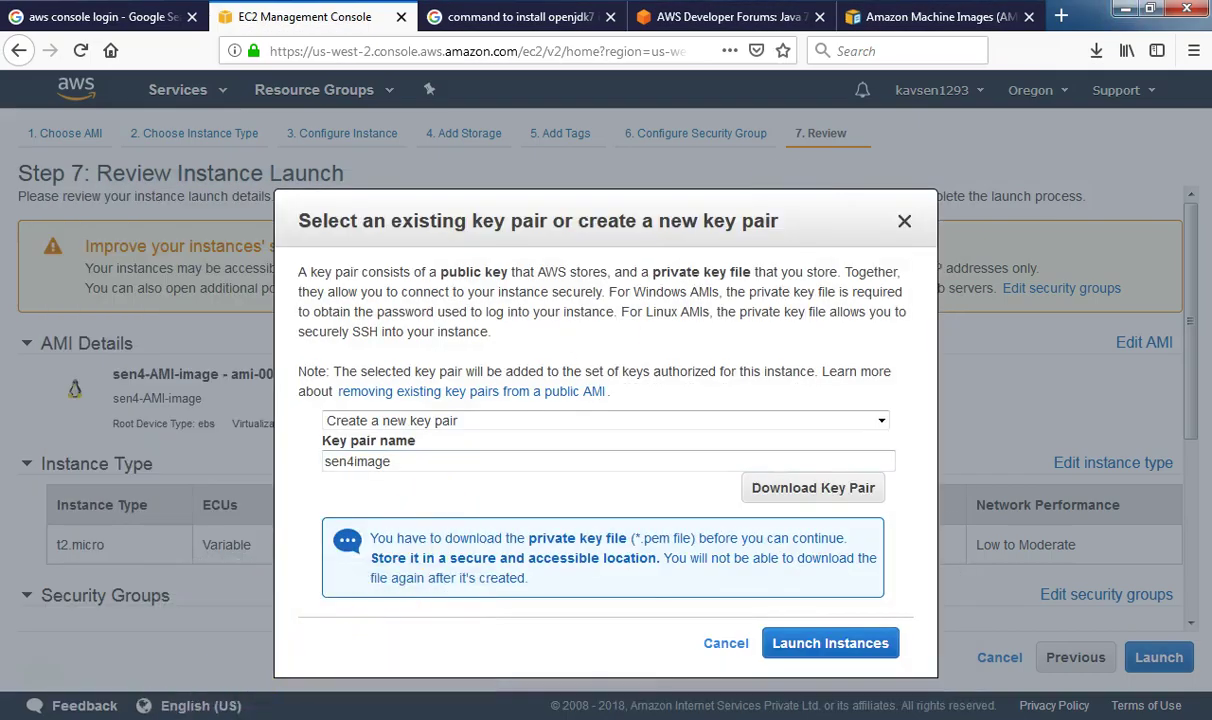
{"action": "mouse_move", "coordinate": [262, 698]}
{"action": "left_click", "coordinate": [319, 628]}
{"action": "right_click", "coordinate": [628, 346]}
{"action": "left_click", "coordinate": [664, 480]}
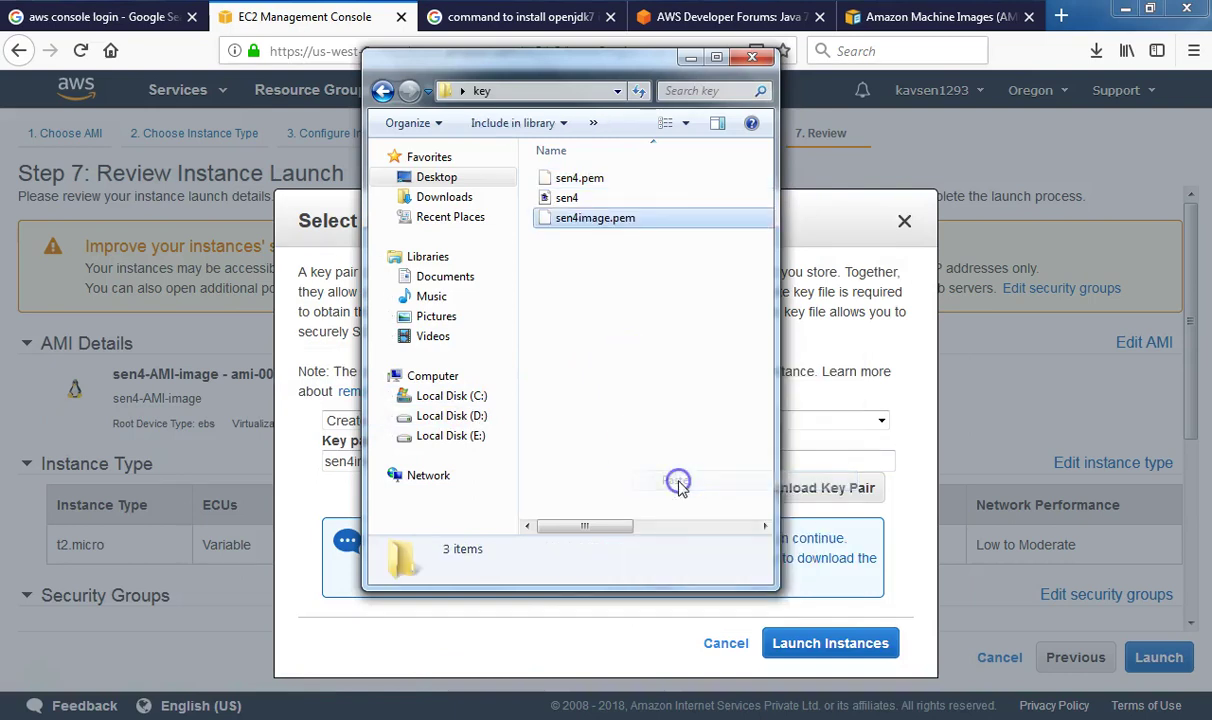
{"action": "left_click", "coordinate": [686, 44]}
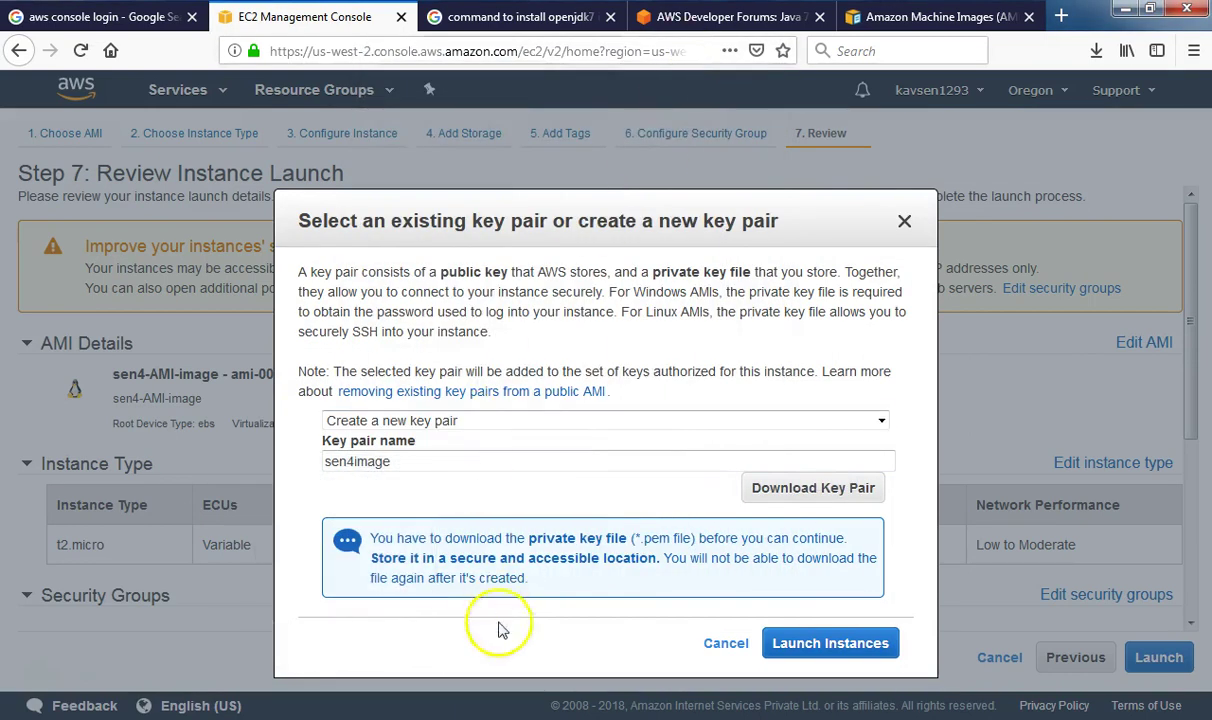
{"action": "left_click", "coordinate": [795, 642]}
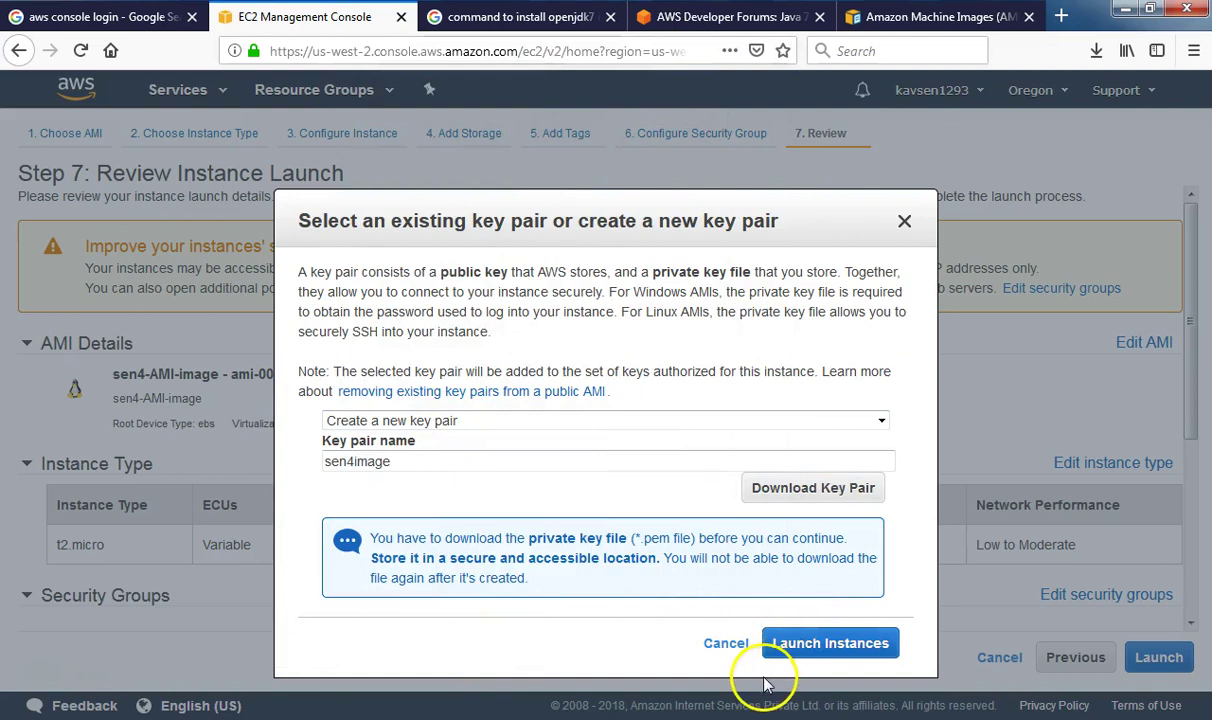
{"action": "left_click", "coordinate": [843, 650]}
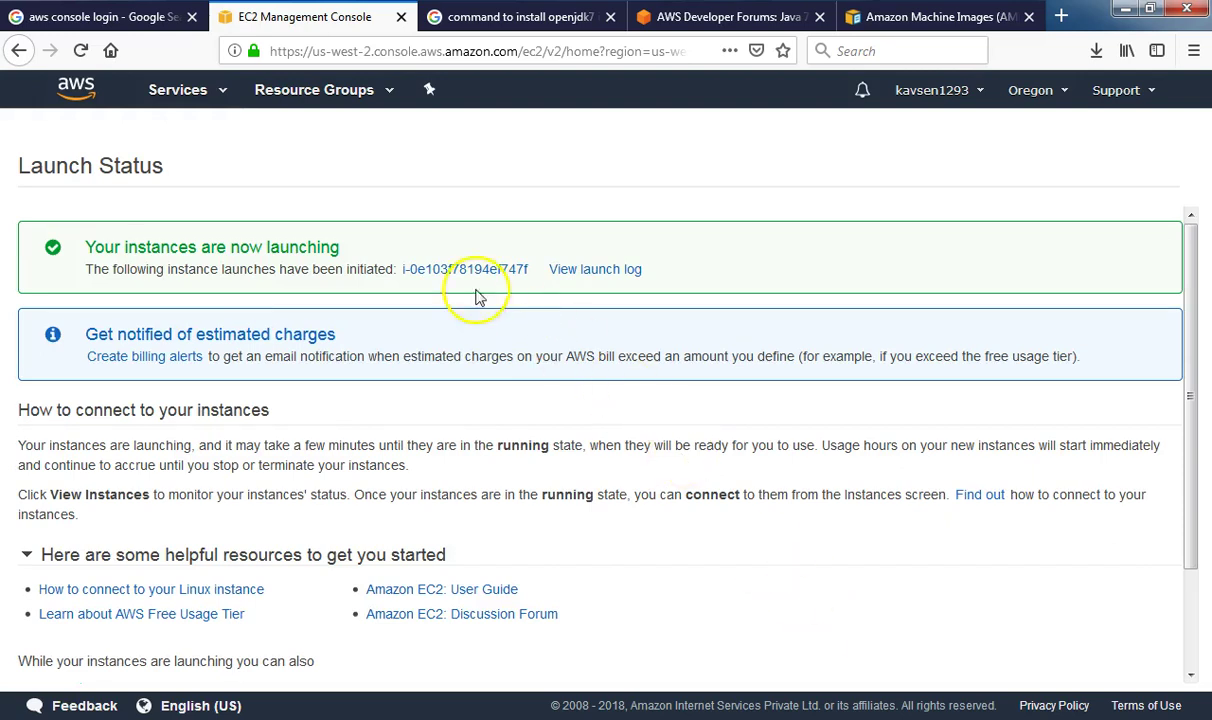
Open new instance i-0e103f78194ef747f in the Instances list, pending in us-west-2a
{"action": "left_click", "coordinate": [442, 270]}
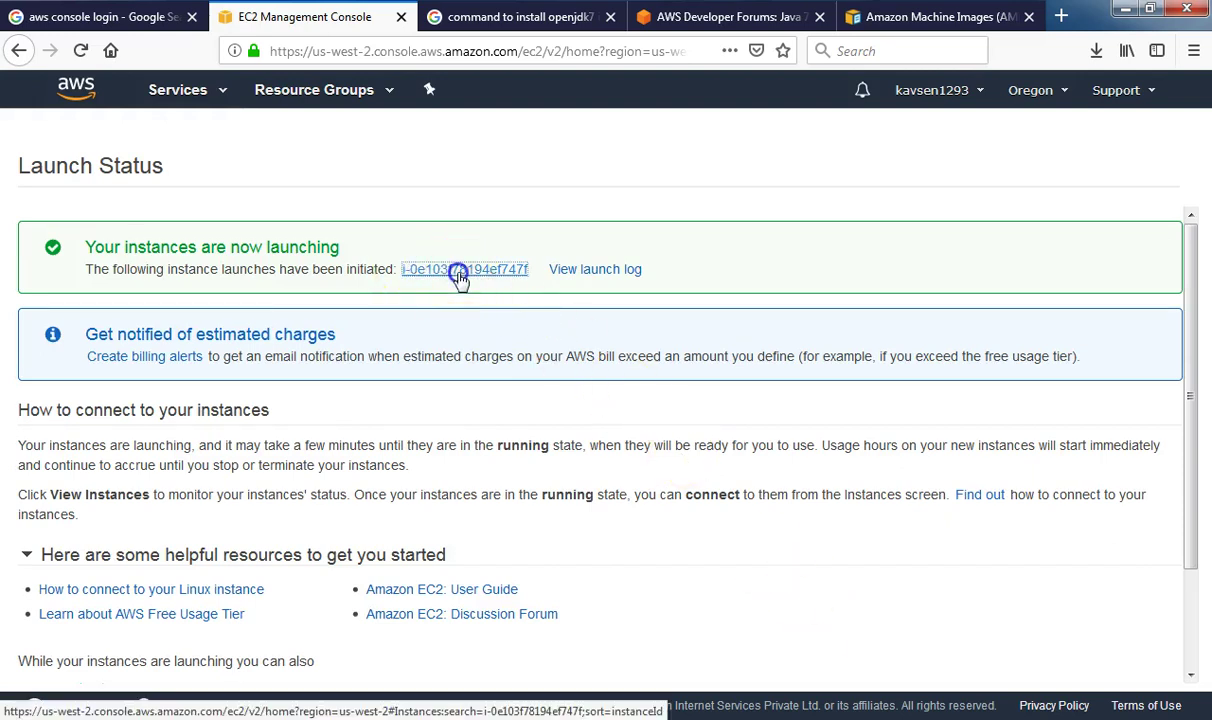
{"action": "left_click", "coordinate": [487, 401]}
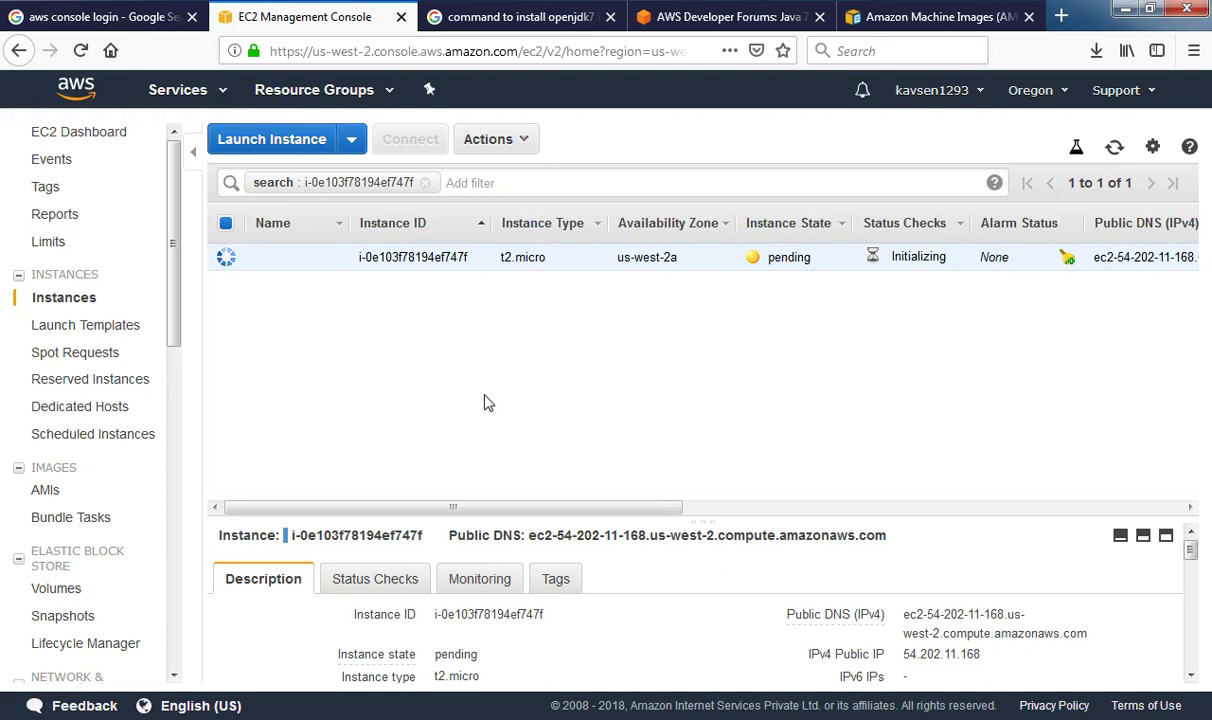
{"action": "left_click", "coordinate": [380, 364]}
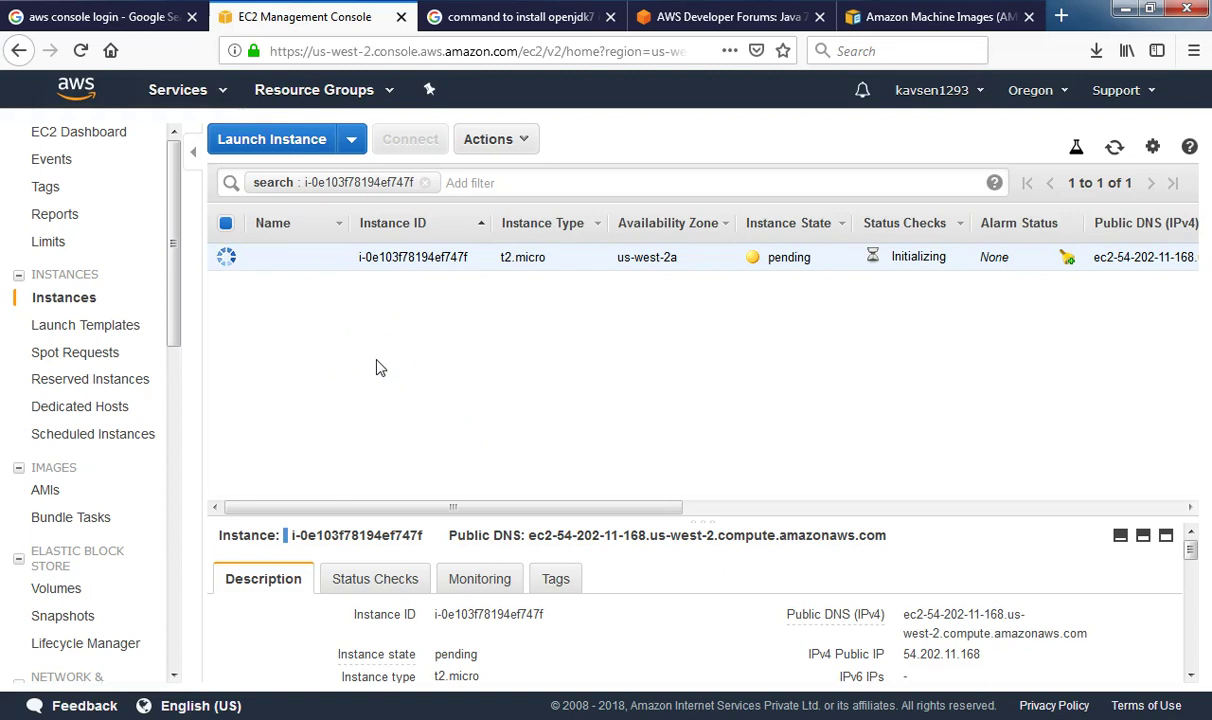
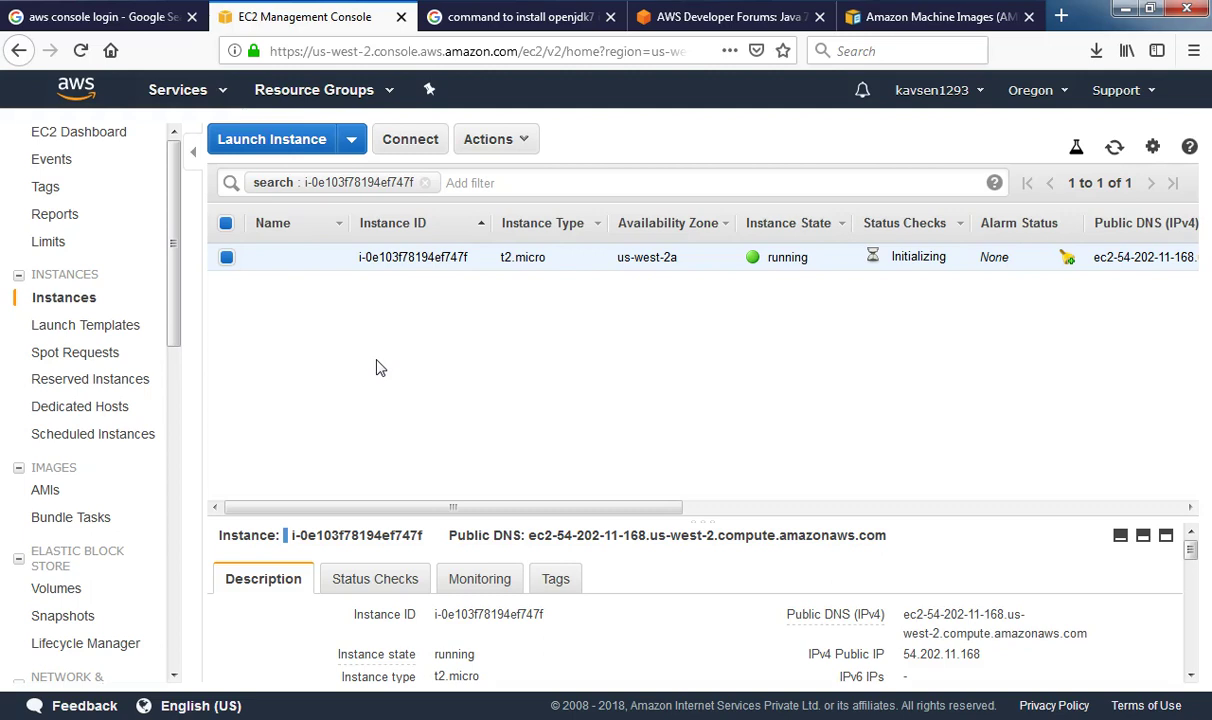
Name the t2.micro instance launched from sen4-AMI-image 'sen5'
{"action": "scroll", "coordinate": [974, 601], "scroll_direction": "down", "scroll_amount": 5}
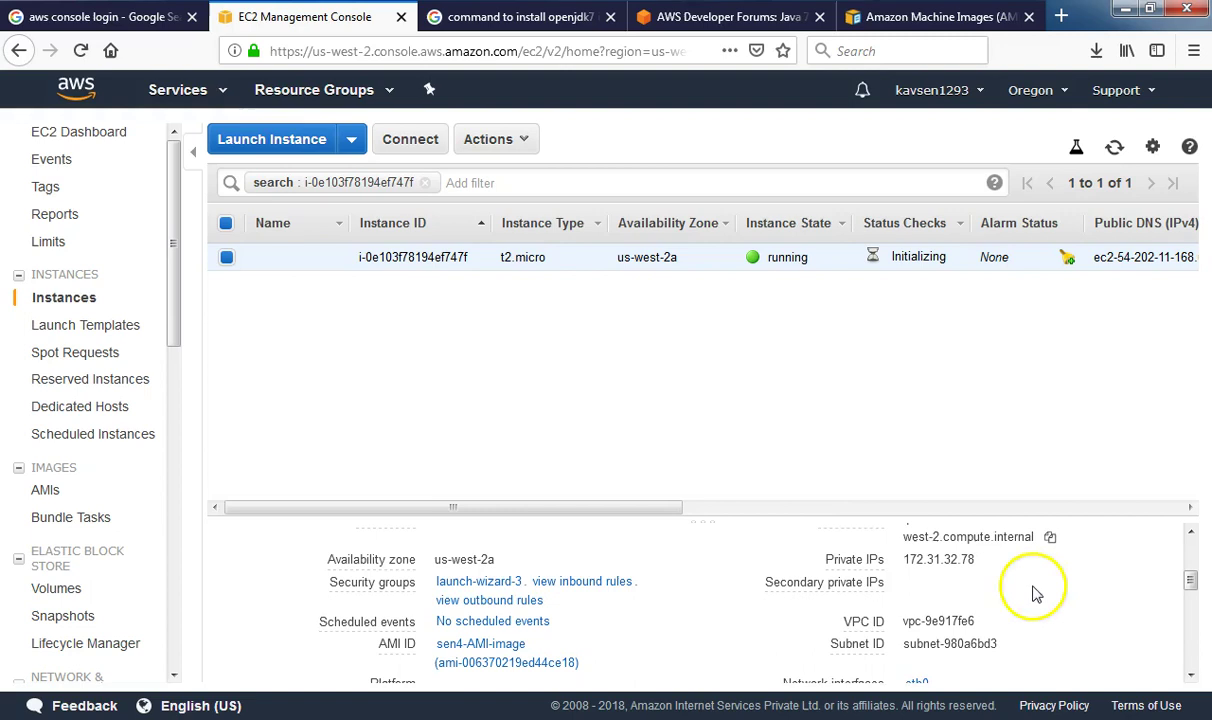
{"action": "left_click", "coordinate": [334, 258]}
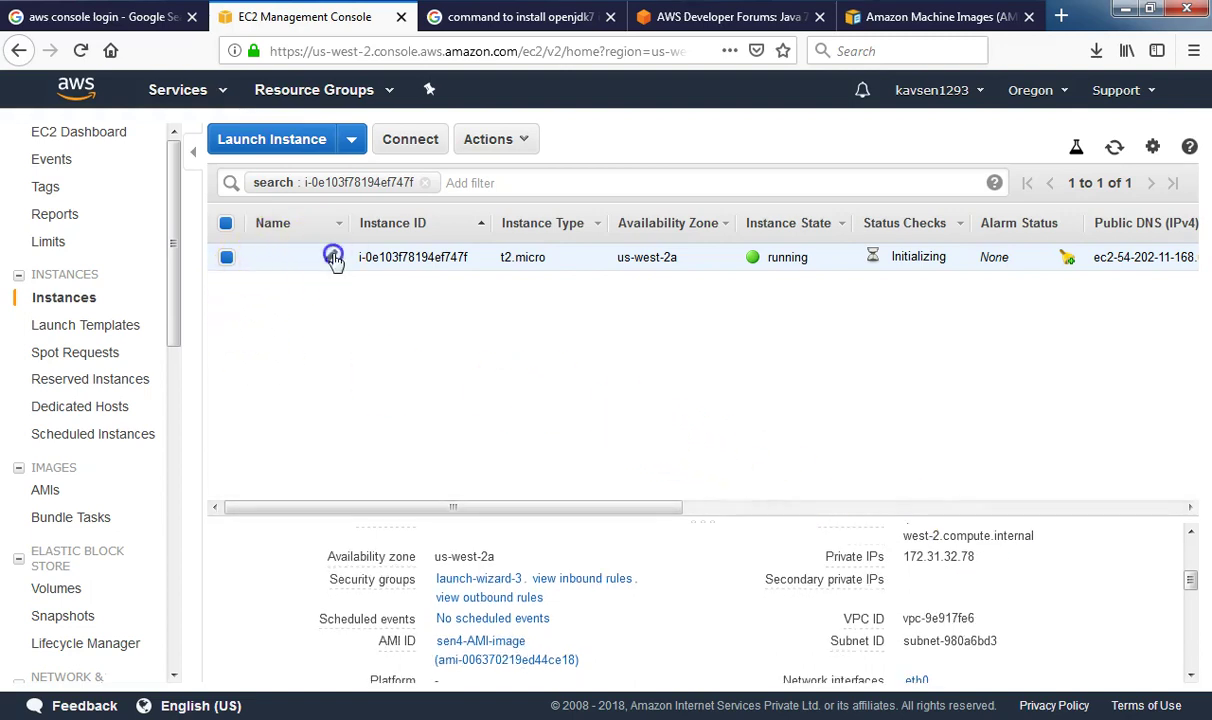
{"action": "type", "text": "sen5"}
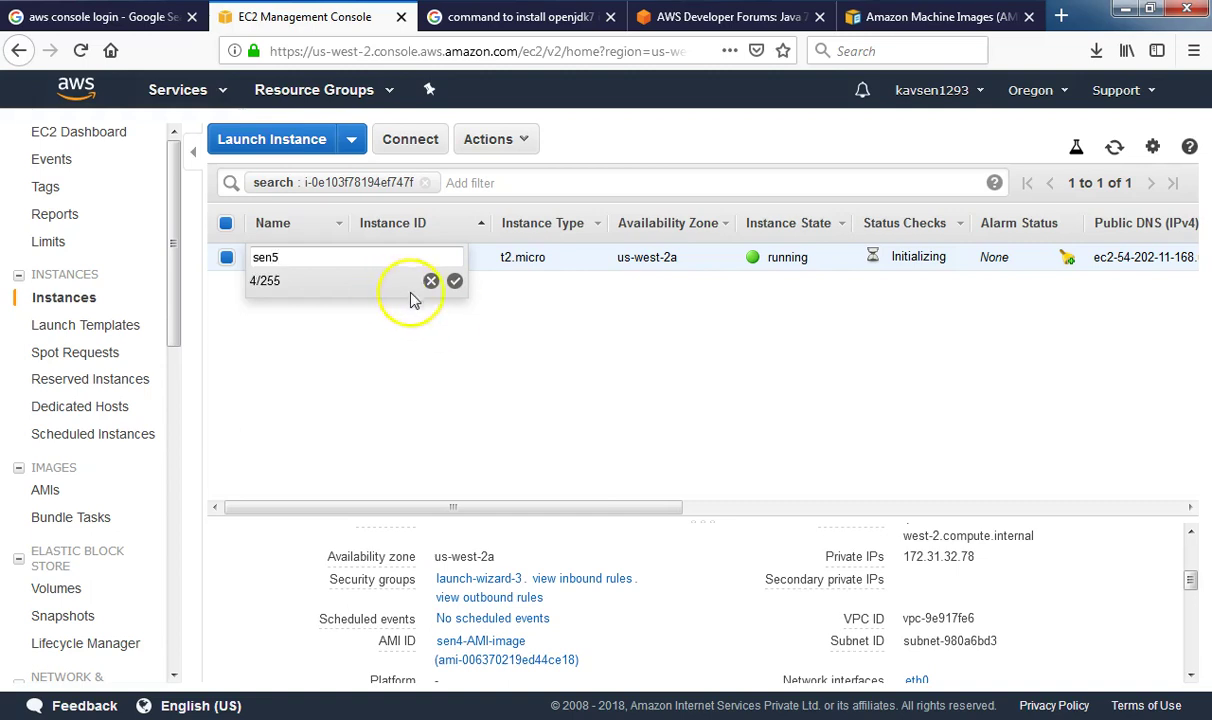
{"action": "left_click", "coordinate": [455, 281]}
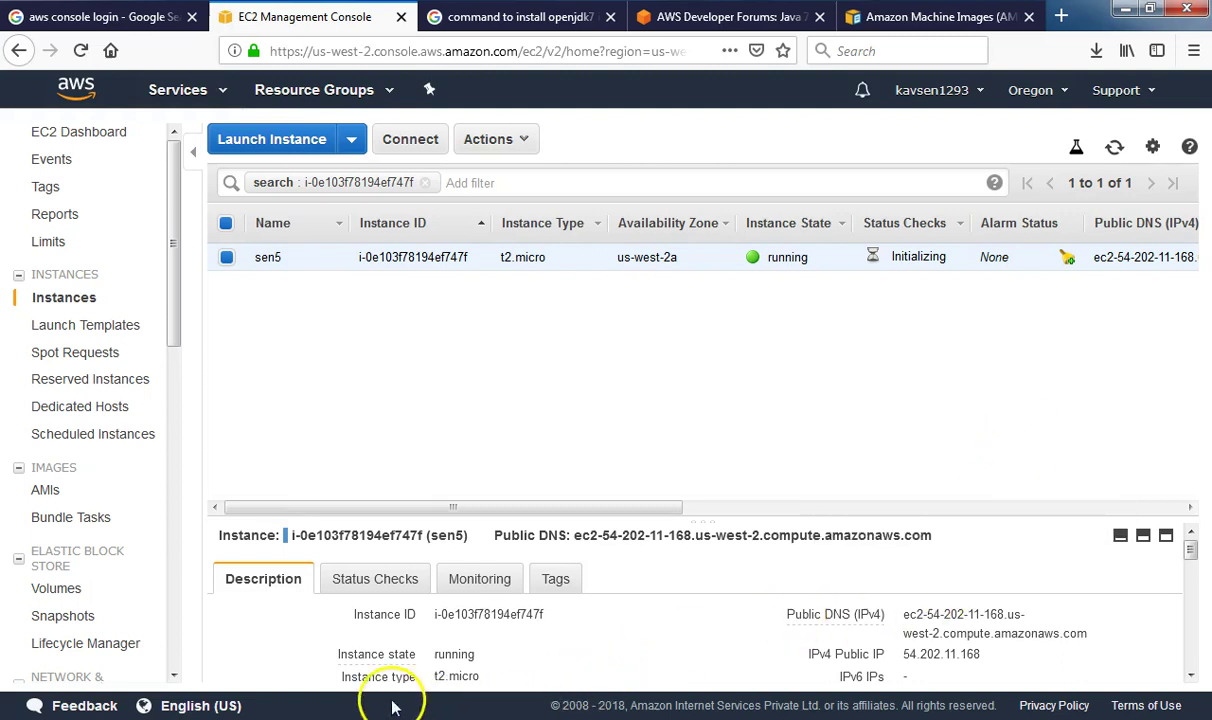
Launch PuTTY and set its host name to the instance's public IP 54.202.11.168
{"action": "key", "text": "super"}
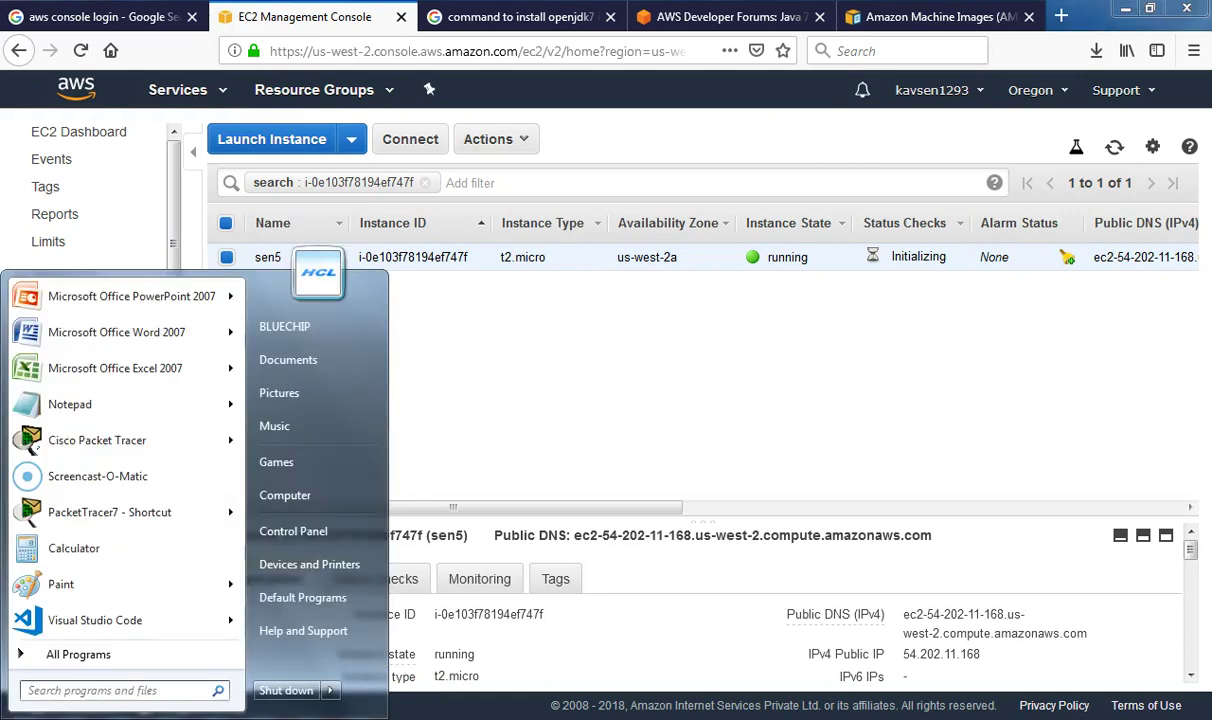
{"action": "type", "text": "putty"}
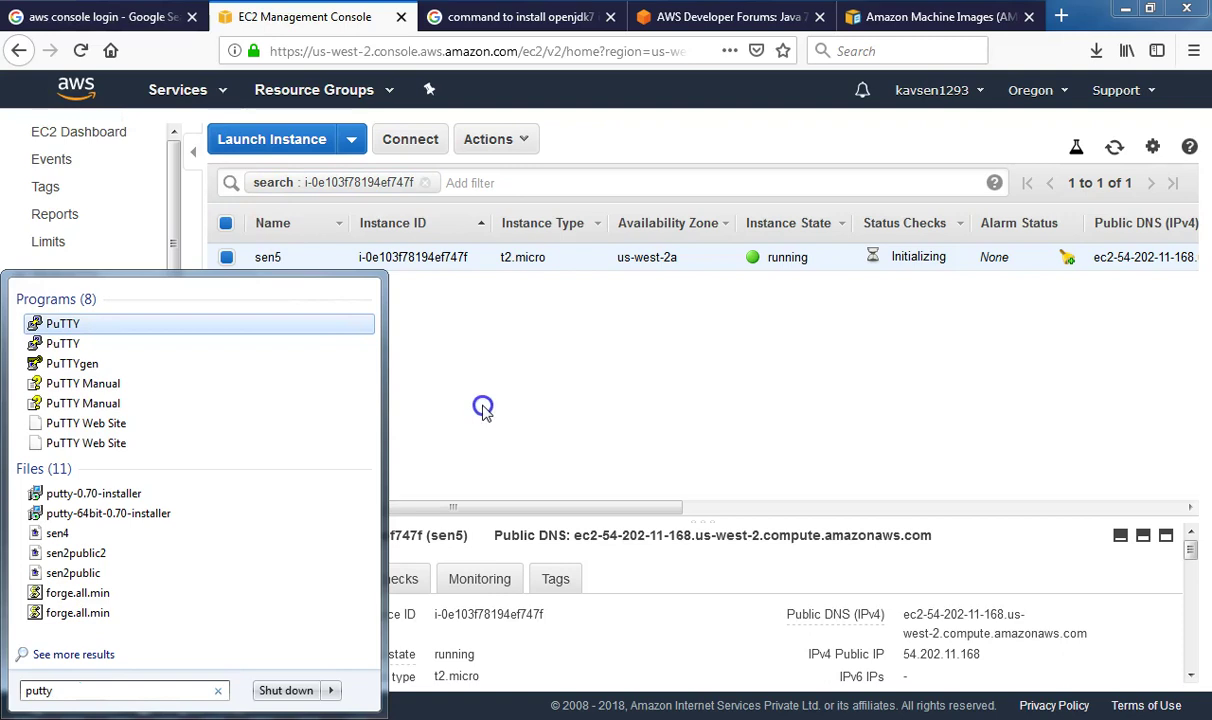
{"action": "left_click", "coordinate": [62, 321]}
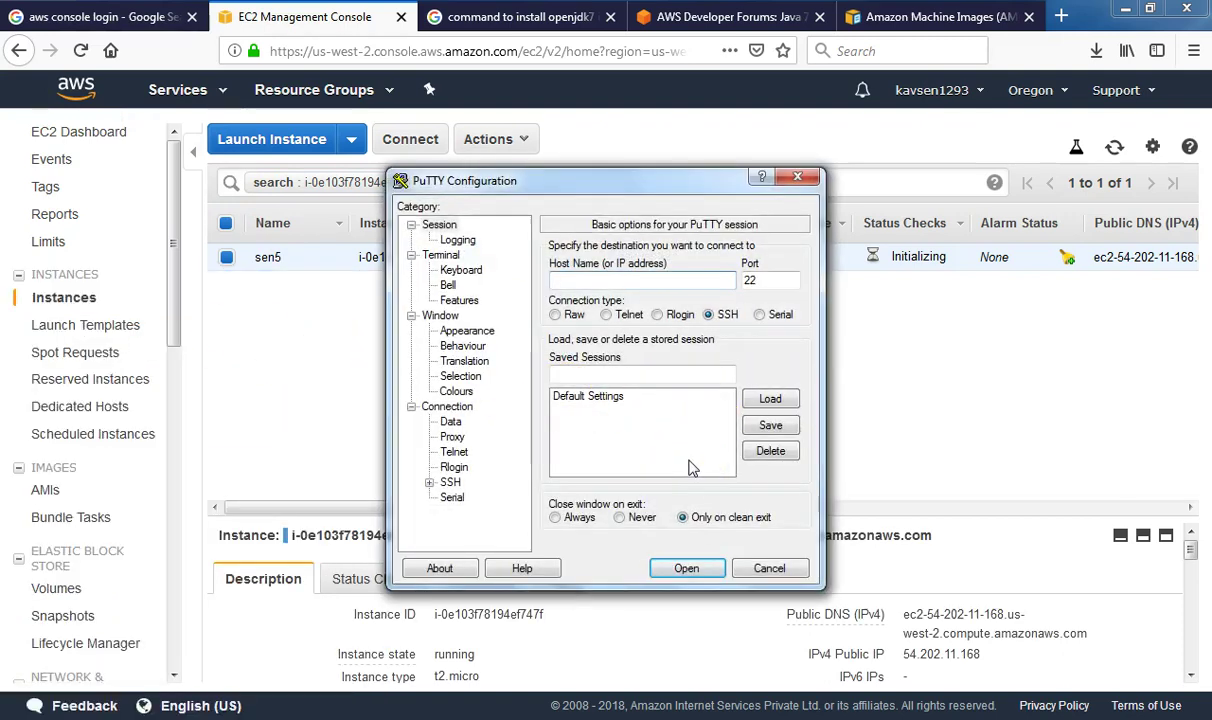
{"action": "left_click", "coordinate": [999, 659]}
{"action": "left_click", "coordinate": [999, 659]}
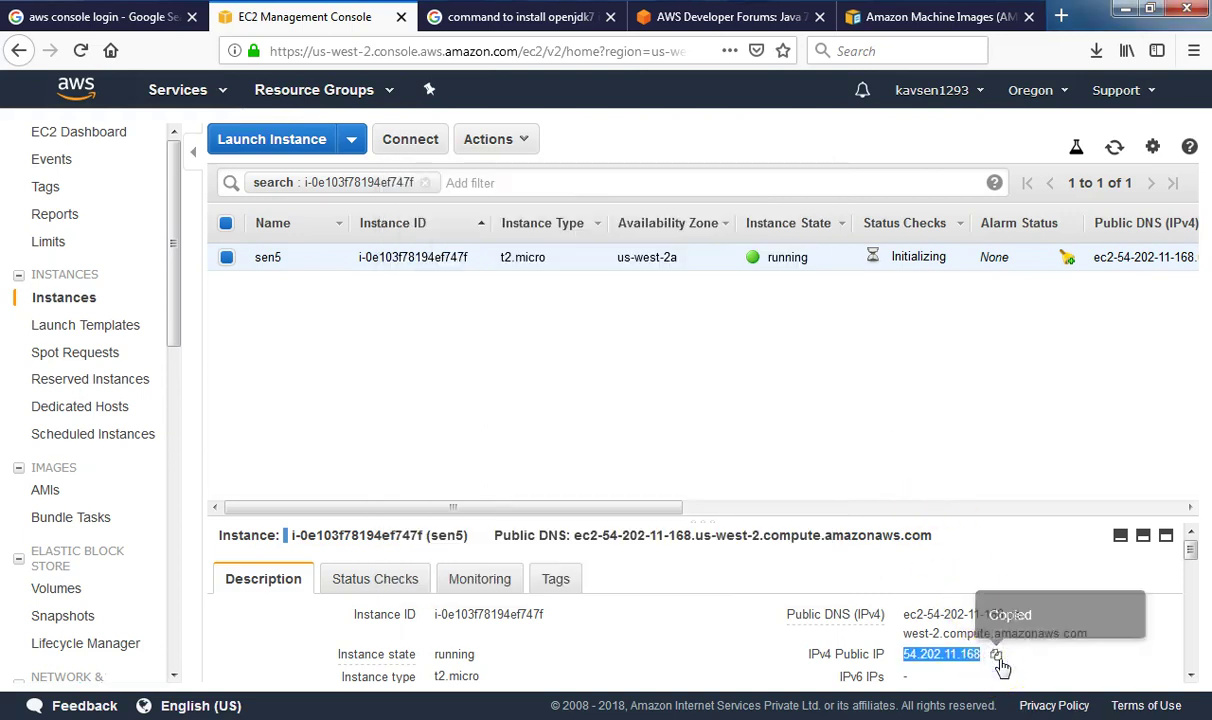
{"action": "left_click", "coordinate": [999, 659]}
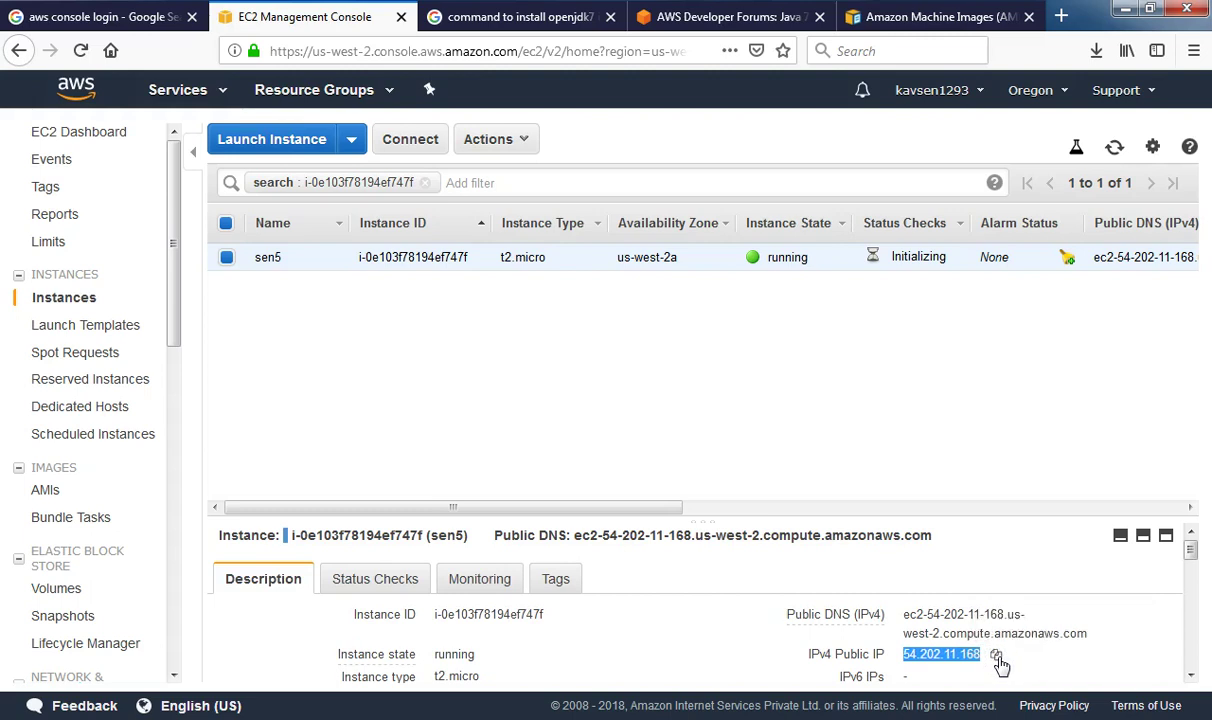
{"action": "key", "text": "alt+Tab"}
{"action": "left_click", "coordinate": [592, 280]}
{"action": "key", "text": "ctrl+v"}
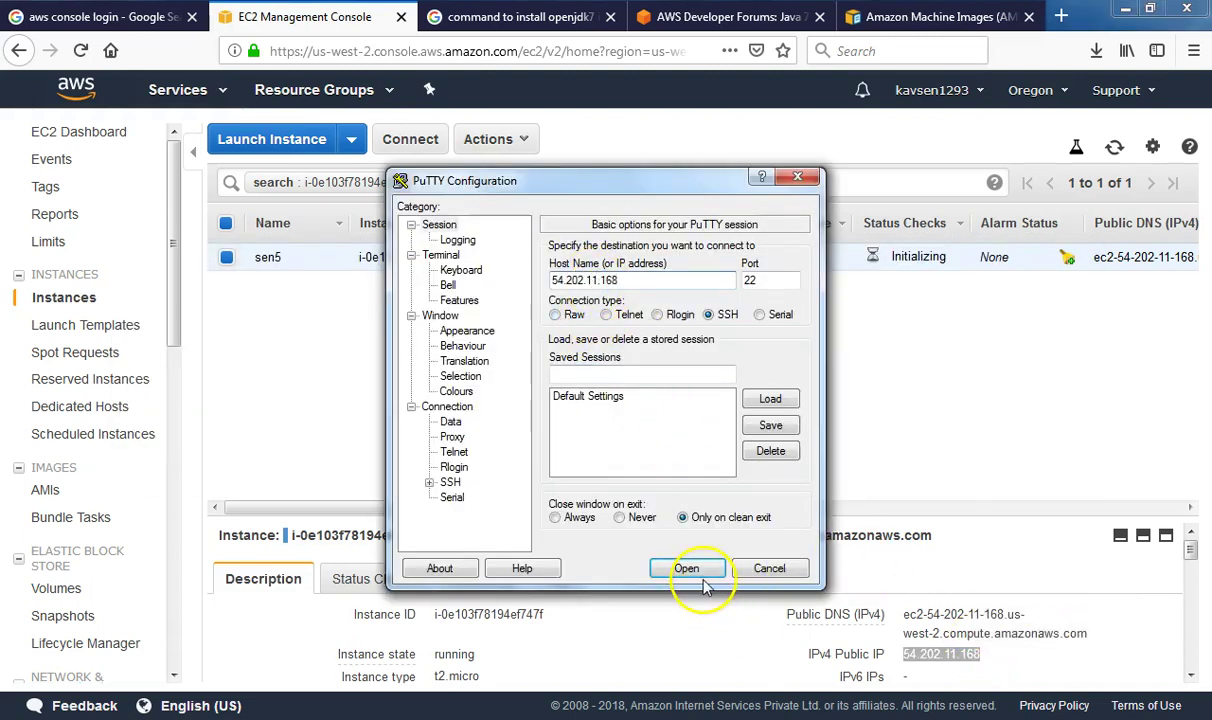
Expand the SSH > Auth settings, then close PuTTY without connecting
{"action": "left_click", "coordinate": [429, 482]}
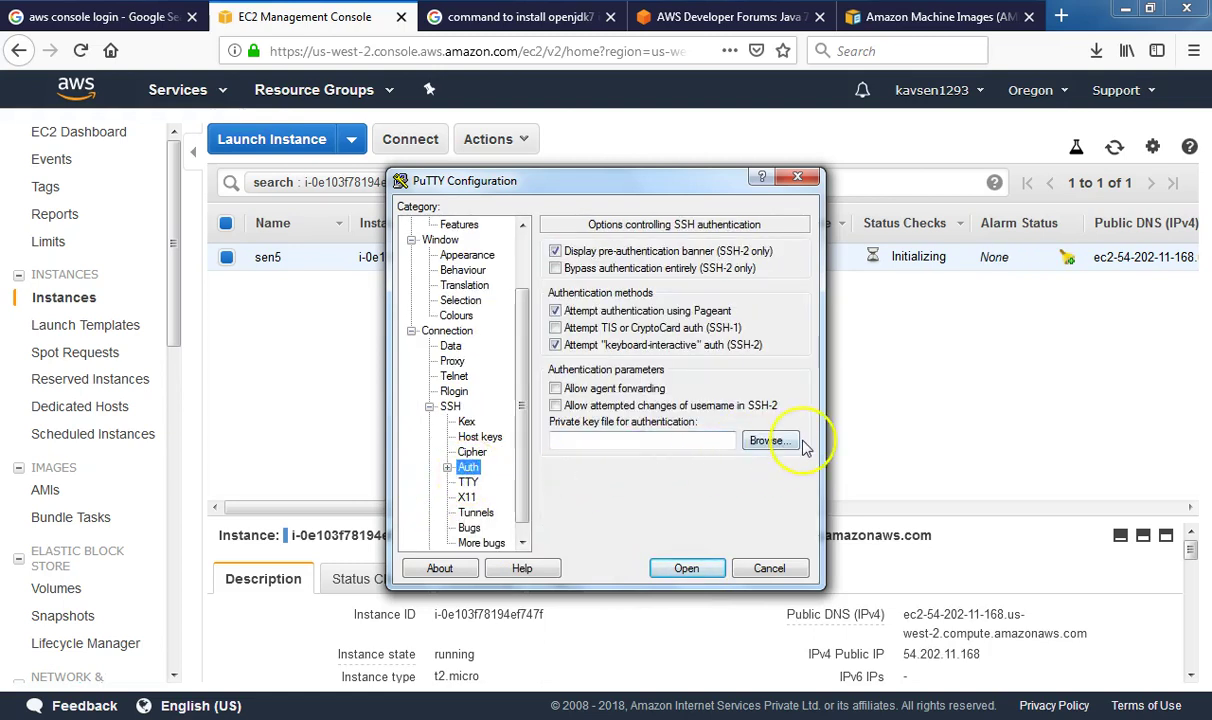
{"action": "left_click", "coordinate": [797, 177]}
{"action": "key", "text": "super"}
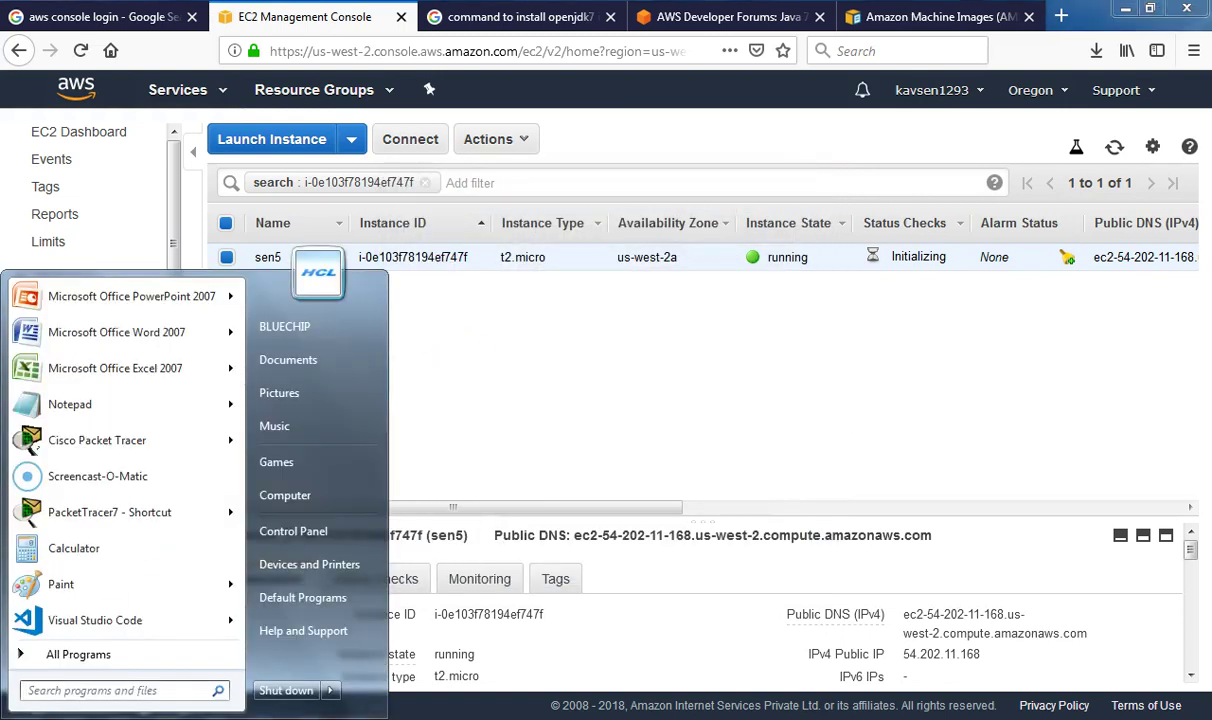
Start PuTTYgen and import the sen4image.pem key, shown under All Files, as a 2048-bit RSA key
{"action": "type", "text": "putty"}
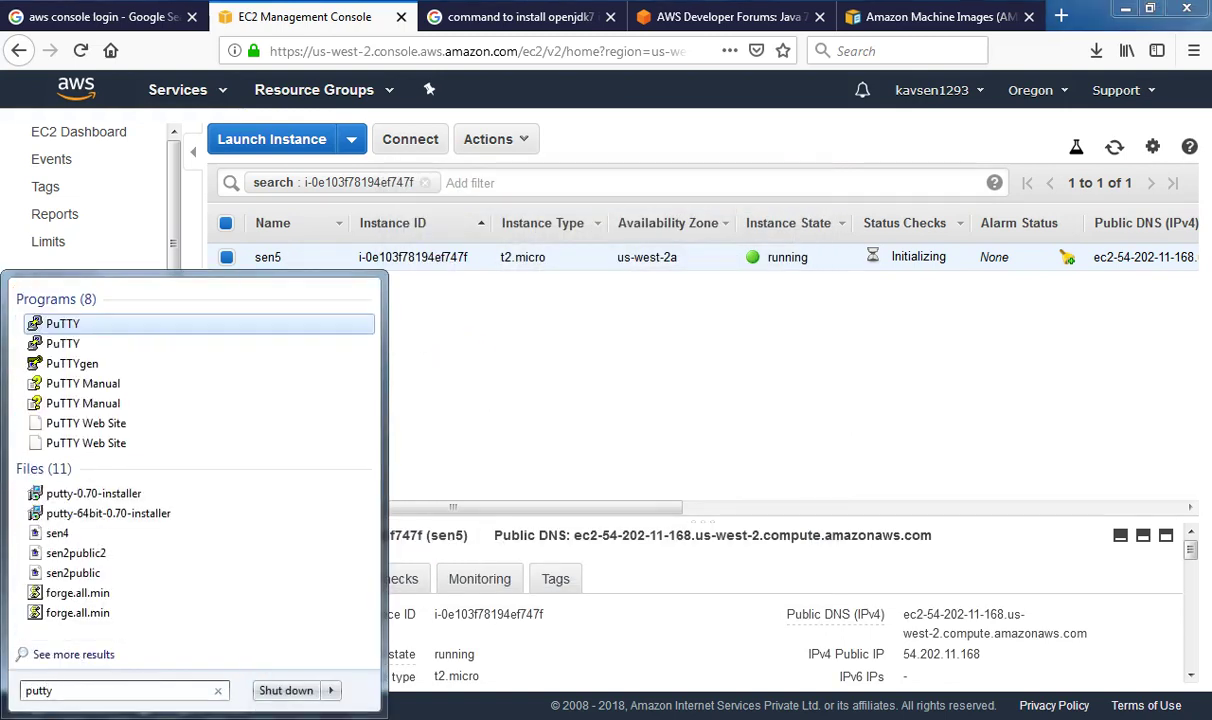
{"action": "left_click", "coordinate": [87, 363]}
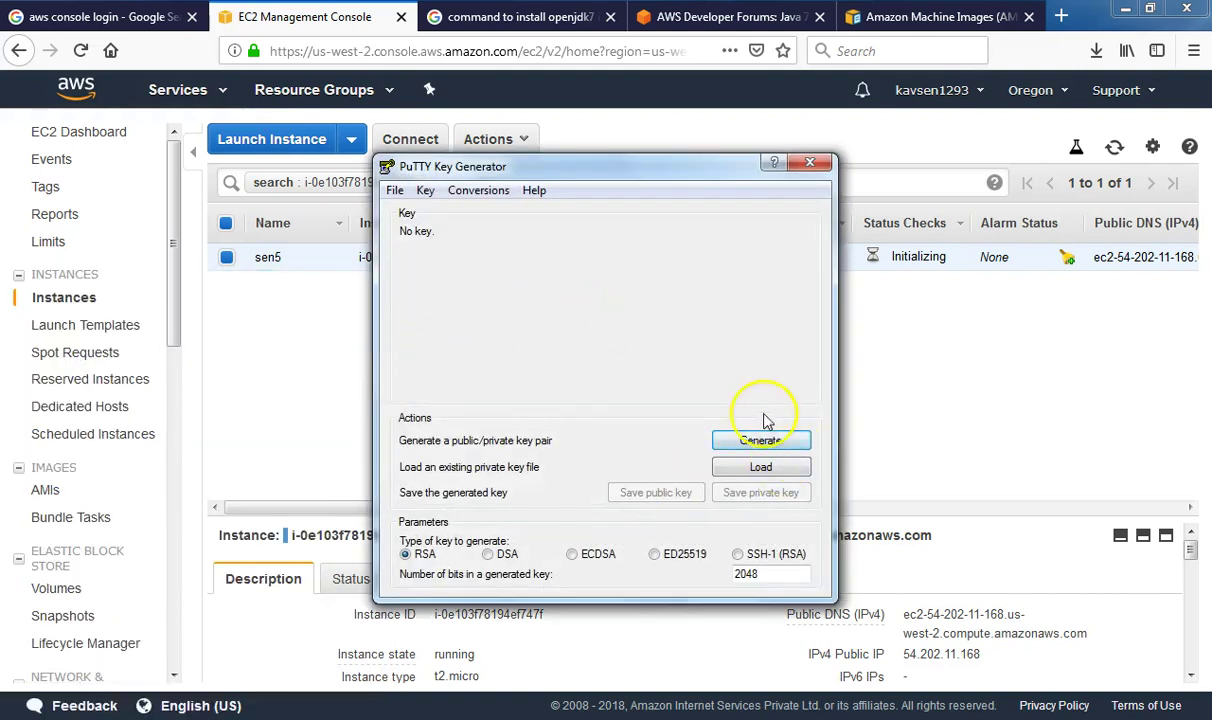
{"action": "left_click", "coordinate": [762, 467]}
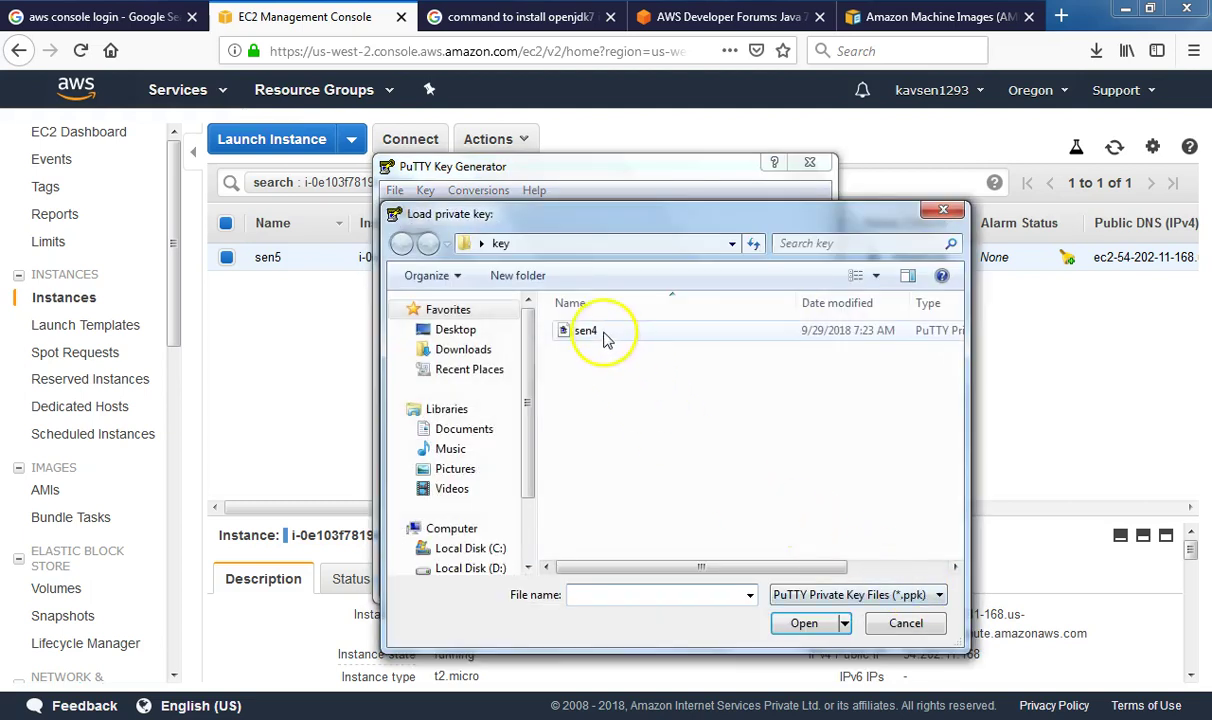
{"action": "left_click", "coordinate": [824, 596]}
{"action": "left_click", "coordinate": [810, 627]}
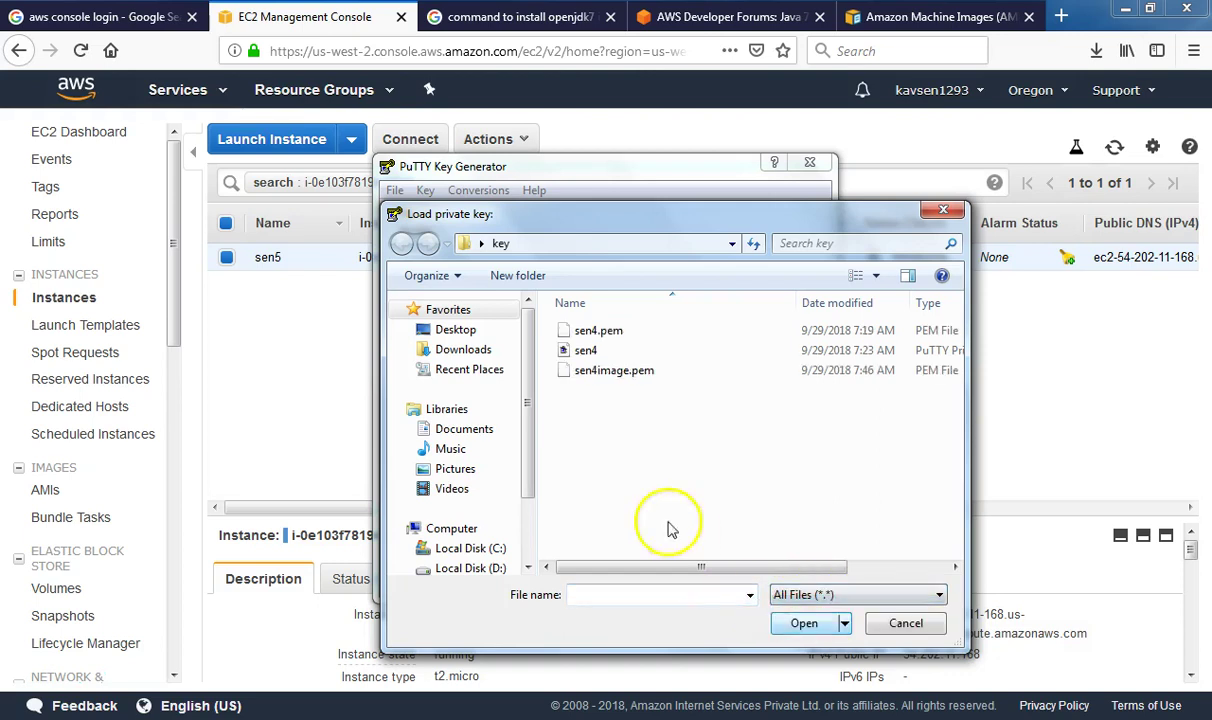
{"action": "left_click", "coordinate": [622, 370]}
{"action": "left_click", "coordinate": [803, 623]}
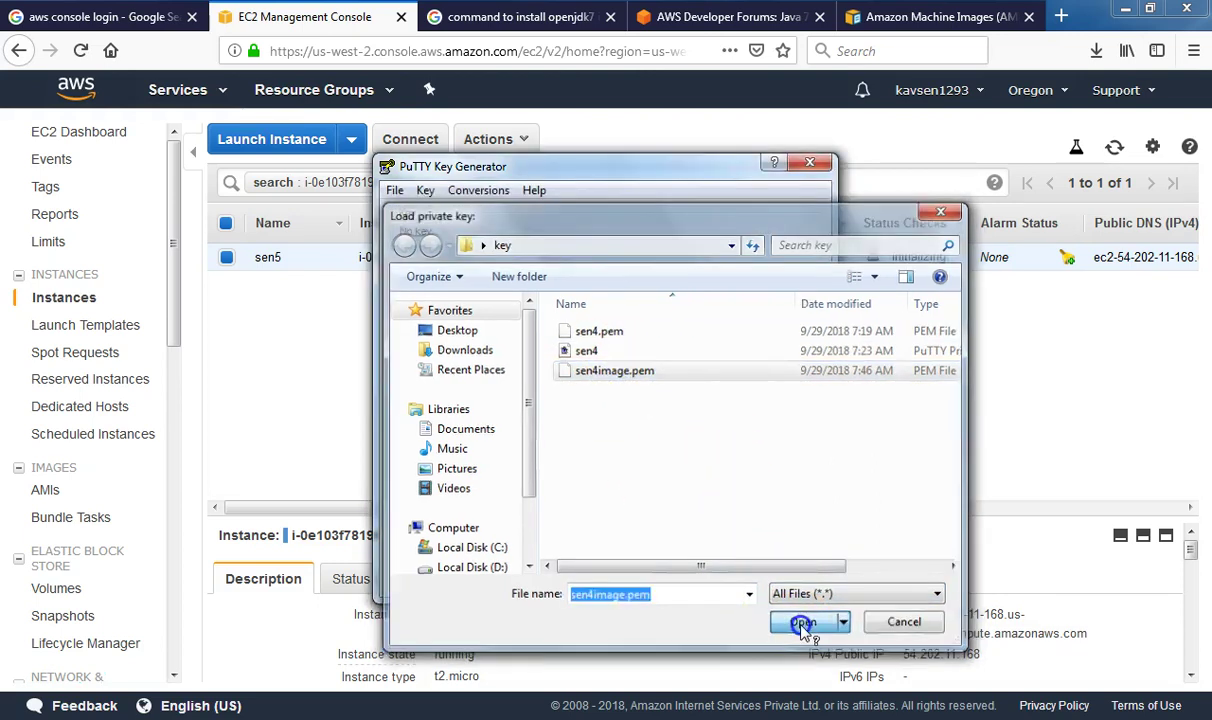
{"action": "left_click", "coordinate": [795, 452]}
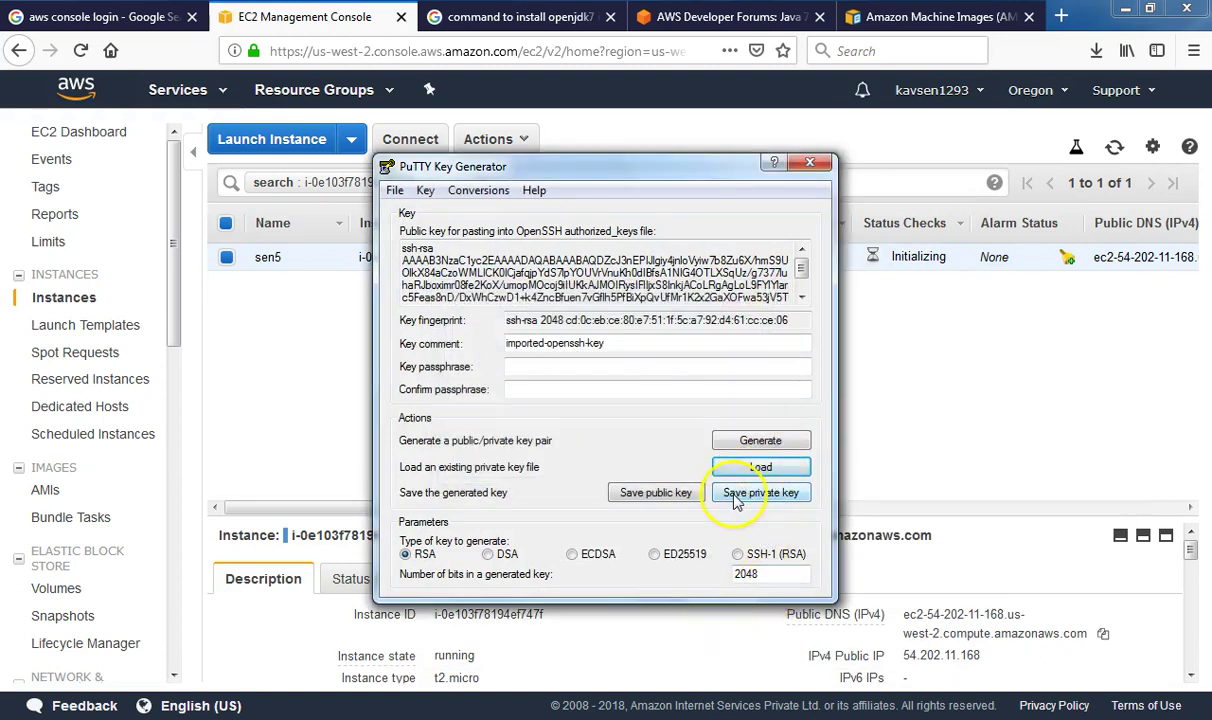
{"action": "left_click", "coordinate": [735, 497]}
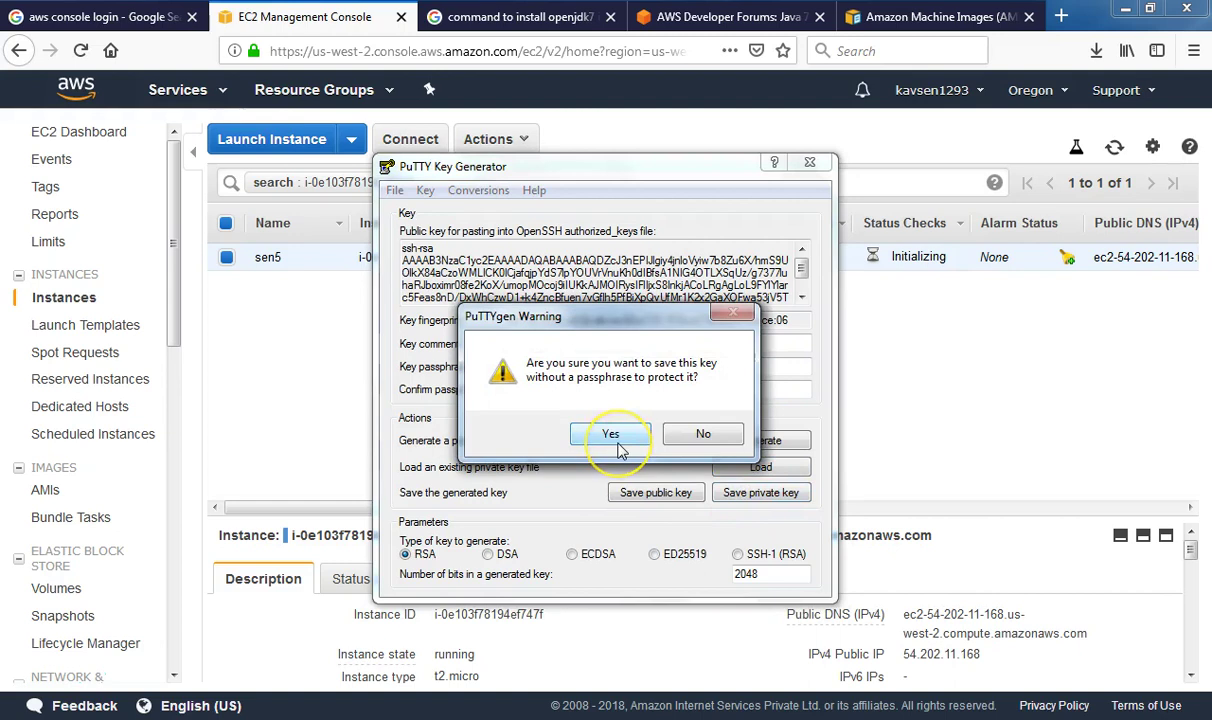
Save the key without a passphrase as sen4image in .ppk format in the key folder
{"action": "left_click", "coordinate": [611, 434]}
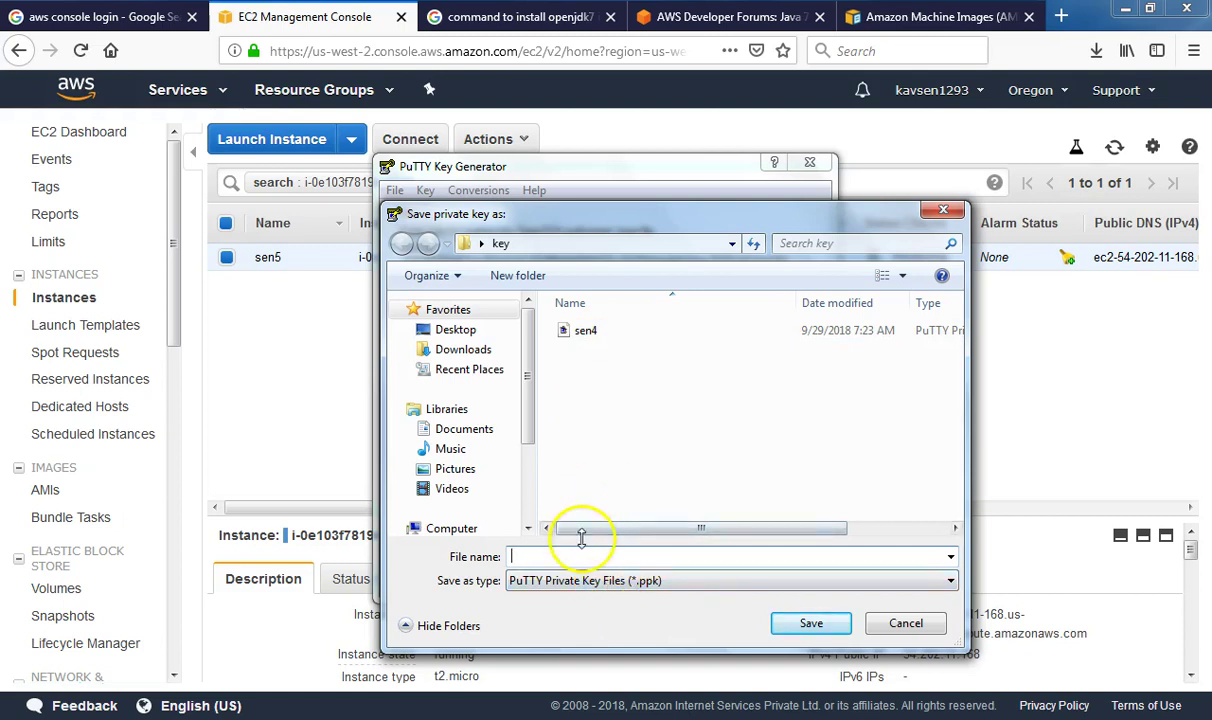
{"action": "type", "text": "sen4image"}
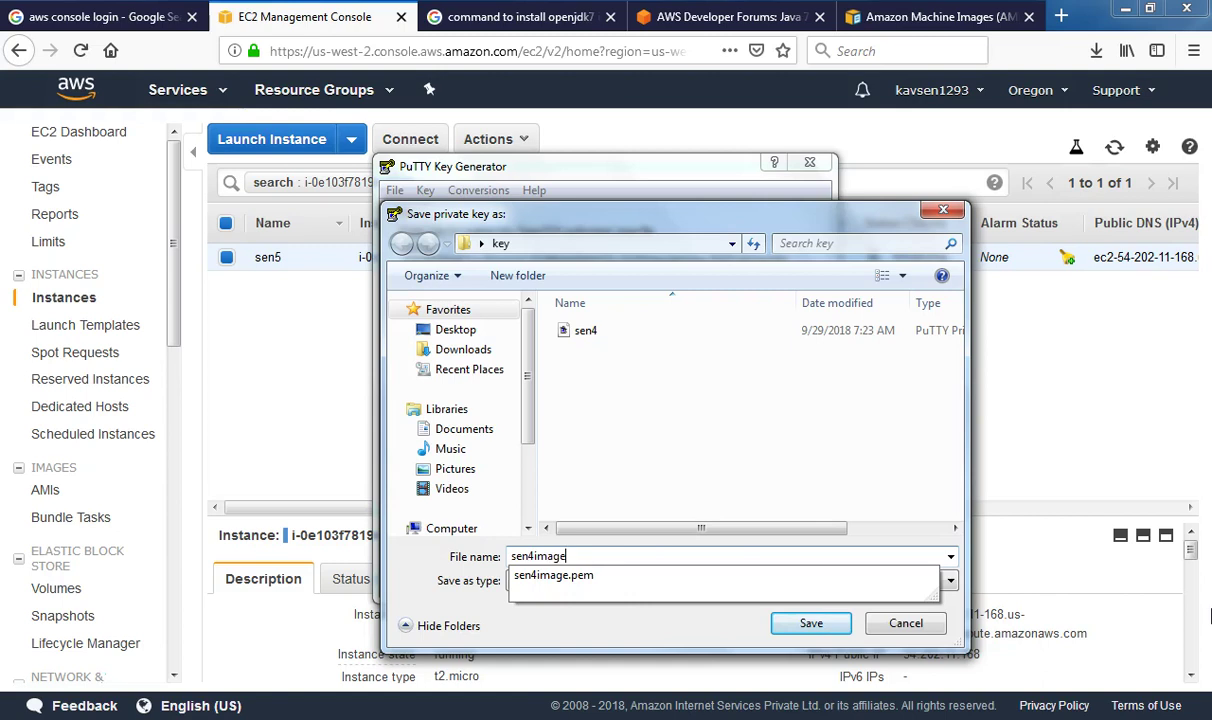
{"action": "left_click", "coordinate": [552, 579]}
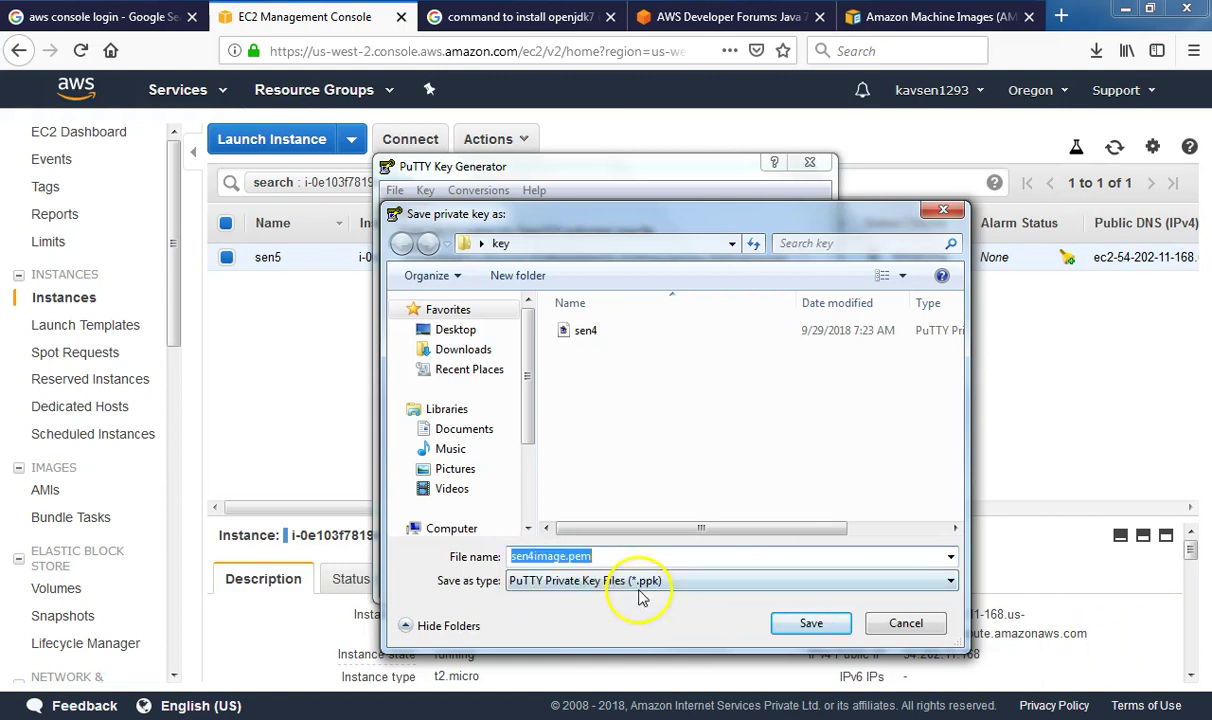
{"action": "left_click", "coordinate": [615, 558]}
{"action": "key", "text": "BackSpace"}
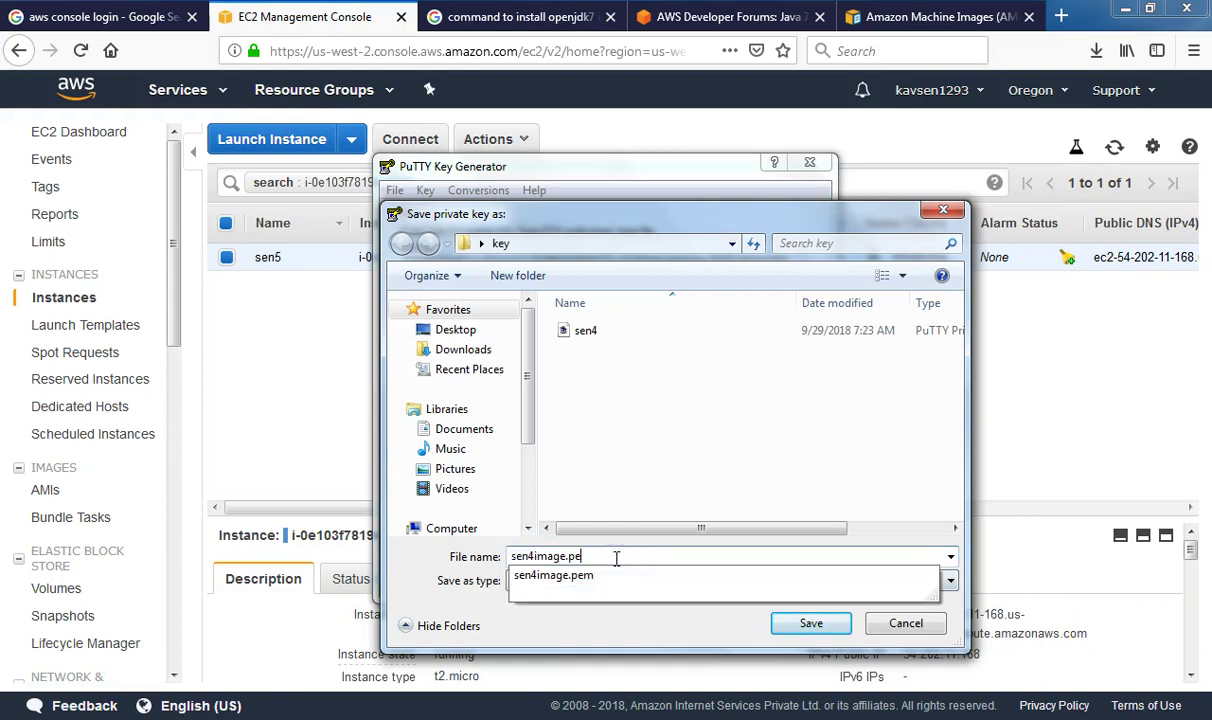
{"action": "left_click", "coordinate": [628, 617]}
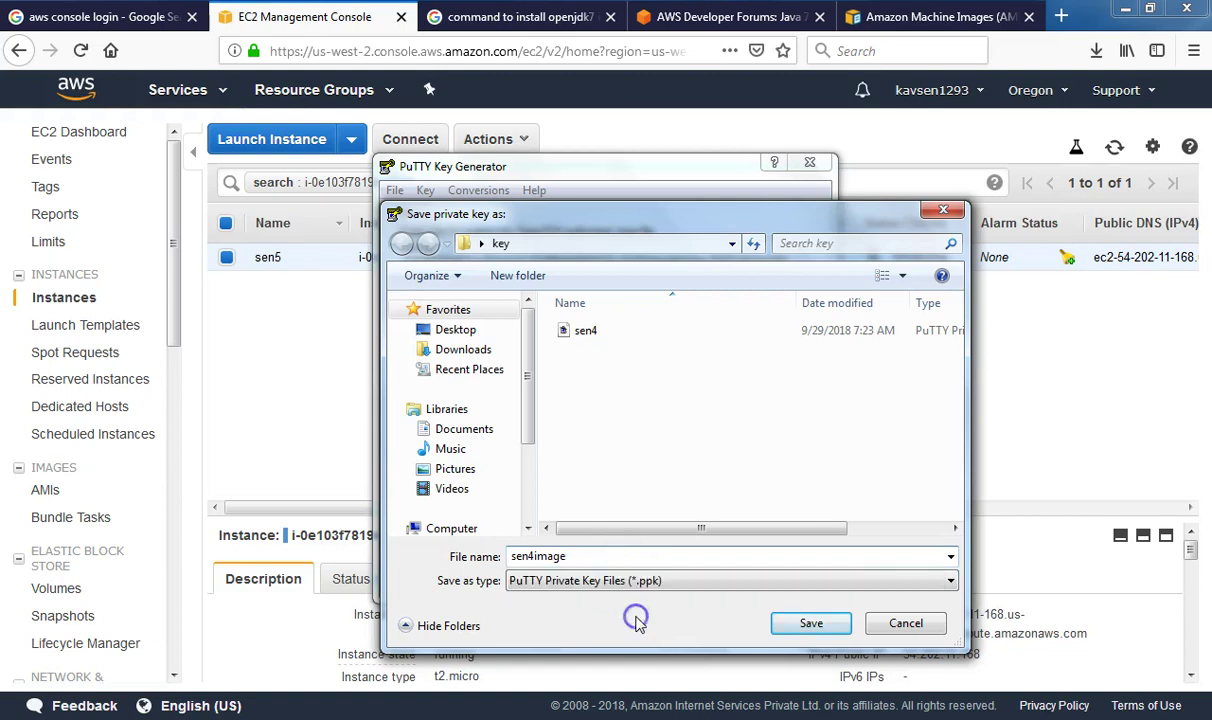
{"action": "left_click", "coordinate": [790, 630]}
{"action": "left_click", "coordinate": [791, 630]}
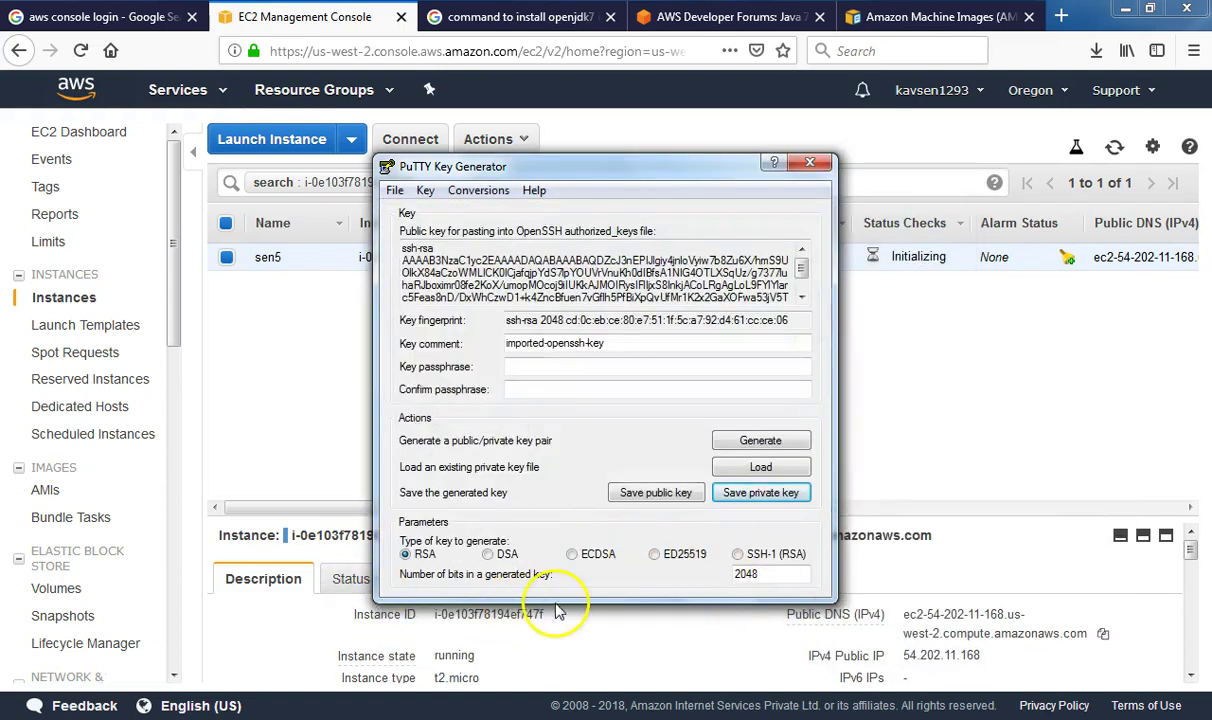
{"action": "left_click", "coordinate": [818, 166]}
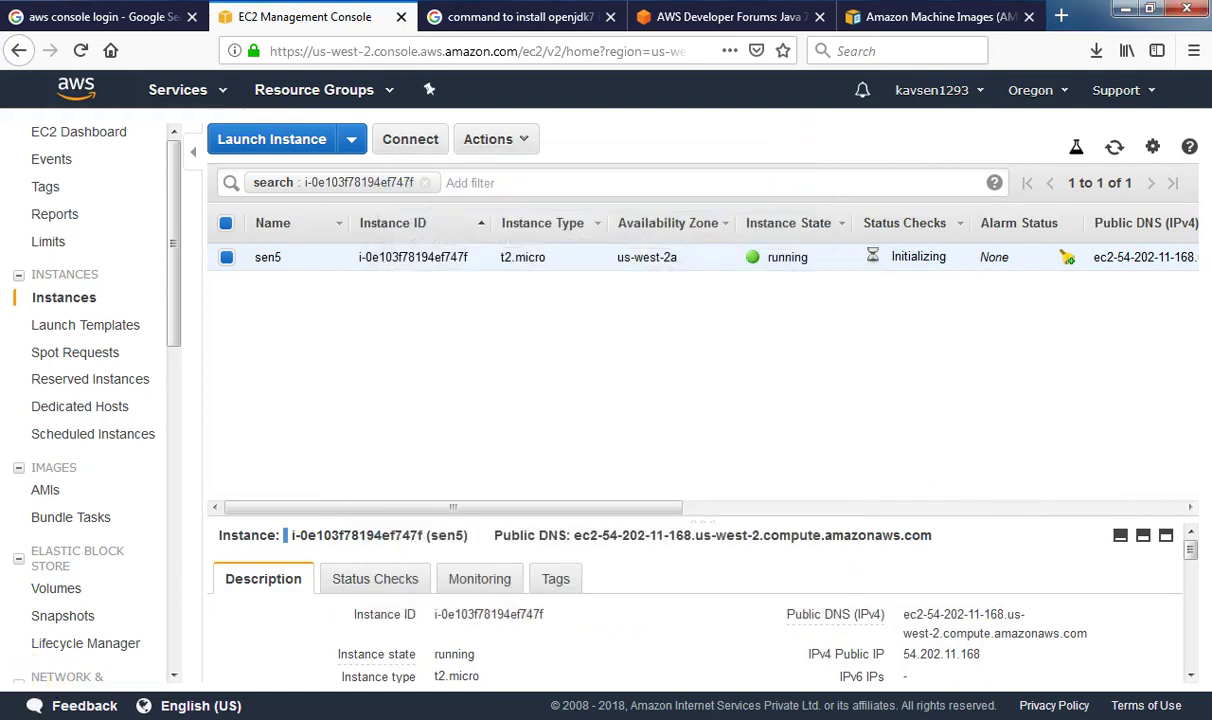
Relaunch PuTTY with host 54.202.11.168 on port 22 and expand the SSH settings
{"action": "left_click", "coordinate": [12, 702]}
{"action": "type", "text": "putty"}
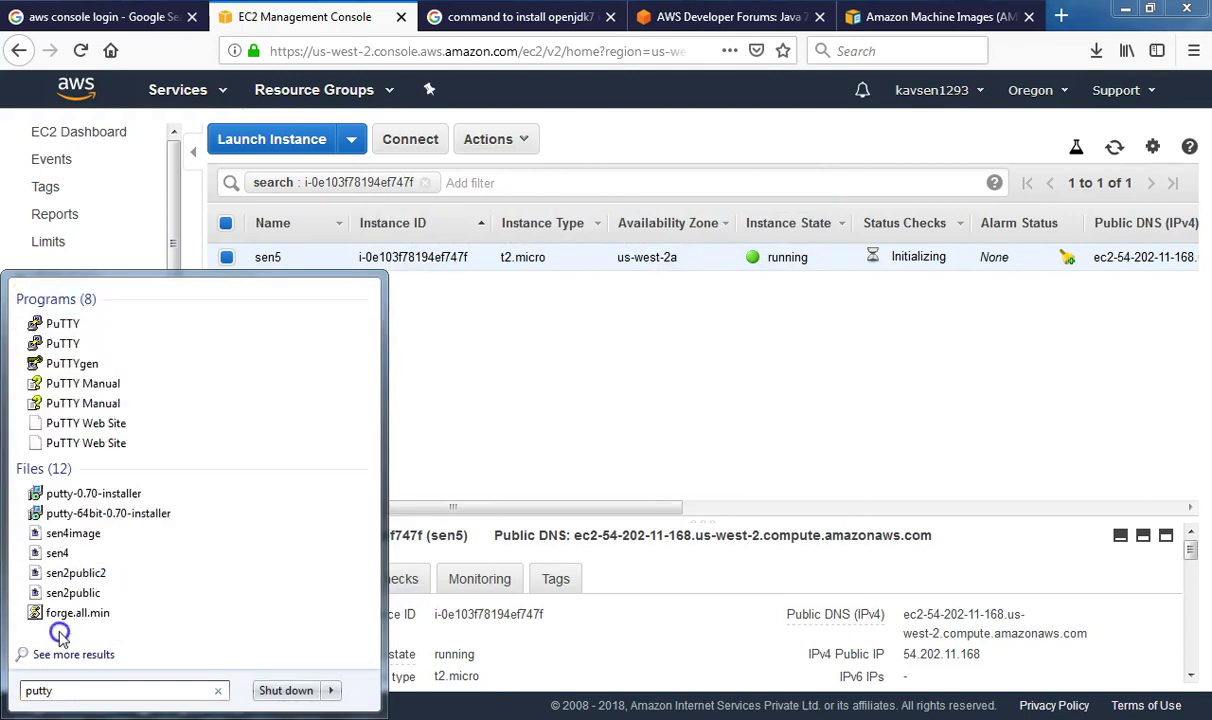
{"action": "left_click", "coordinate": [95, 345]}
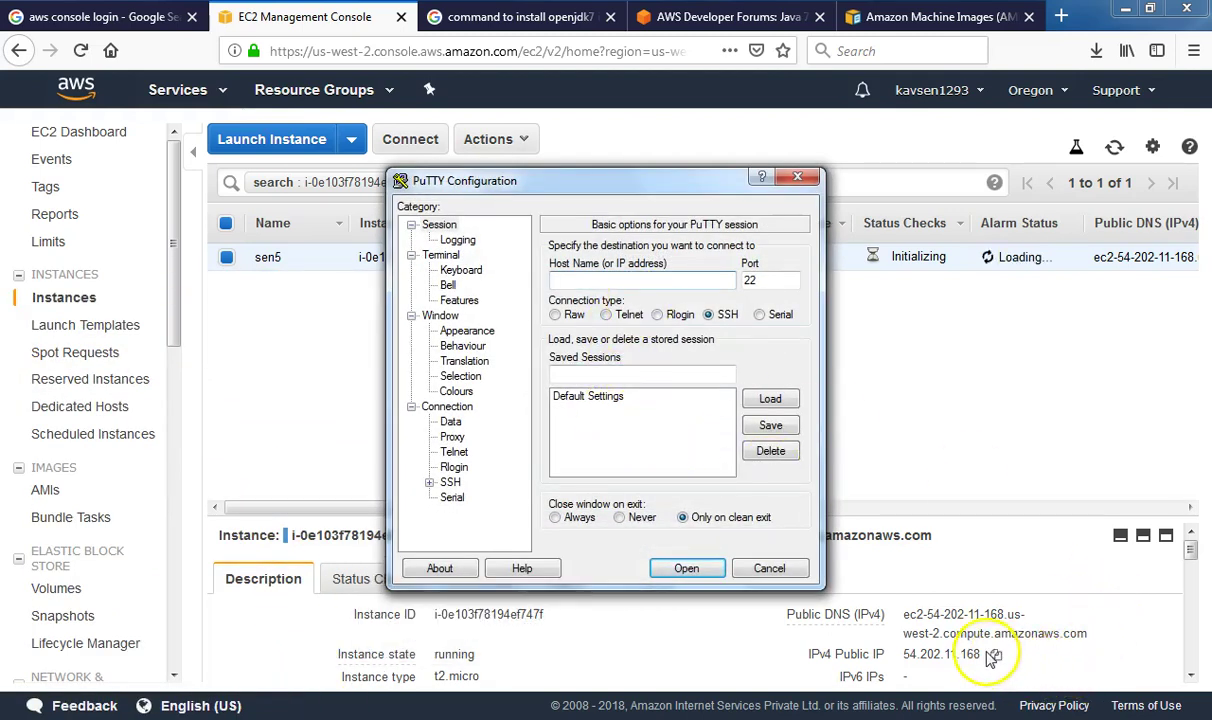
{"action": "left_click", "coordinate": [993, 655]}
{"action": "key", "text": "alt+Tab"}
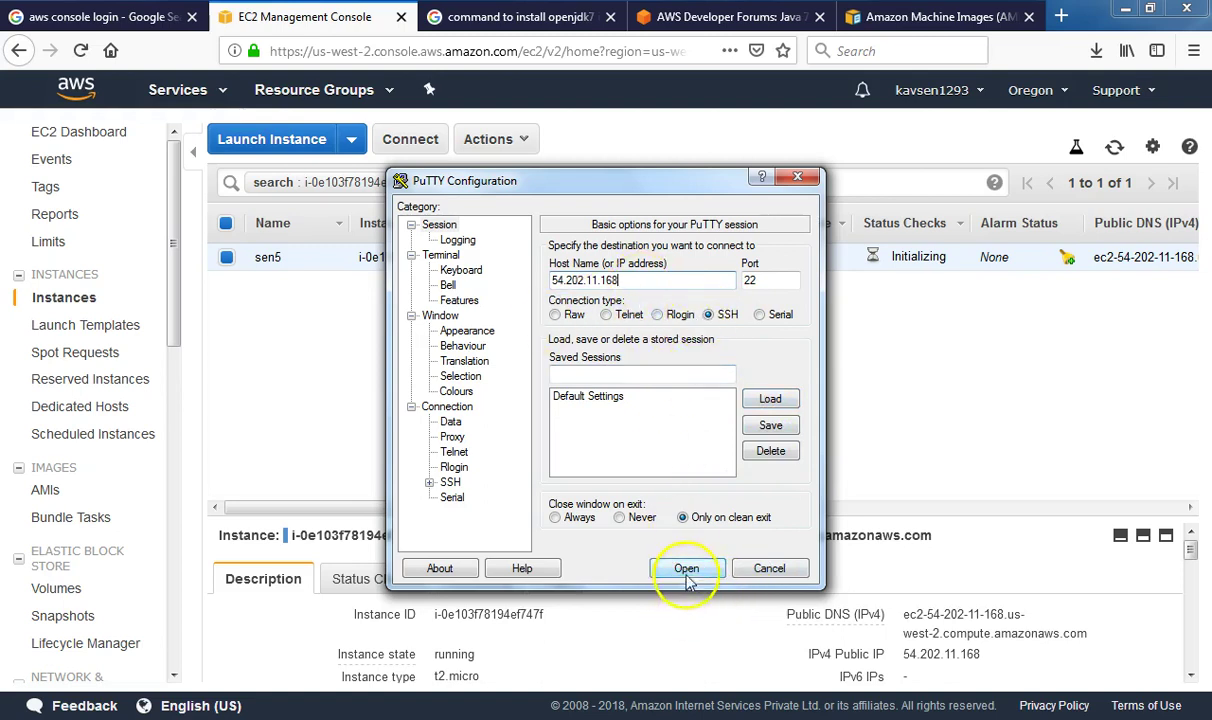
{"action": "left_click", "coordinate": [429, 484]}
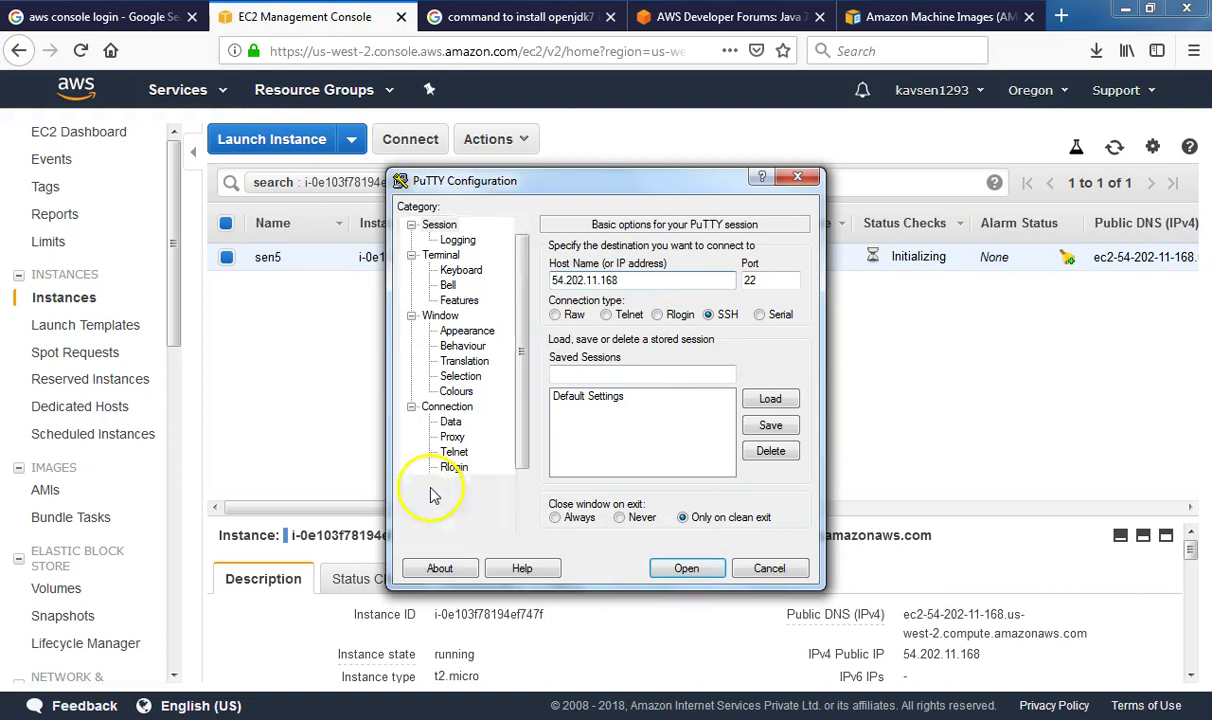
Select the sen4image .ppk private key for SSH authentication
{"action": "left_click", "coordinate": [466, 467]}
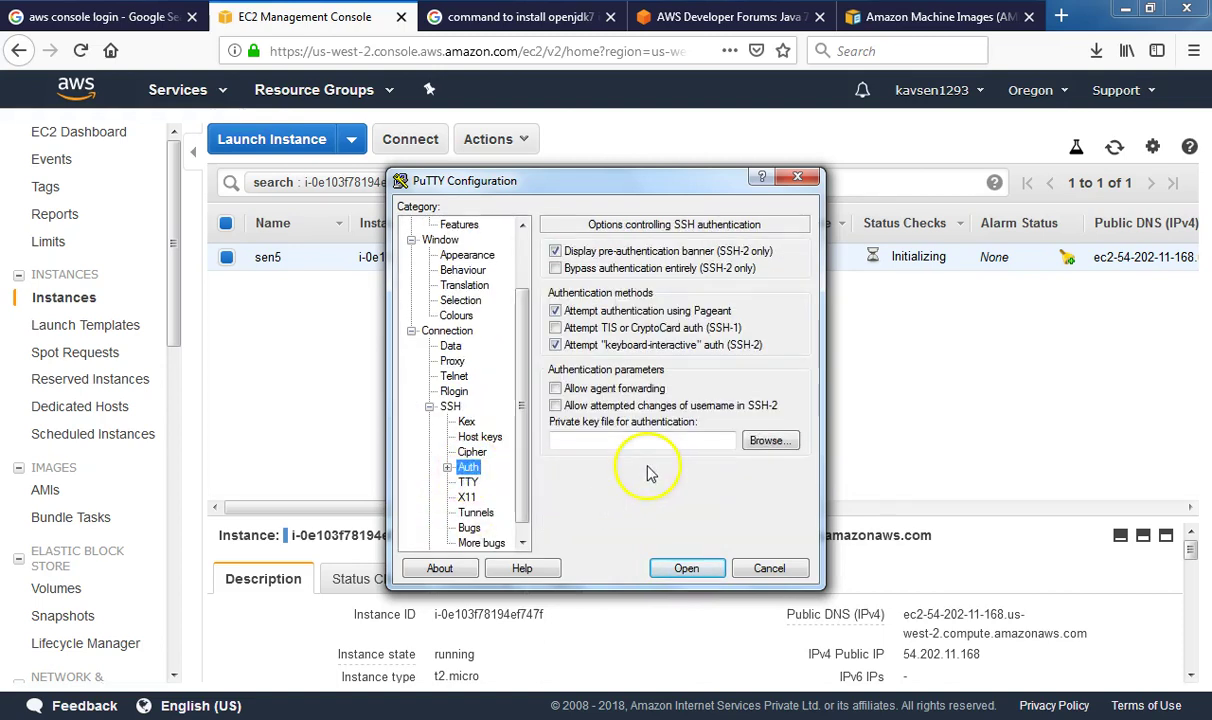
{"action": "left_click", "coordinate": [774, 441]}
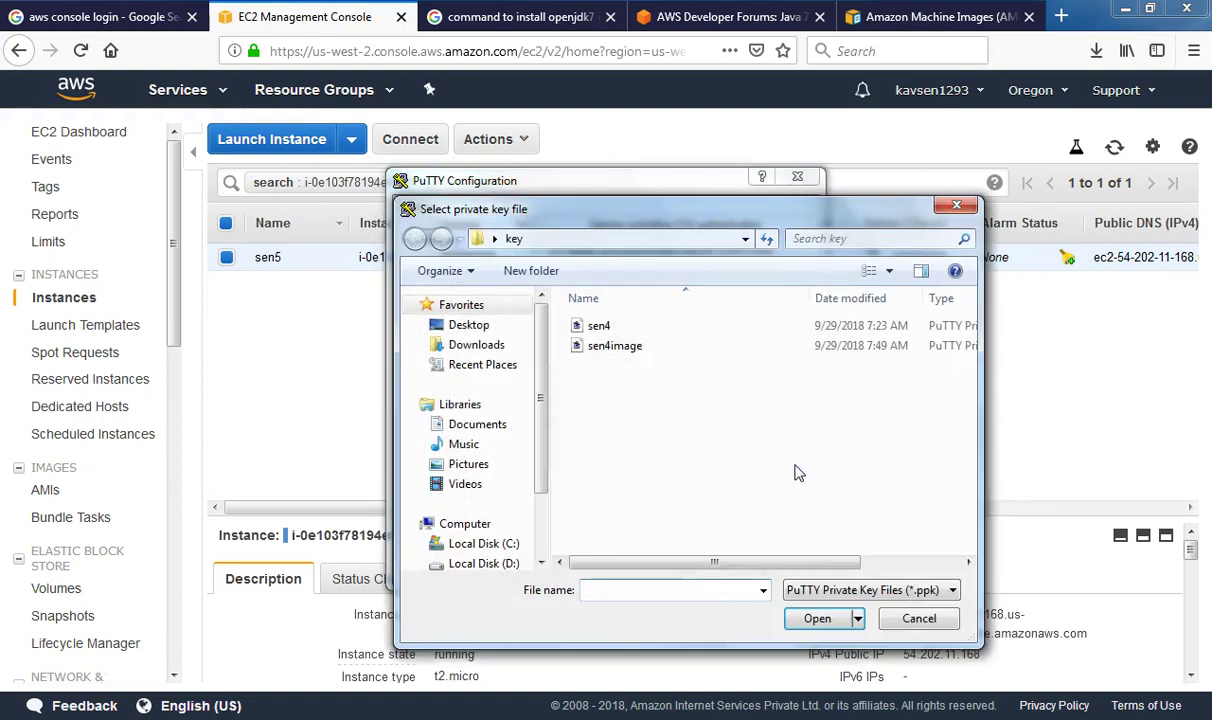
{"action": "left_click", "coordinate": [620, 347]}
{"action": "left_click", "coordinate": [817, 618]}
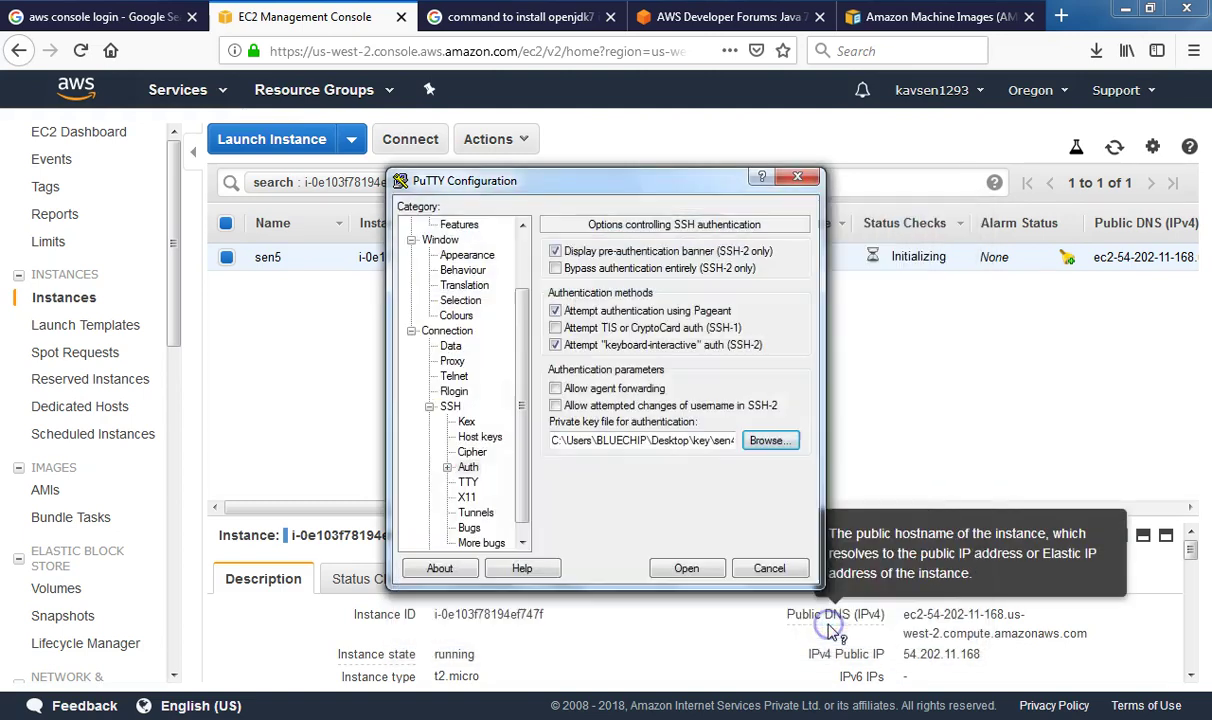
Connect to 54.202.11.168 and accept the server's host key, reaching the login prompt
{"action": "left_click", "coordinate": [700, 569]}
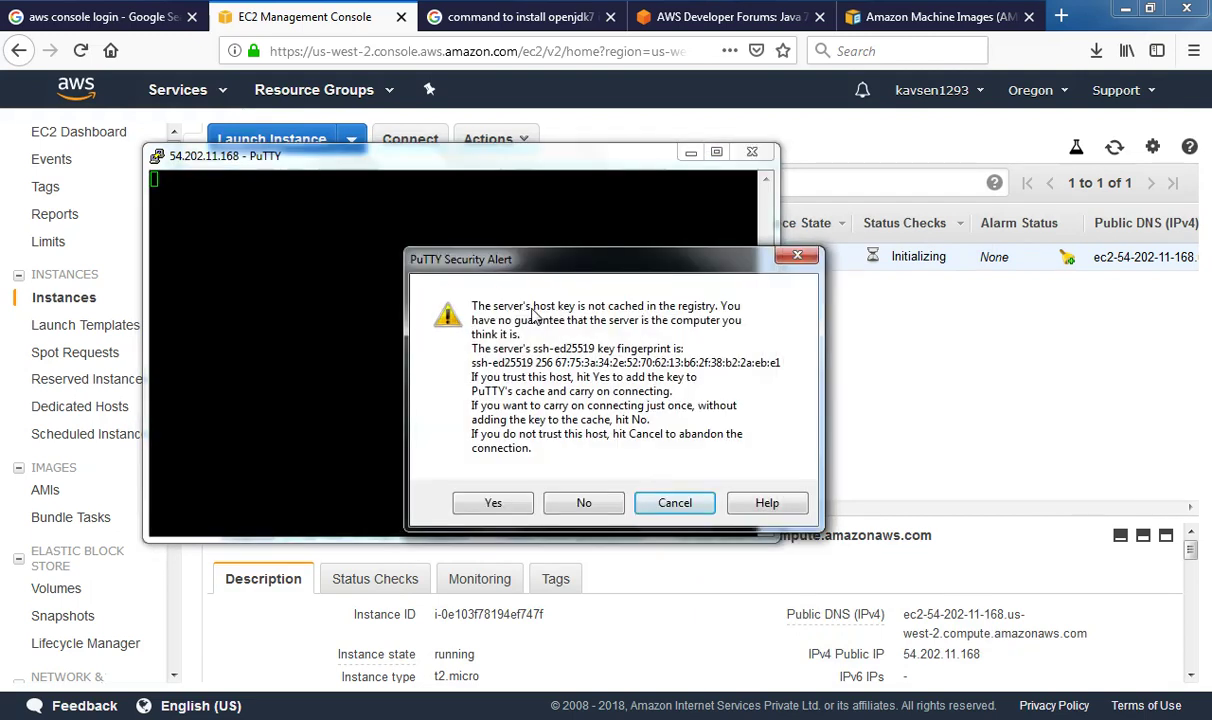
{"action": "left_click", "coordinate": [493, 502]}
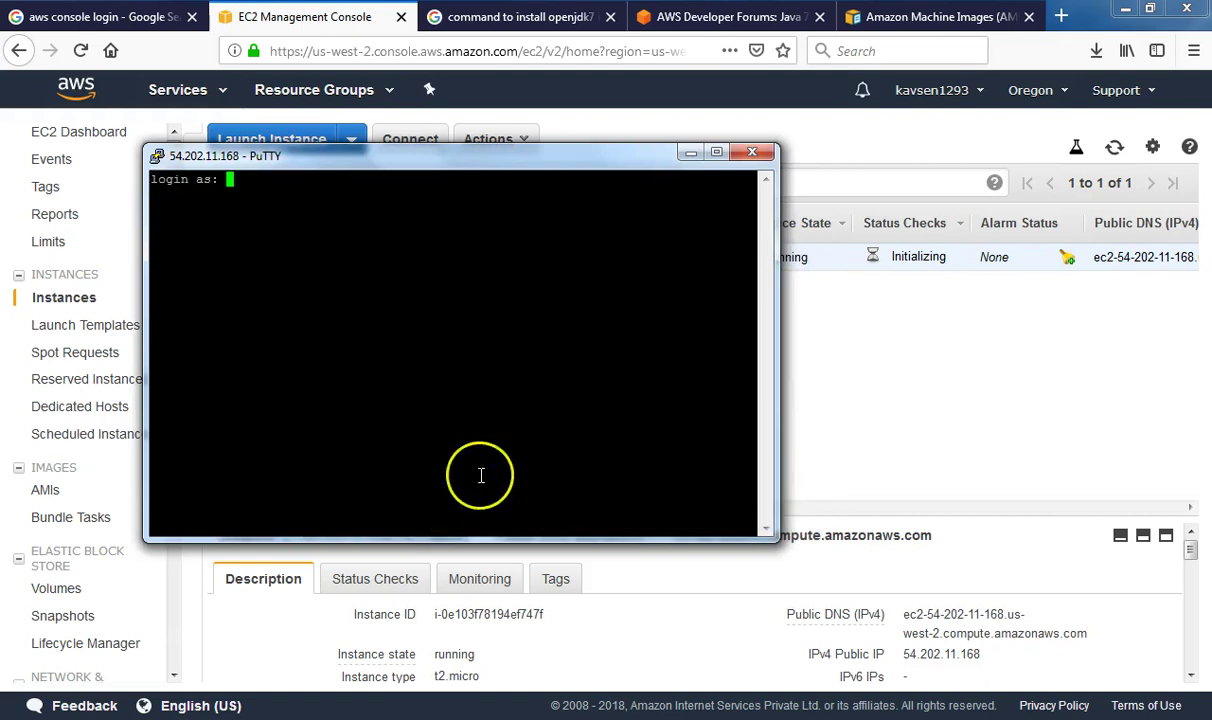
{"action": "type", "text": "e"}
{"action": "left_click", "coordinate": [427, 303]}
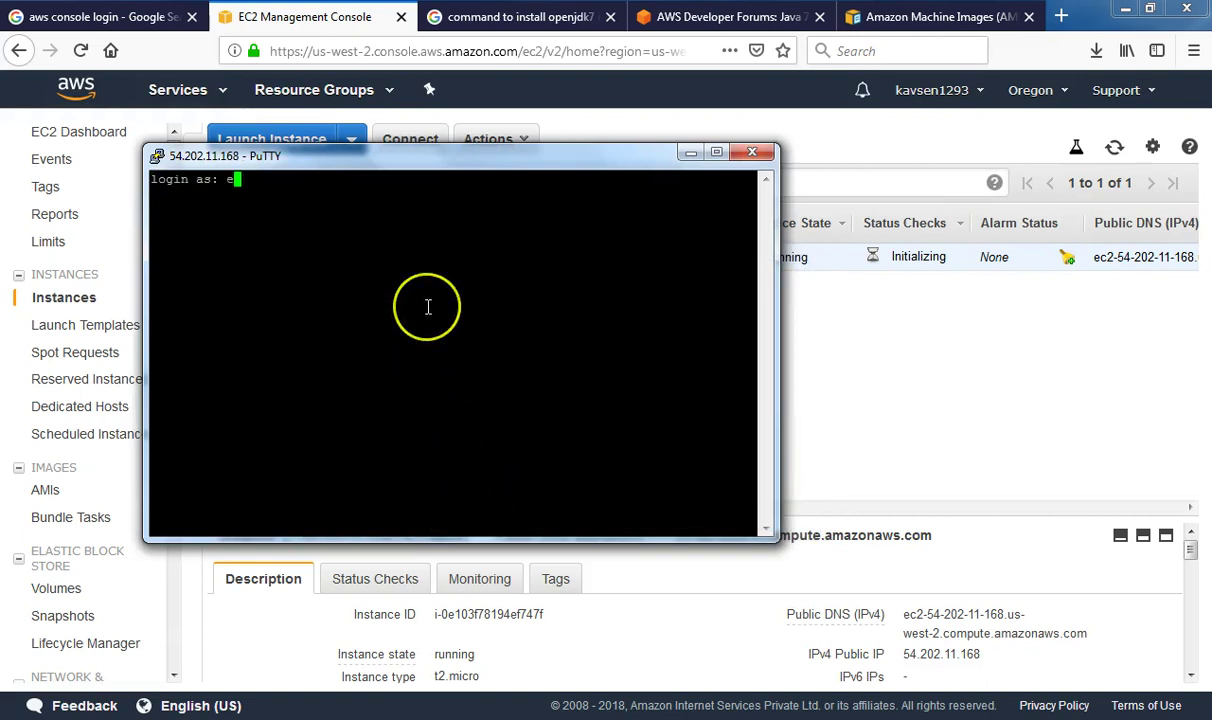
{"action": "key", "text": "BackSpace"}
{"action": "left_click", "coordinate": [269, 192]}
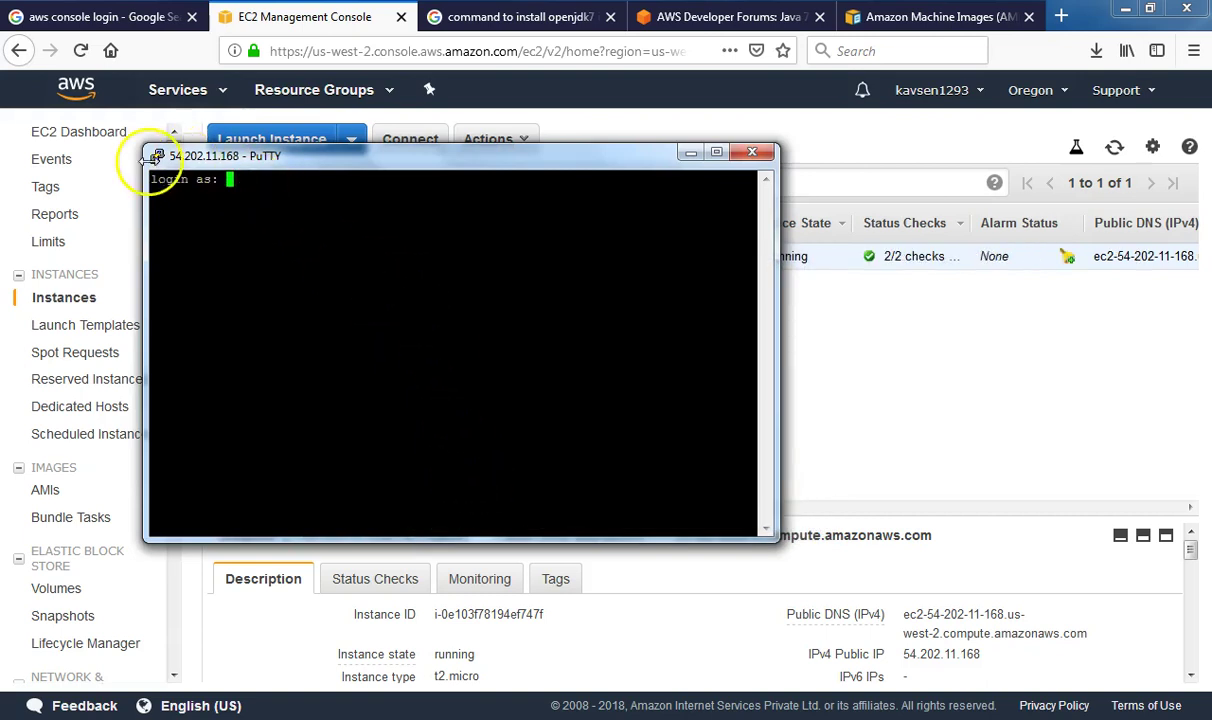
{"action": "left_click", "coordinate": [157, 156]}
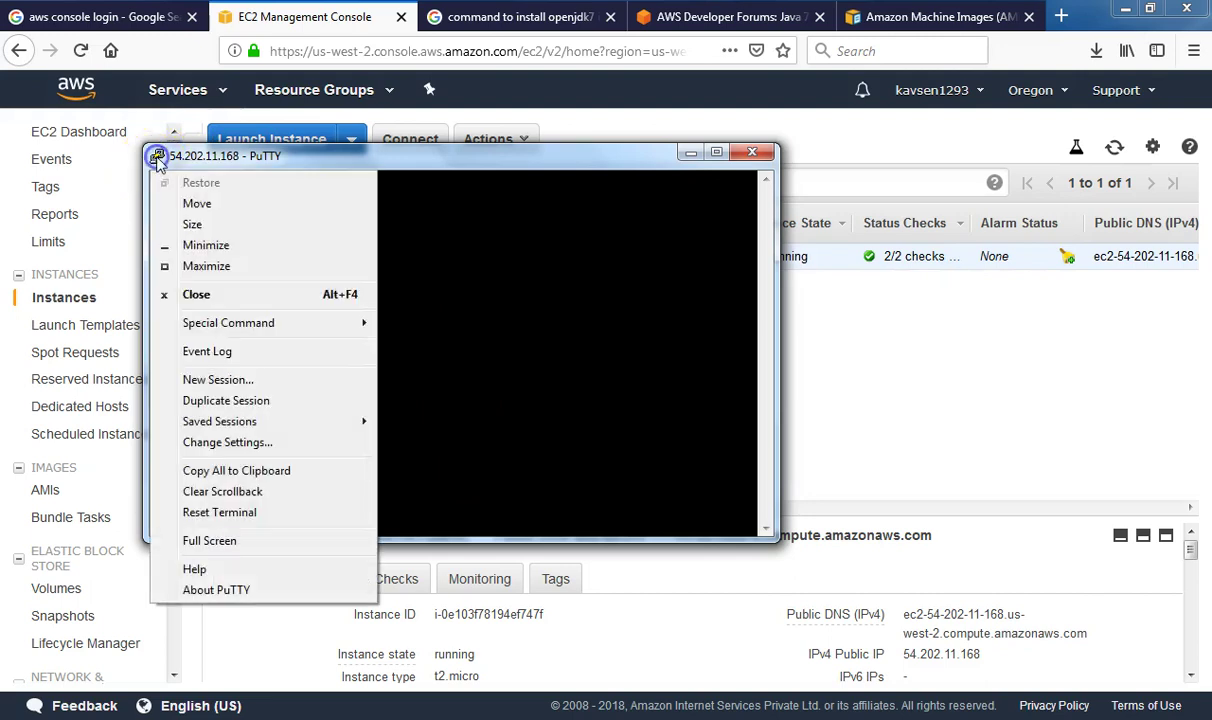
Change the PuTTY terminal font to Courier New, 14-point, and apply it
{"action": "left_click", "coordinate": [256, 446]}
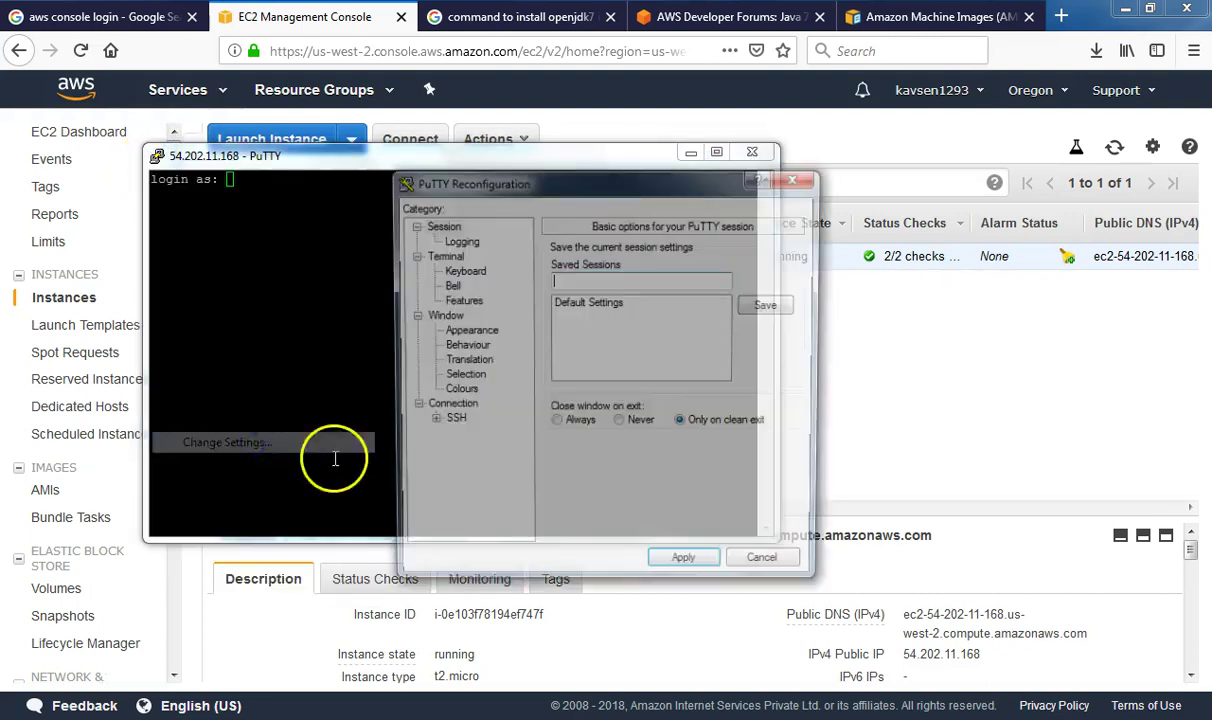
{"action": "left_click", "coordinate": [466, 331]}
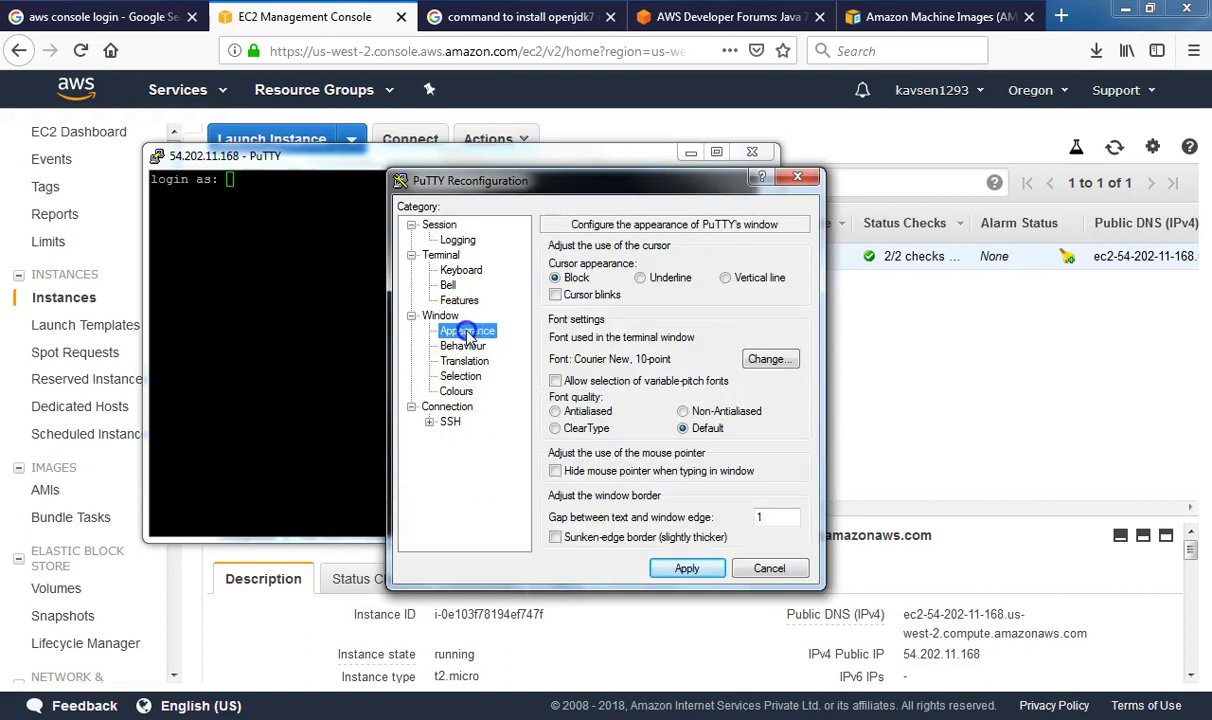
{"action": "left_click", "coordinate": [766, 359]}
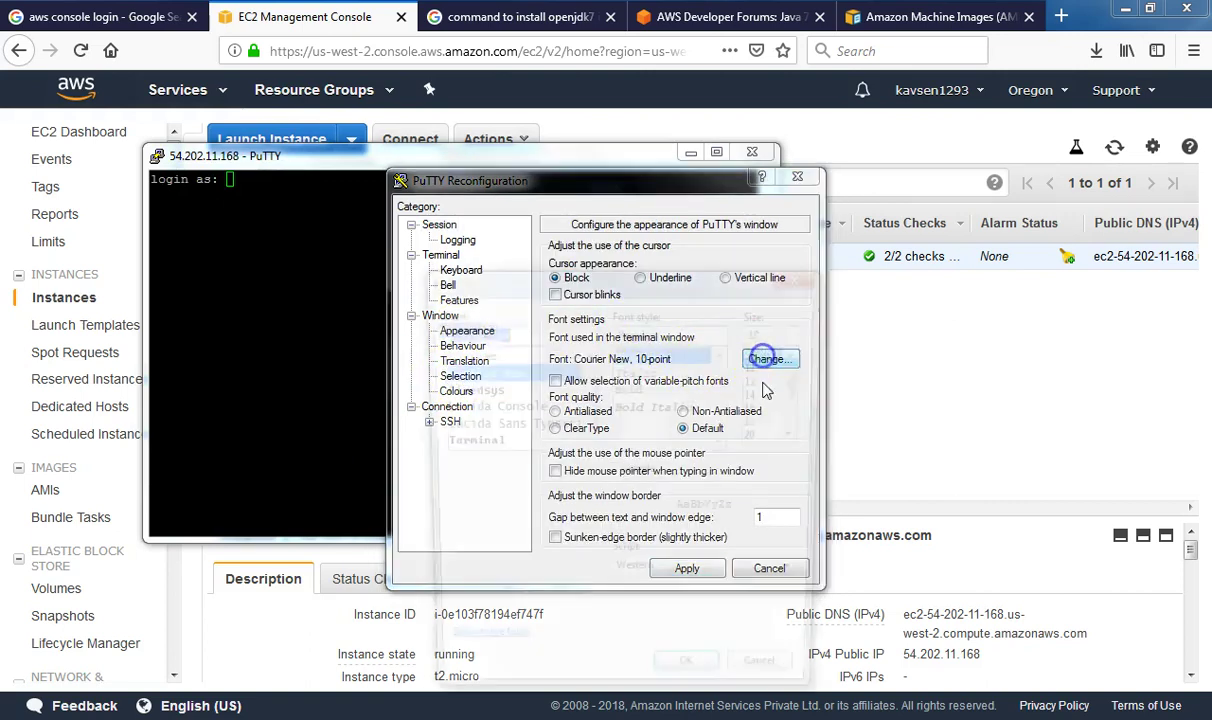
{"action": "left_click", "coordinate": [771, 423]}
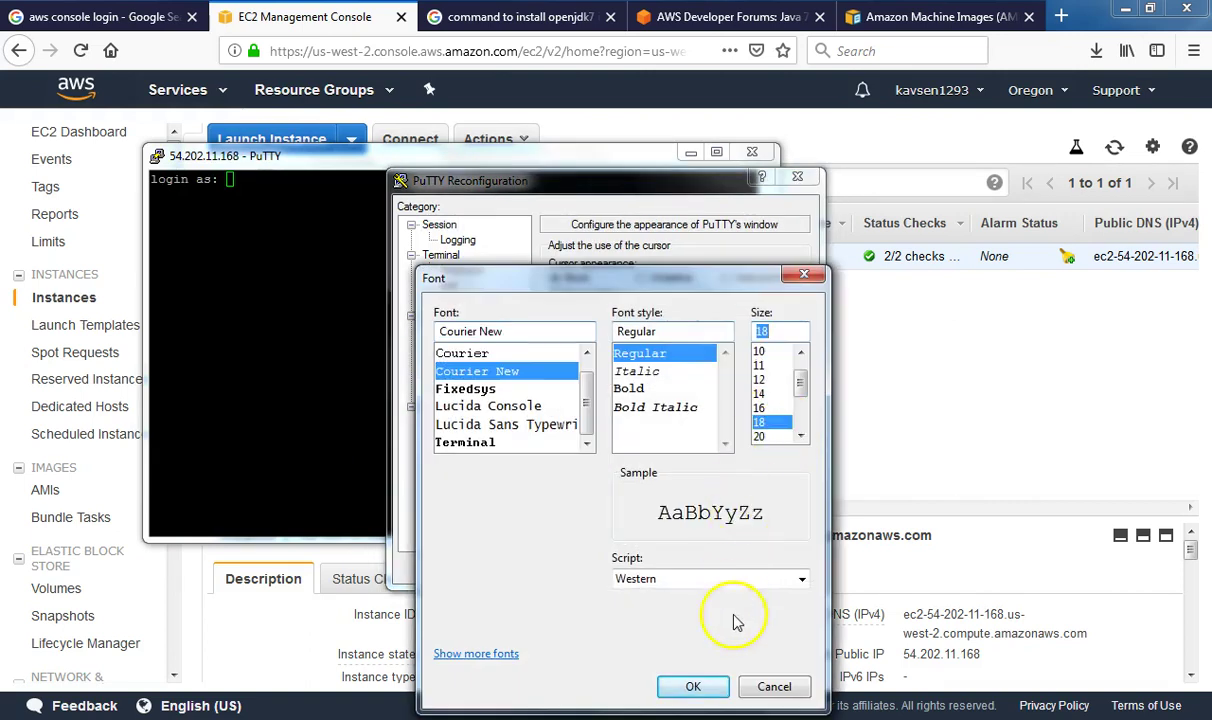
{"action": "left_click", "coordinate": [758, 394]}
{"action": "left_click", "coordinate": [693, 684]}
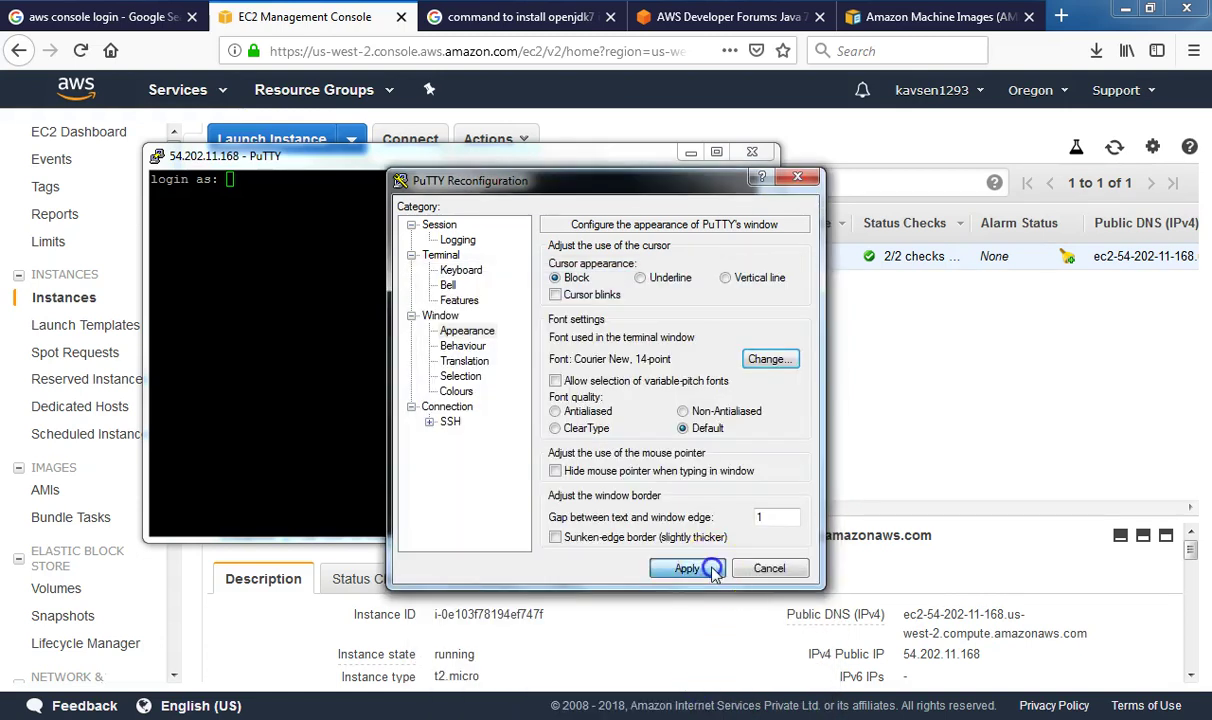
{"action": "left_click", "coordinate": [688, 568]}
Log in as ec2-user, run java -version, and highlight the OpenJDK 1.7.0_191 output
{"action": "type", "text": "ec2-user"}
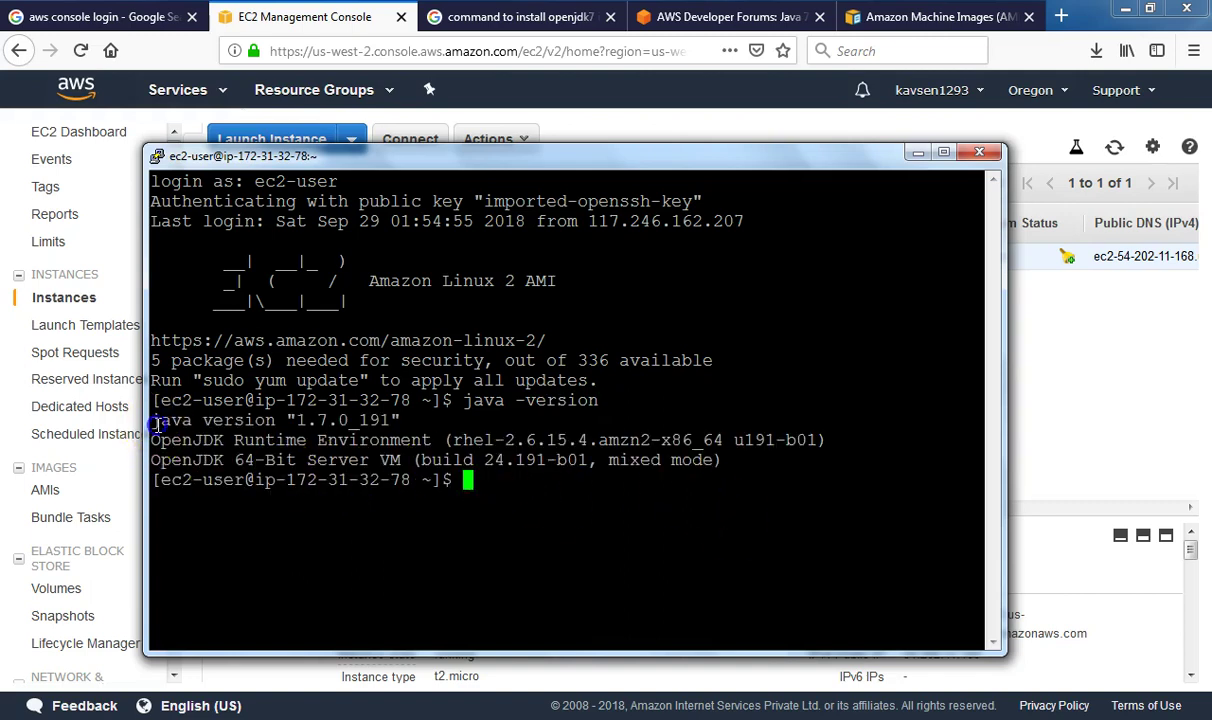
{"action": "left_click_drag", "start_coordinate": [151, 420], "coordinate": [762, 460]}
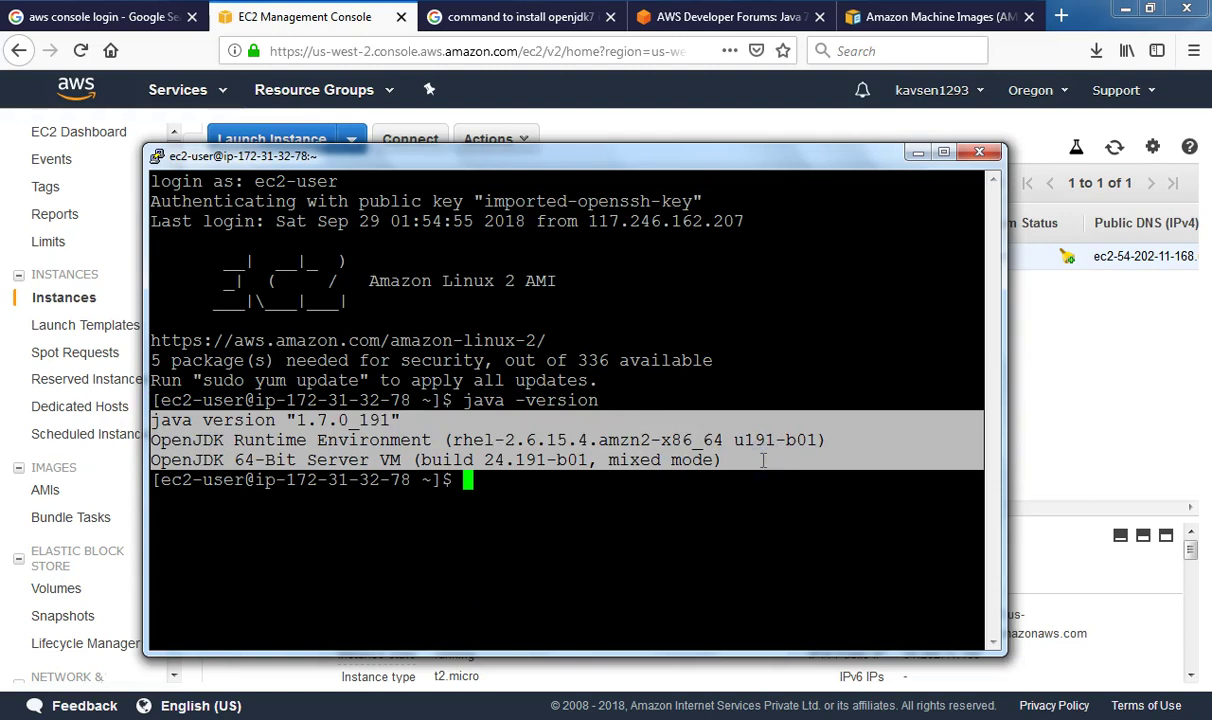
{"action": "left_click", "coordinate": [530, 550]}
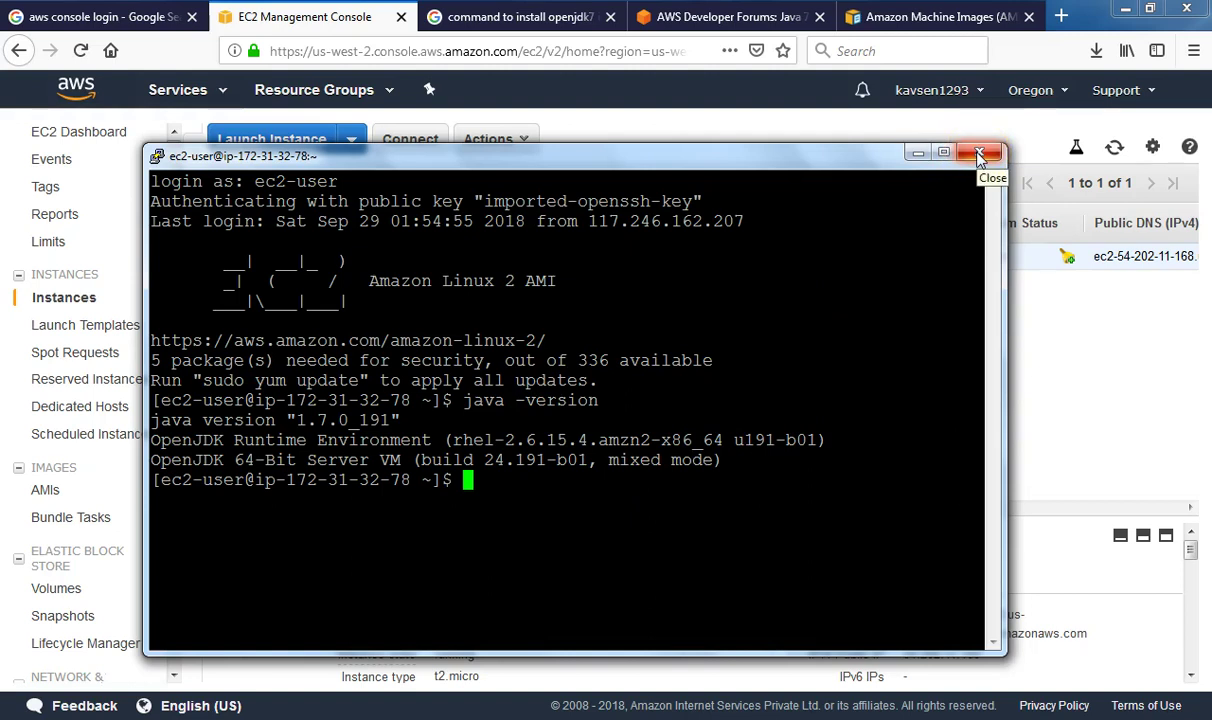
Close PuTTY, view the instance list and AMIs, then bring the intro Notepad notes forward
{"action": "left_click", "coordinate": [980, 157]}
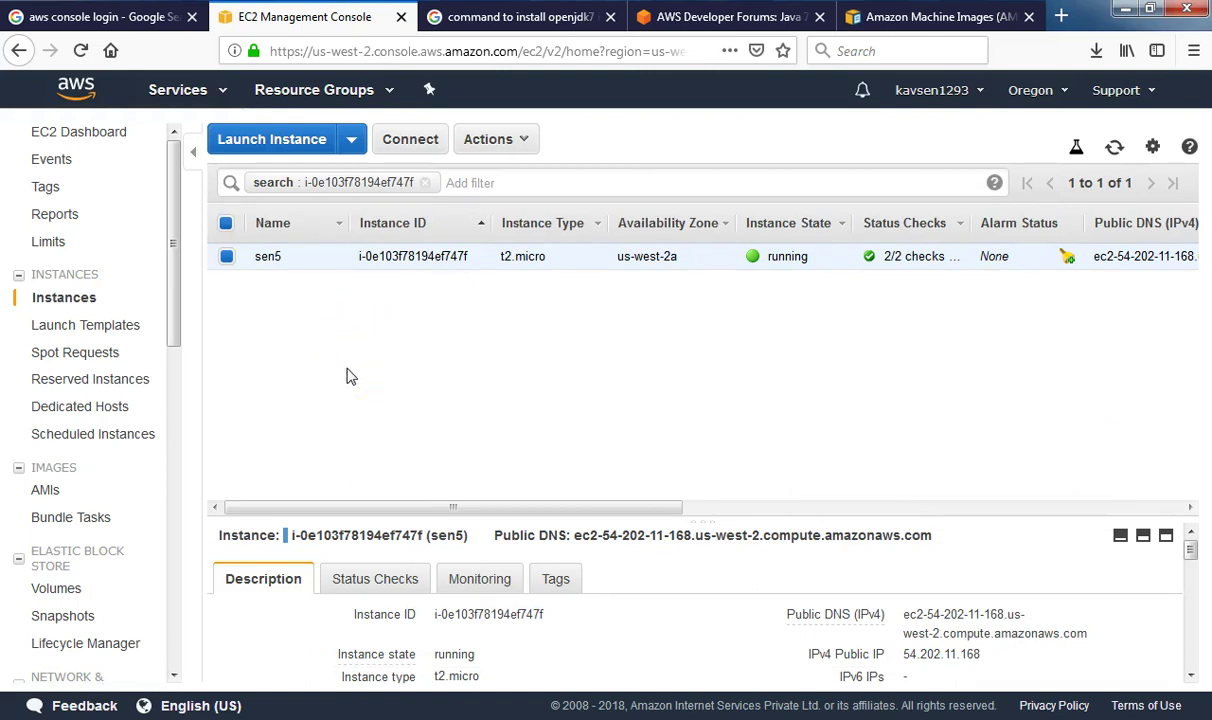
{"action": "left_click", "coordinate": [74, 300]}
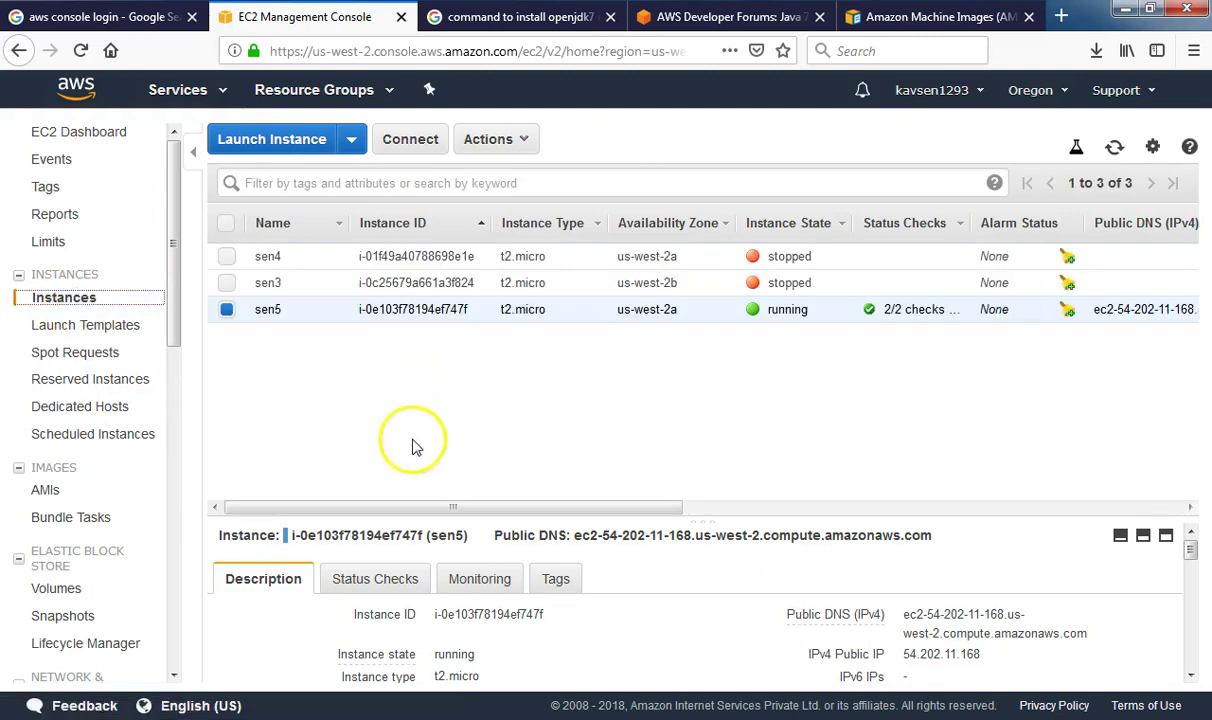
{"action": "left_click", "coordinate": [46, 490]}
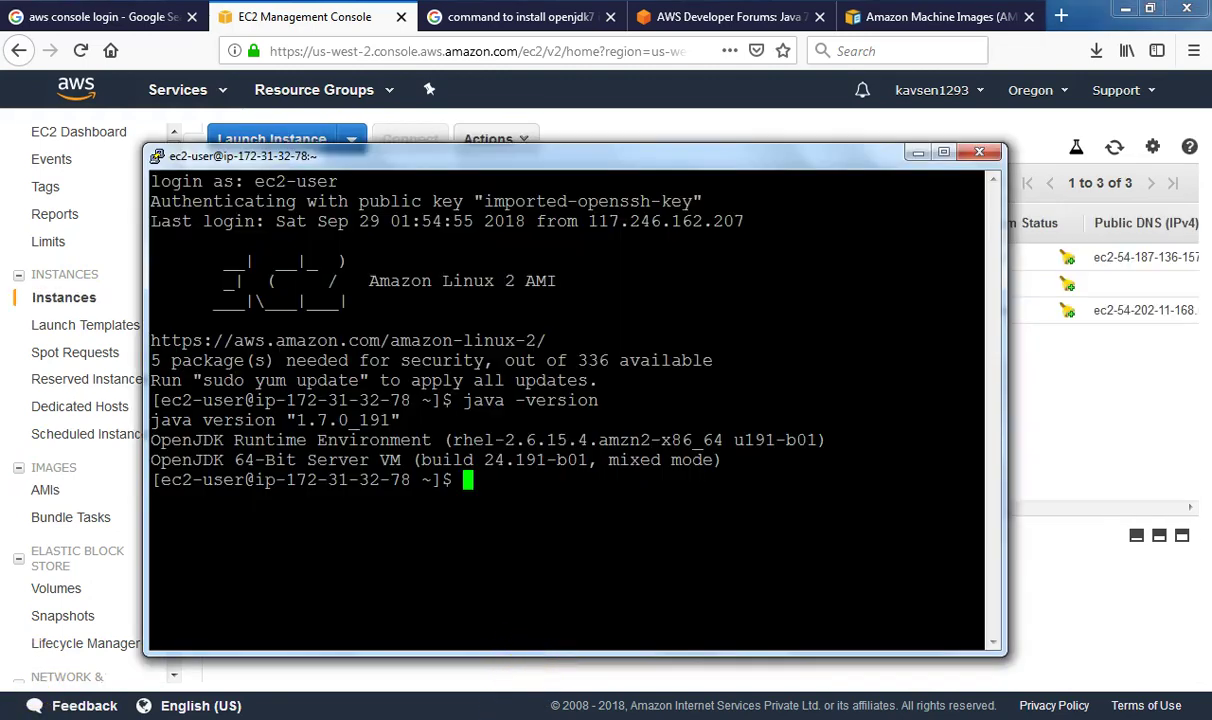
{"action": "left_click", "coordinate": [436, 716]}
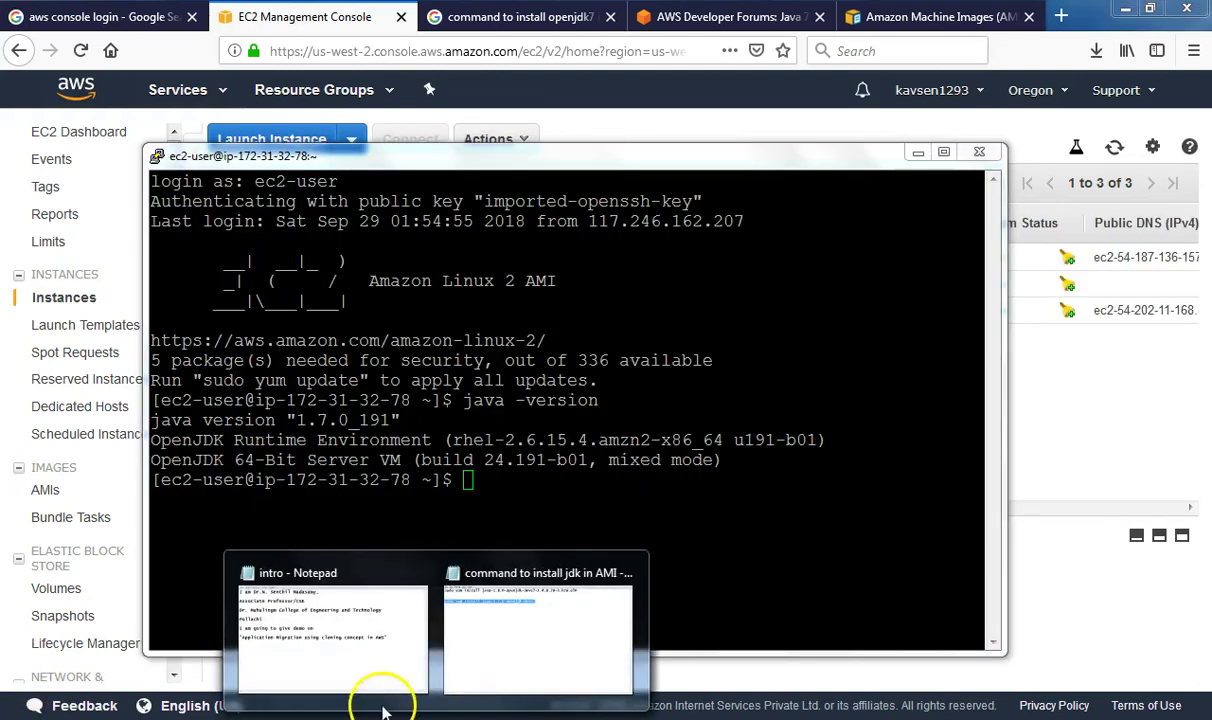
{"action": "left_click", "coordinate": [373, 657]}
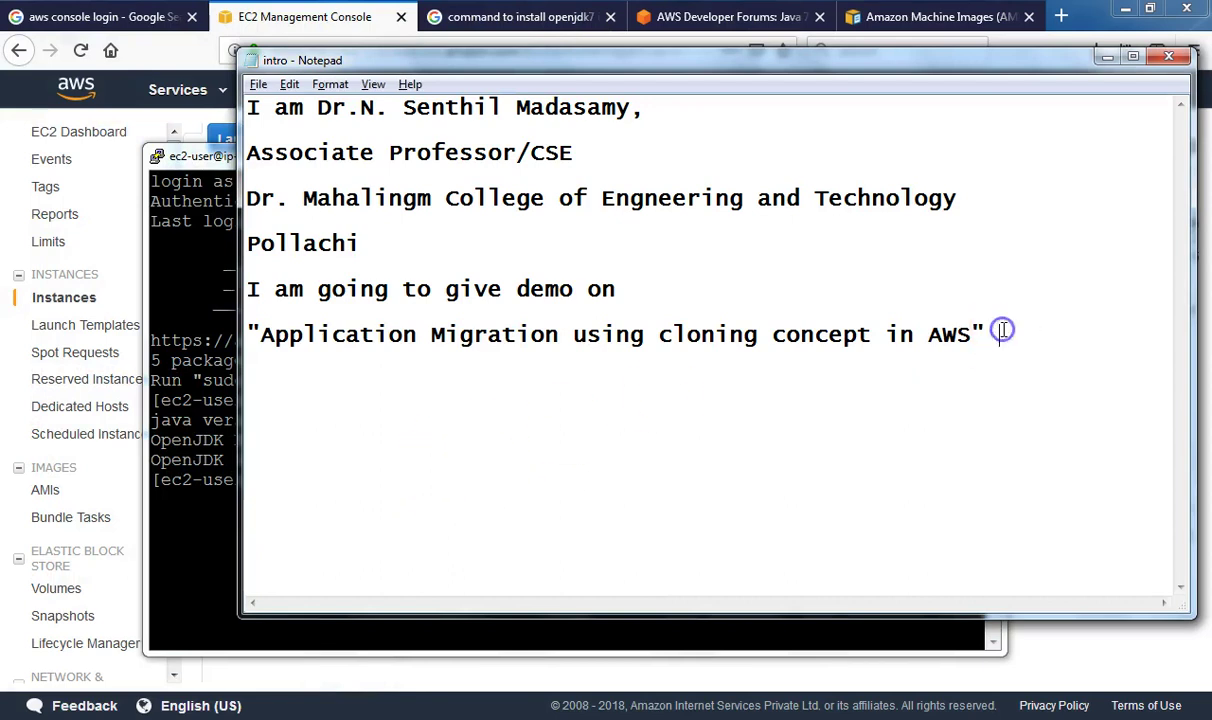